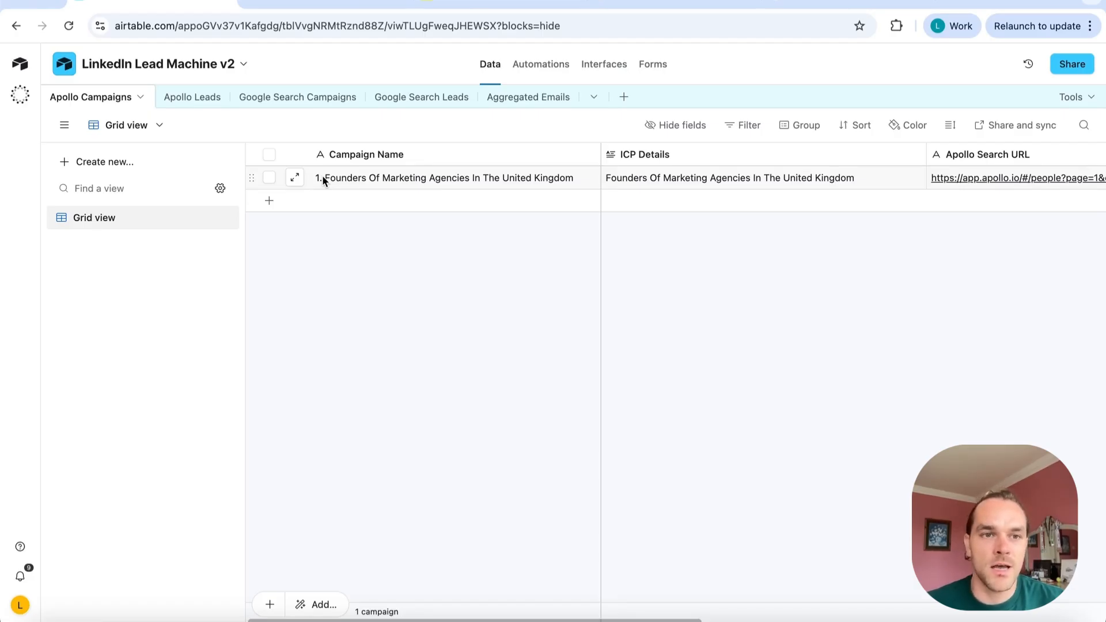
# Examine the campaign's Start Campaign field and the Scrape Apollo automation that it triggers
pyautogui.hscroll(10, 322, 176)
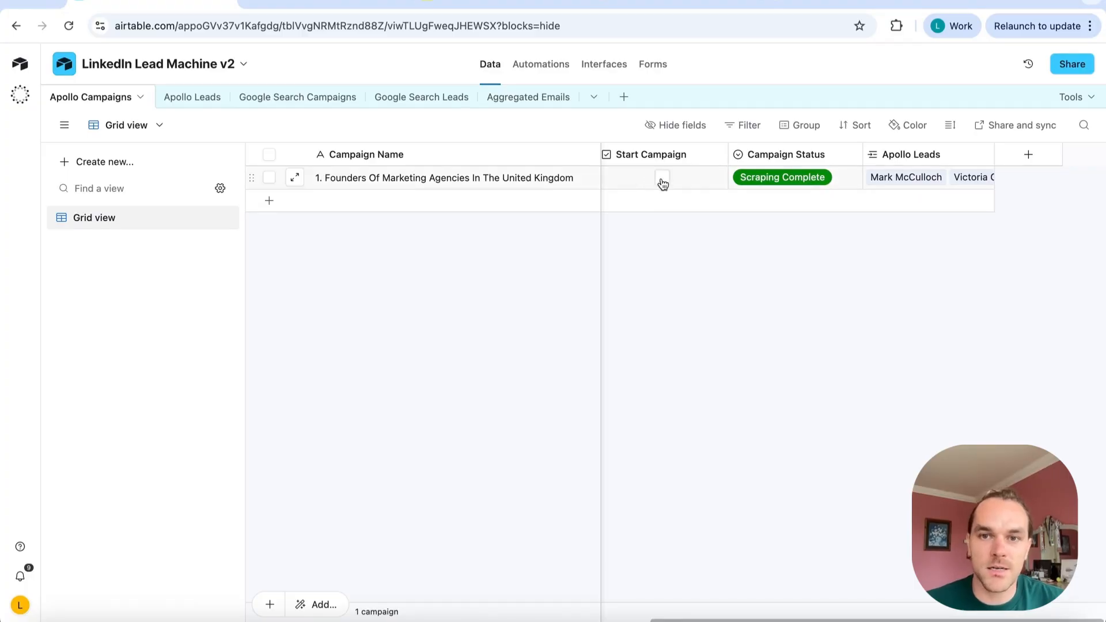
pyautogui.click(551, 64)
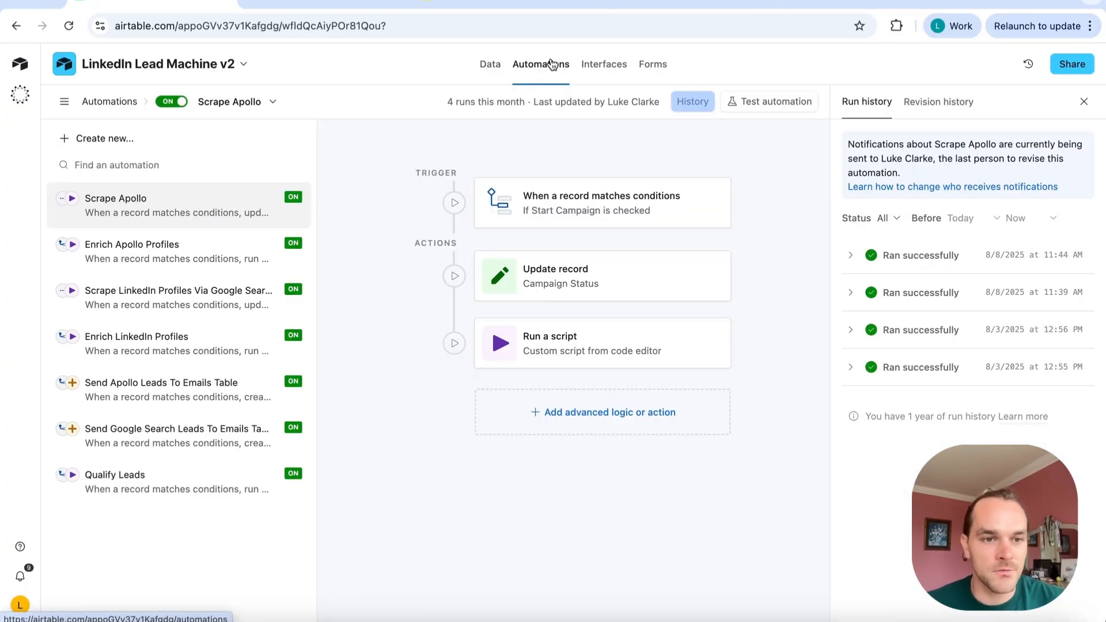
pyautogui.click(488, 64)
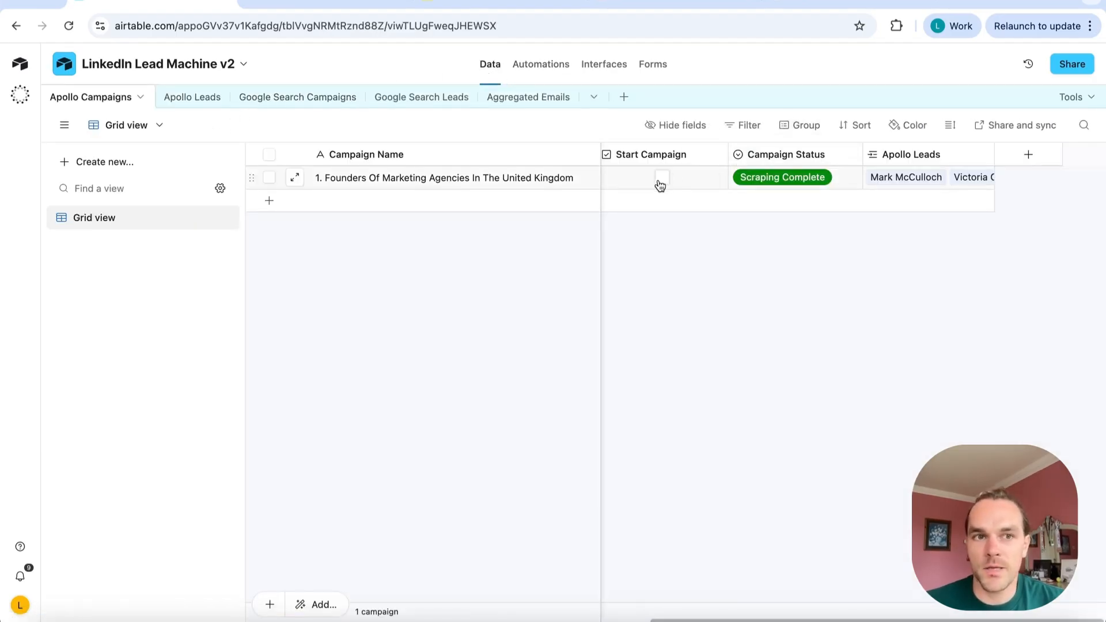
pyautogui.click(551, 66)
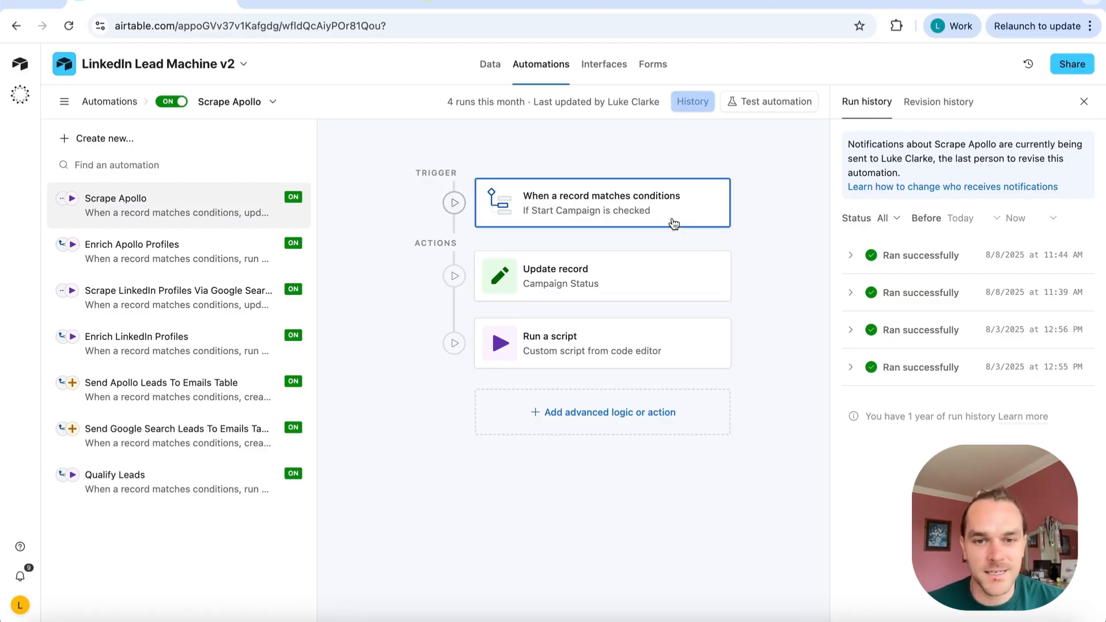
# View the LinkedIn Lead Machine v2 workflow in n8n and return to Airtable to review the campaign's ICP Details and Apollo Search URL
pyautogui.click(331, 11)
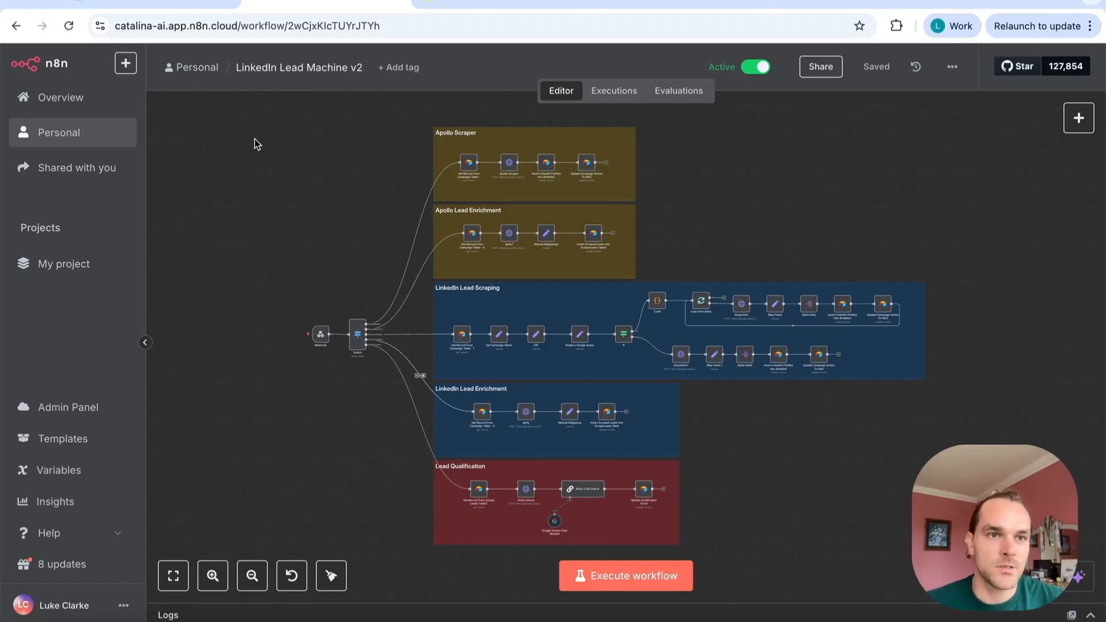
pyautogui.click(152, 7)
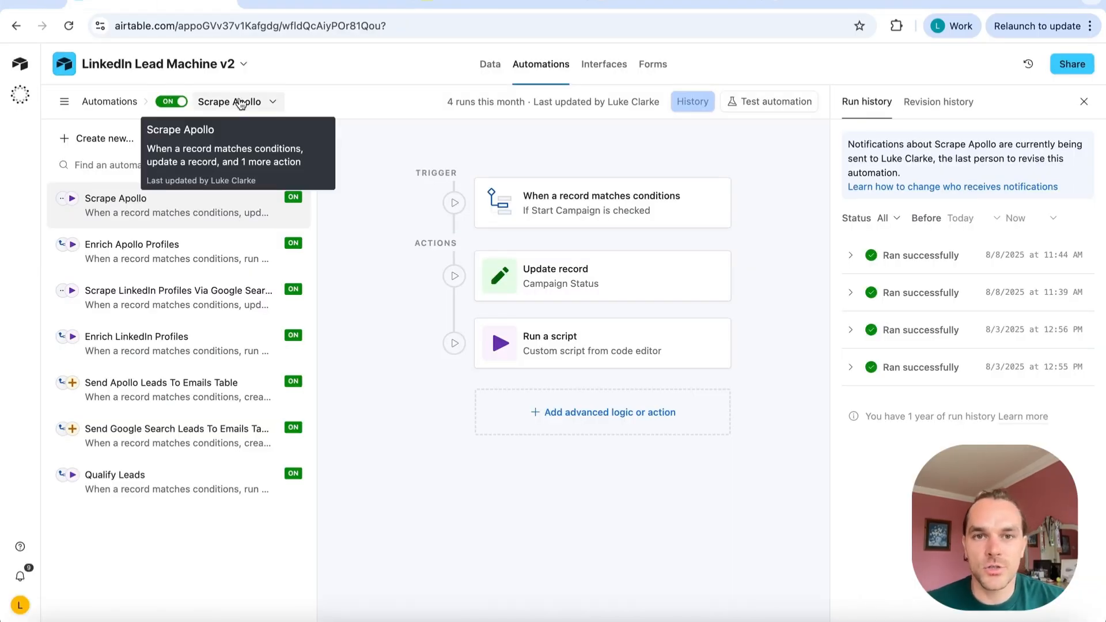
pyautogui.click(490, 79)
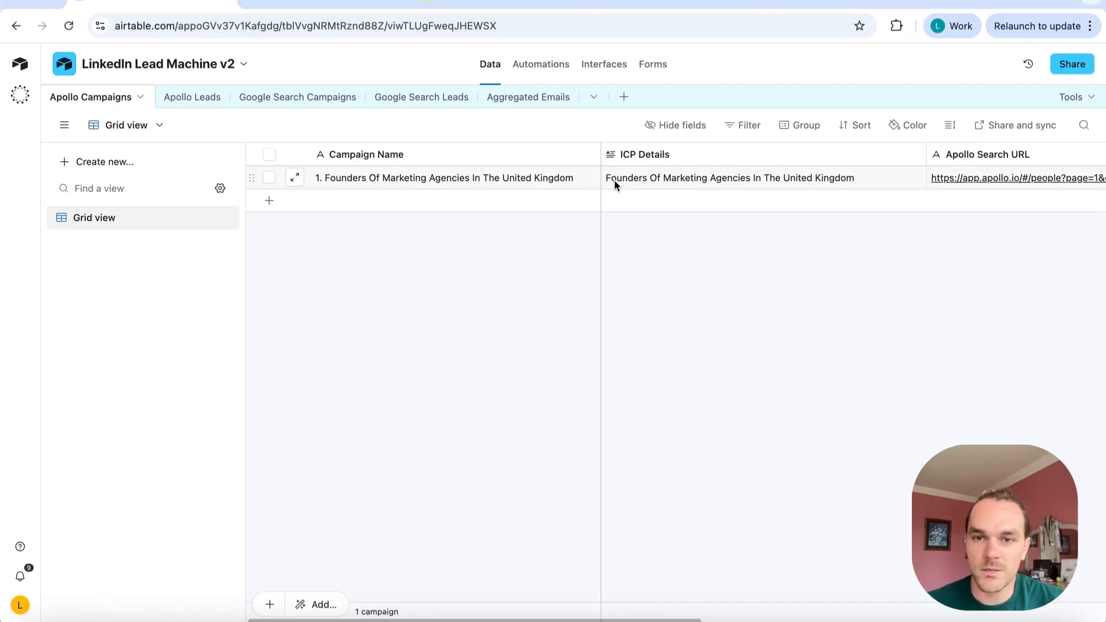
pyautogui.hscroll(5, 614, 180)
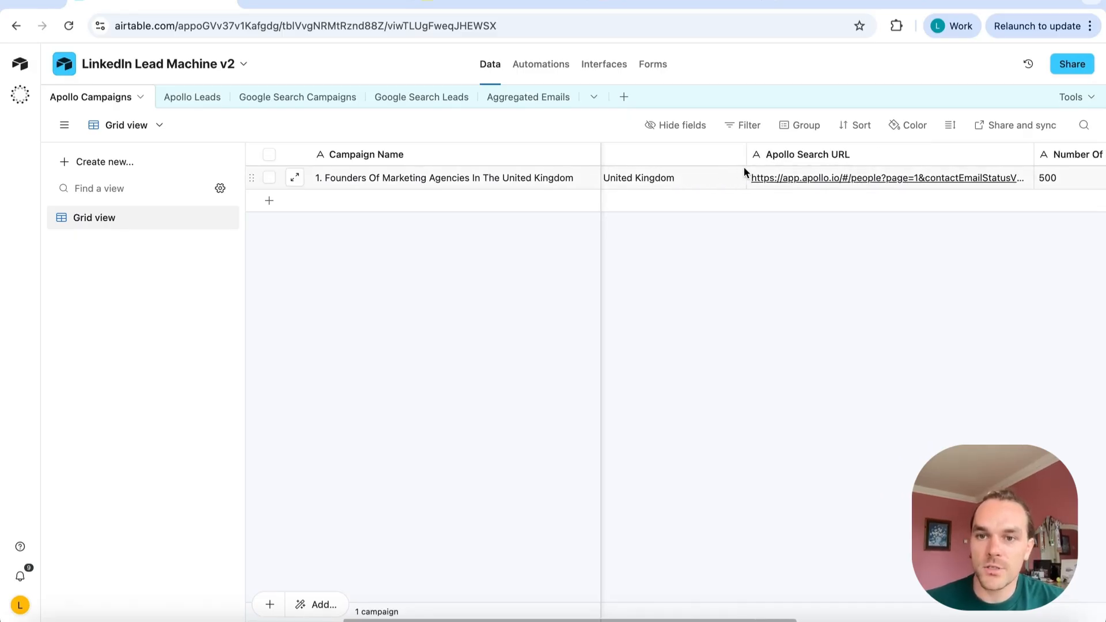
pyautogui.hscroll(-5, 746, 174)
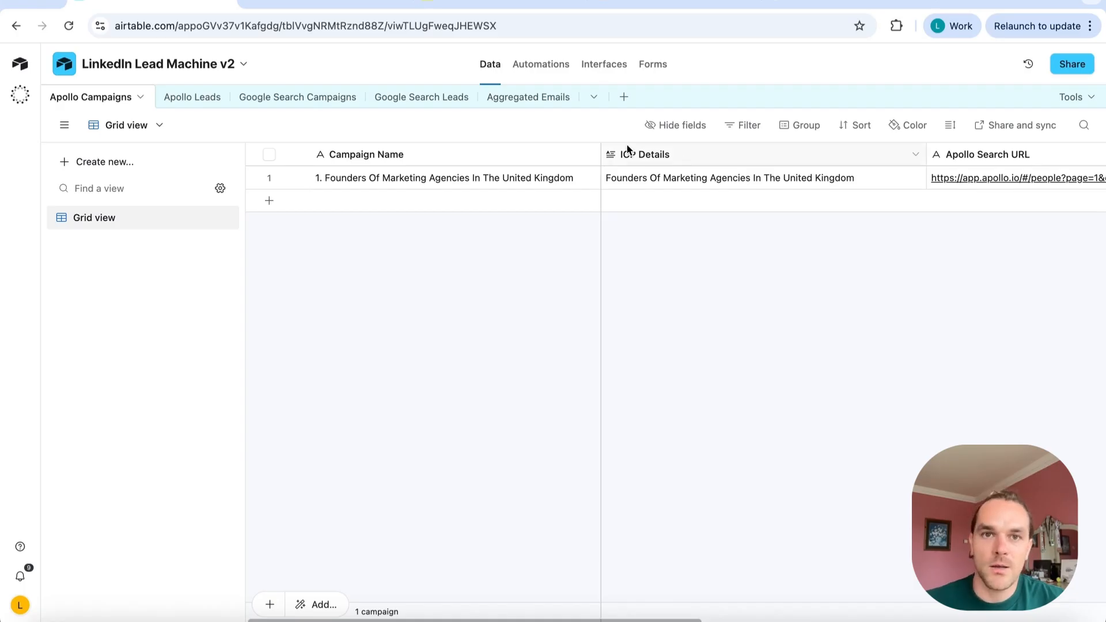
# Switch to Apollo and review the people search filters for email status, job titles, location, employees and industry
pyautogui.click(451, 12)
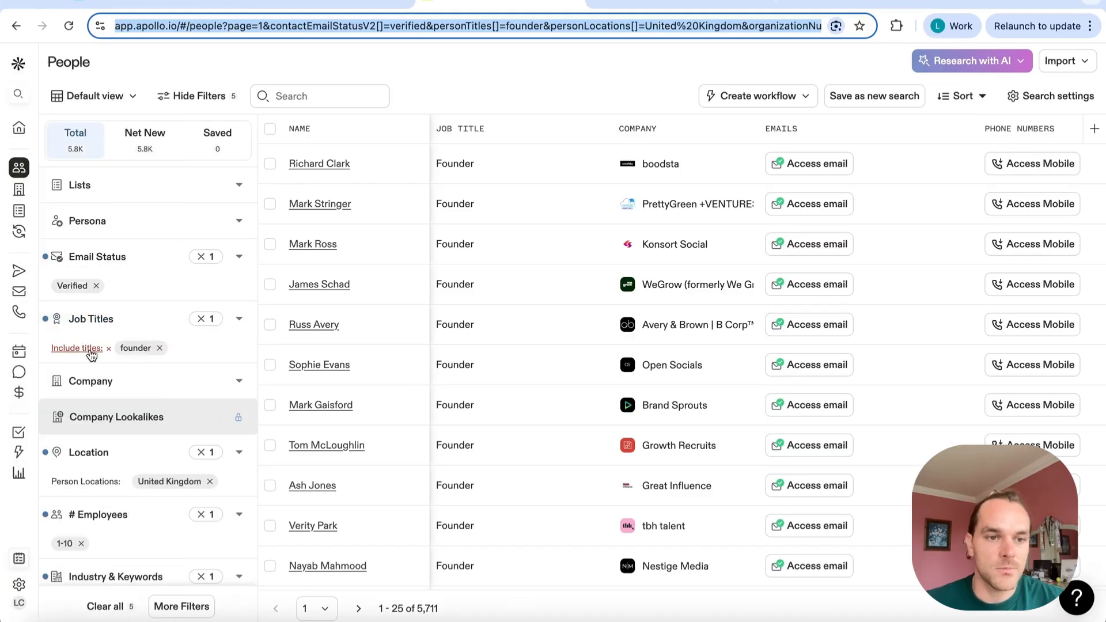
pyautogui.scroll(-1, 132, 495)
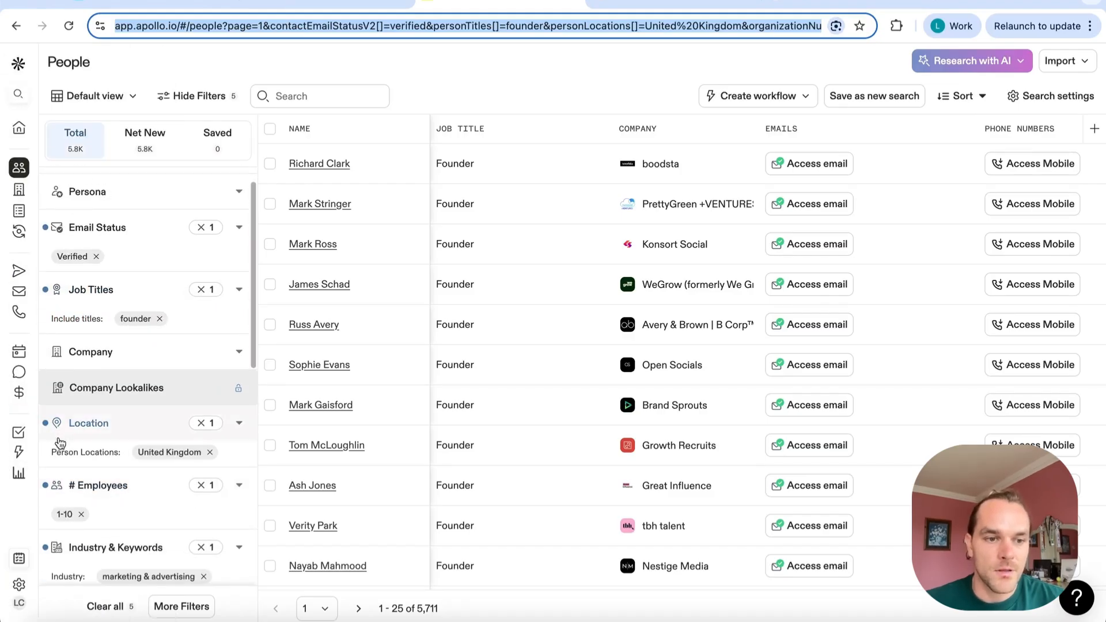
pyautogui.scroll(-1, 158, 478)
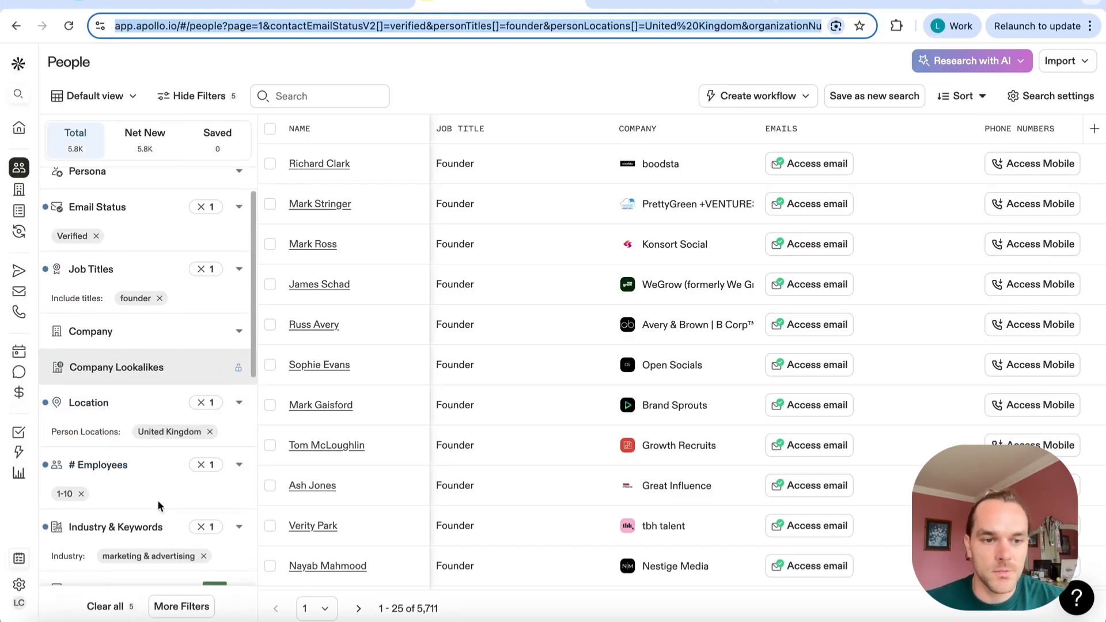
pyautogui.scroll(-1, 157, 480)
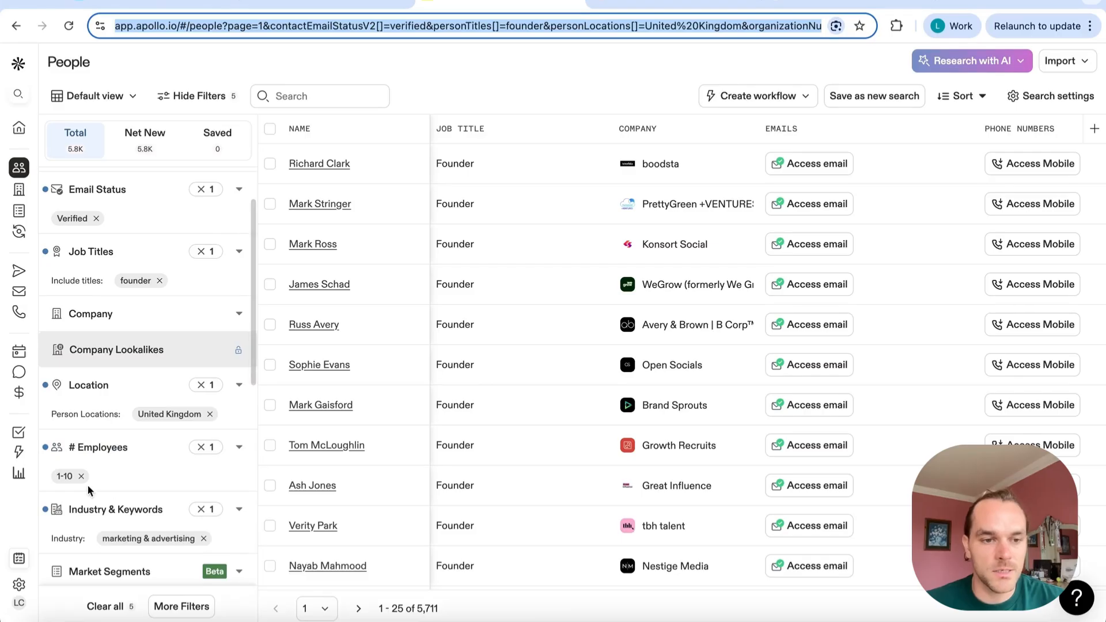
pyautogui.scroll(-1, 151, 501)
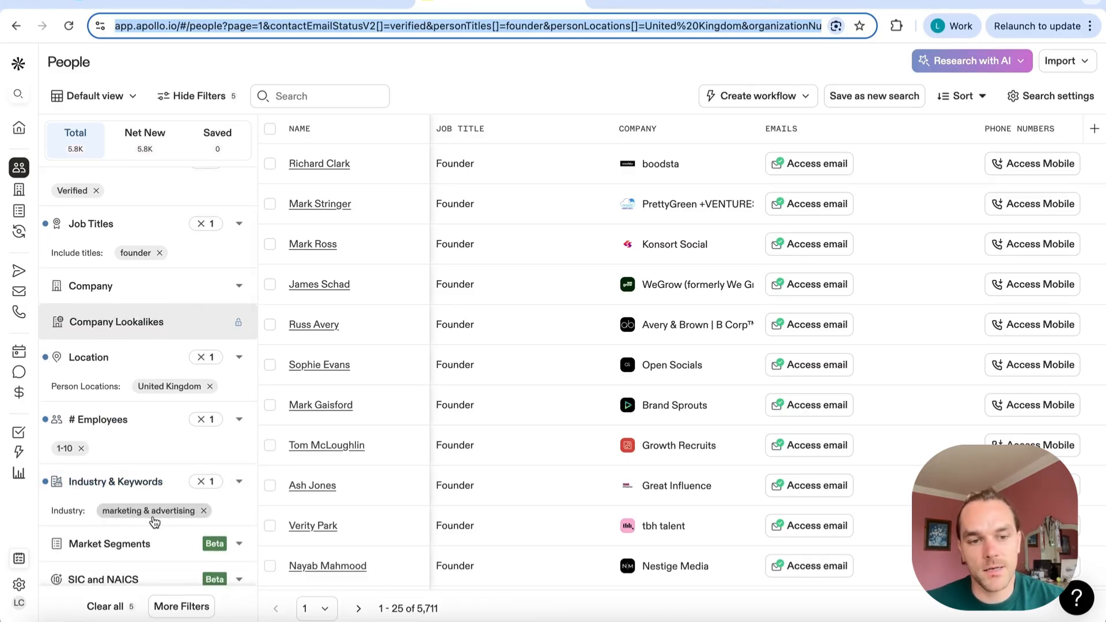
pyautogui.scroll(1, 157, 523)
pyautogui.scroll(-2, 158, 522)
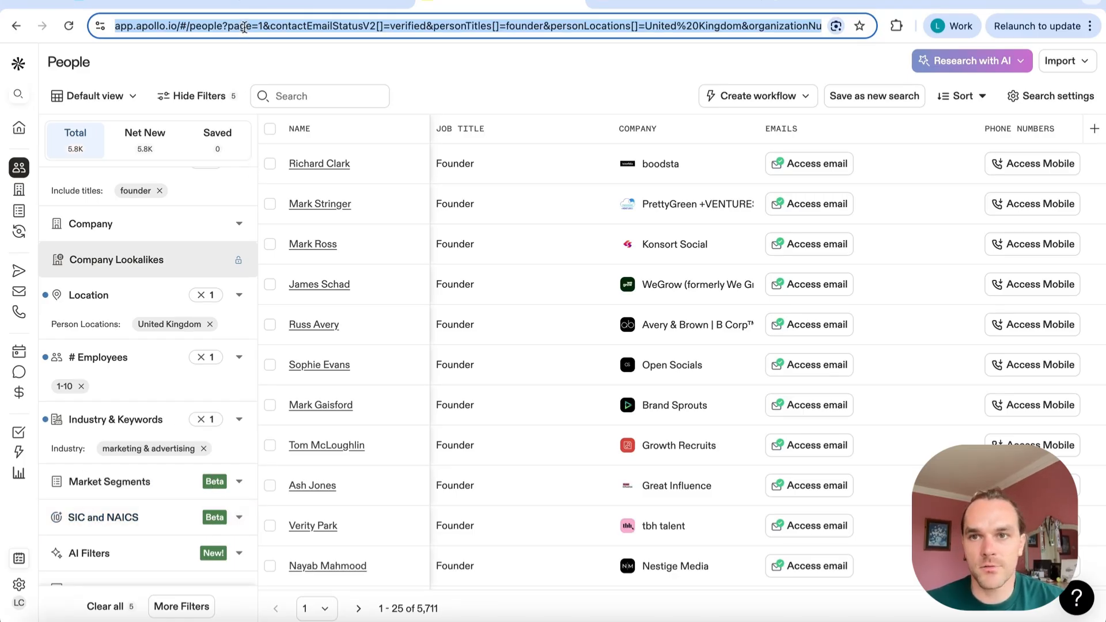
# Return to the Apollo Campaigns table in Airtable and examine the campaign's Apollo Search URL and Number Of Leads fields
pyautogui.click(150, 3)
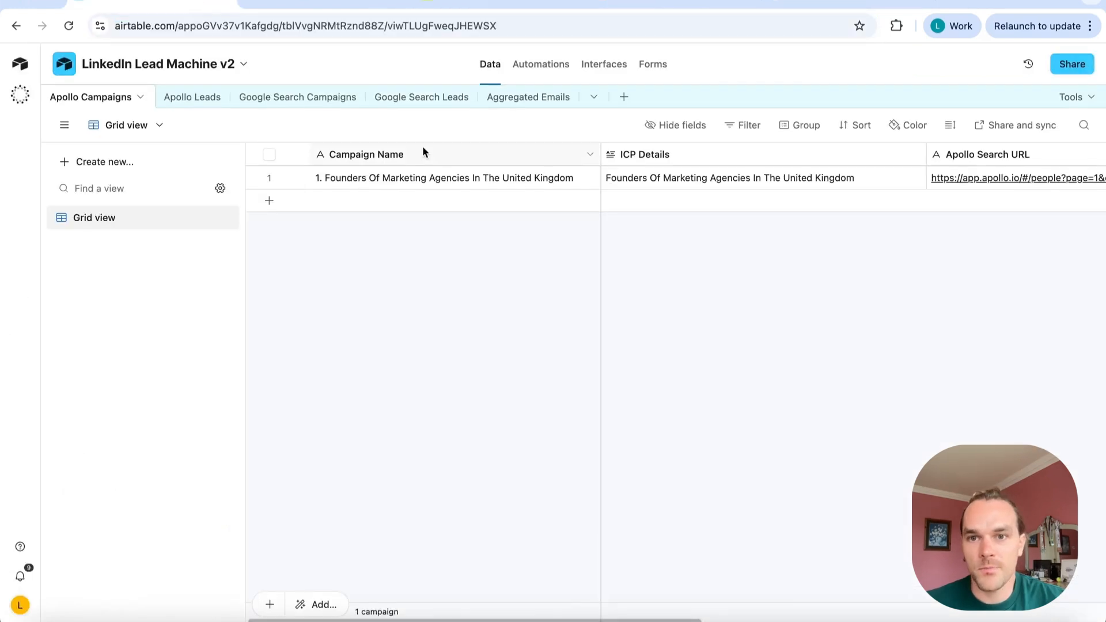
pyautogui.hscroll(5, 952, 175)
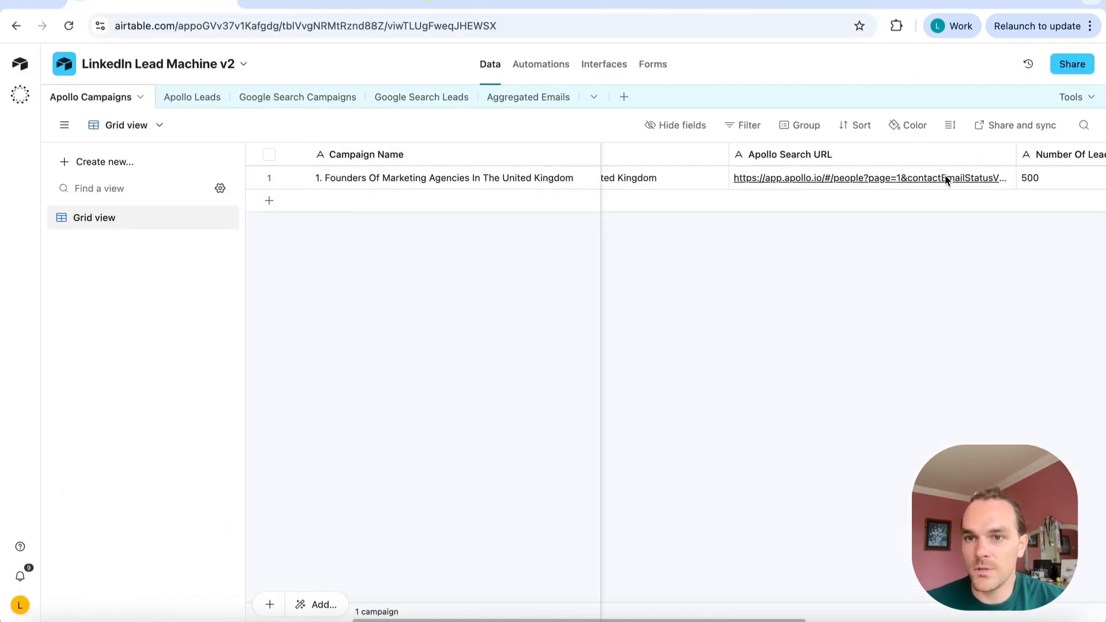
pyautogui.hscroll(3, 963, 180)
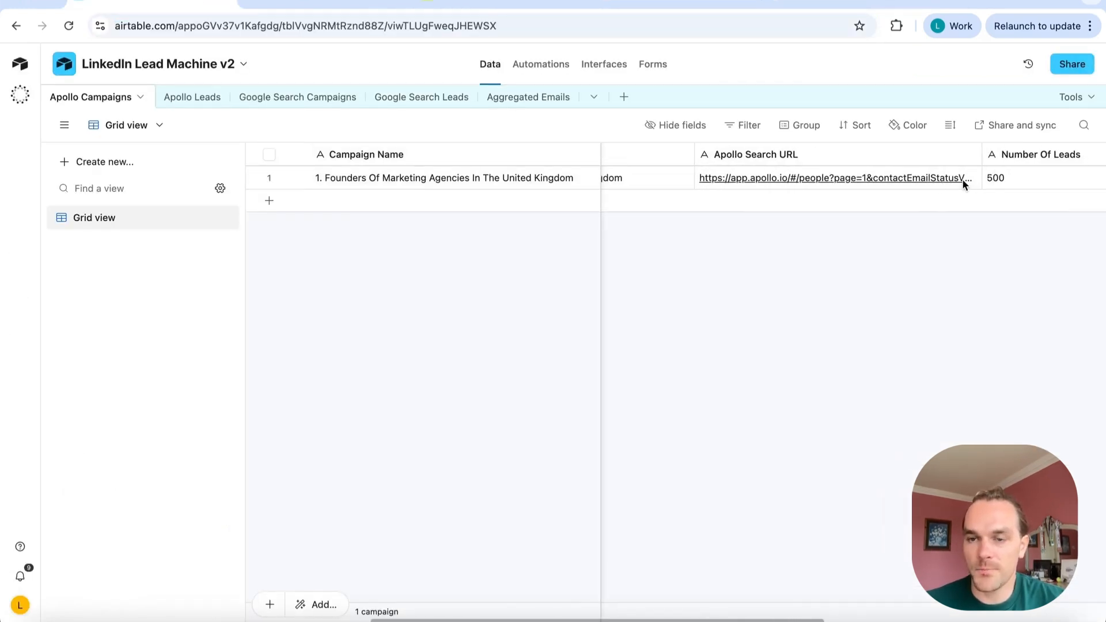
pyautogui.hscroll(-1, 962, 179)
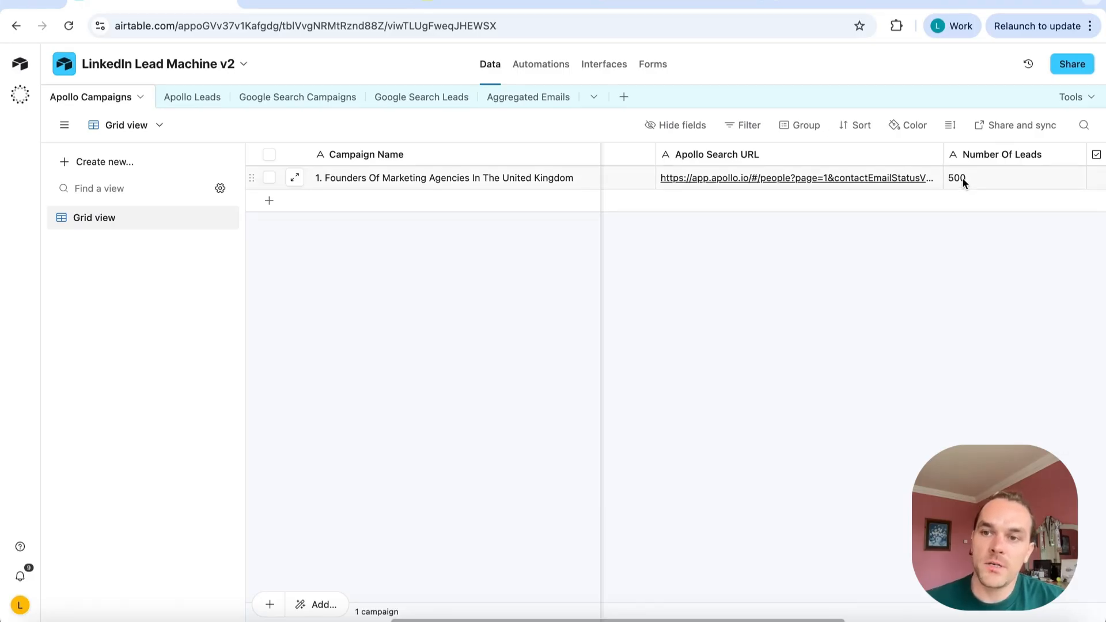
pyautogui.hscroll(3, 962, 180)
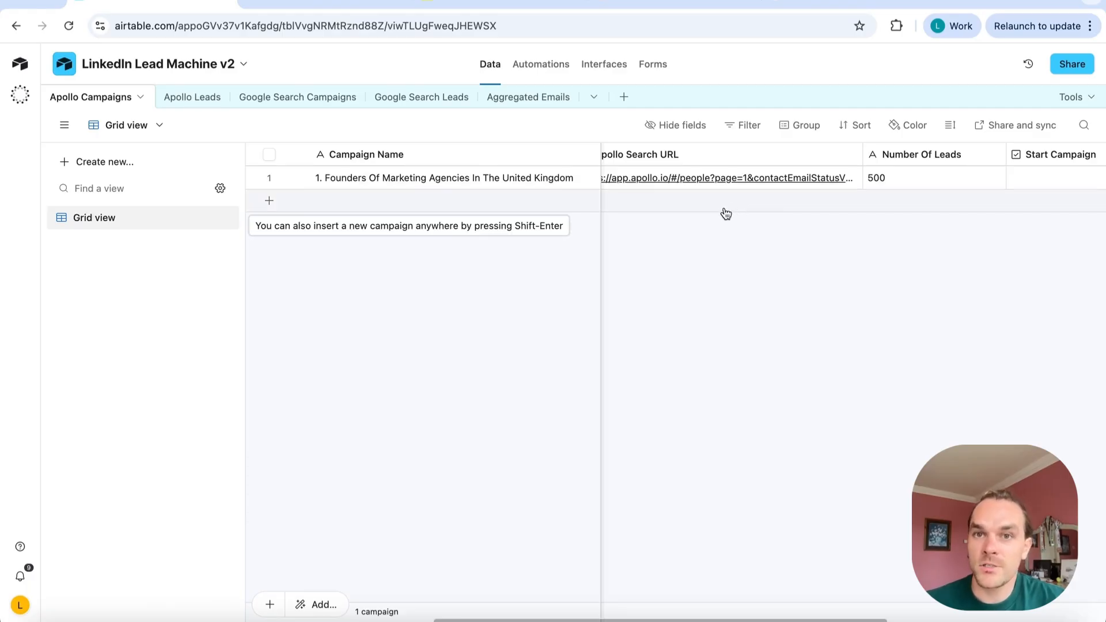
# Check the recent Actors in Apify, and return to Airtable to review the campaign's Start Campaign and Campaign Status fields
pyautogui.click(651, 5)
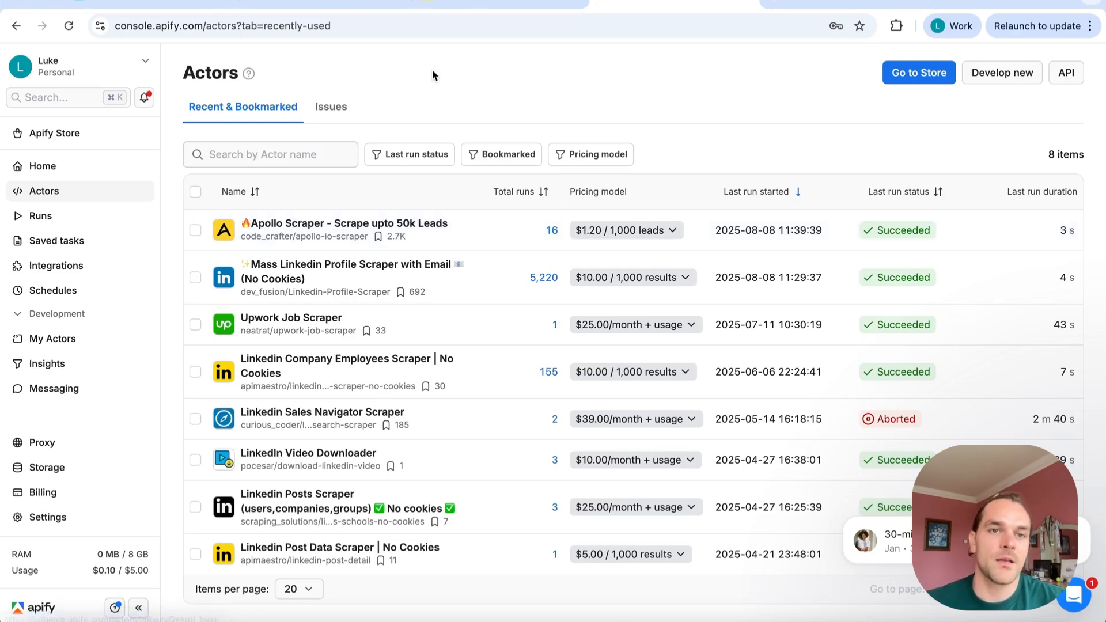
pyautogui.click(219, 8)
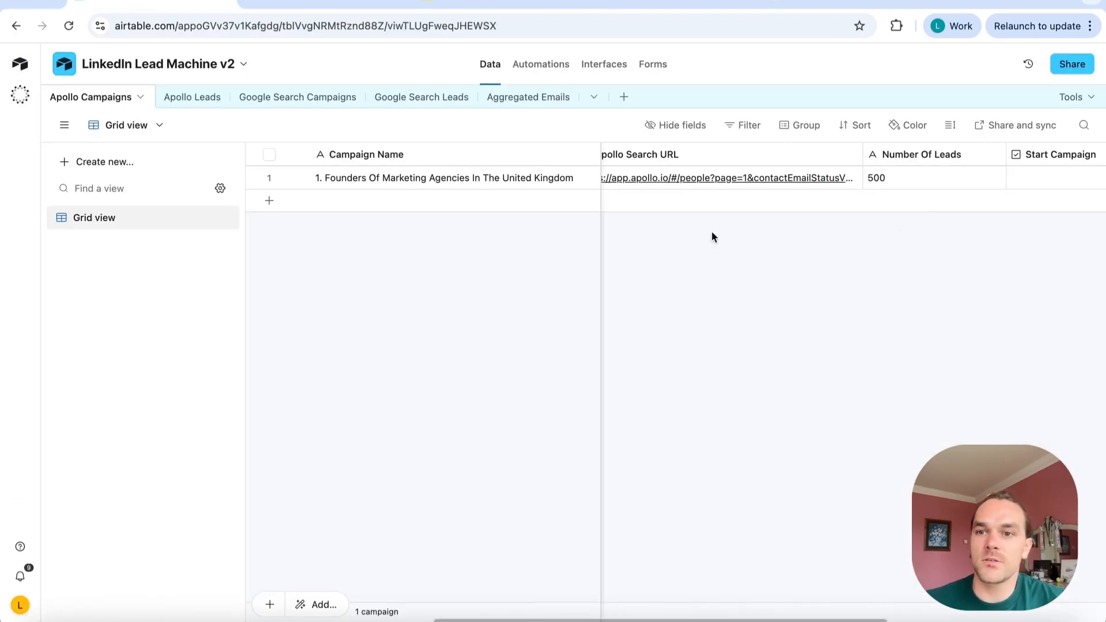
pyautogui.hscroll(2, 893, 175)
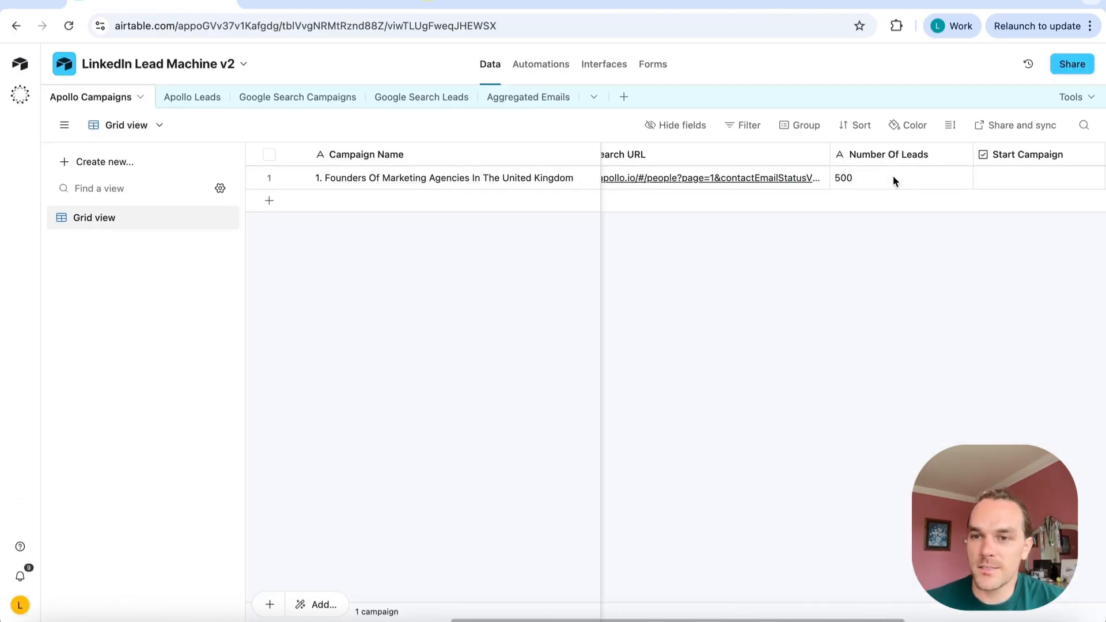
pyautogui.hscroll(2, 892, 180)
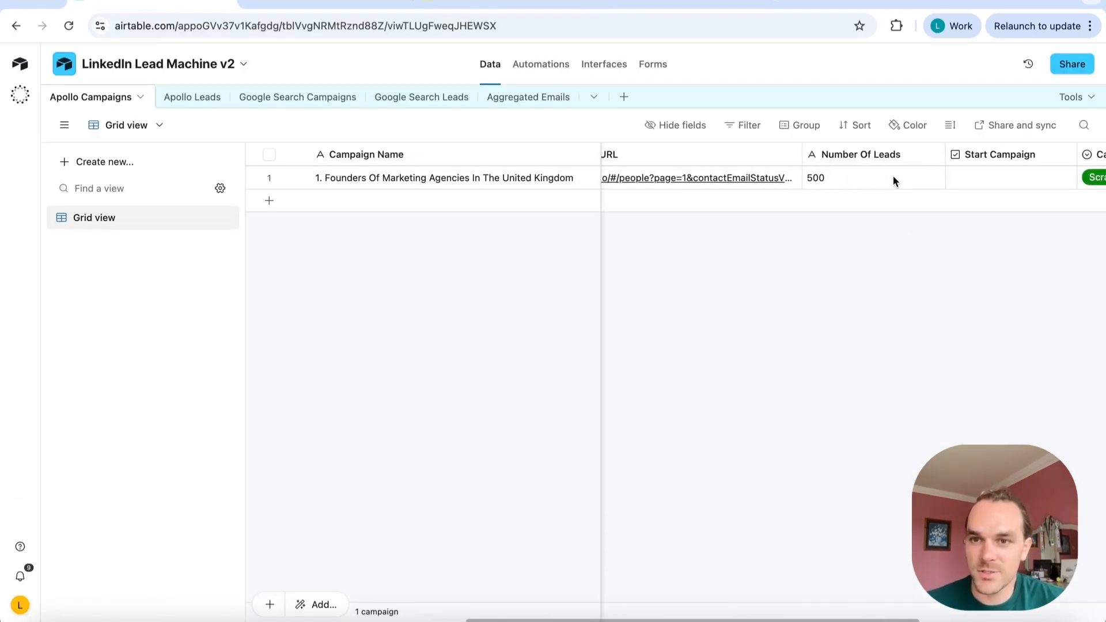
pyautogui.hscroll(4, 872, 175)
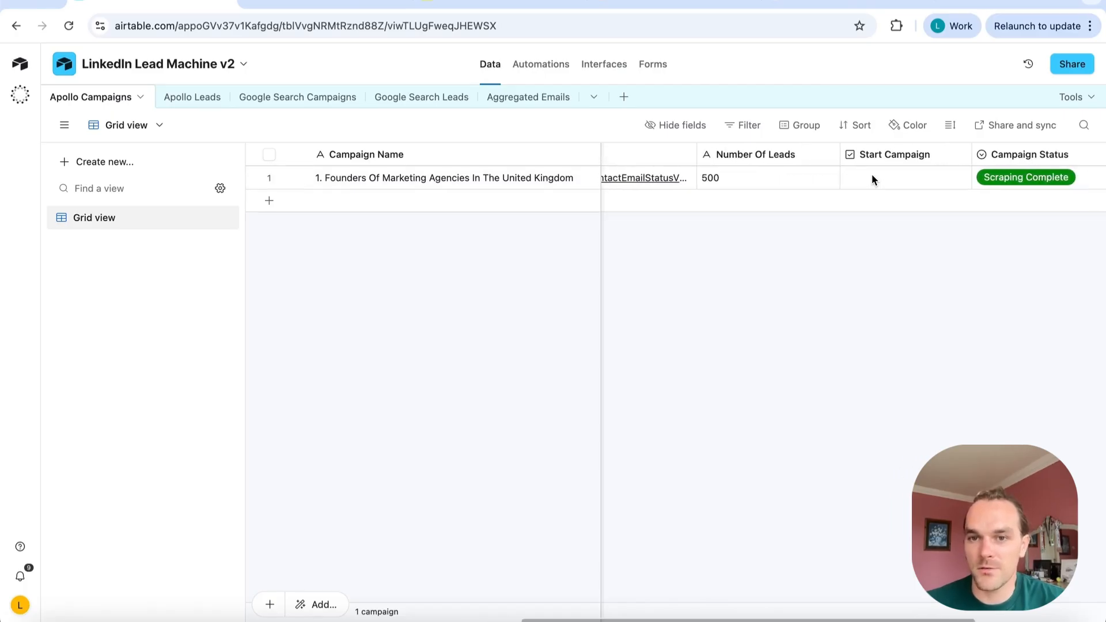
pyautogui.hscroll(3, 796, 193)
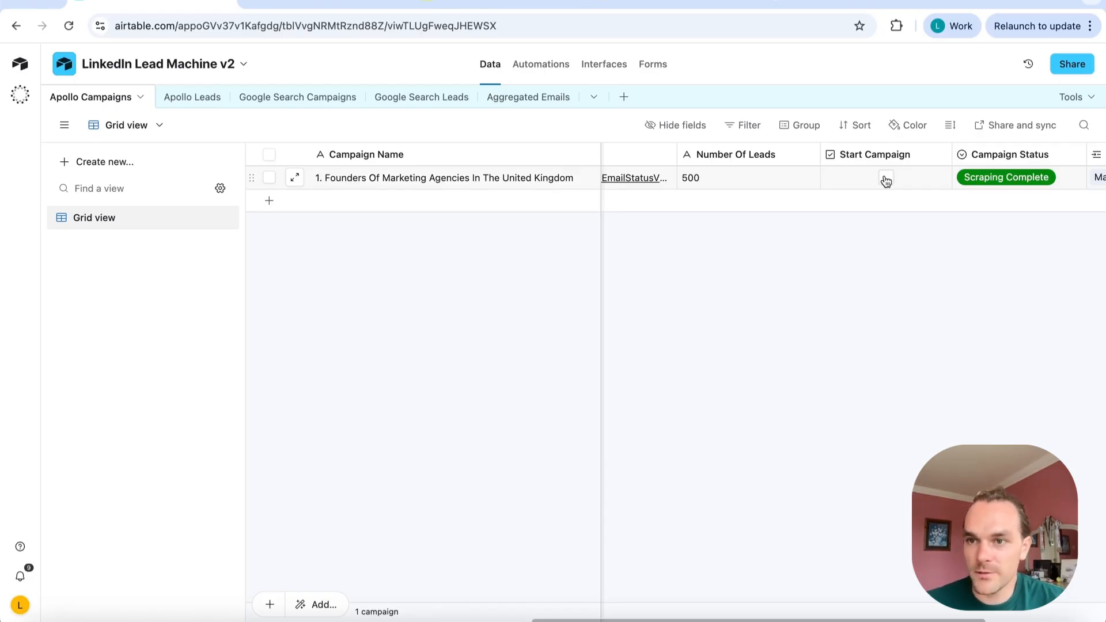
pyautogui.hscroll(4, 886, 180)
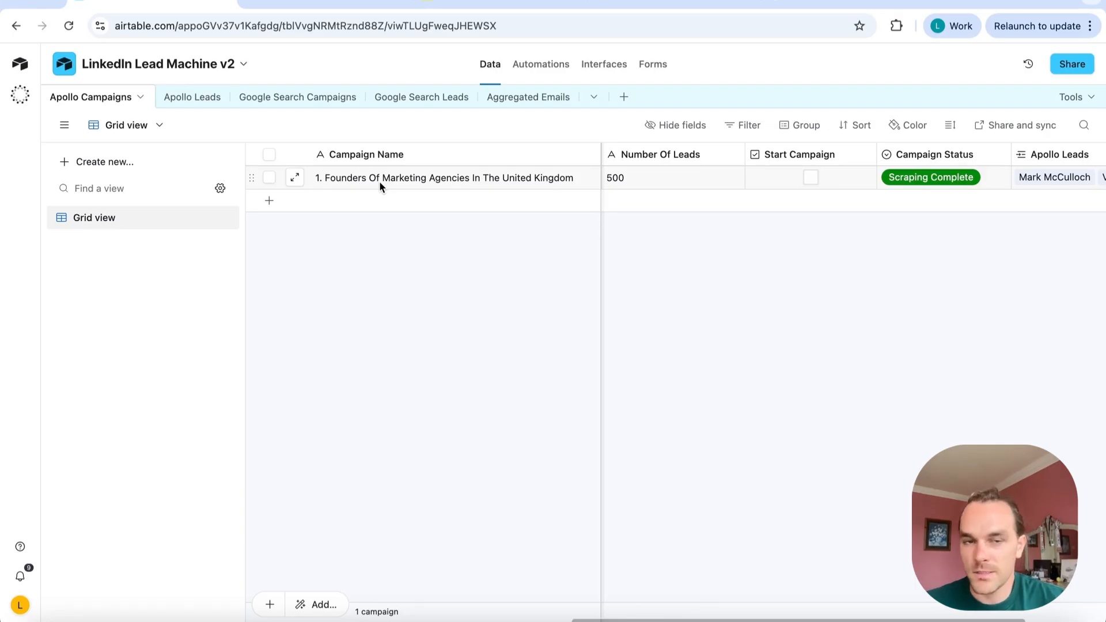
# Open the Apollo Leads table and look through the leads grouped under the marketing agency founders campaign
pyautogui.click(196, 96)
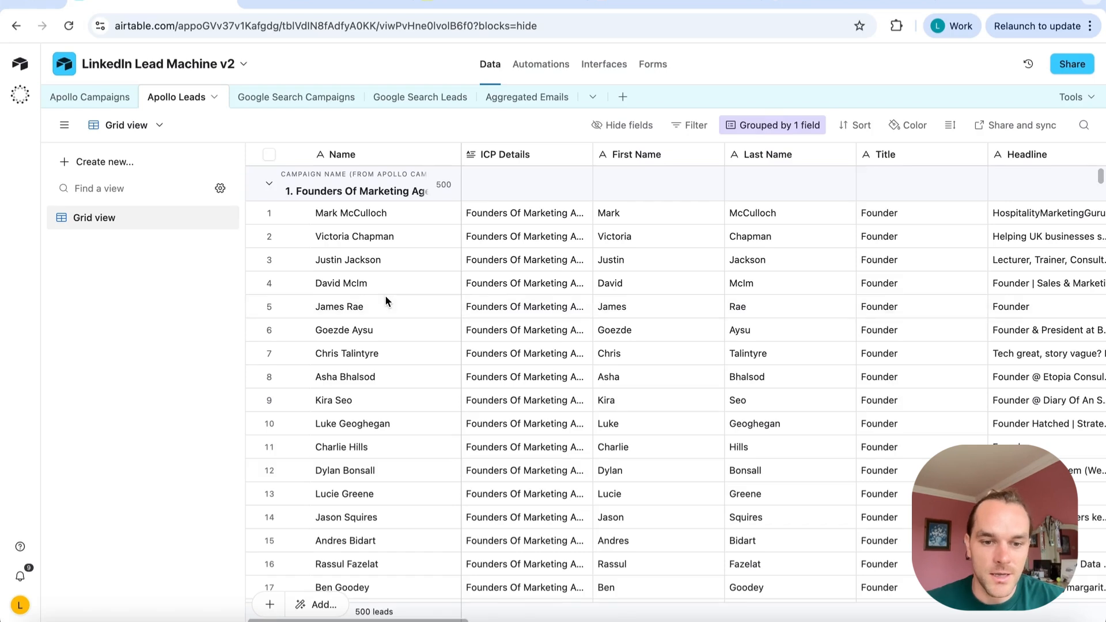
pyautogui.scroll(-1, 385, 295)
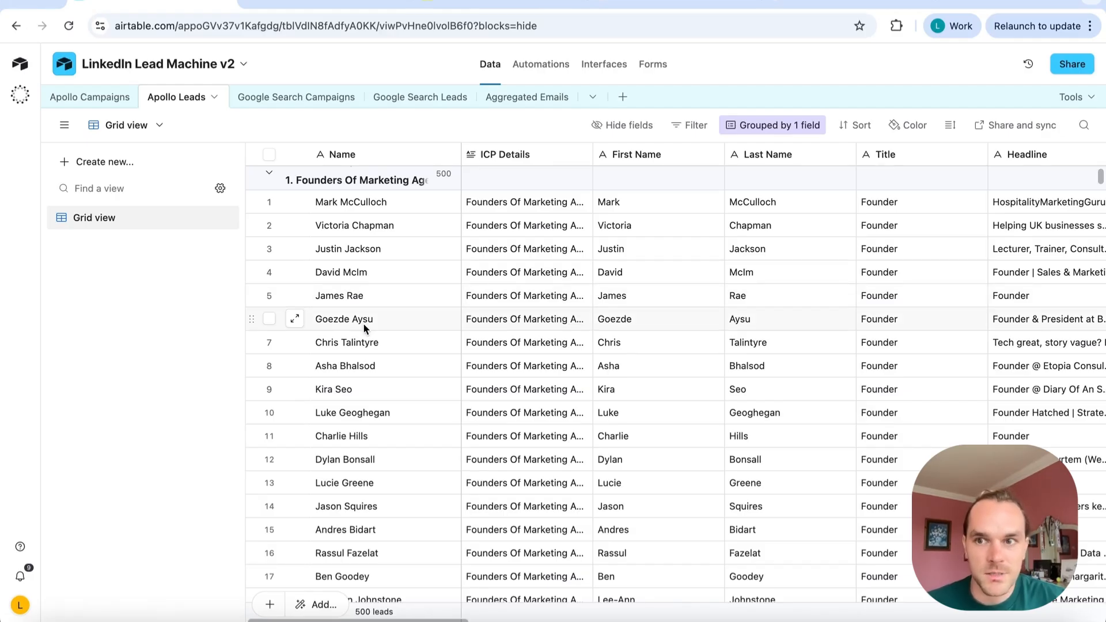
pyautogui.scroll(-2, 363, 323)
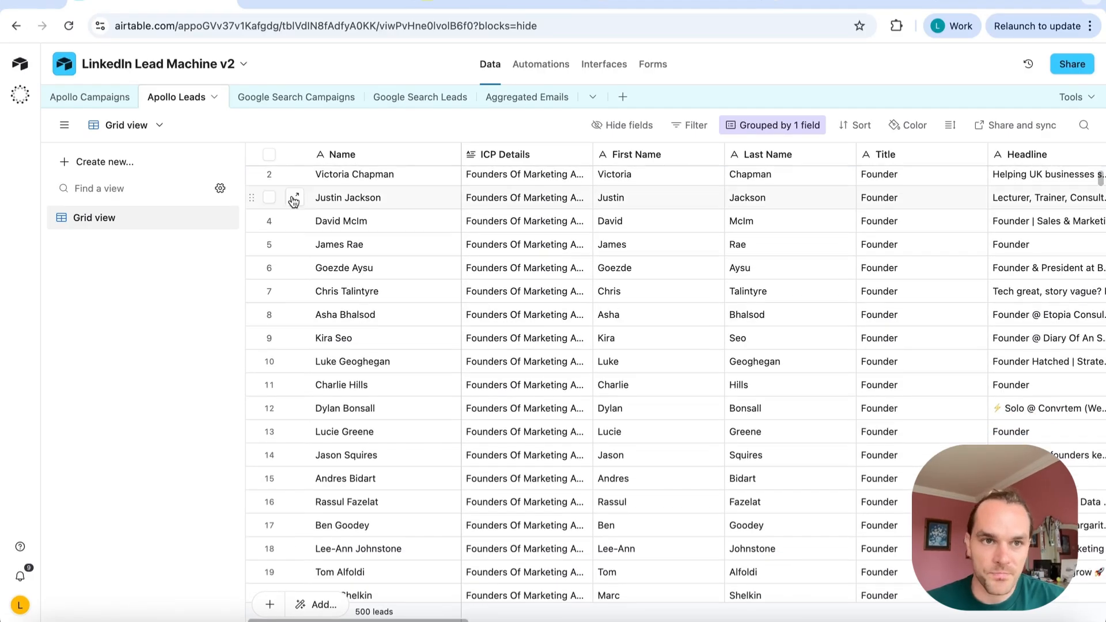
pyautogui.scroll(2, 311, 239)
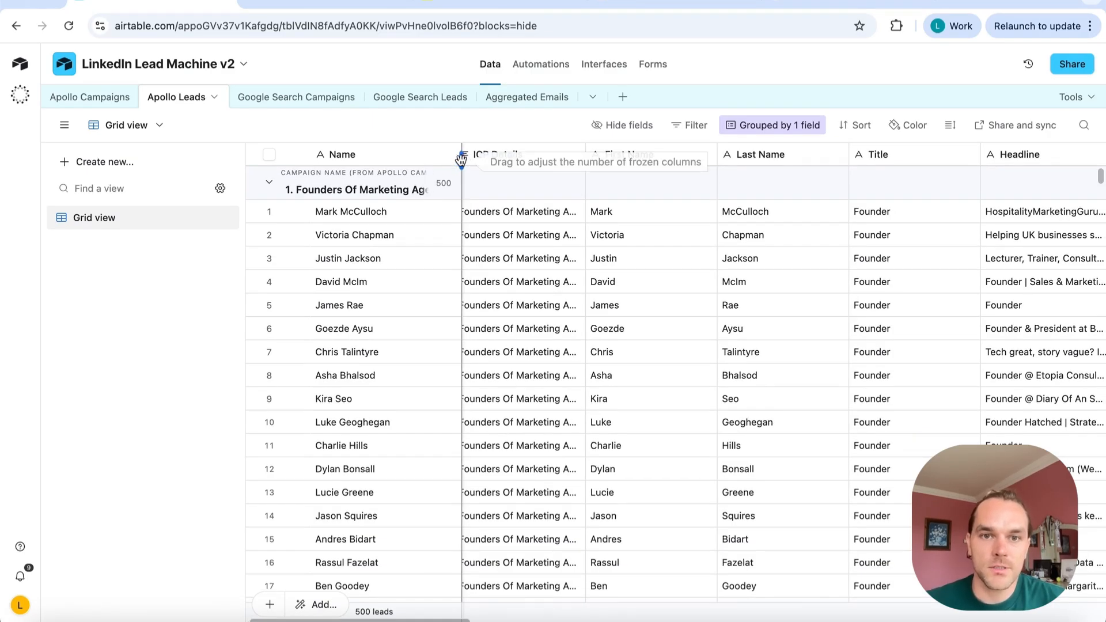
# Freeze the ICP Details column alongside Name in the Apollo Leads grid and widen the Name column to fit the full group title
pyautogui.moveTo(461, 155); pyautogui.dragTo(542, 167)
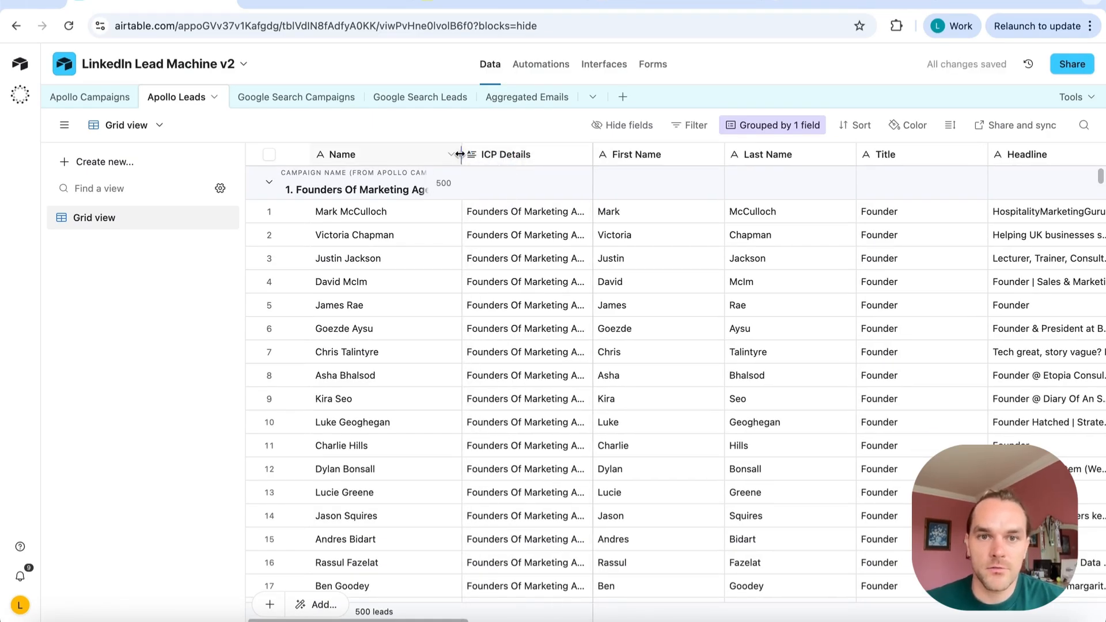
pyautogui.moveTo(462, 155); pyautogui.dragTo(623, 154)
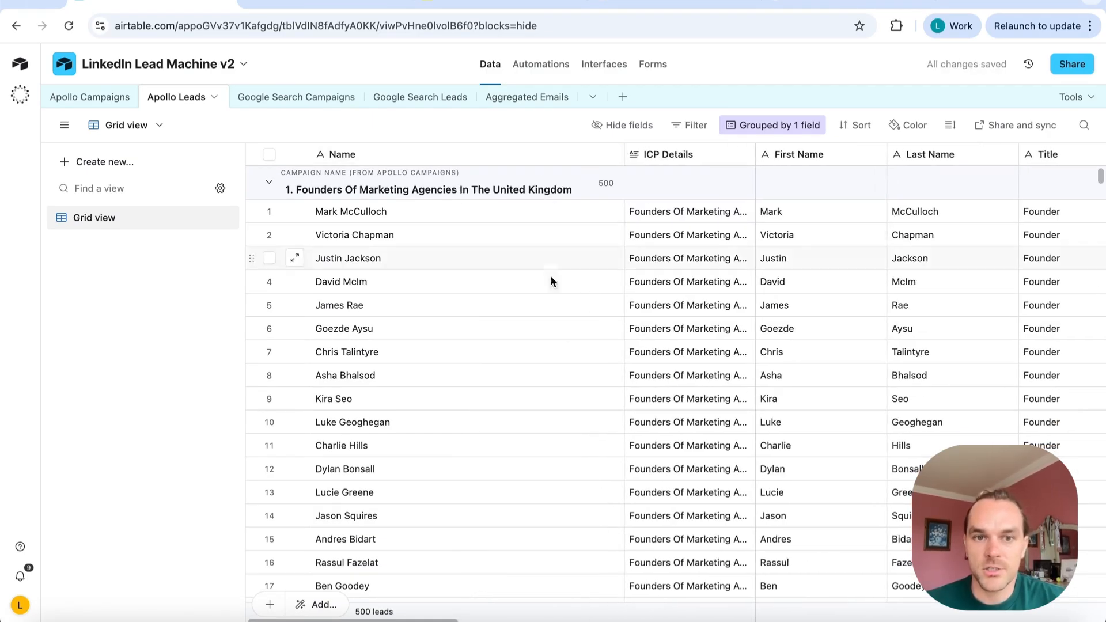
pyautogui.hscroll(1, 536, 324)
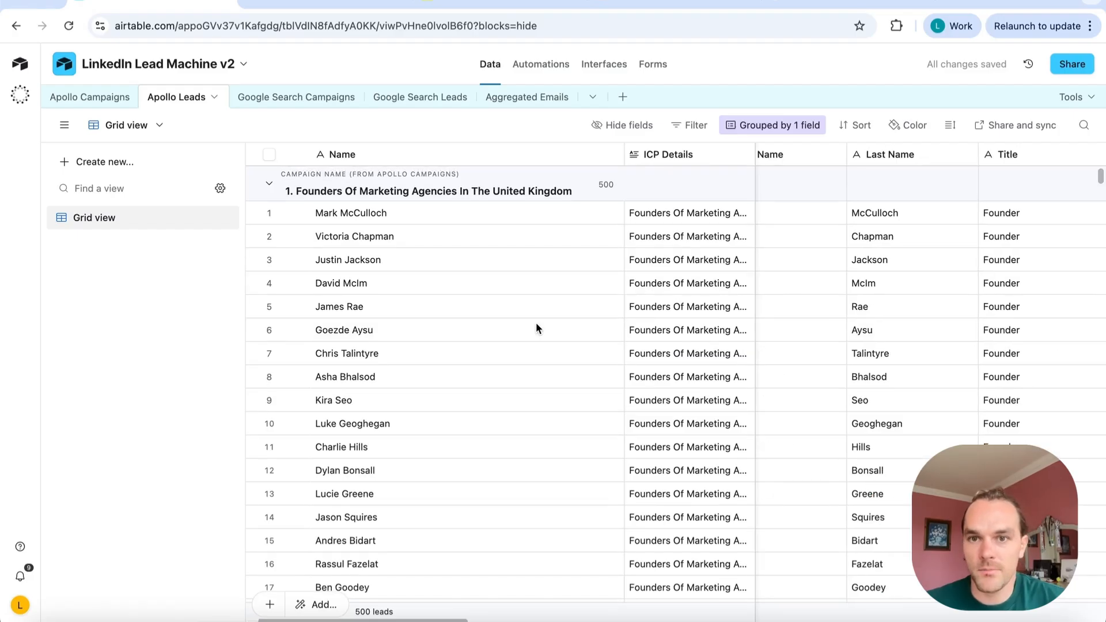
pyautogui.hscroll(-1, 761, 229)
pyautogui.scroll(-1, 761, 230)
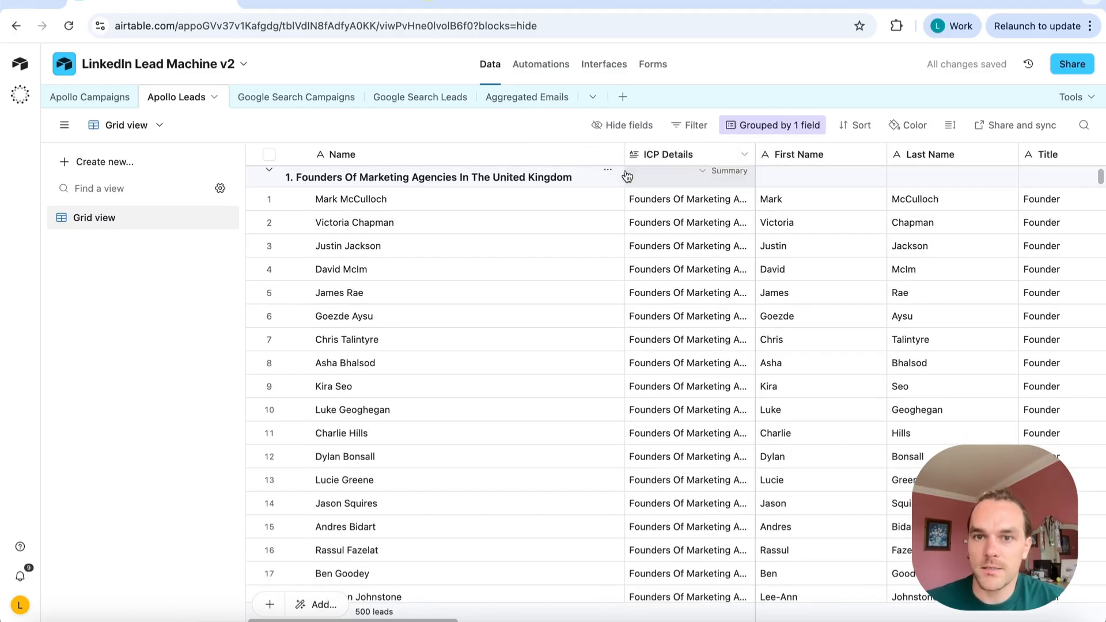
# Narrow the Name column in the Apollo Leads grid and review the Headline, Company, Industry, Website, Email and LinkedIn Profile Url fields
pyautogui.moveTo(623, 155); pyautogui.dragTo(436, 154)
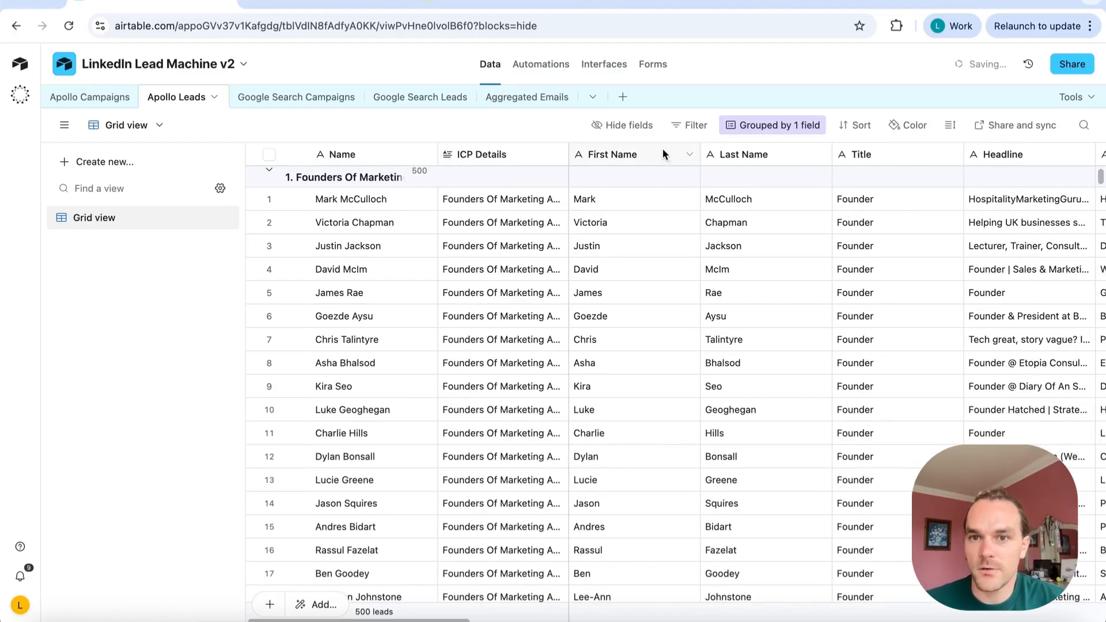
pyautogui.hscroll(3, 748, 164)
pyautogui.hscroll(6, 748, 159)
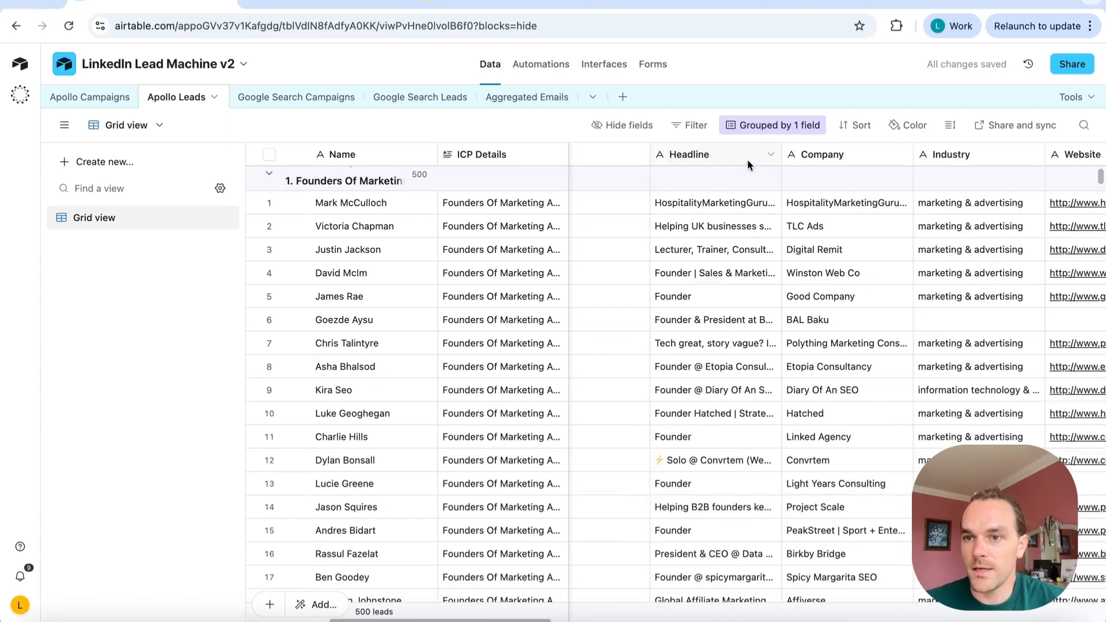
pyautogui.hscroll(4, 748, 159)
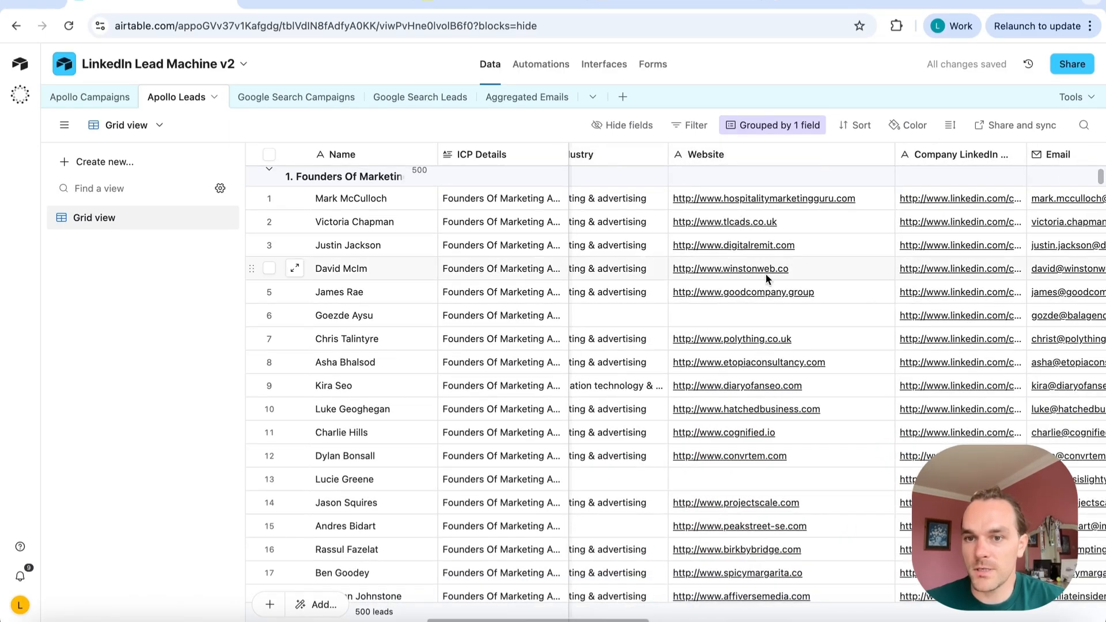
pyautogui.hscroll(1, 944, 151)
pyautogui.hscroll(5, 946, 153)
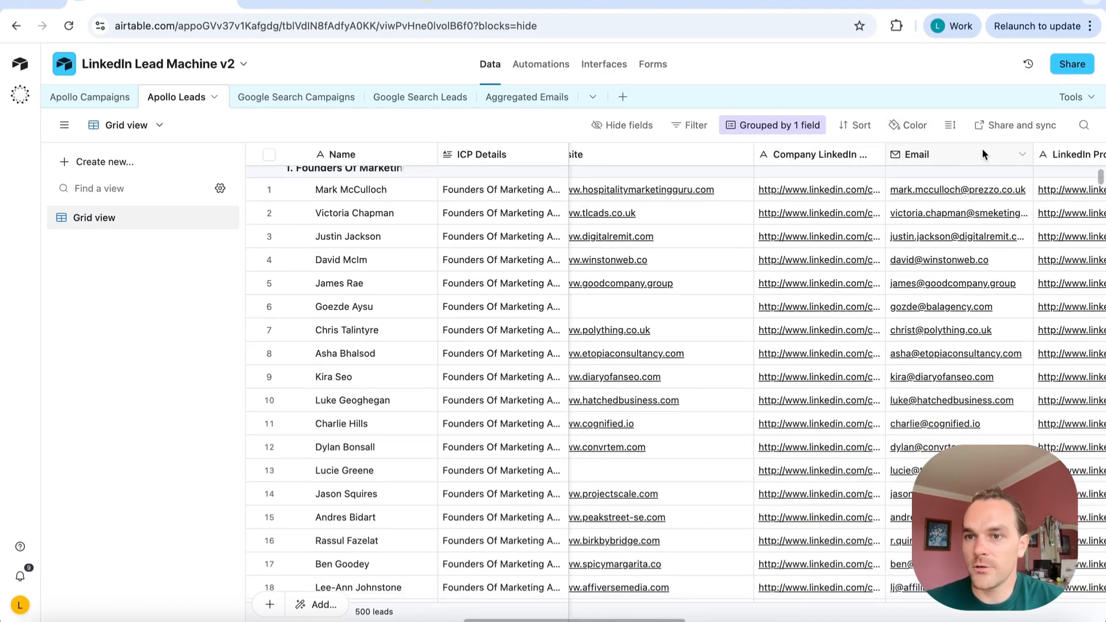
pyautogui.hscroll(3, 960, 170)
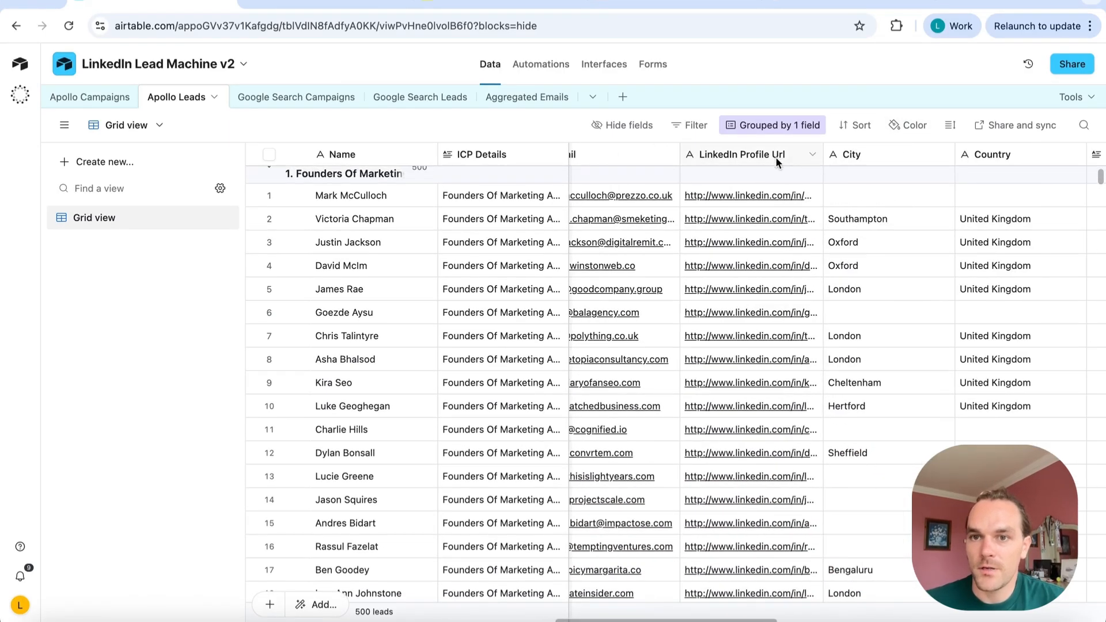
pyautogui.hscroll(-3, 802, 316)
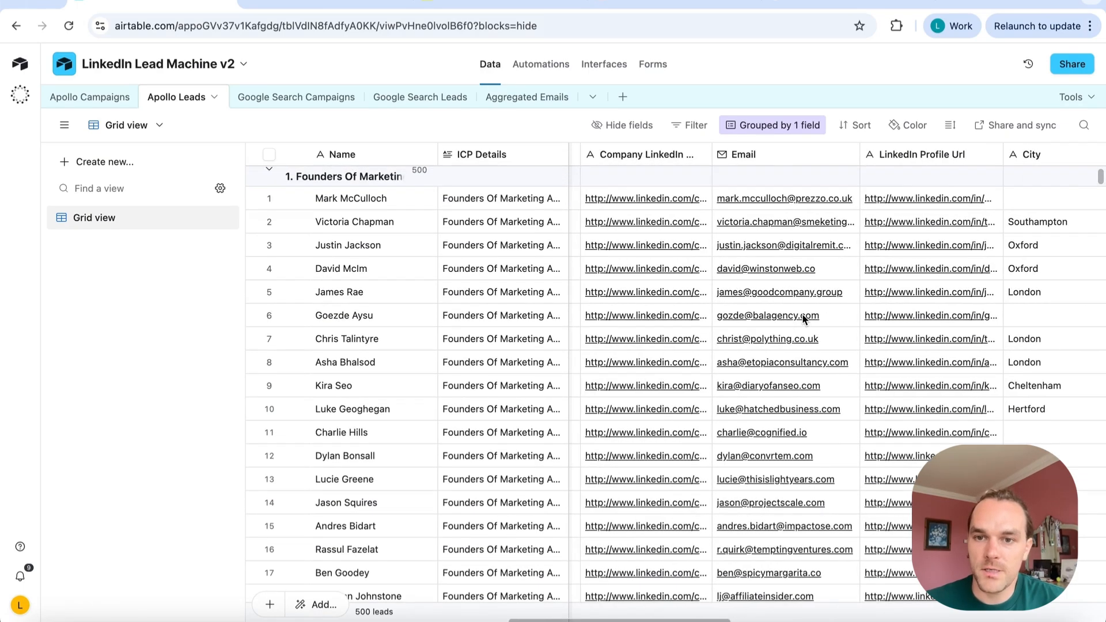
# Look through the Email and LinkedIn Profile Url values far down the lead list and return to the first leads
pyautogui.scroll(-20, 802, 316)
pyautogui.scroll(-20, 802, 318)
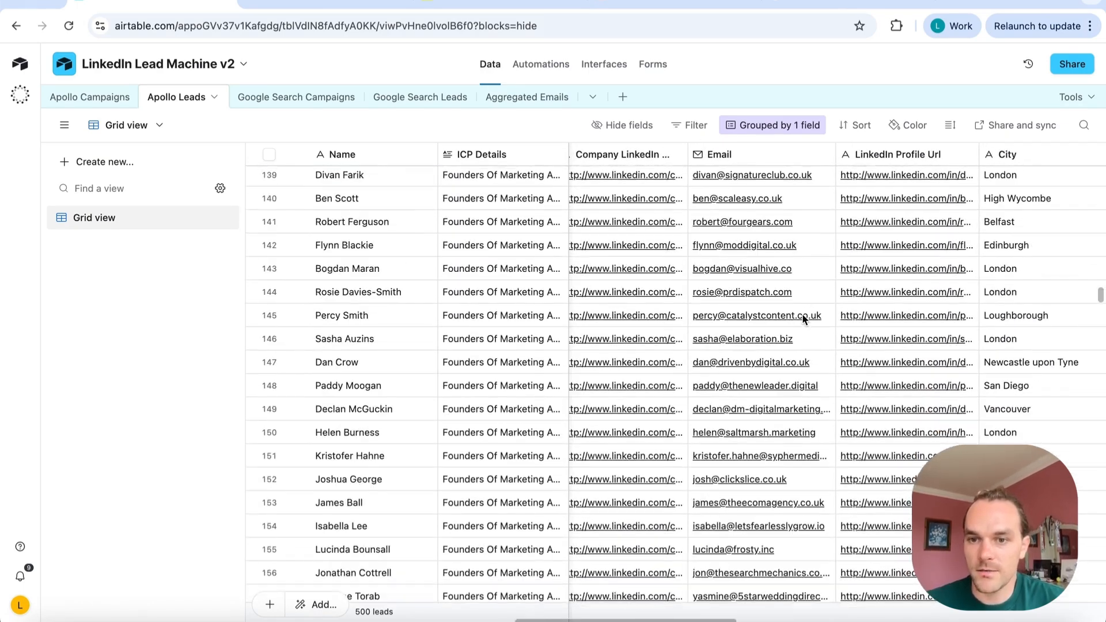
pyautogui.scroll(4, 802, 318)
pyautogui.hscroll(-2, 802, 318)
pyautogui.scroll(4, 803, 318)
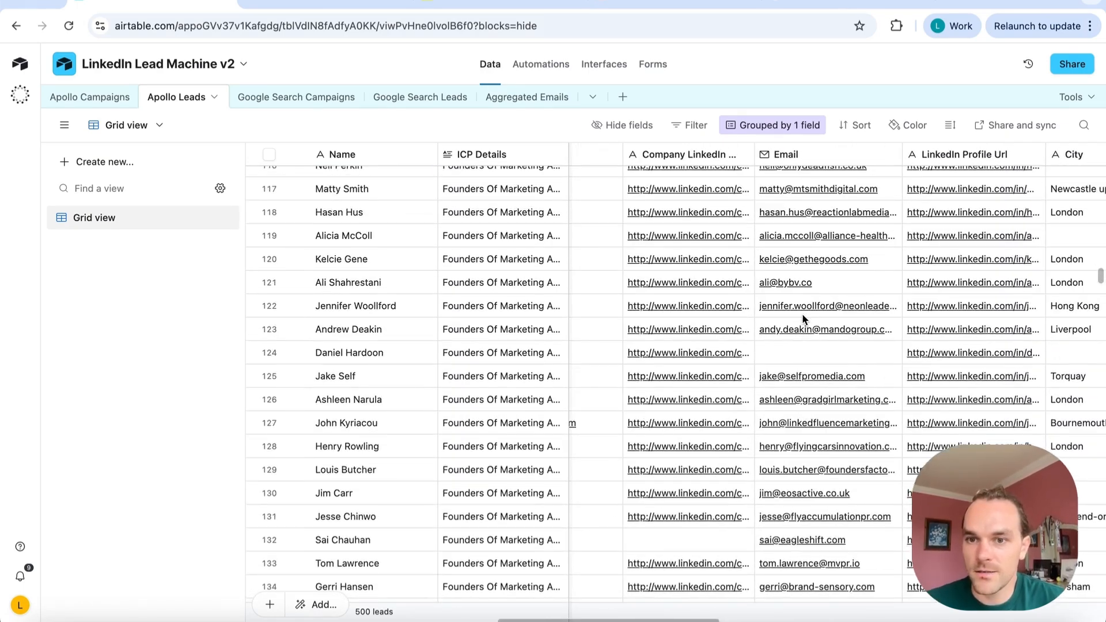
pyautogui.scroll(20, 803, 318)
pyautogui.hscroll(-2, 803, 318)
pyautogui.hscroll(3, 802, 311)
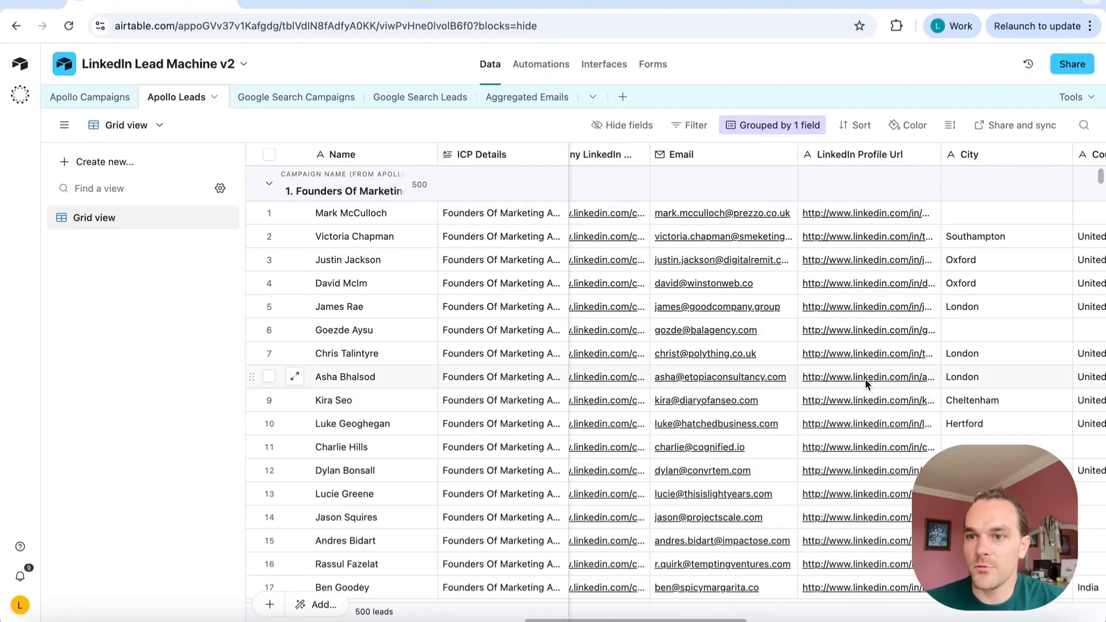
# Examine the leads' City and Country fields and the LinkedIn Headline, About and Experience fields beside them
pyautogui.hscroll(4, 865, 379)
pyautogui.hscroll(-1, 749, 346)
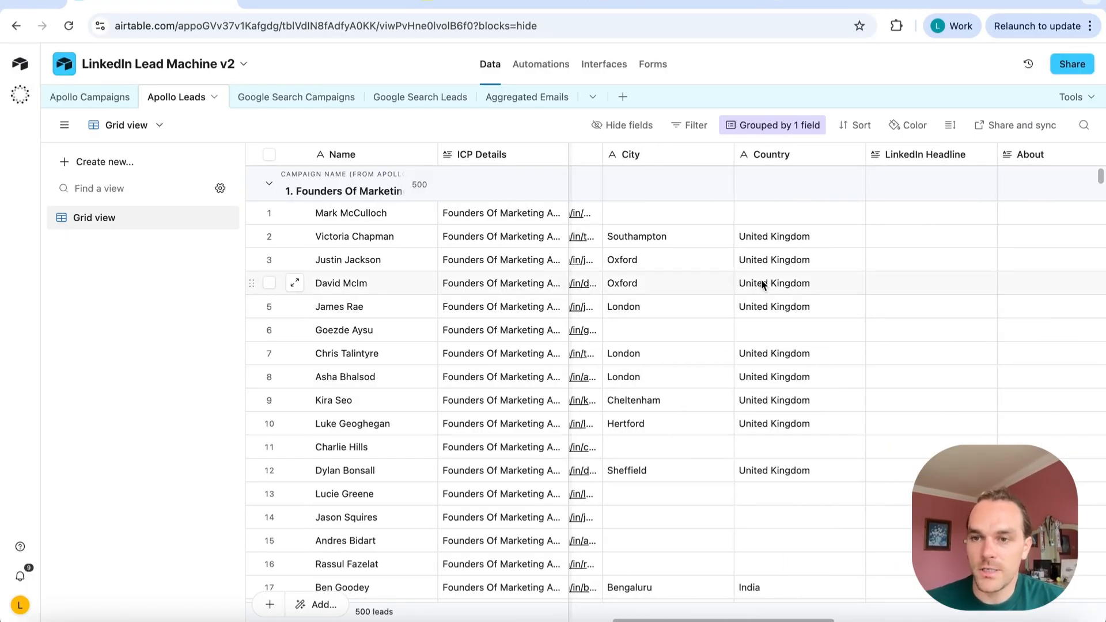
pyautogui.hscroll(3, 761, 283)
pyautogui.scroll(-1, 761, 283)
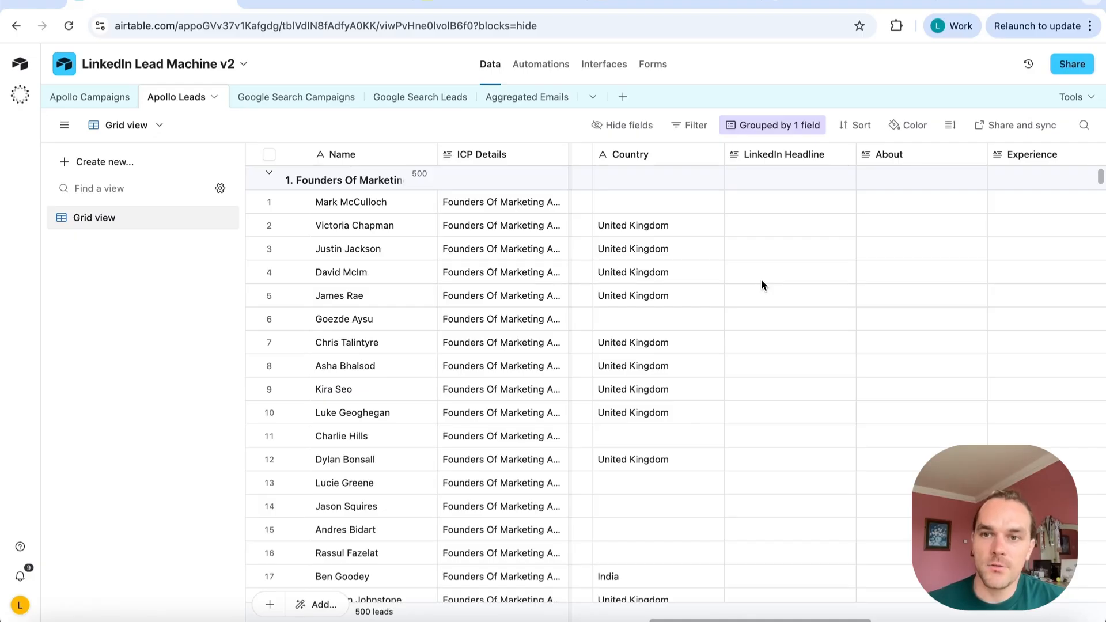
pyautogui.scroll(1, 762, 280)
pyautogui.hscroll(1, 761, 280)
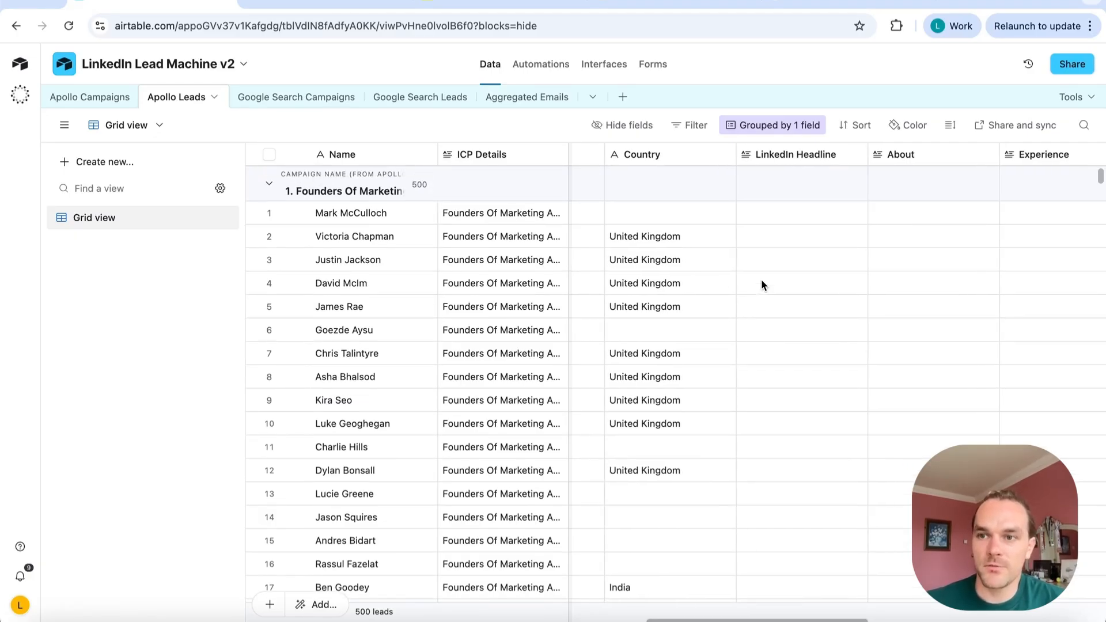
pyautogui.hscroll(2, 761, 280)
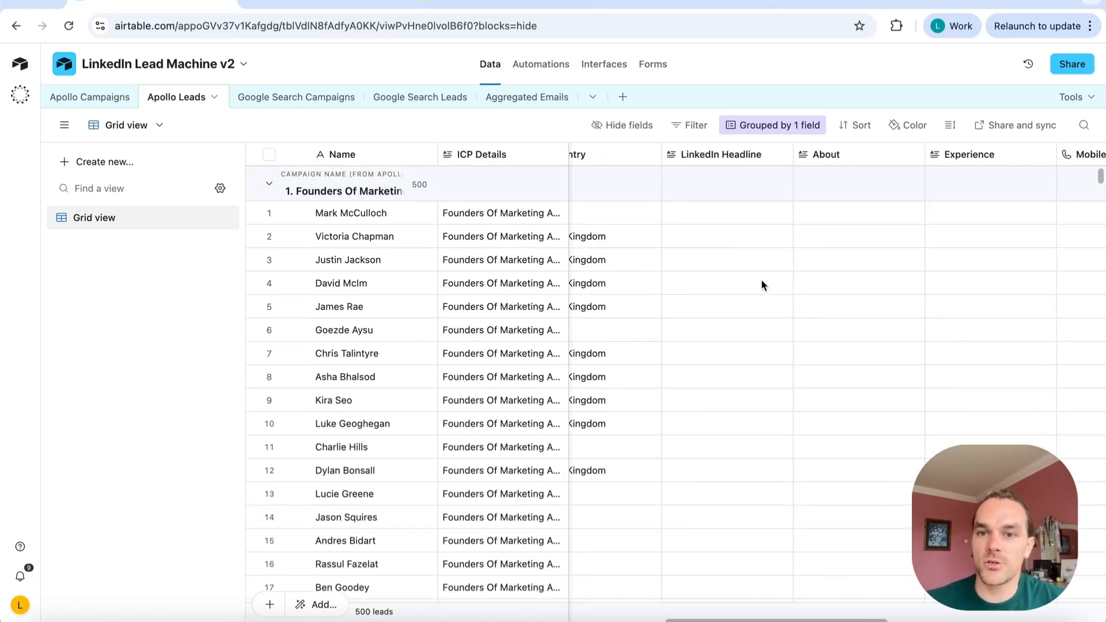
pyautogui.hscroll(-3, 761, 281)
pyautogui.scroll(1, 762, 280)
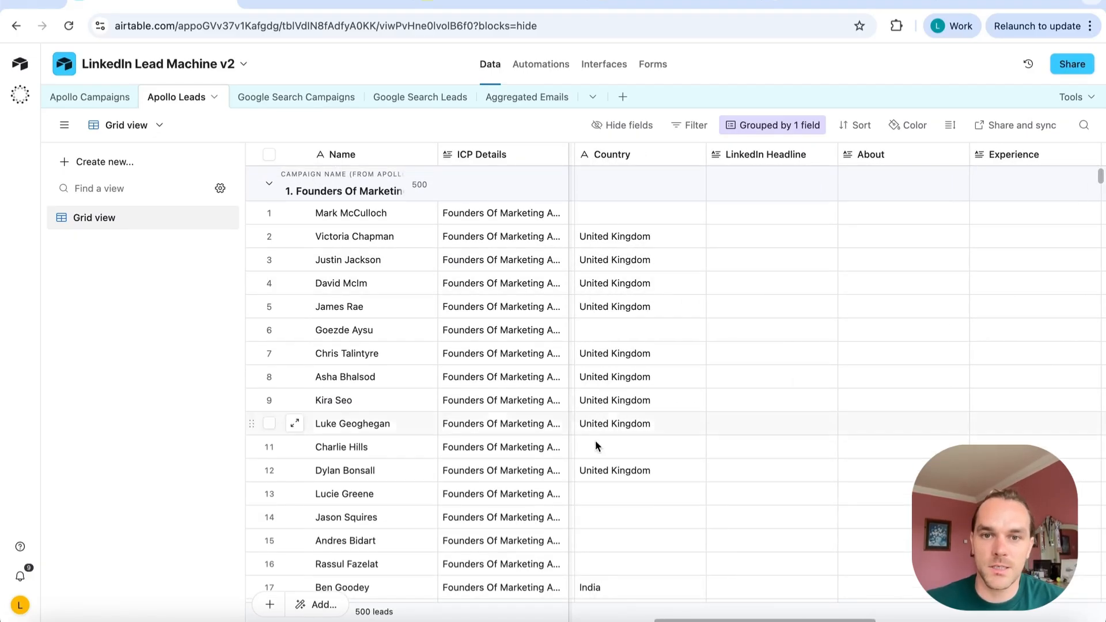
pyautogui.hscroll(1, 748, 447)
pyautogui.hscroll(-1, 748, 447)
pyautogui.scroll(-1, 748, 447)
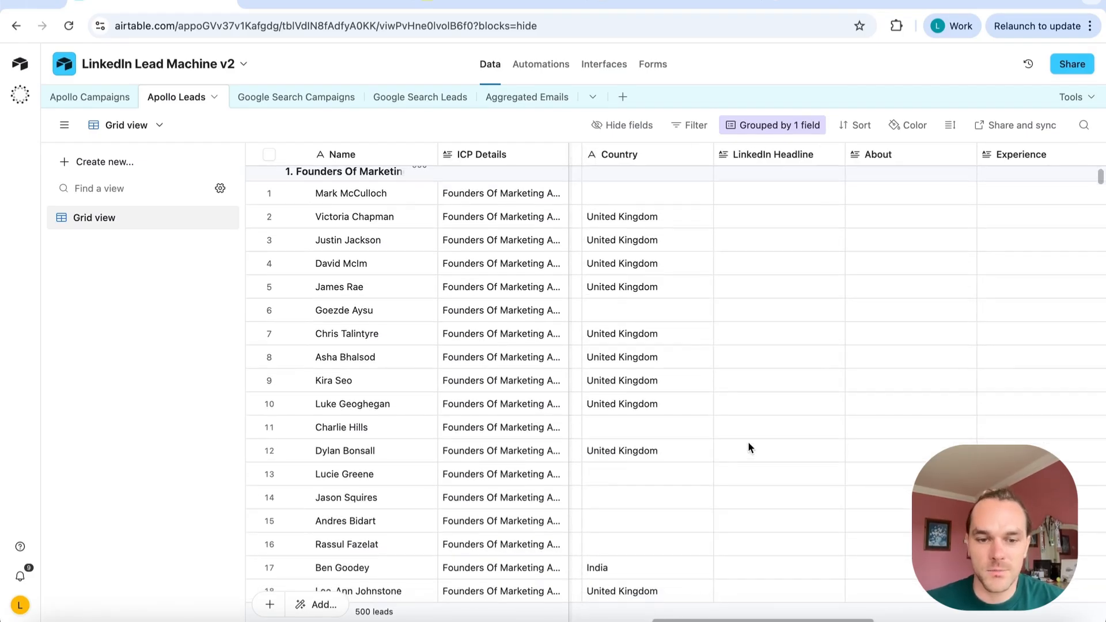
# Check the Mobile Number, Company Size and Enrich Lead fields of the Apollo leads
pyautogui.hscroll(5, 748, 447)
pyautogui.scroll(1, 748, 447)
pyautogui.hscroll(8, 749, 442)
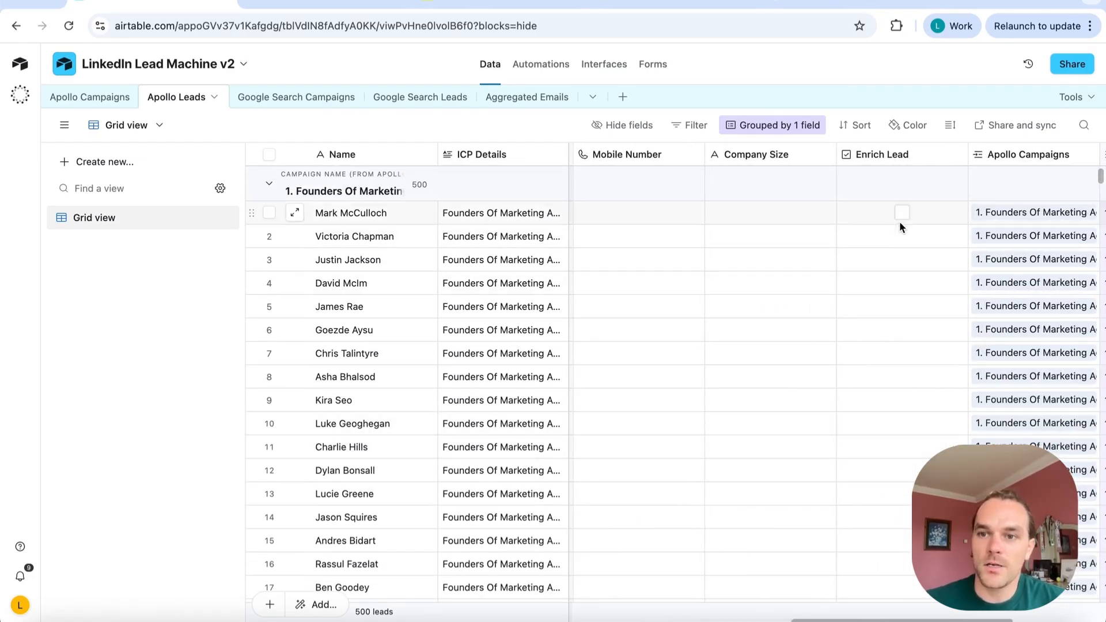
# Open the Enrich Apollo Profiles automation and review the table and conditions of its record-matching trigger
pyautogui.click(547, 66)
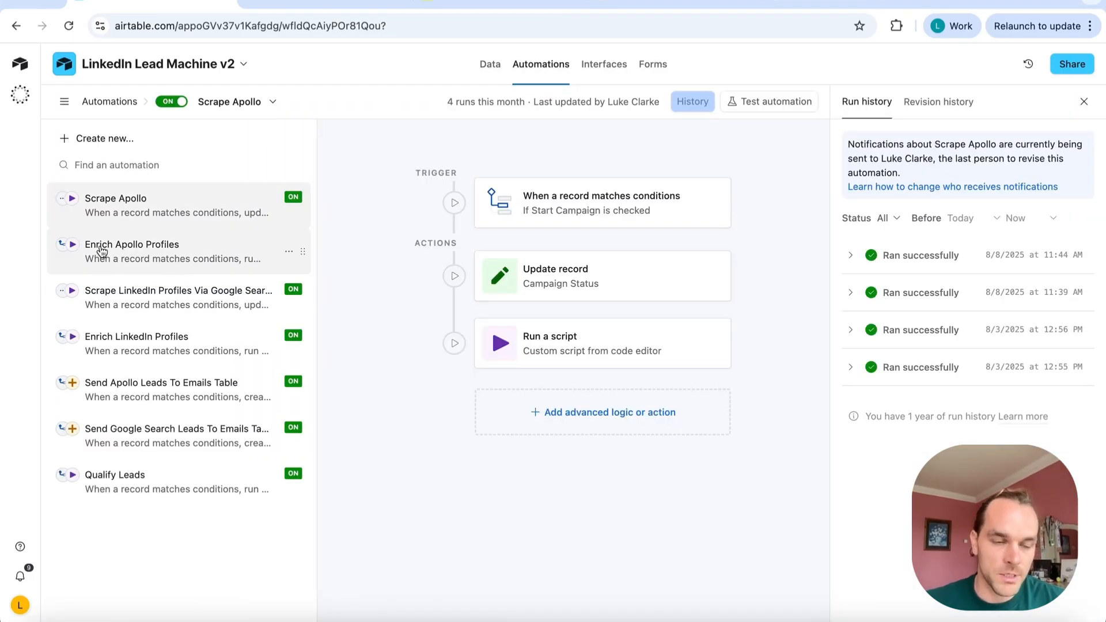
pyautogui.click(144, 250)
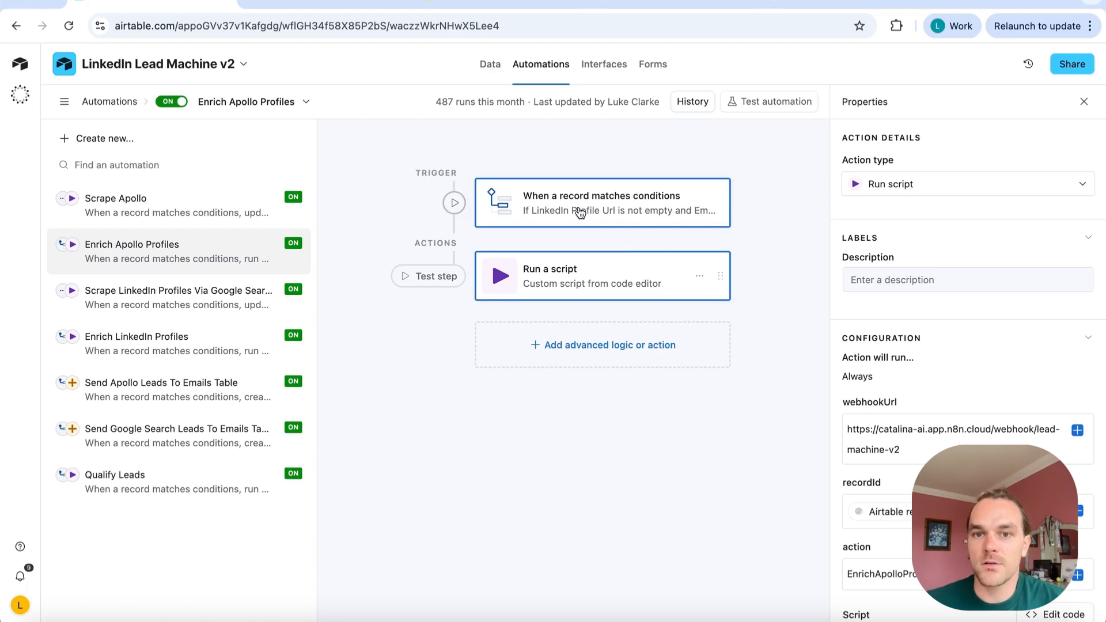
pyautogui.click(579, 211)
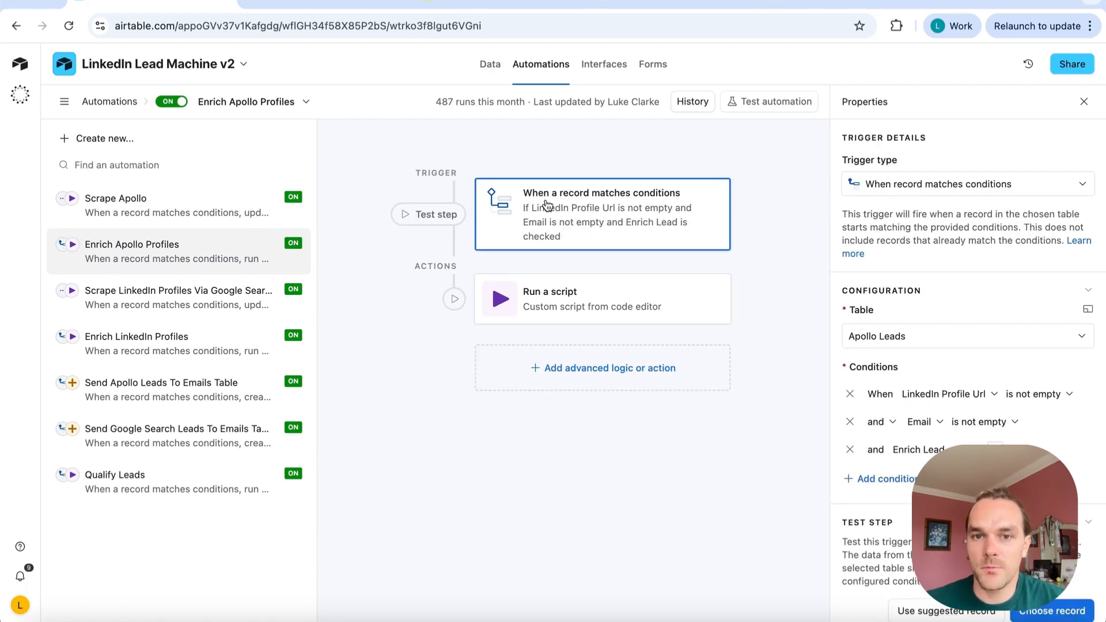
pyautogui.scroll(-1, 901, 321)
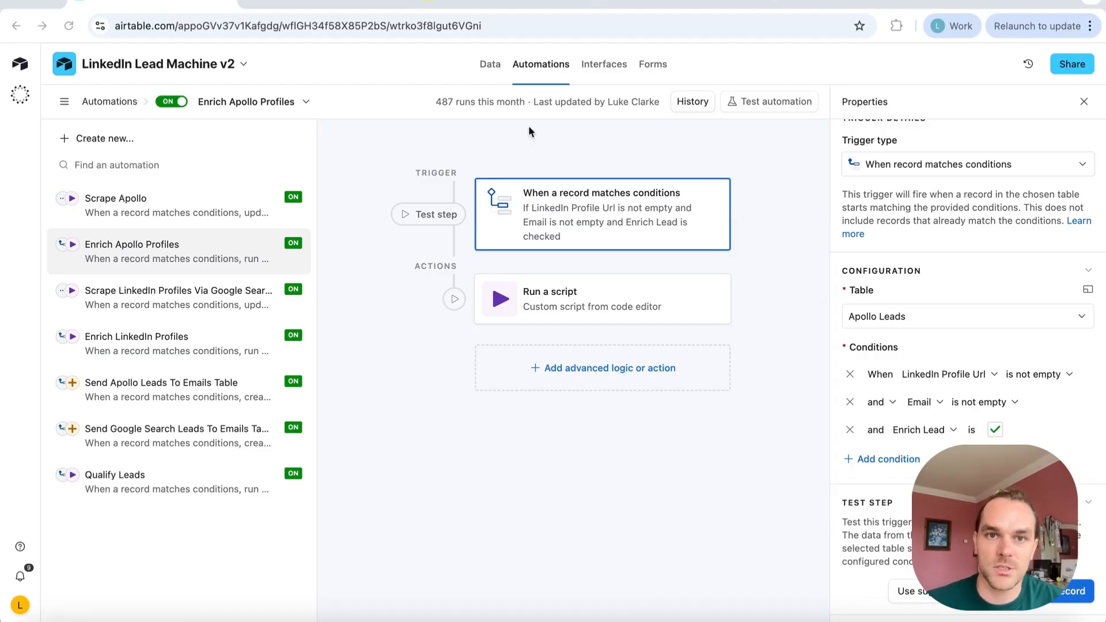
# Return to the Apollo Leads table and tick Enrich Lead for the first 10 leads
pyautogui.click(491, 65)
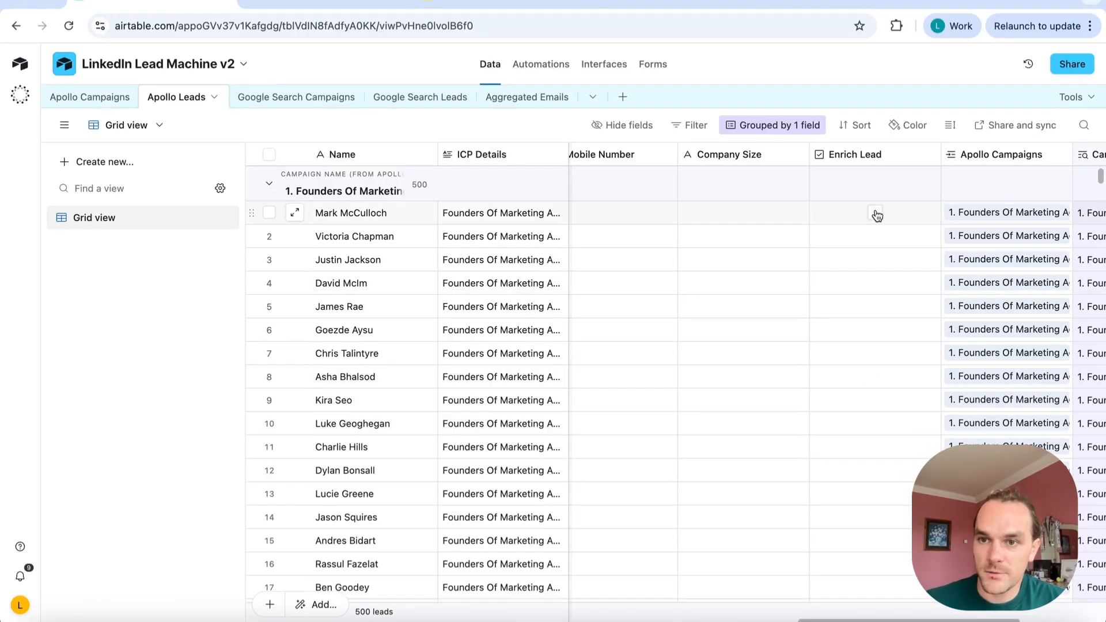
pyautogui.click(877, 214)
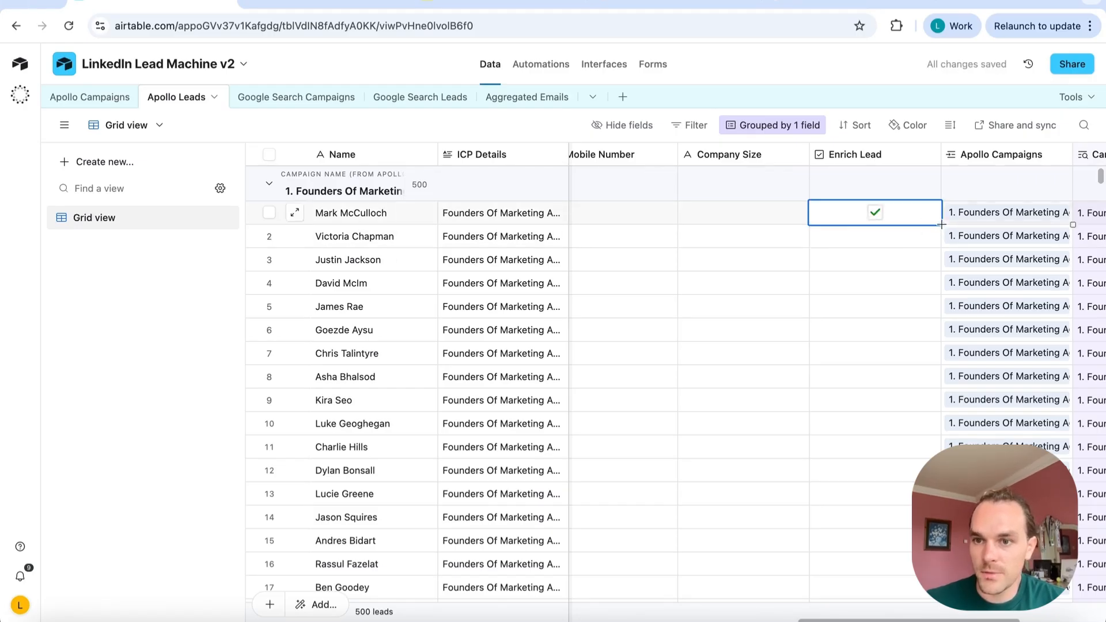
pyautogui.moveTo(941, 224); pyautogui.dragTo(939, 416)
pyautogui.scroll(-2, 863, 274)
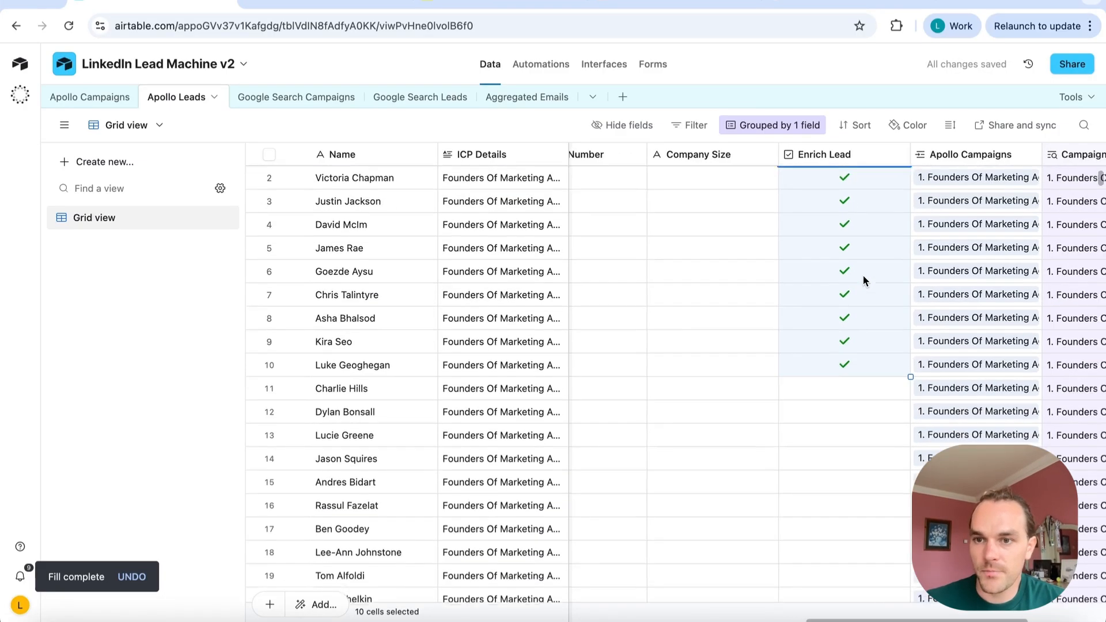
pyautogui.scroll(2, 863, 274)
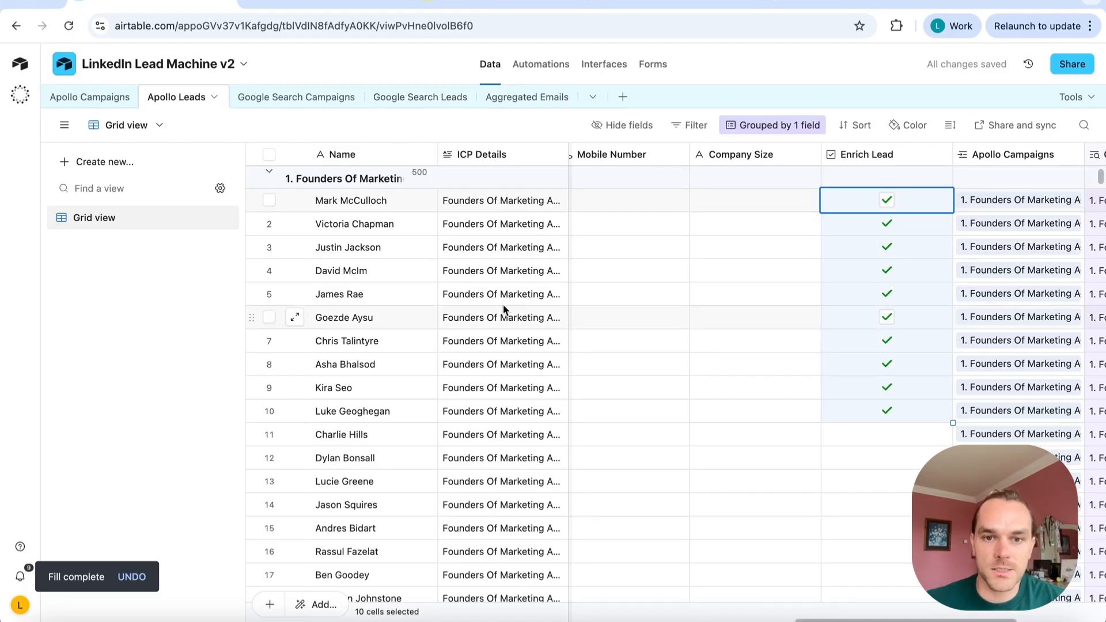
# Switch to n8n to check the executions of the LinkedIn Lead Machine v2 workflow, and return to the Apollo Leads table in Airtable
pyautogui.click(309, 4)
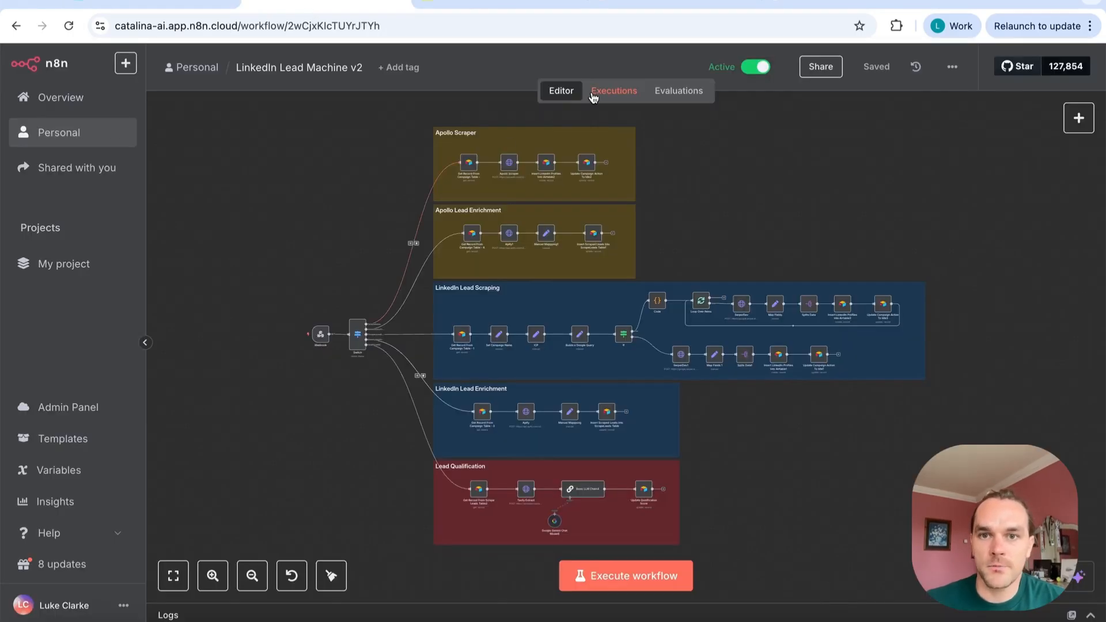
pyautogui.click(594, 94)
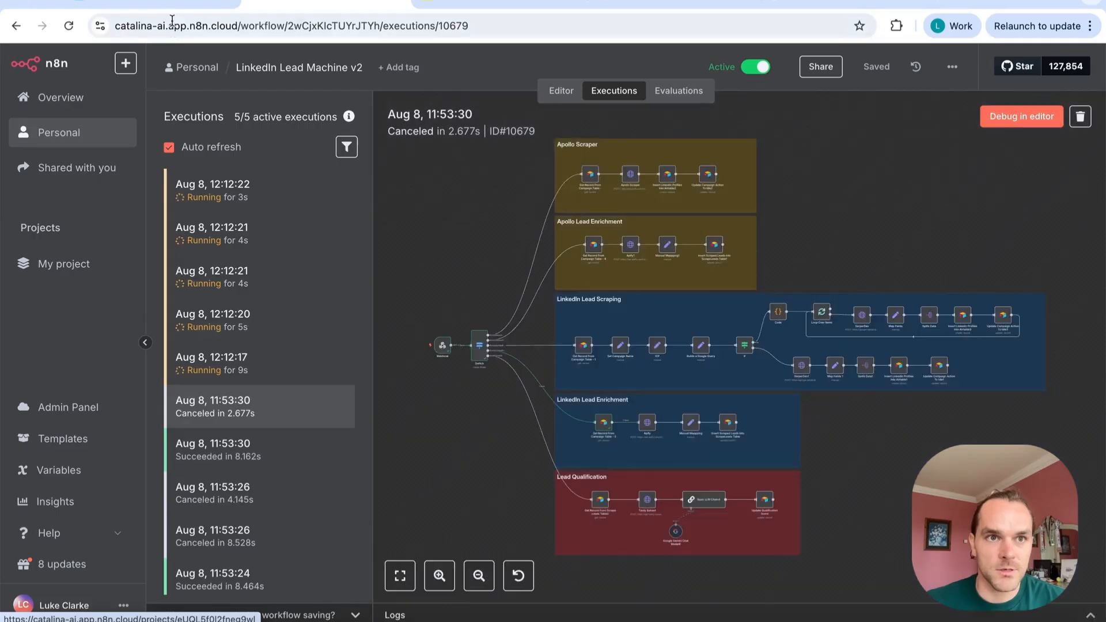
pyautogui.click(152, 5)
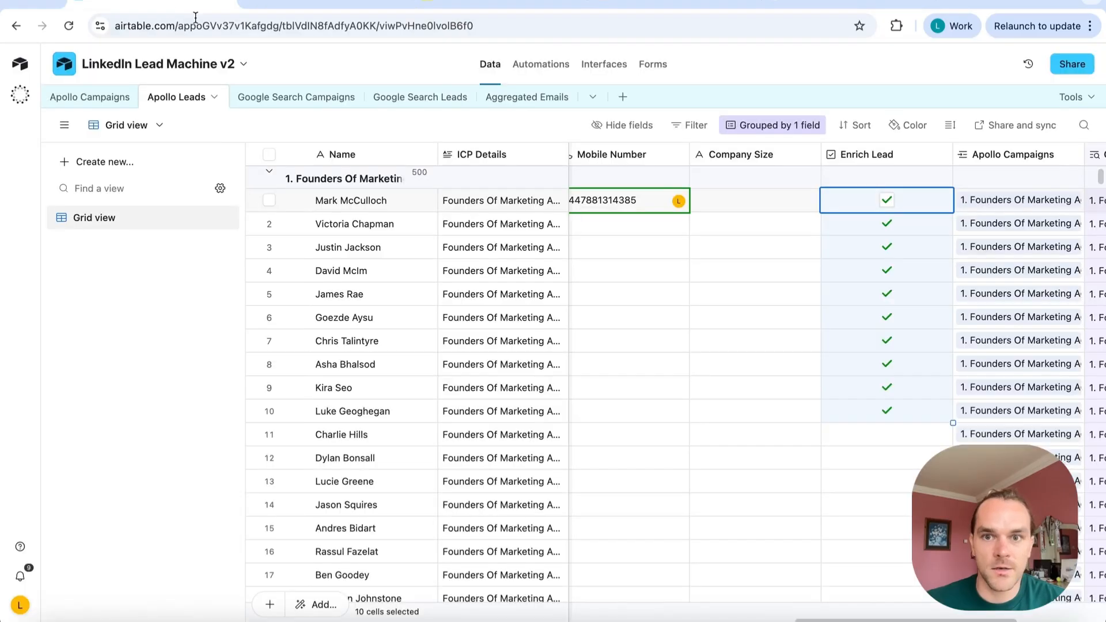
# Check the enriched LinkedIn fields of the first leads and expand the first lead's LinkedIn Headline
pyautogui.hscroll(-5, 682, 296)
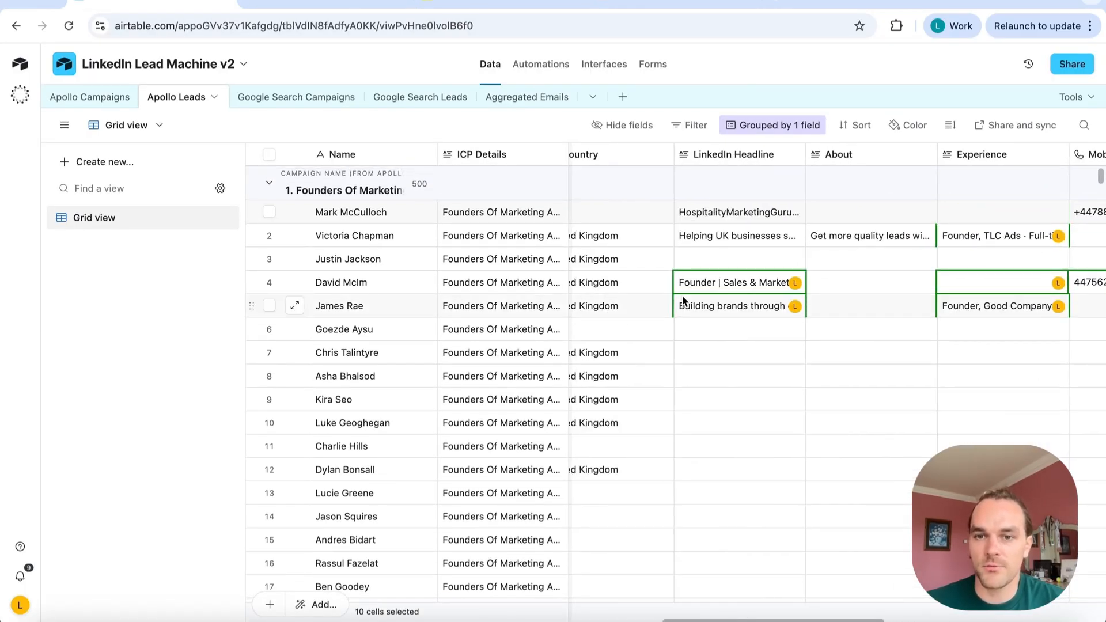
pyautogui.hscroll(-3, 682, 296)
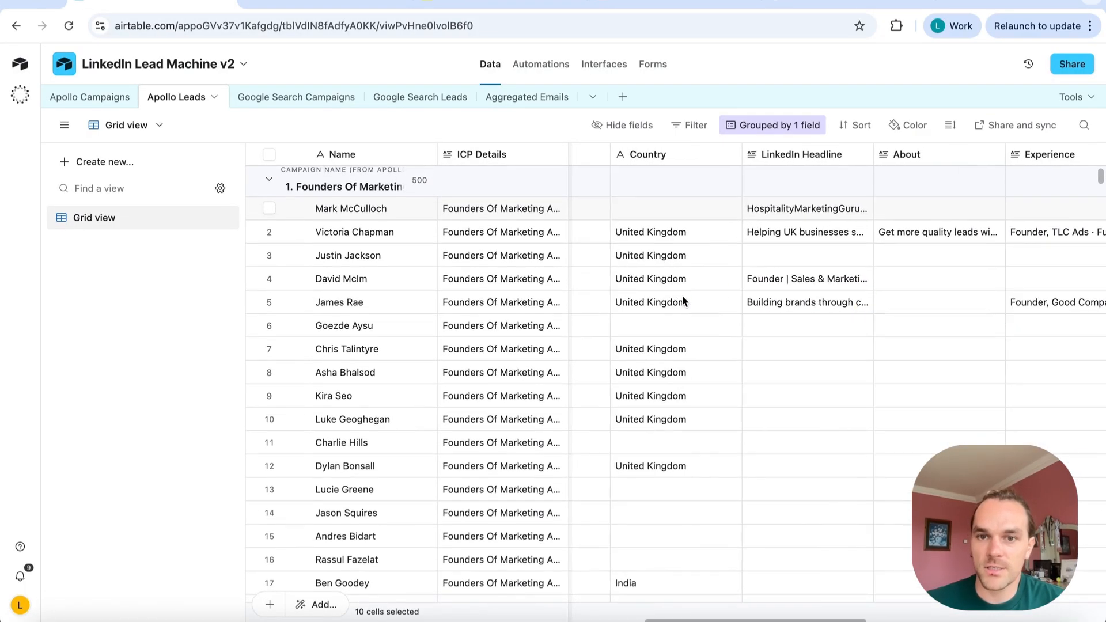
pyautogui.click(828, 208)
pyautogui.click(864, 208)
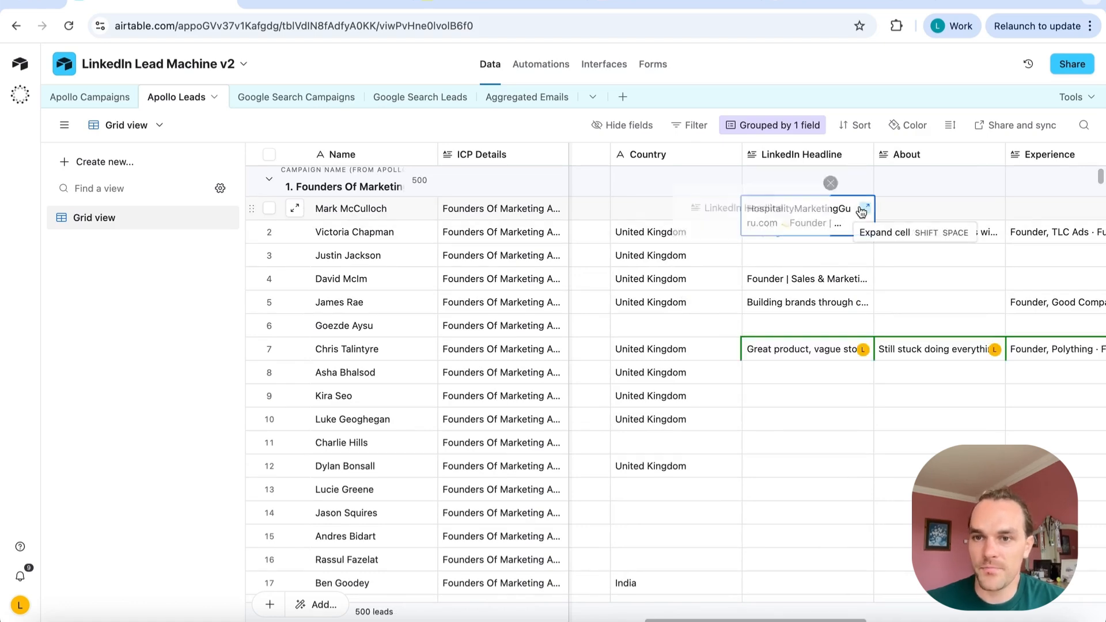
# Read the second lead's full About text in its expanded cell, and open the same lead's Experience details
pyautogui.click(911, 226)
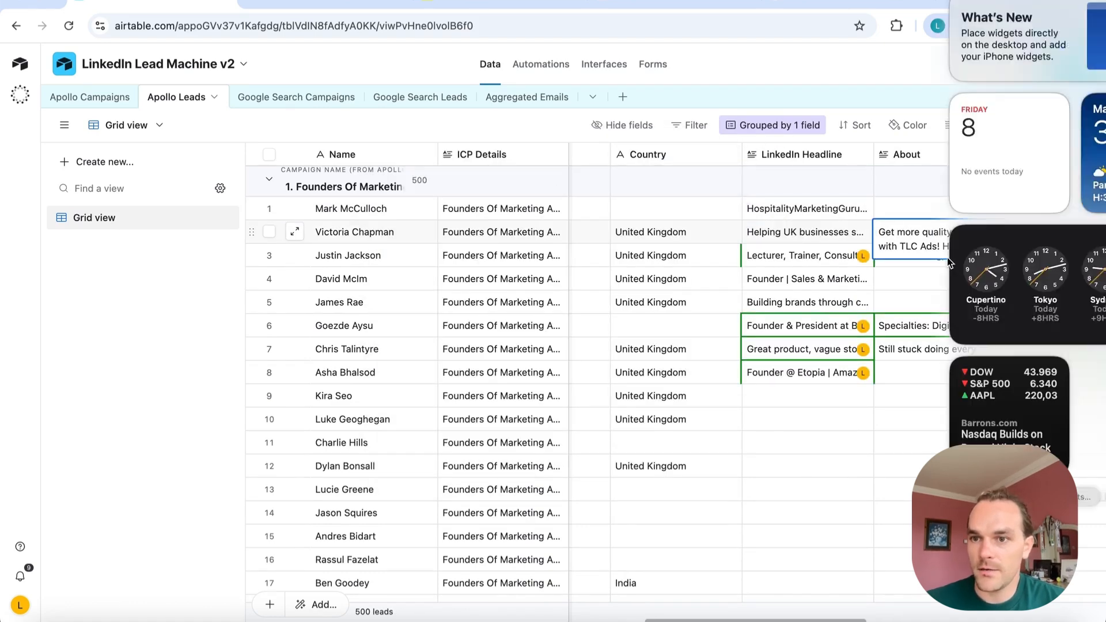
pyautogui.hscroll(2, 952, 280)
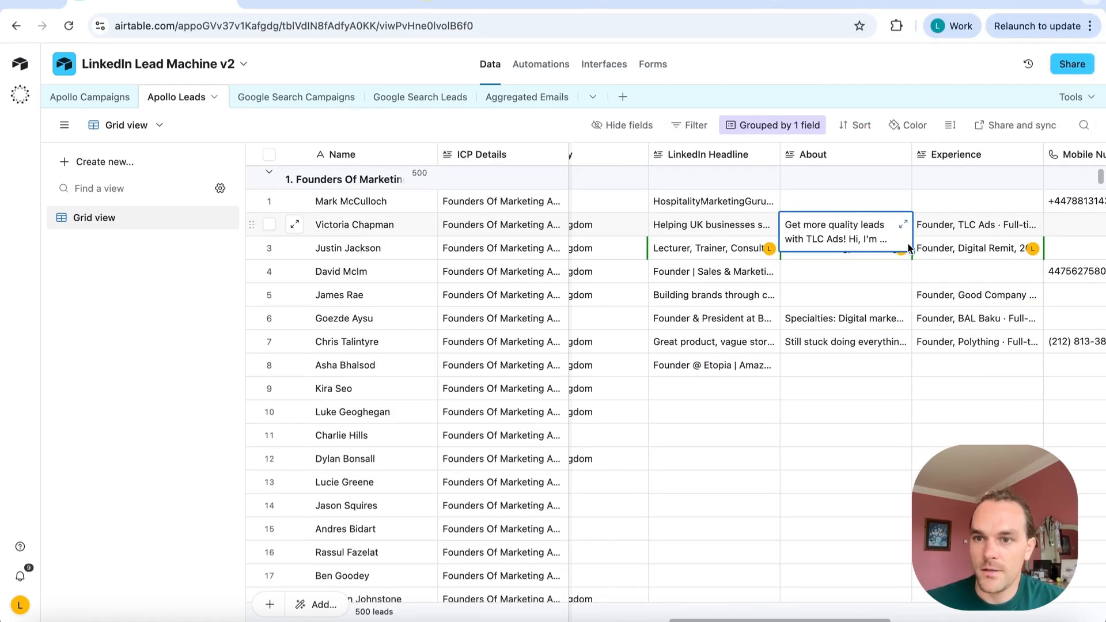
pyautogui.click(904, 228)
pyautogui.scroll(-10, 667, 418)
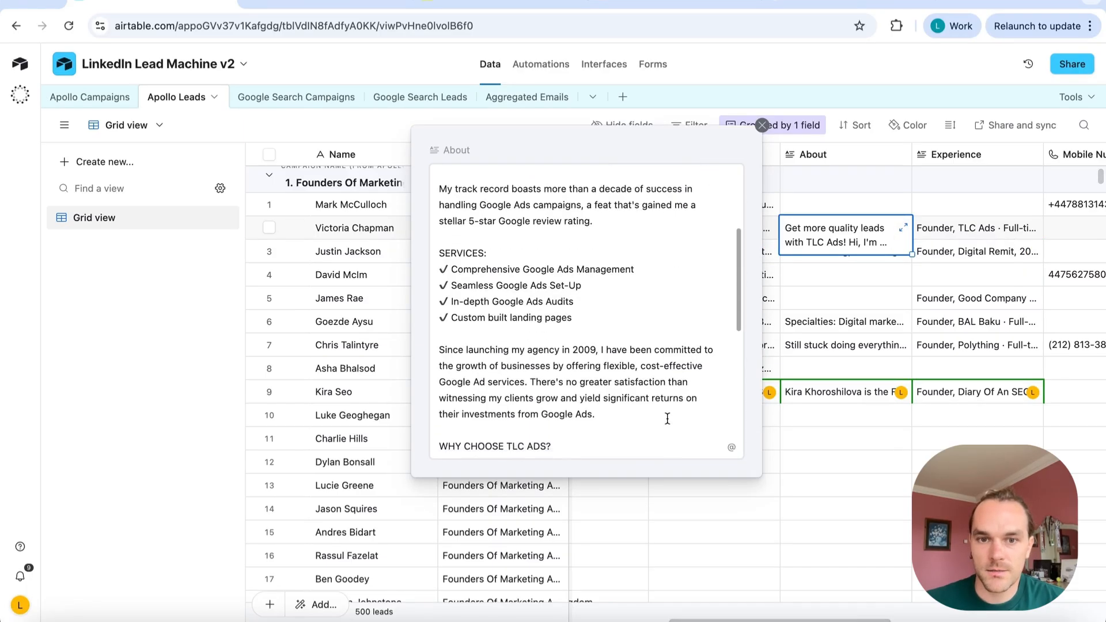
pyautogui.scroll(-5, 667, 418)
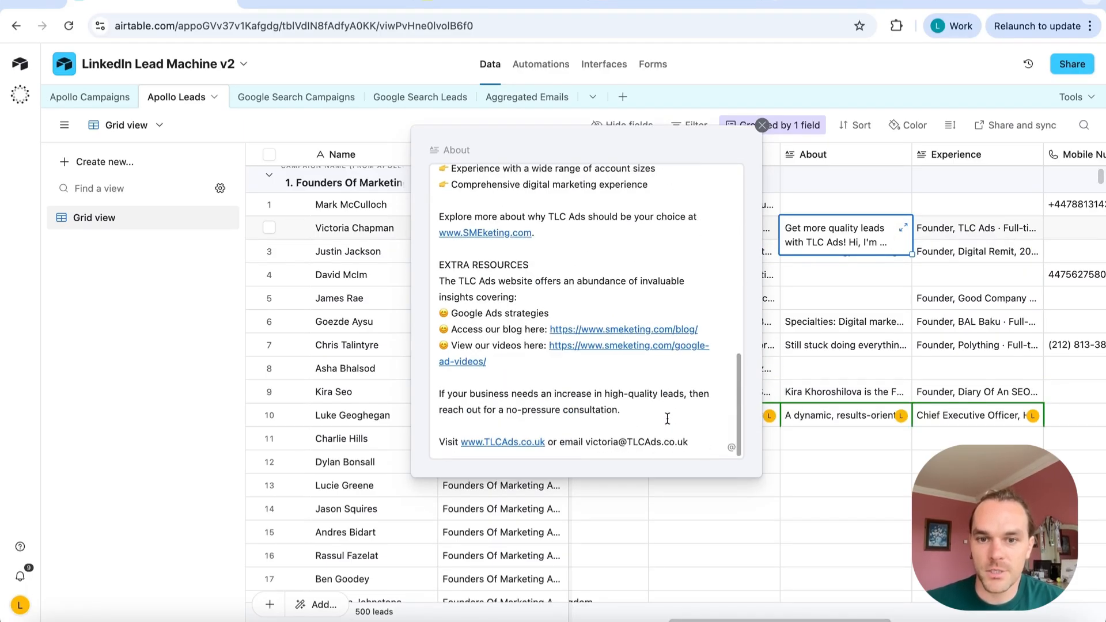
pyautogui.click(887, 355)
pyautogui.click(1008, 230)
pyautogui.click(1035, 231)
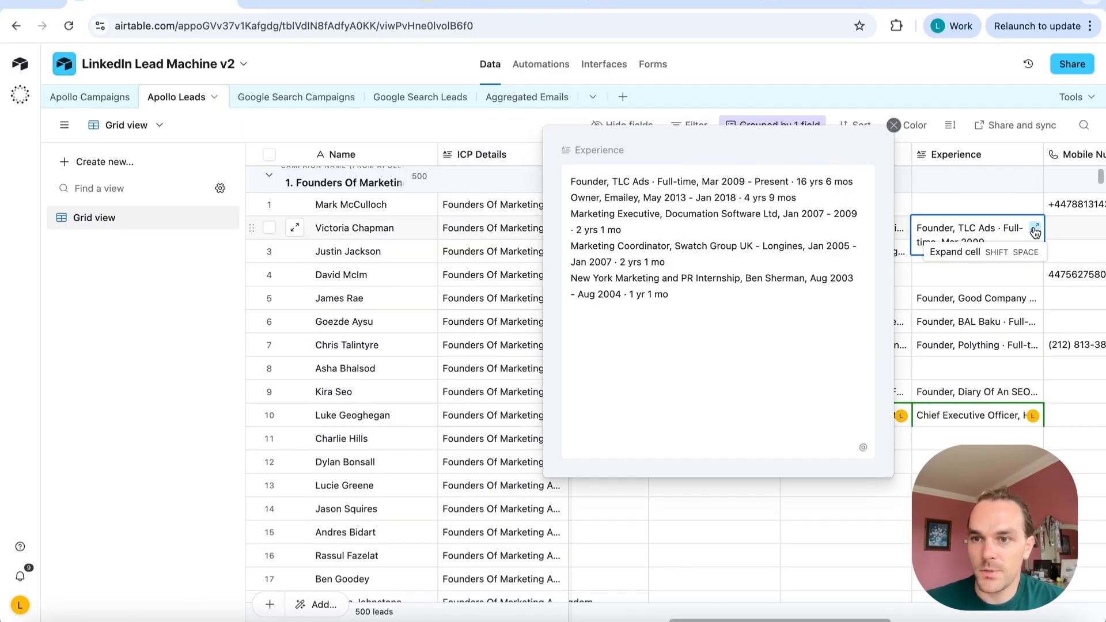
# Close the expanded Experience cell and examine the first 10 leads' LinkedIn Headline, About, Experience, Mobile Number, Company Size and Enrich Lead columns
pyautogui.click(1000, 288)
pyautogui.hscroll(1, 1000, 286)
pyautogui.hscroll(-2, 1000, 288)
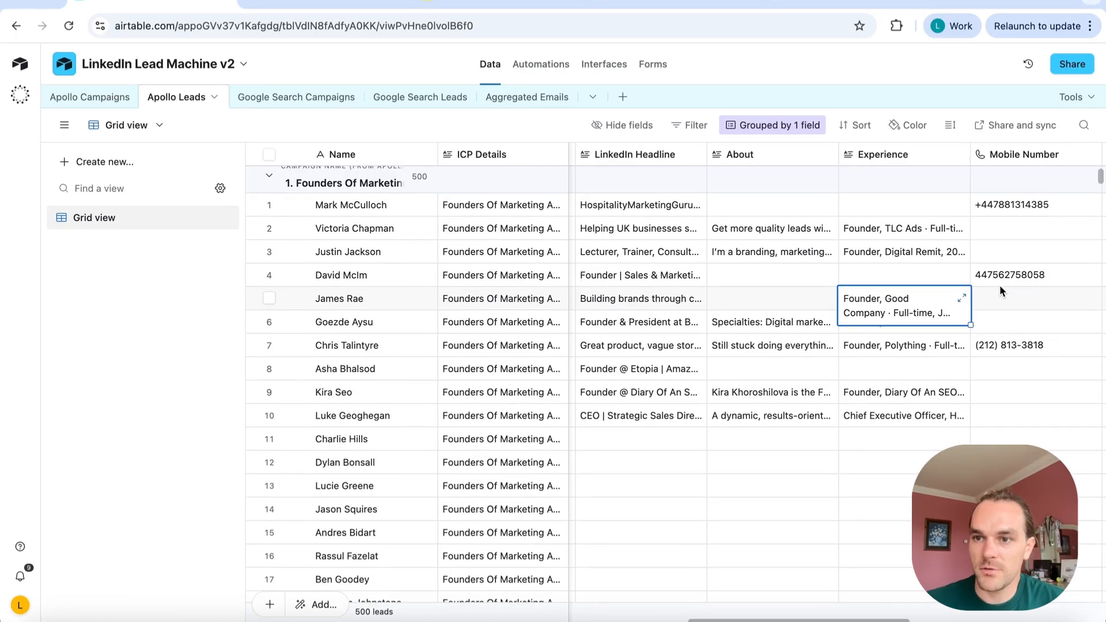
pyautogui.hscroll(-1, 1001, 289)
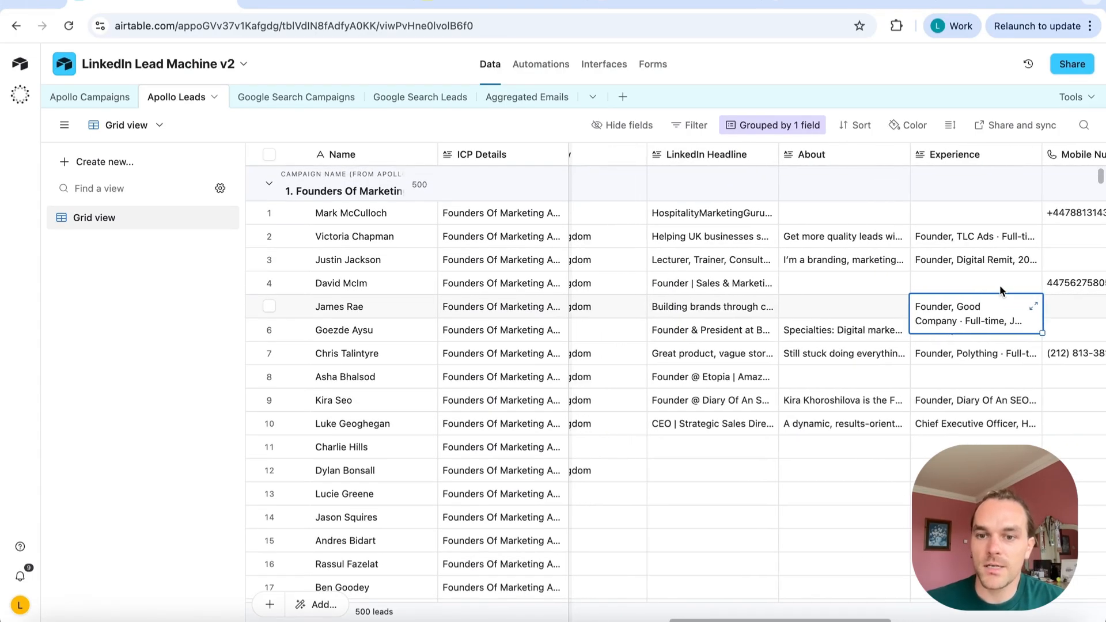
pyautogui.scroll(-1, 1000, 290)
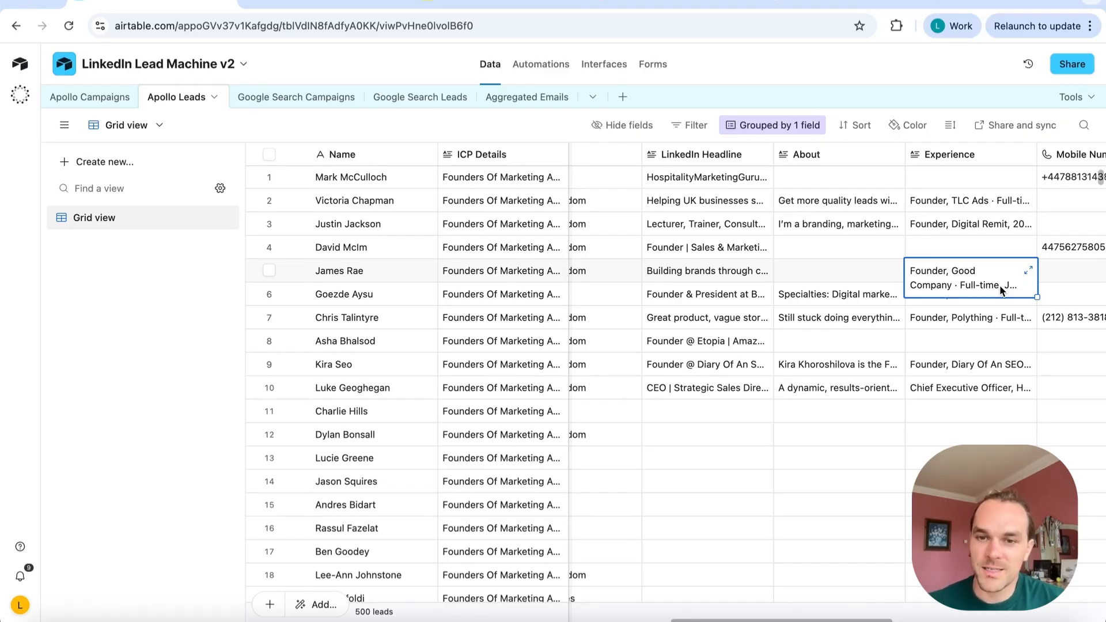
pyautogui.hscroll(-2, 902, 341)
pyautogui.hscroll(4, 902, 341)
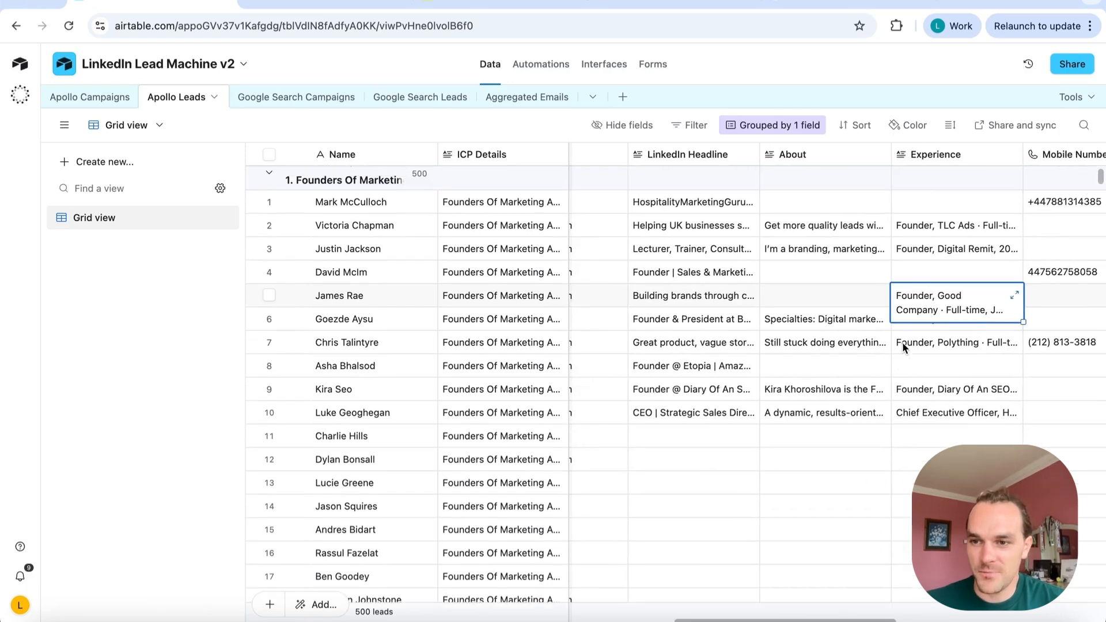
pyautogui.scroll(-1, 902, 343)
pyautogui.hscroll(5, 902, 342)
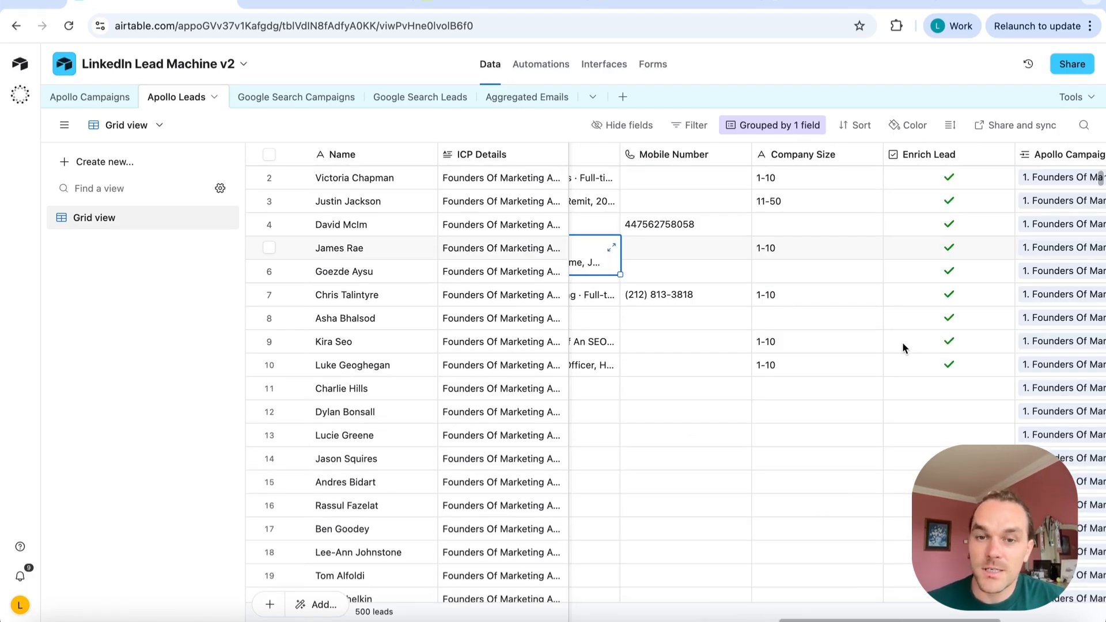
pyautogui.hscroll(-2, 902, 341)
pyautogui.scroll(1, 902, 341)
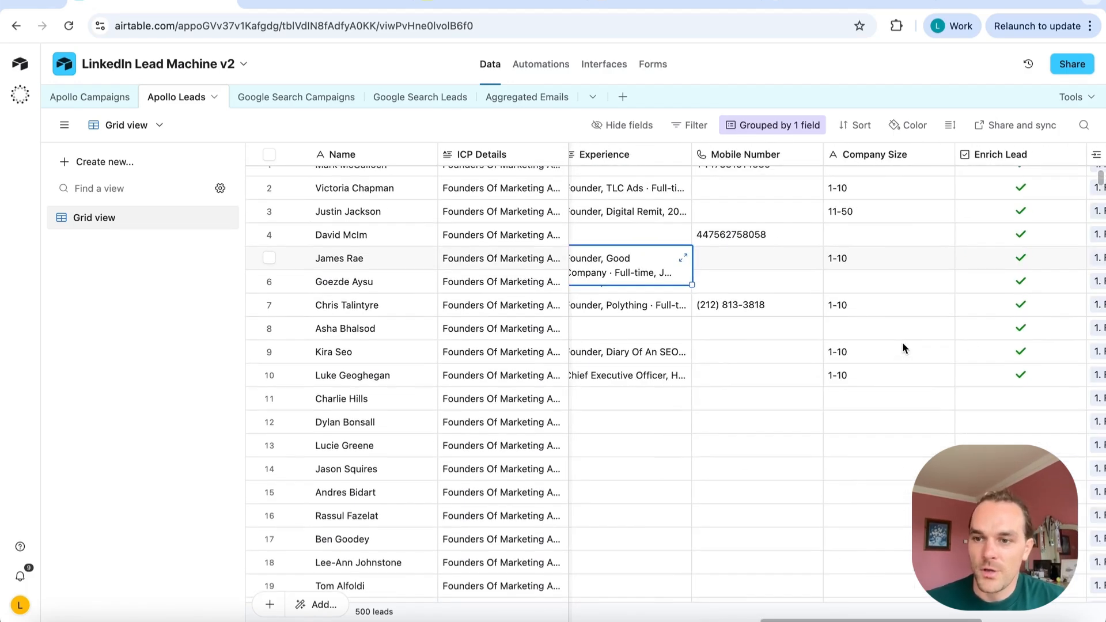
pyautogui.scroll(2, 902, 344)
pyautogui.hscroll(-2, 903, 344)
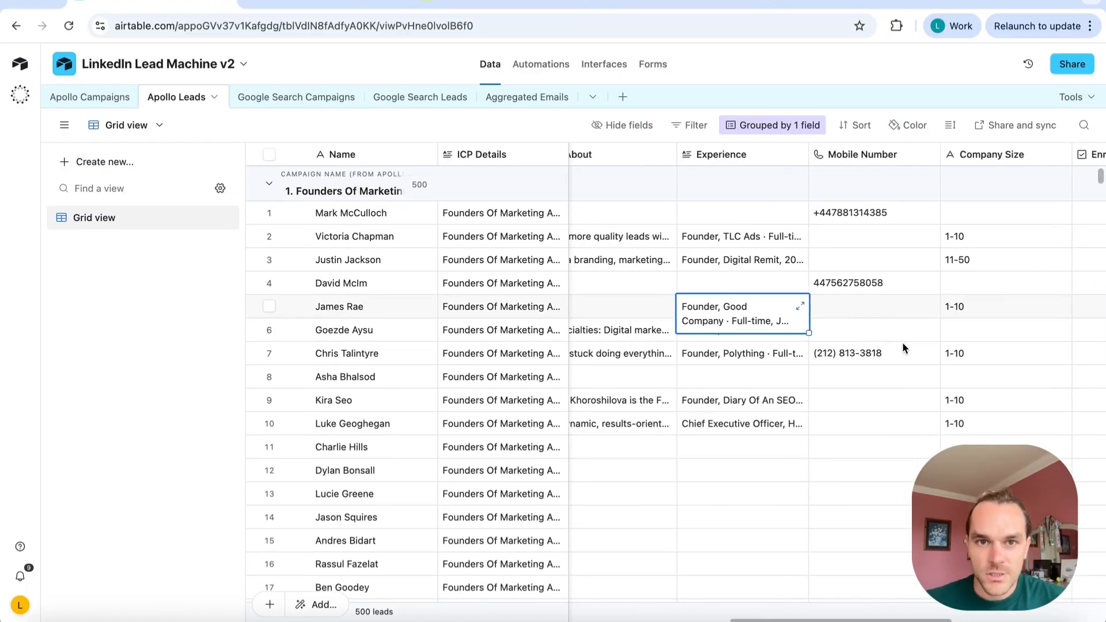
pyautogui.hscroll(-3, 902, 346)
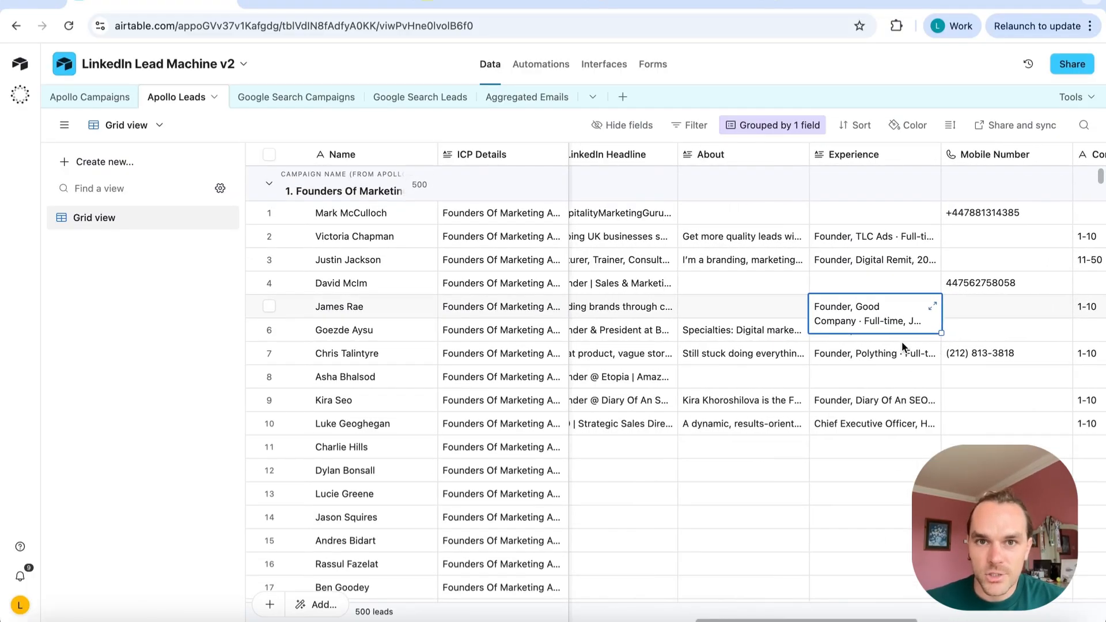
# Look over the base's list of automations and return to the Apollo Leads table
pyautogui.click(540, 64)
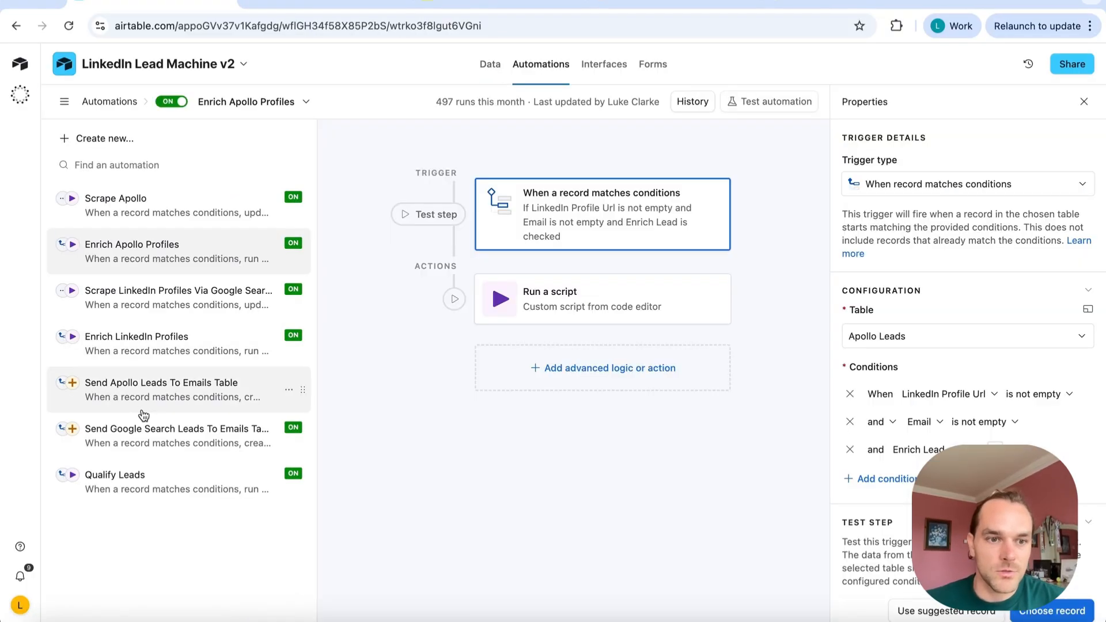
pyautogui.click(493, 72)
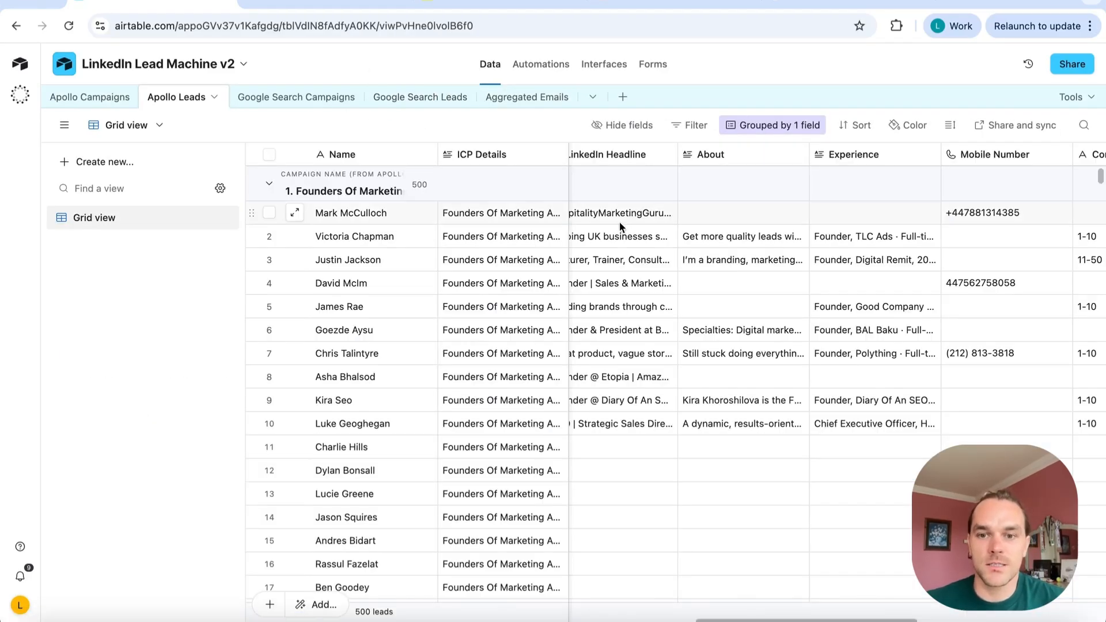
# Extend the ticked Enrich Lead value from lead 10 down over the following rows, filling 22 cells in all
pyautogui.scroll(-2, 620, 222)
pyautogui.hscroll(5, 620, 222)
pyautogui.click(894, 311)
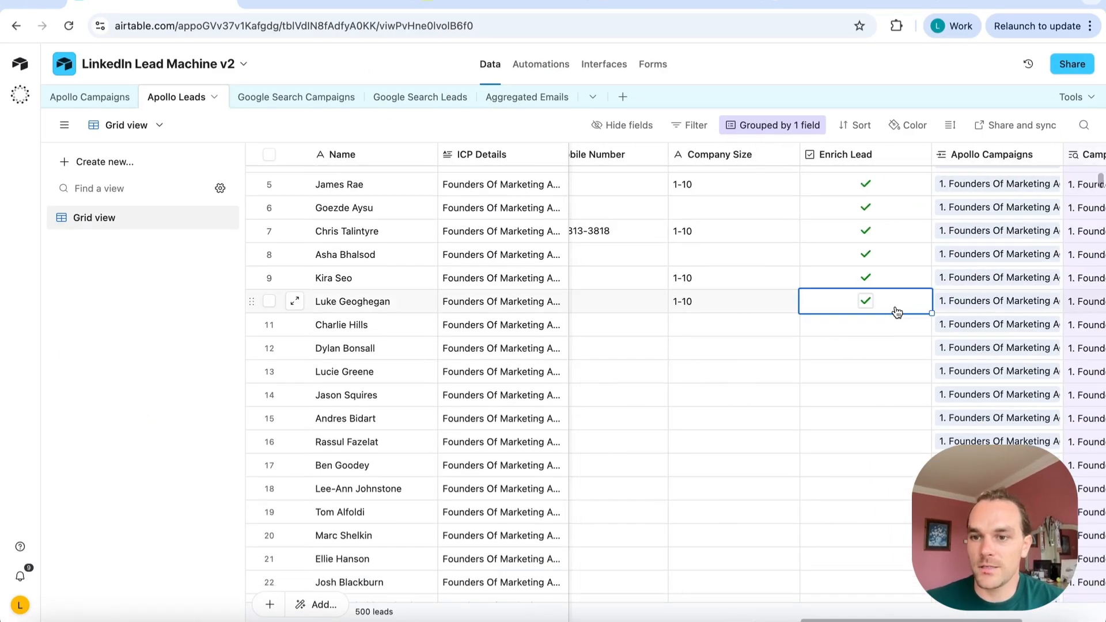
pyautogui.scroll(-2, 917, 278)
pyautogui.moveTo(905, 242); pyautogui.dragTo(893, 576)
pyautogui.scroll(6, 795, 339)
pyautogui.hscroll(-6, 795, 339)
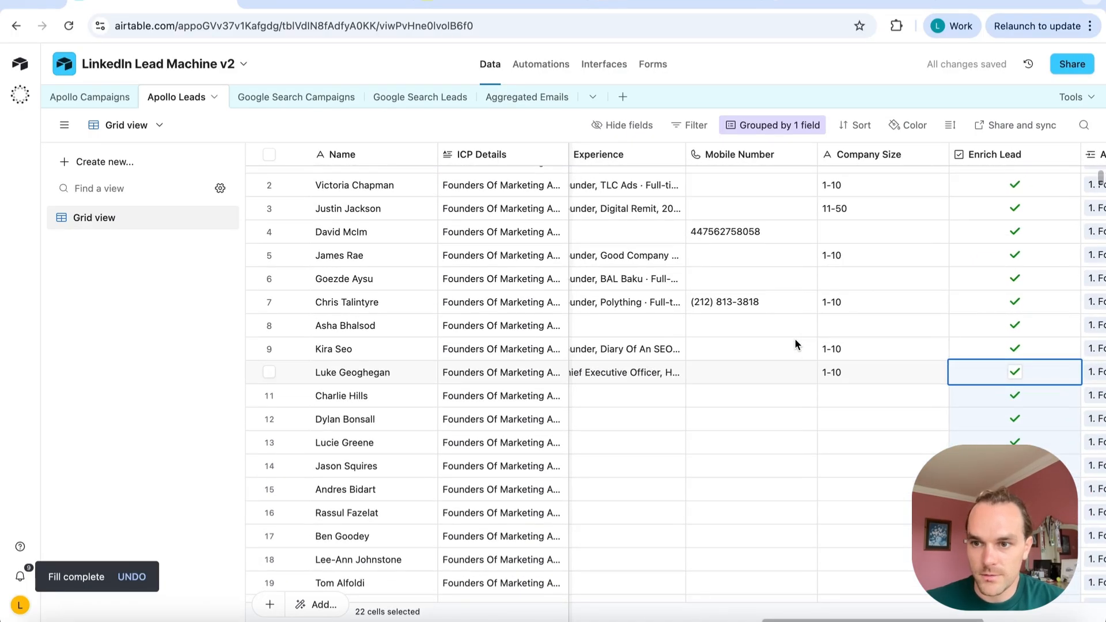
pyautogui.hscroll(-4, 795, 340)
pyautogui.scroll(2, 795, 340)
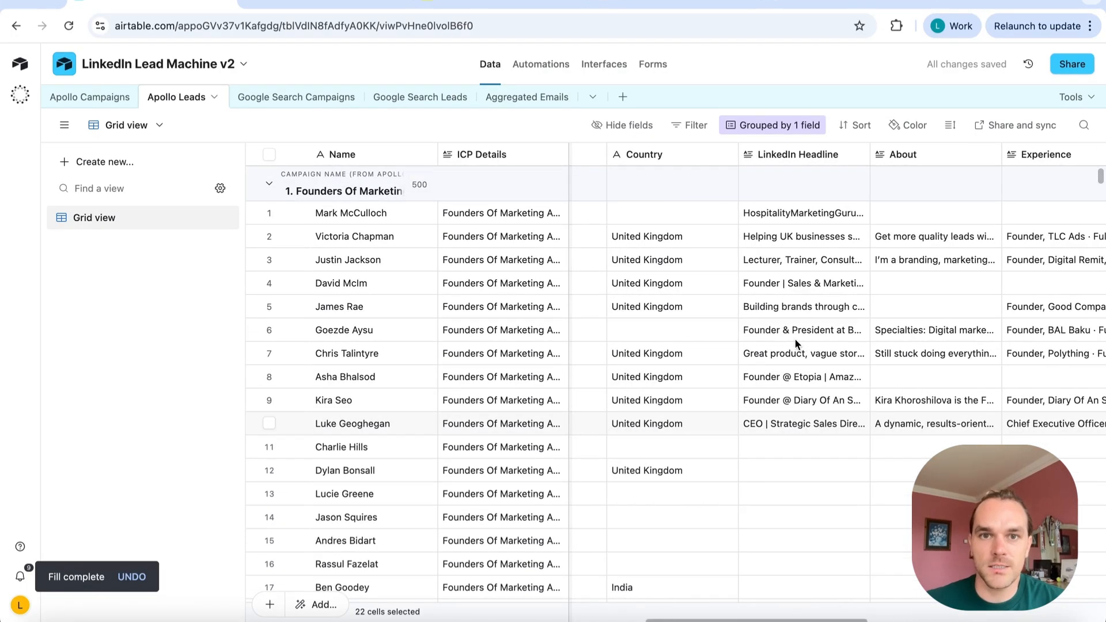
# Open the Aggregated Emails table, widen First Name to fit the full ICP group title, and look over the lead columns
pyautogui.click(530, 101)
pyautogui.hscroll(-6, 550, 274)
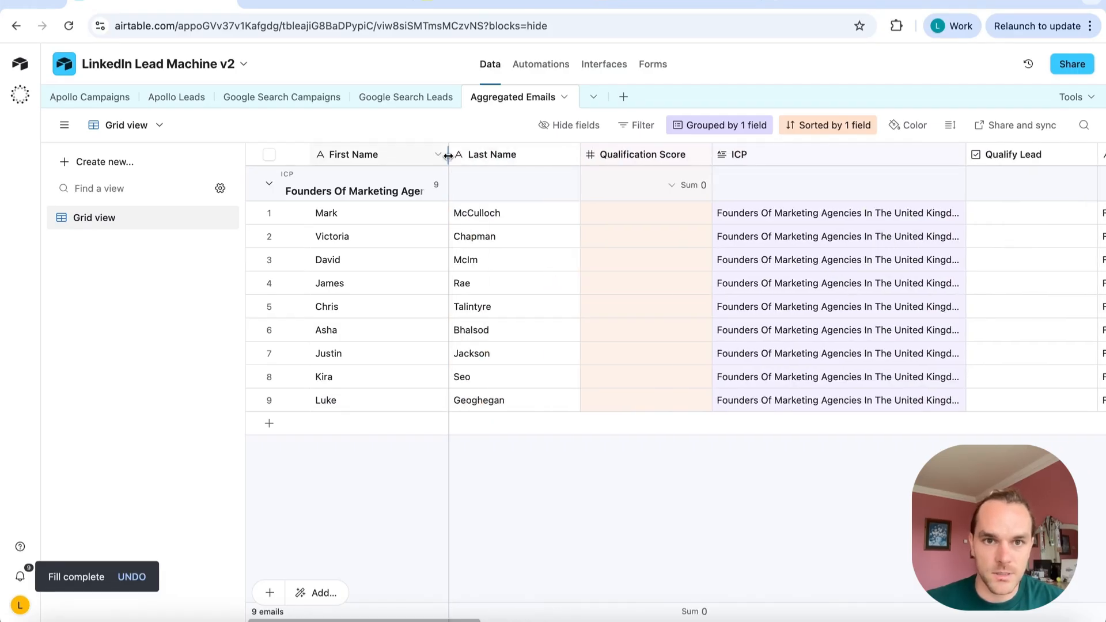
pyautogui.moveTo(448, 155); pyautogui.dragTo(639, 155)
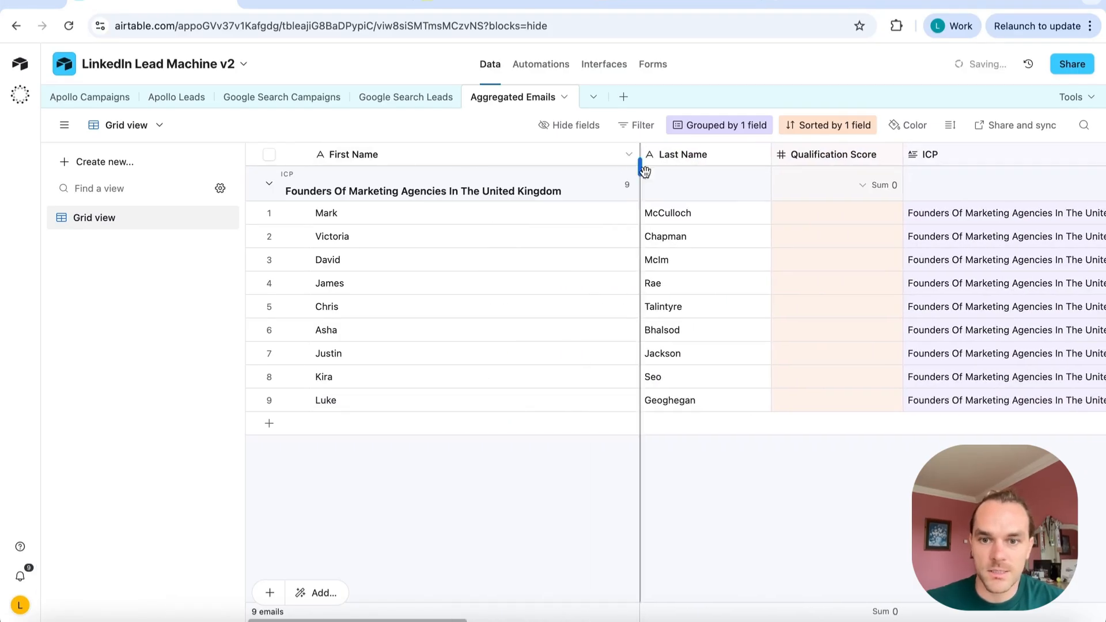
pyautogui.hscroll(5, 758, 320)
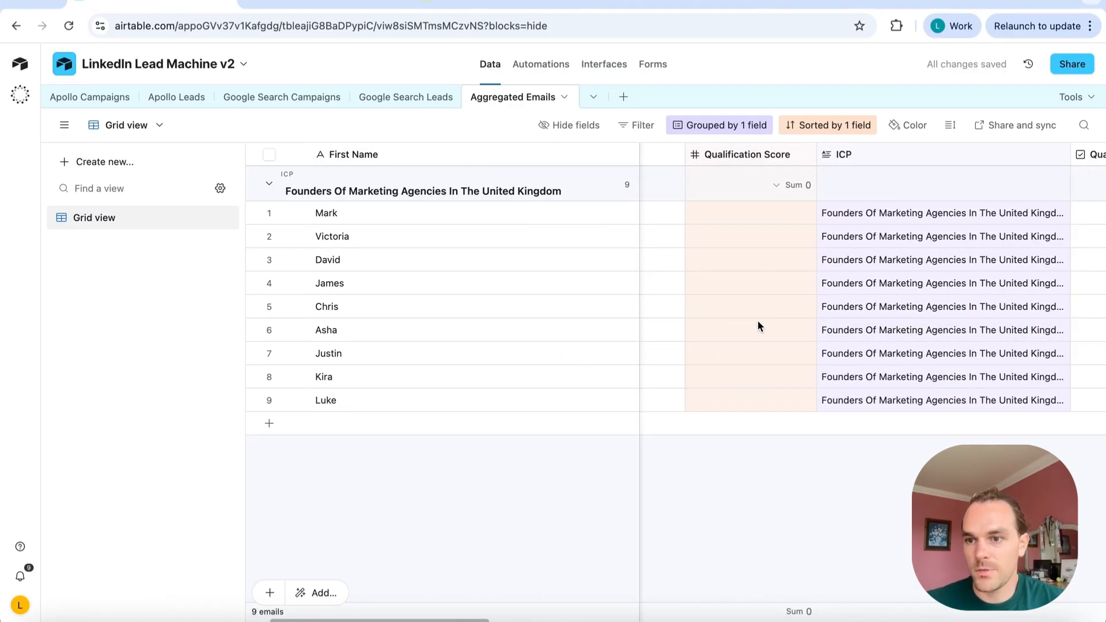
pyautogui.hscroll(4, 758, 324)
pyautogui.hscroll(-4, 758, 323)
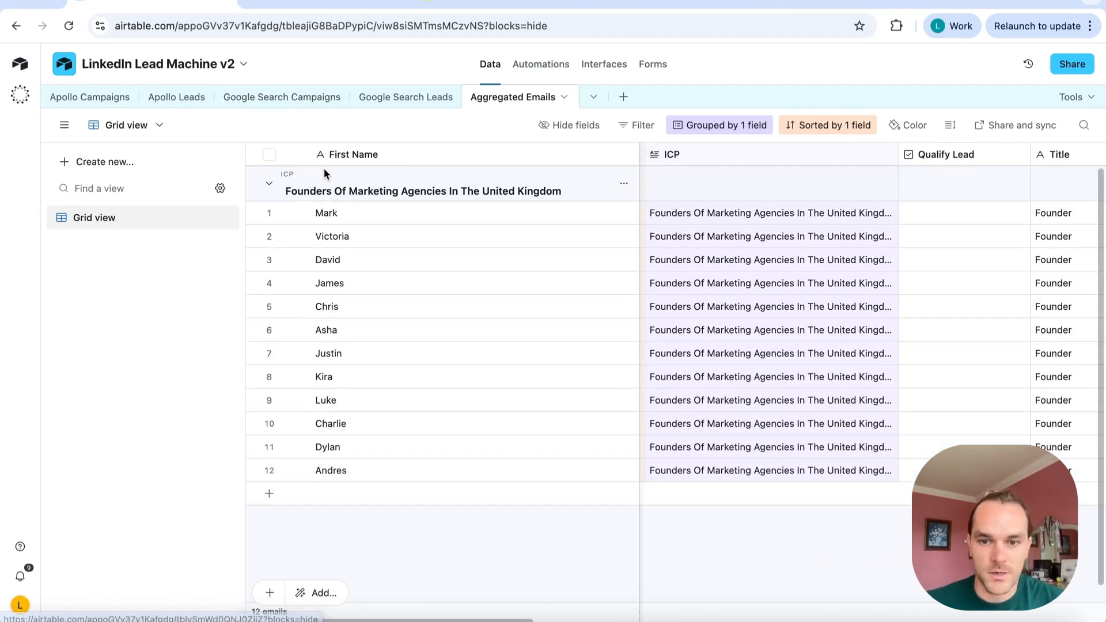
pyautogui.hscroll(-5, 709, 418)
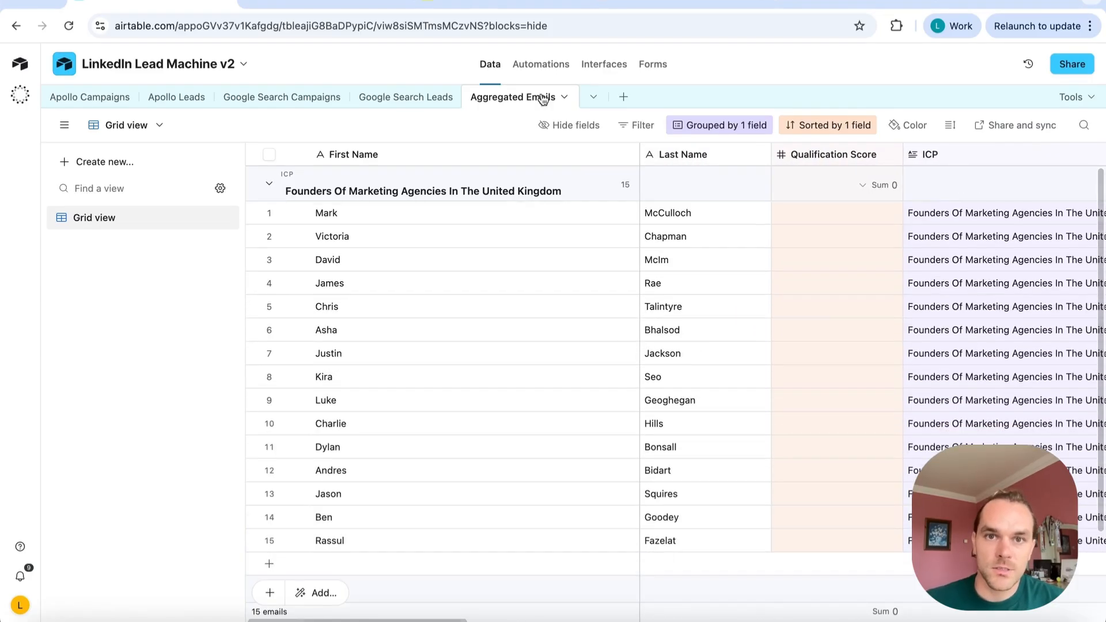
# Open the Qualify Leads automation and return to the Aggregated Emails table
pyautogui.click(541, 65)
pyautogui.click(170, 481)
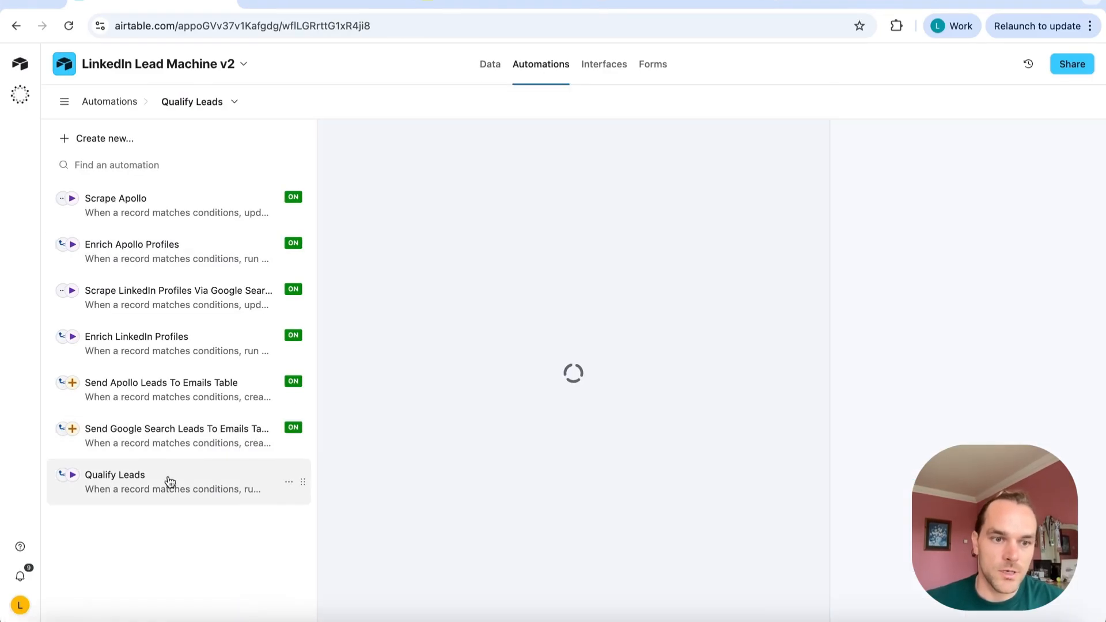
pyautogui.click(489, 79)
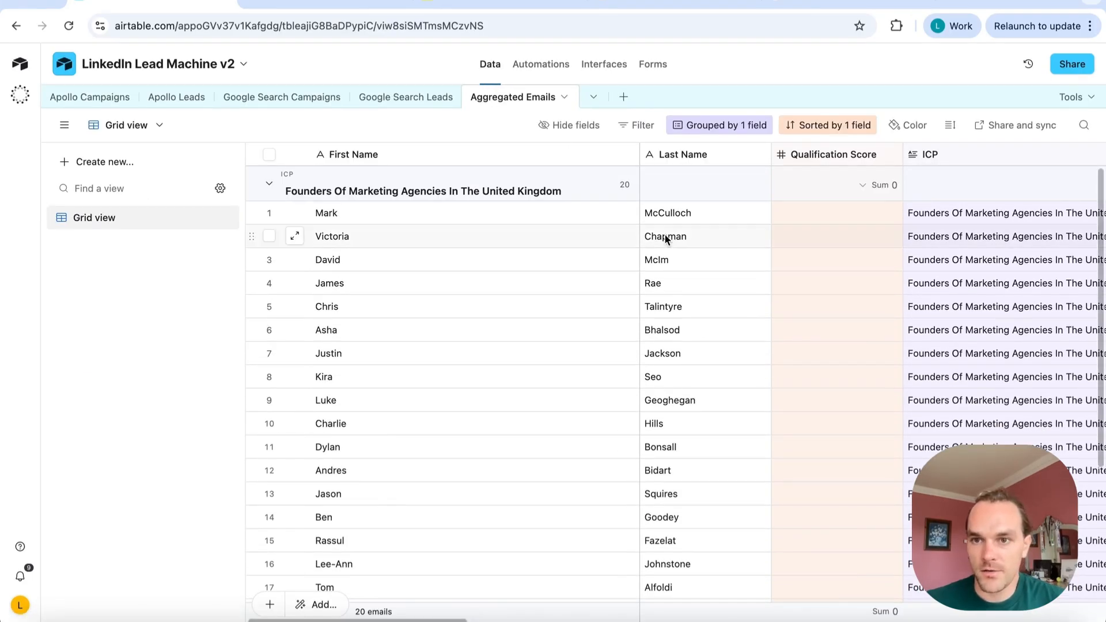
# Narrow the First Name column moderately and tick Qualify Lead for the first five leads in Aggregated Emails
pyautogui.hscroll(2, 780, 284)
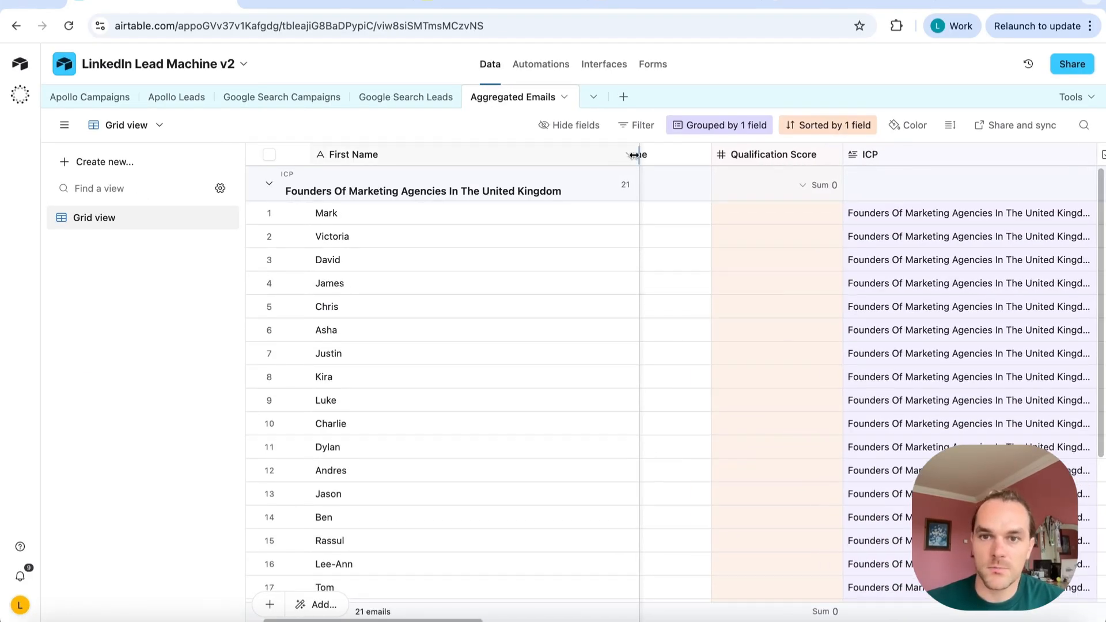
pyautogui.moveTo(634, 155); pyautogui.dragTo(523, 155)
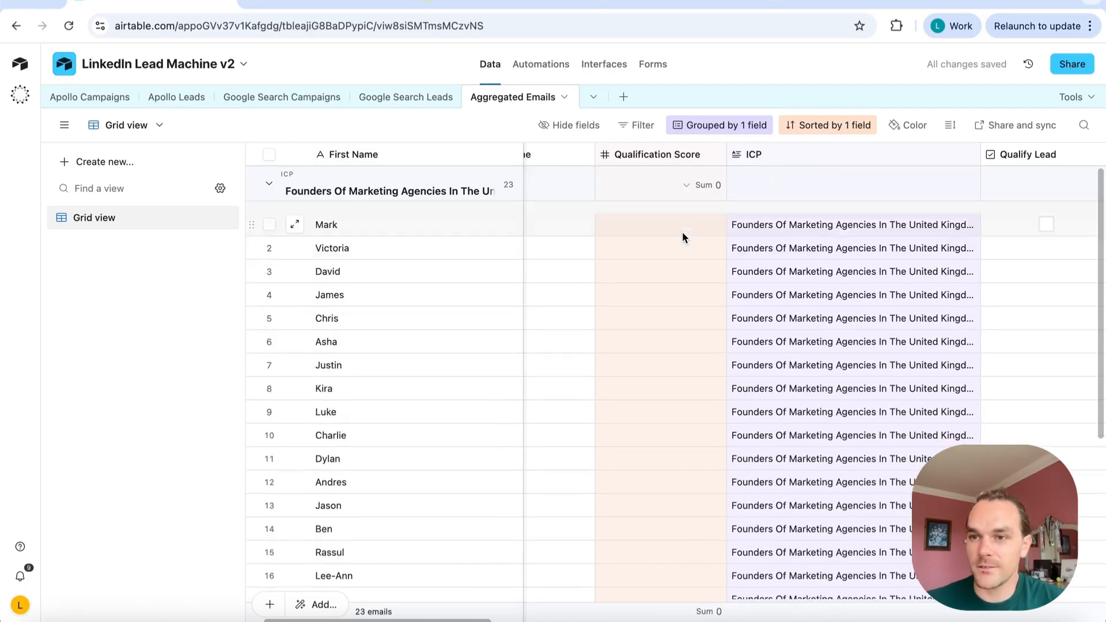
pyautogui.hscroll(4, 682, 232)
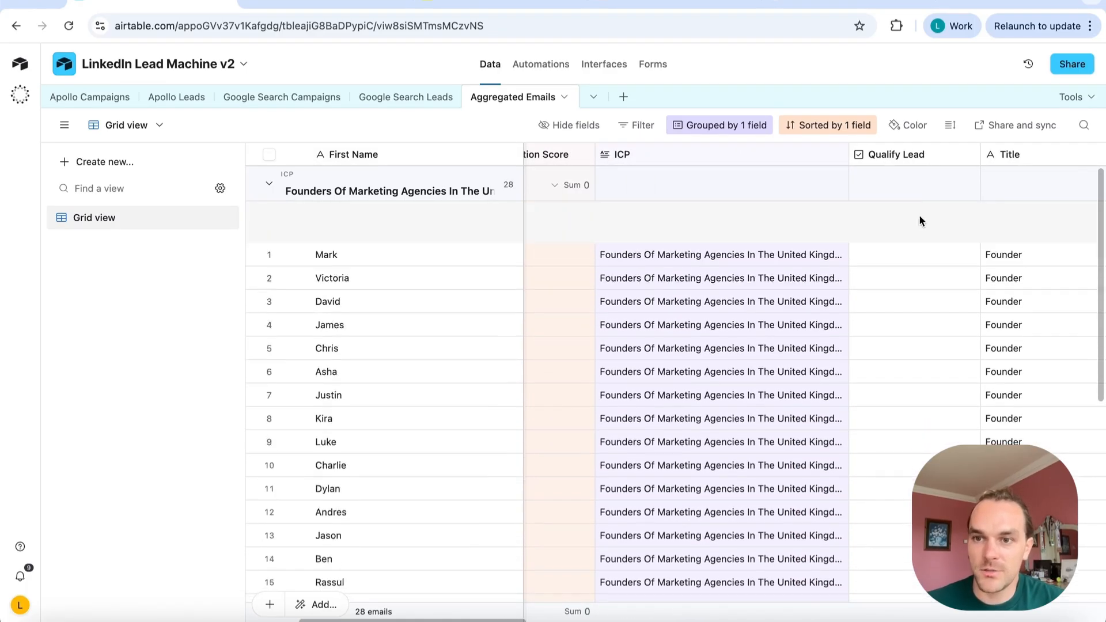
pyautogui.click(915, 213)
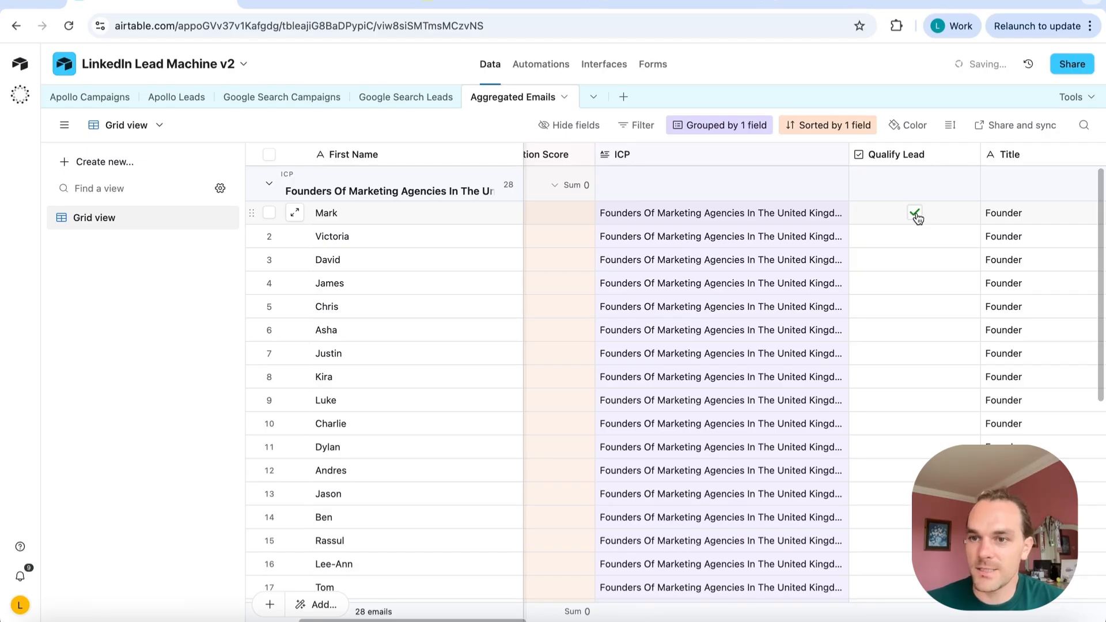
pyautogui.hscroll(2, 943, 257)
pyautogui.scroll(-1, 922, 214)
pyautogui.click(923, 217)
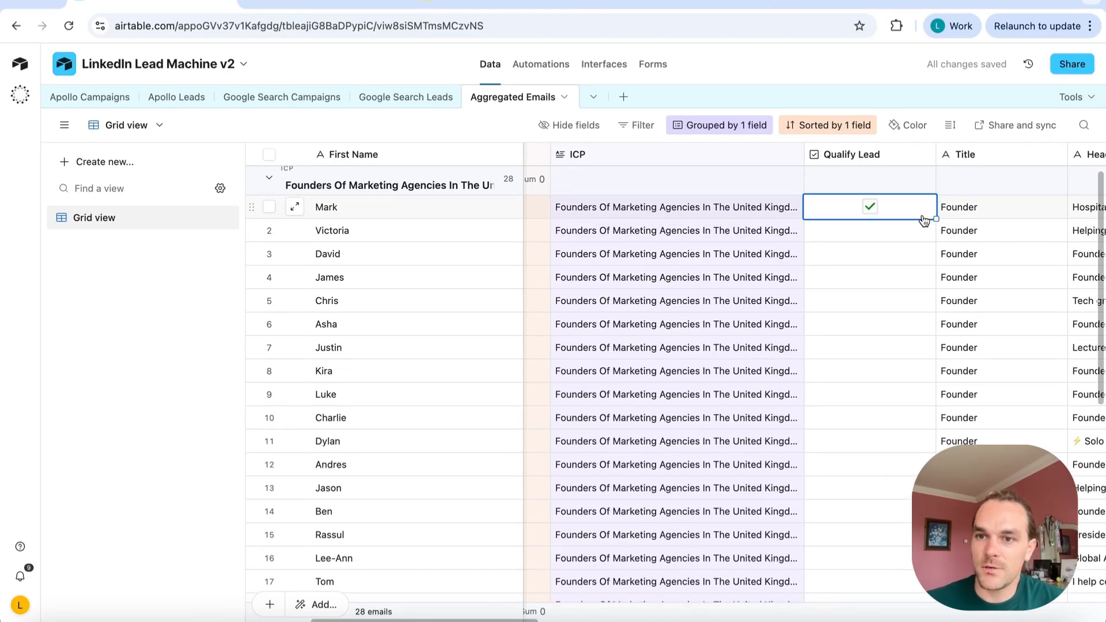
pyautogui.moveTo(934, 220)
pyautogui.mouseDown()
pyautogui.moveTo(917, 321)
pyautogui.moveTo(918, 307)
pyautogui.mouseUp()
pyautogui.hscroll(-3, 793, 314)
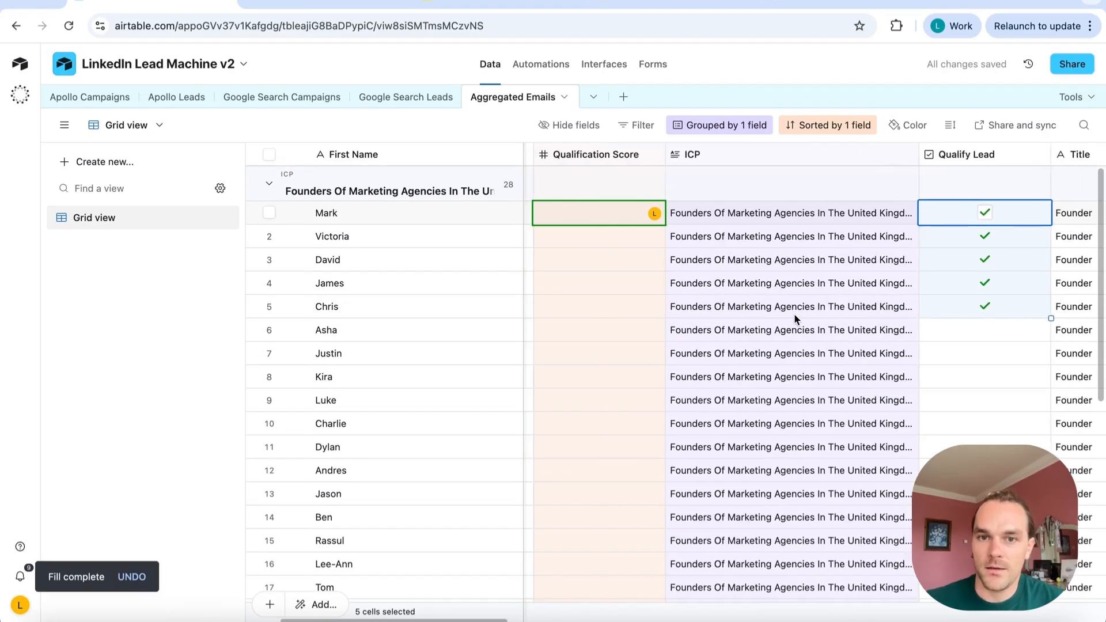
# Check the Qualification Score of the leads ticked for qualification and the Headline of the first lead
pyautogui.hscroll(-1, 714, 259)
pyautogui.click(644, 237)
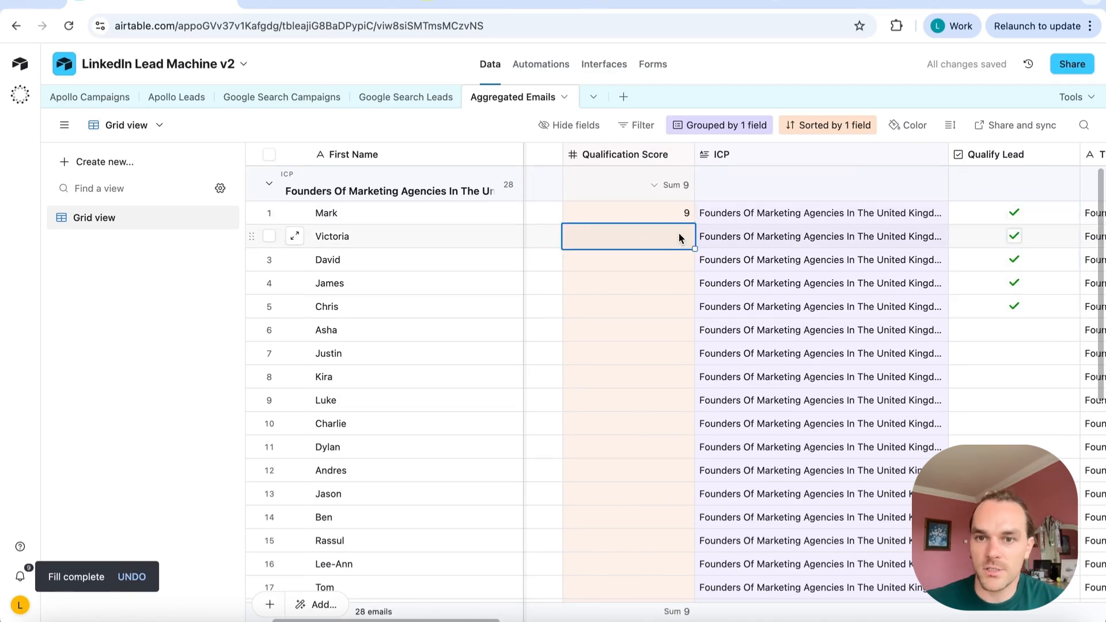
pyautogui.click(672, 215)
pyautogui.hscroll(-2, 671, 214)
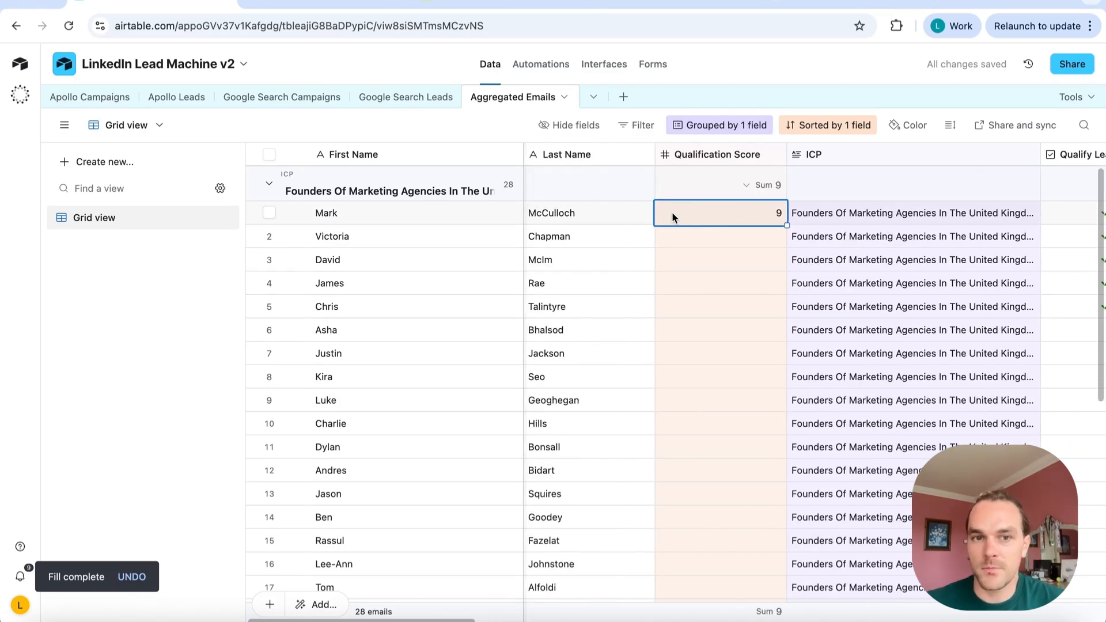
pyautogui.hscroll(10, 807, 216)
pyautogui.click(809, 217)
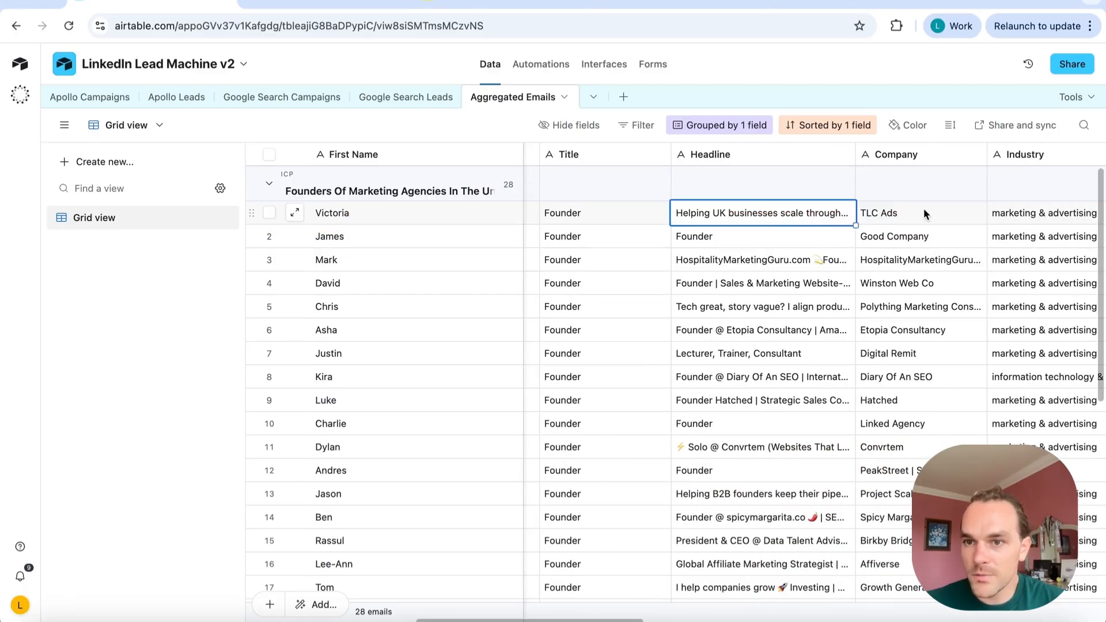
pyautogui.hscroll(-2, 931, 210)
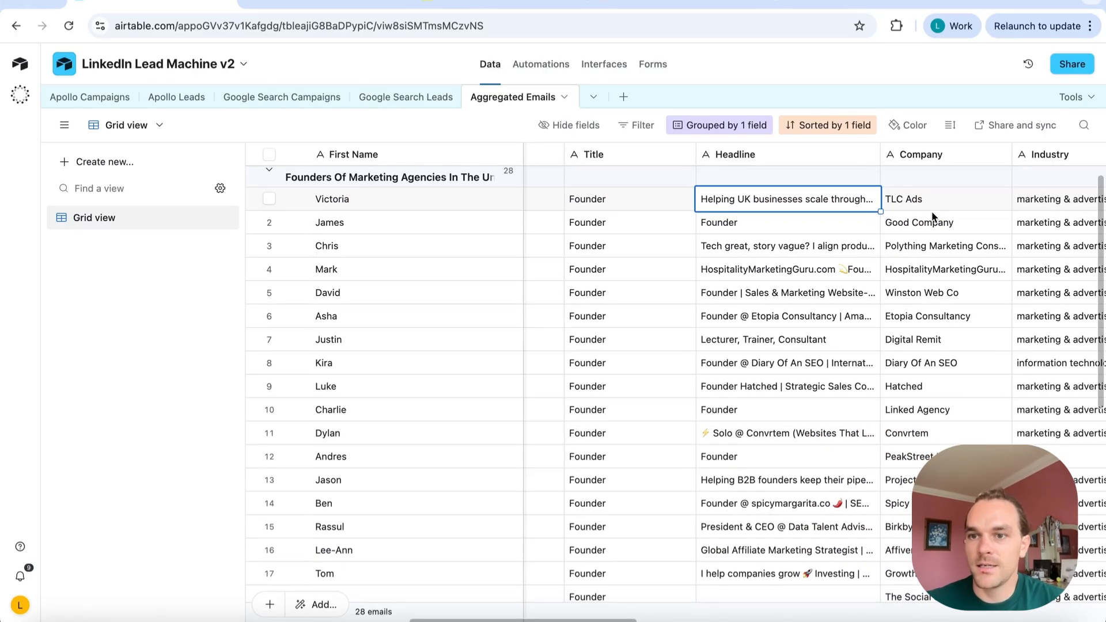
pyautogui.hscroll(-7, 932, 211)
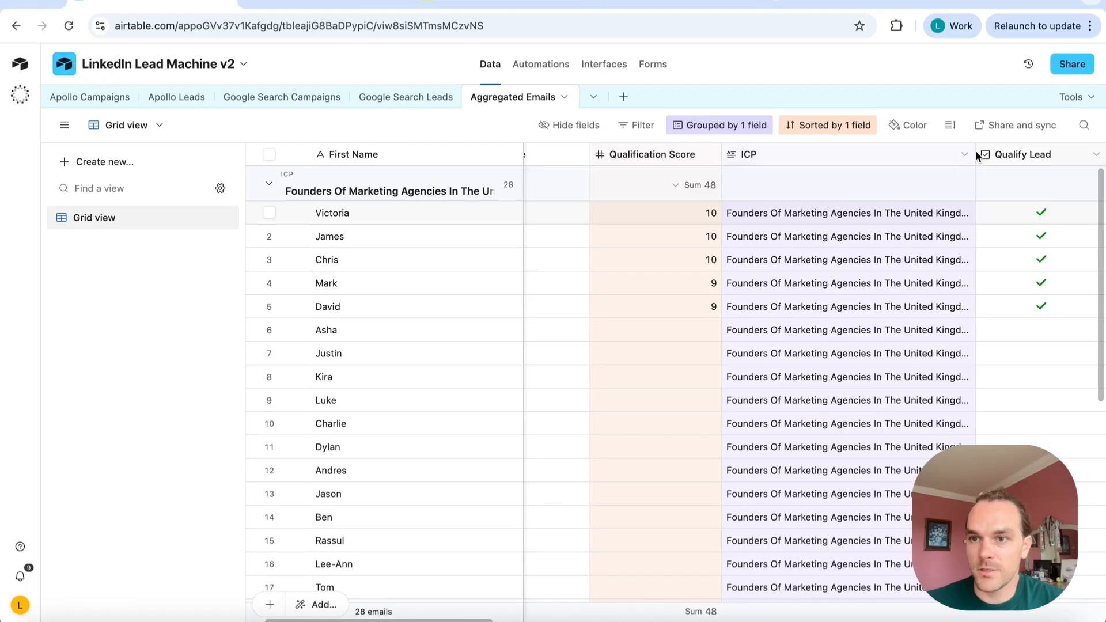
# Widen the ICP column to fit its full text, and check the first lead's Company, Industry and Website fields
pyautogui.moveTo(969, 154); pyautogui.dragTo(1032, 155)
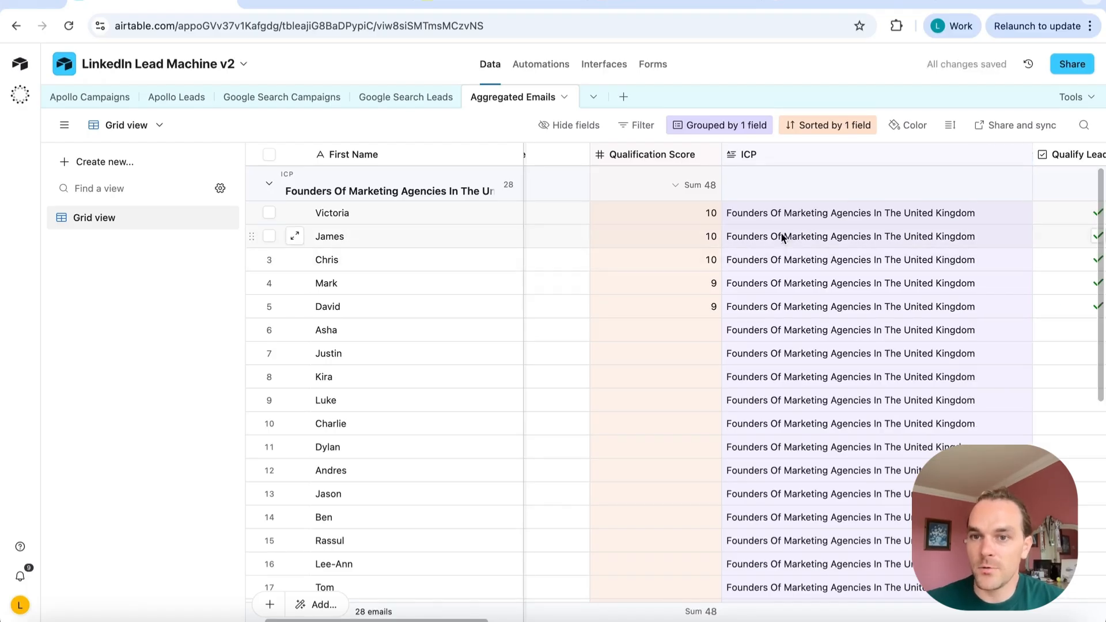
pyautogui.hscroll(15, 878, 216)
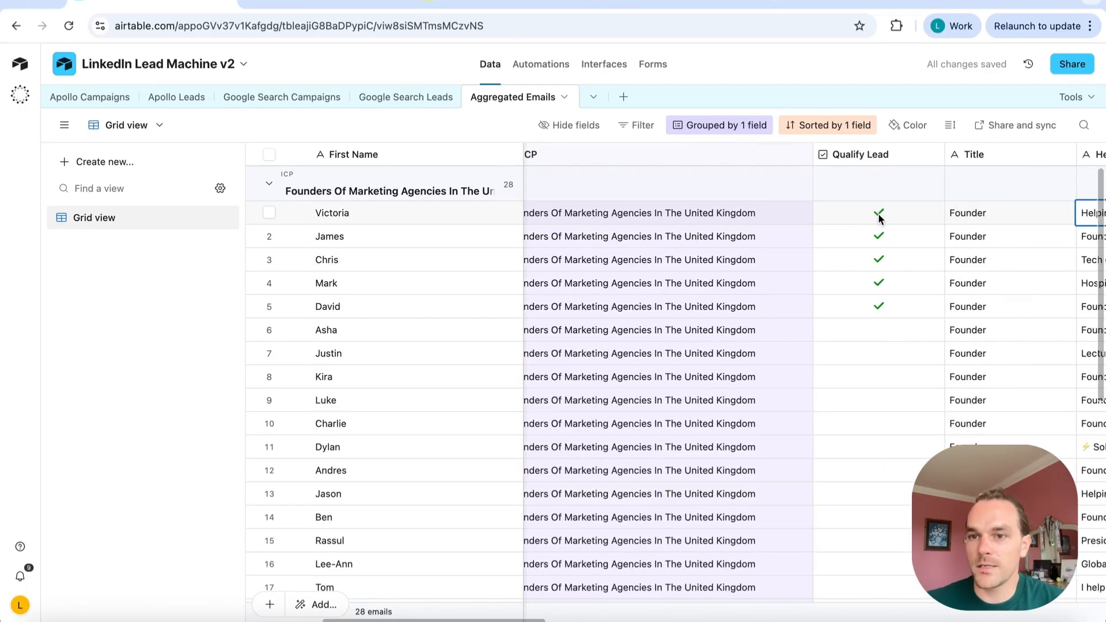
pyautogui.click(878, 216)
pyautogui.hscroll(4, 882, 213)
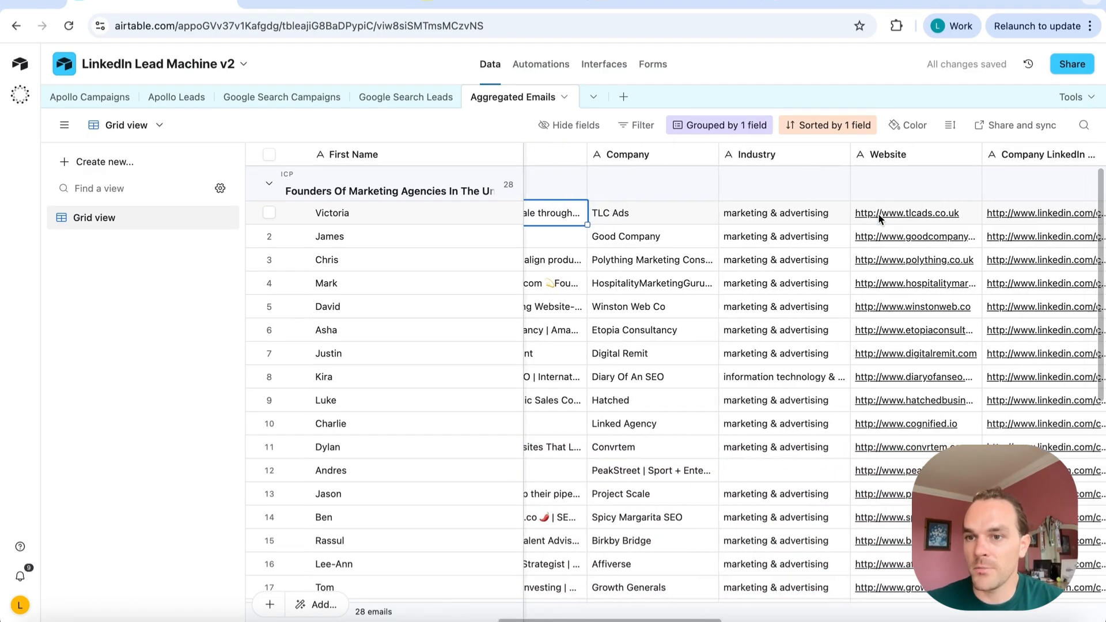
pyautogui.click(890, 213)
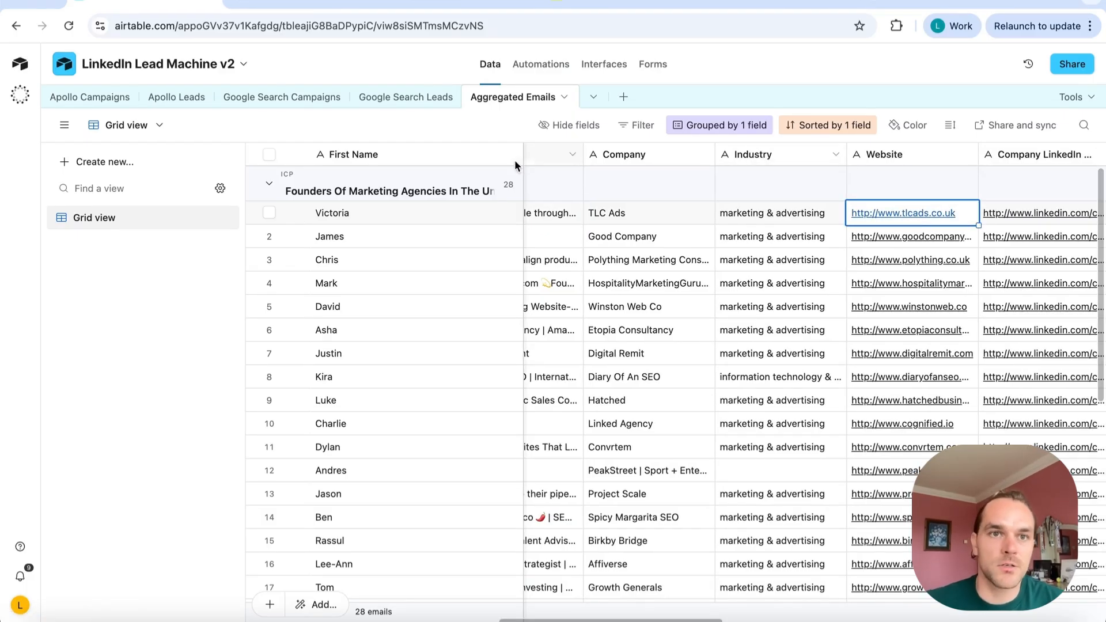
# Examine the first lead's TLC Ads website, and return to the start of the Aggregated Emails table
pyautogui.click(311, 5)
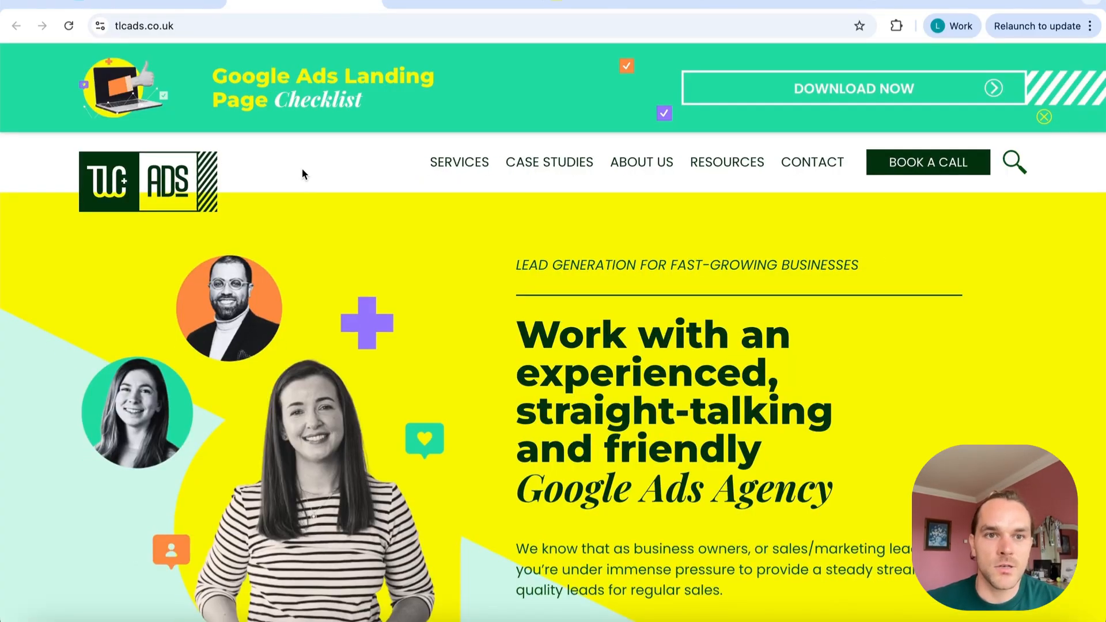
pyautogui.scroll(-1, 482, 271)
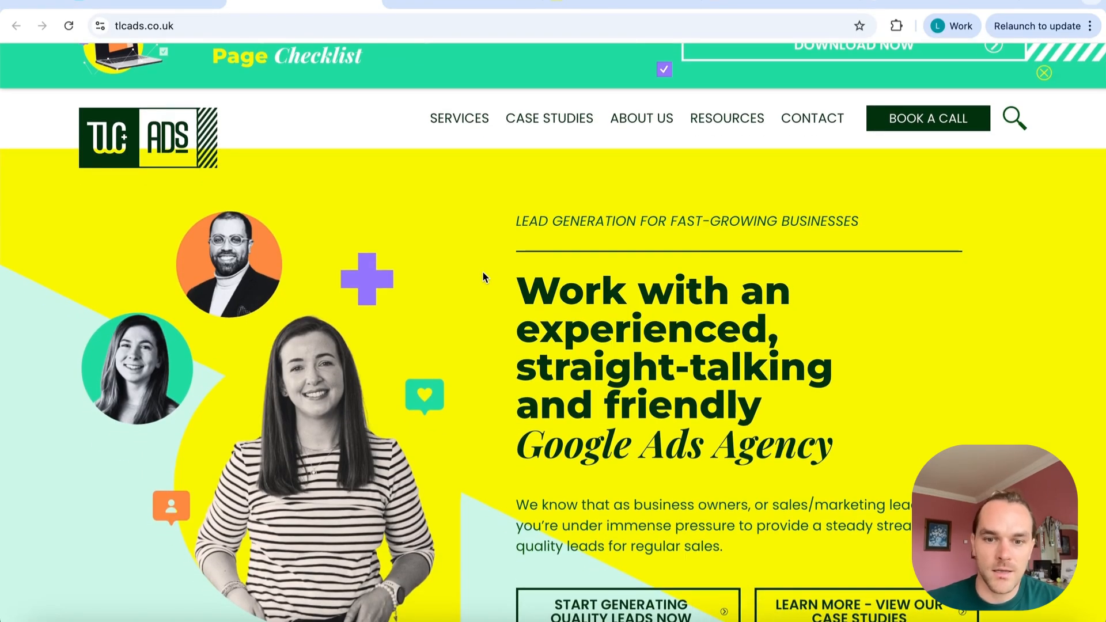
pyautogui.scroll(-7, 483, 273)
pyautogui.scroll(1, 482, 277)
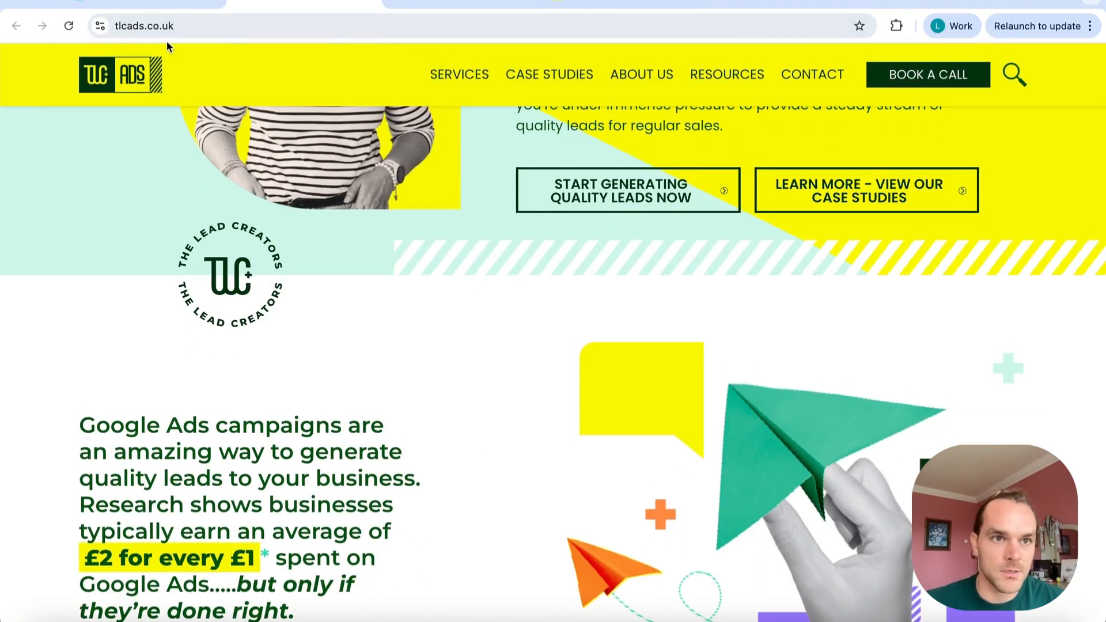
pyautogui.scroll(-20, 256, 458)
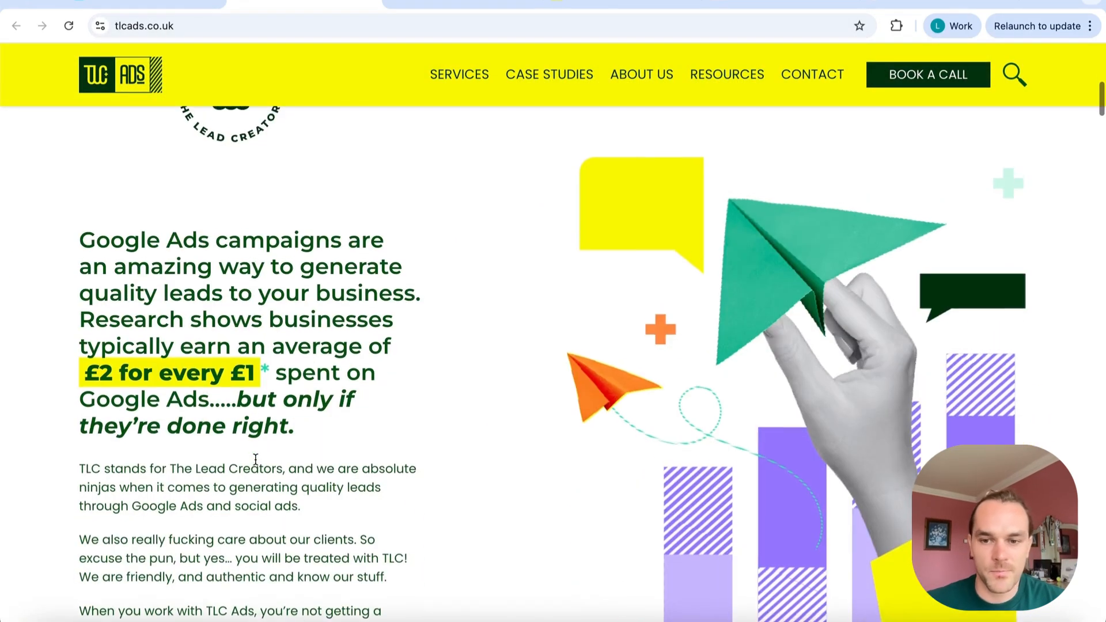
pyautogui.scroll(20, 255, 458)
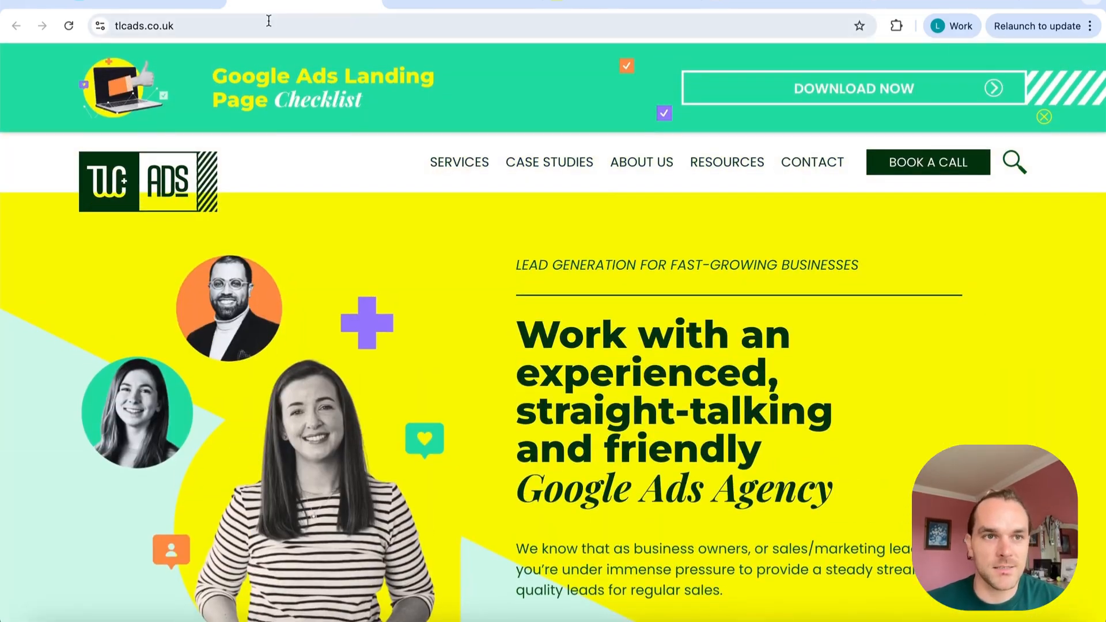
pyautogui.click(153, 3)
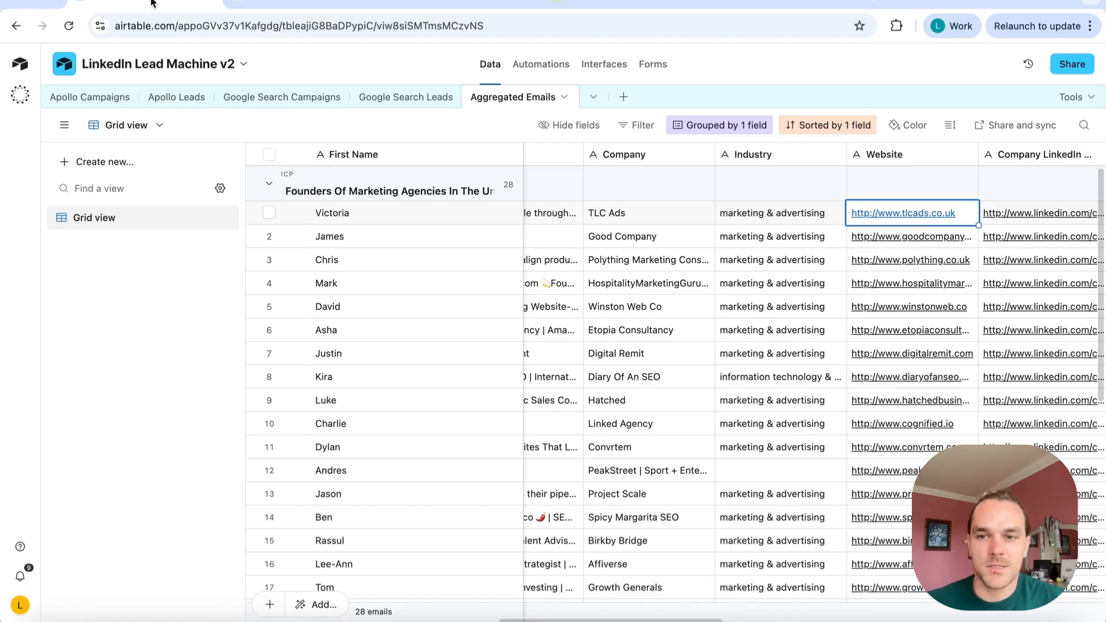
pyautogui.hscroll(-10, 641, 241)
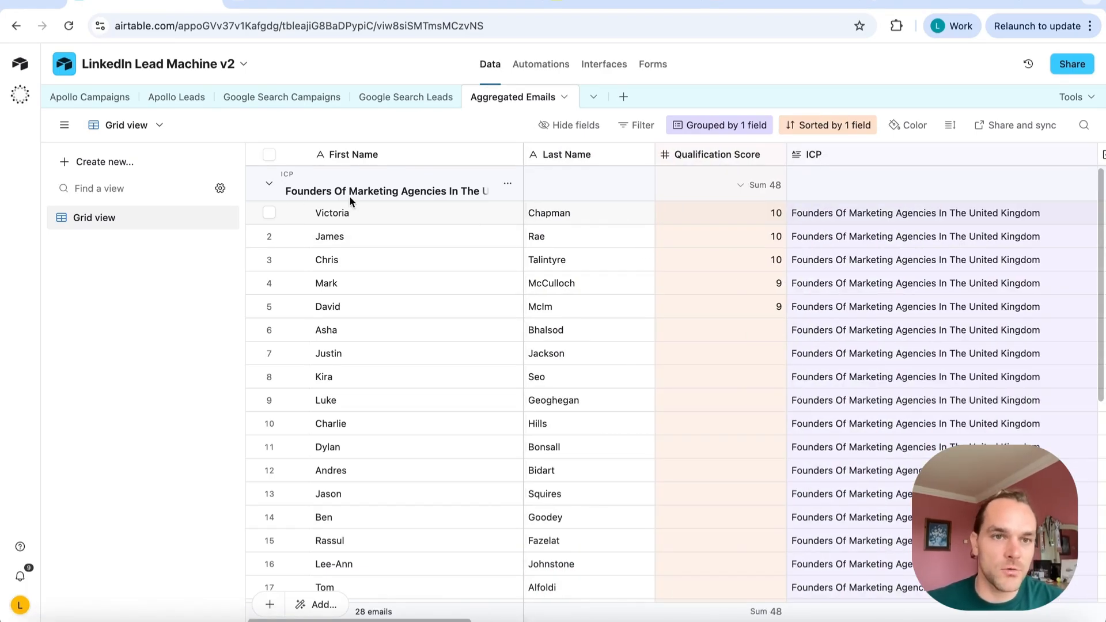
# Open the Google Search Campaigns table and widen the Campaign Name column to fit the full name
pyautogui.click(248, 98)
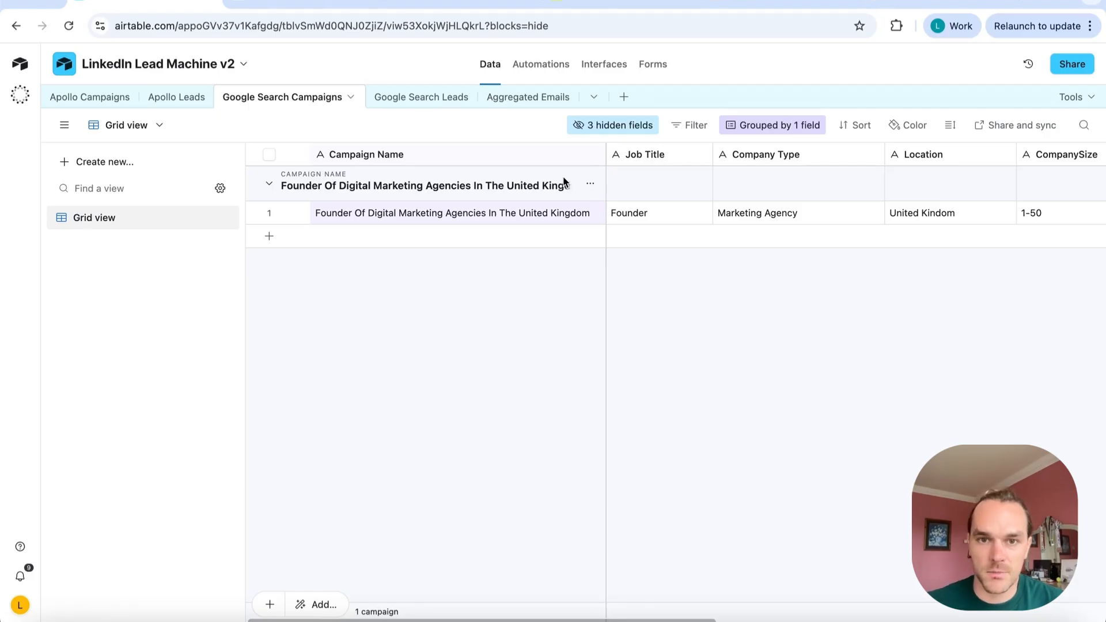
pyautogui.moveTo(602, 152); pyautogui.dragTo(638, 152)
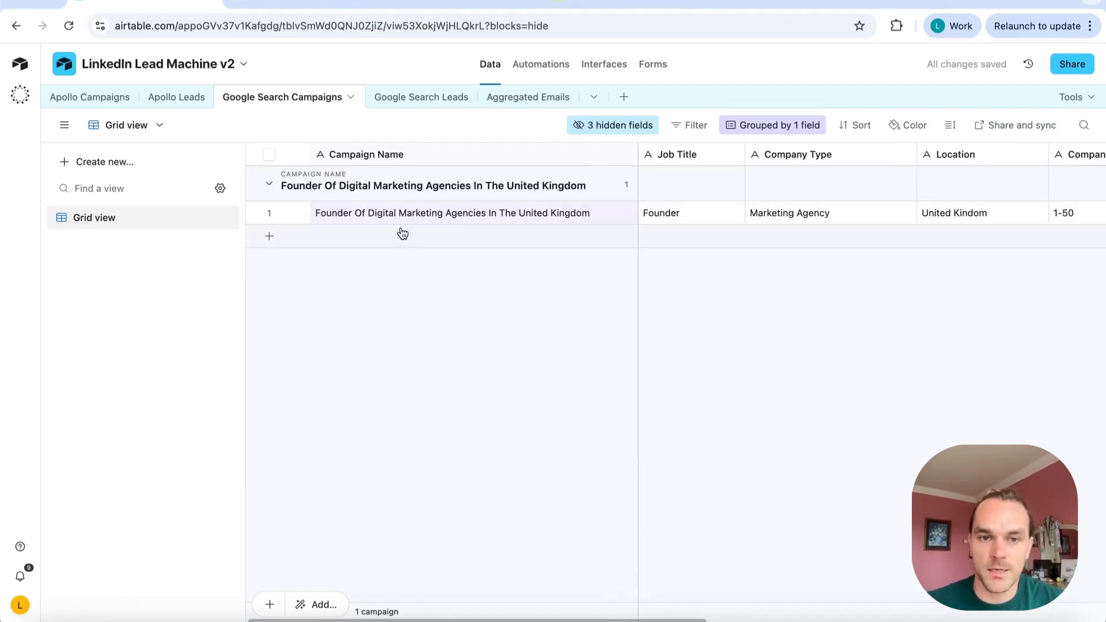
pyautogui.click(365, 214)
pyautogui.click(371, 213)
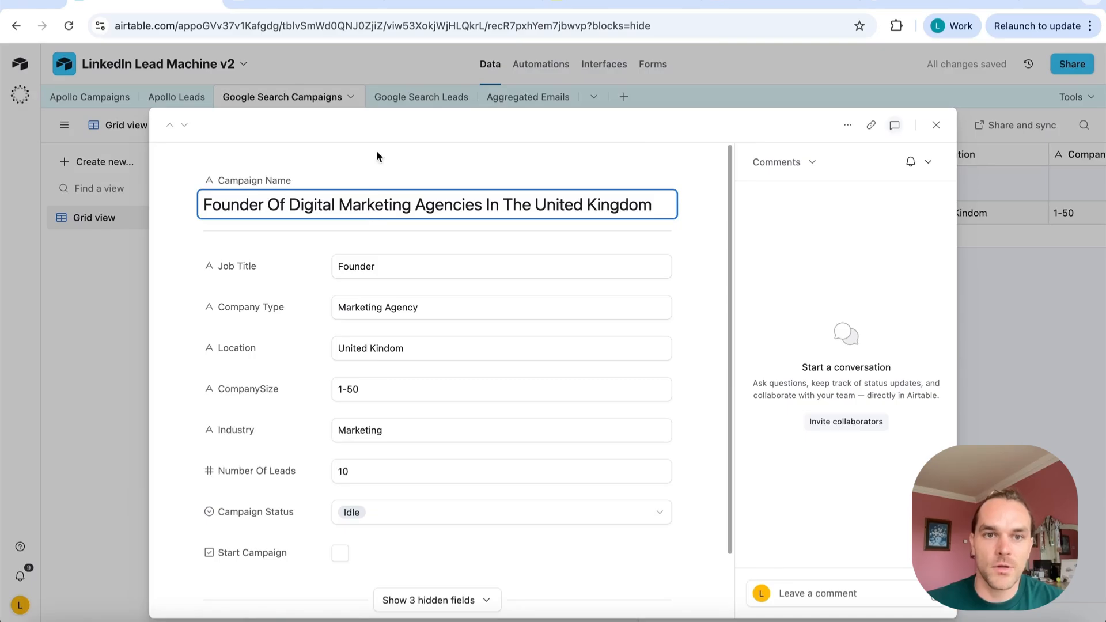
pyautogui.click(374, 70)
# Rename the Google search campaign to "Founder Of SEO Agencies In The United Kingdom"
pyautogui.click(370, 214)
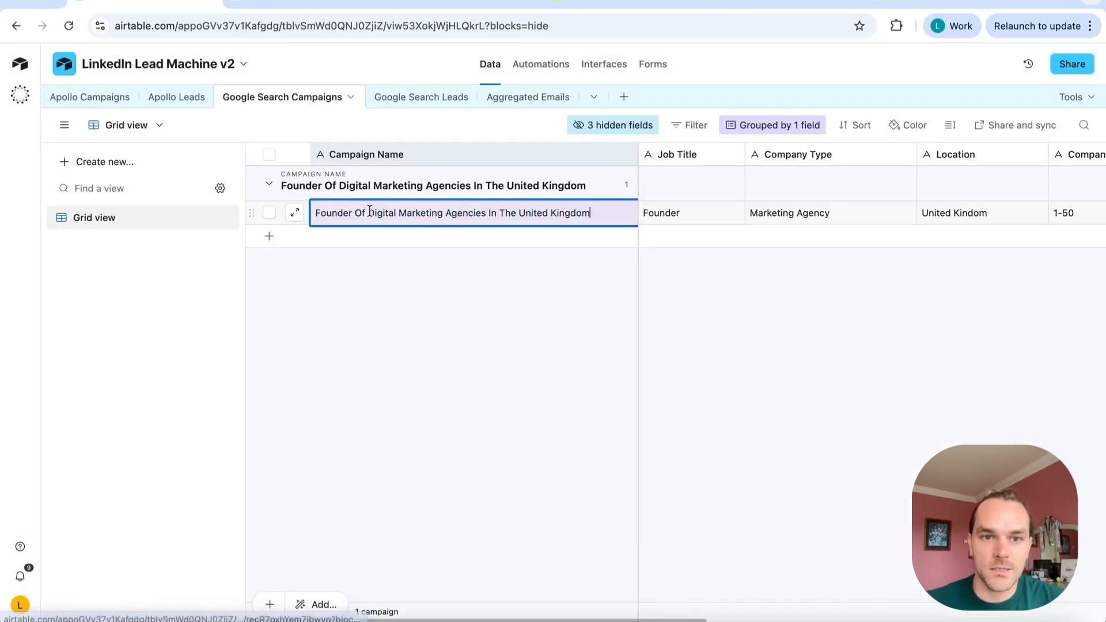
pyautogui.moveTo(368, 212); pyautogui.dragTo(395, 212)
pyautogui.write('SEO')
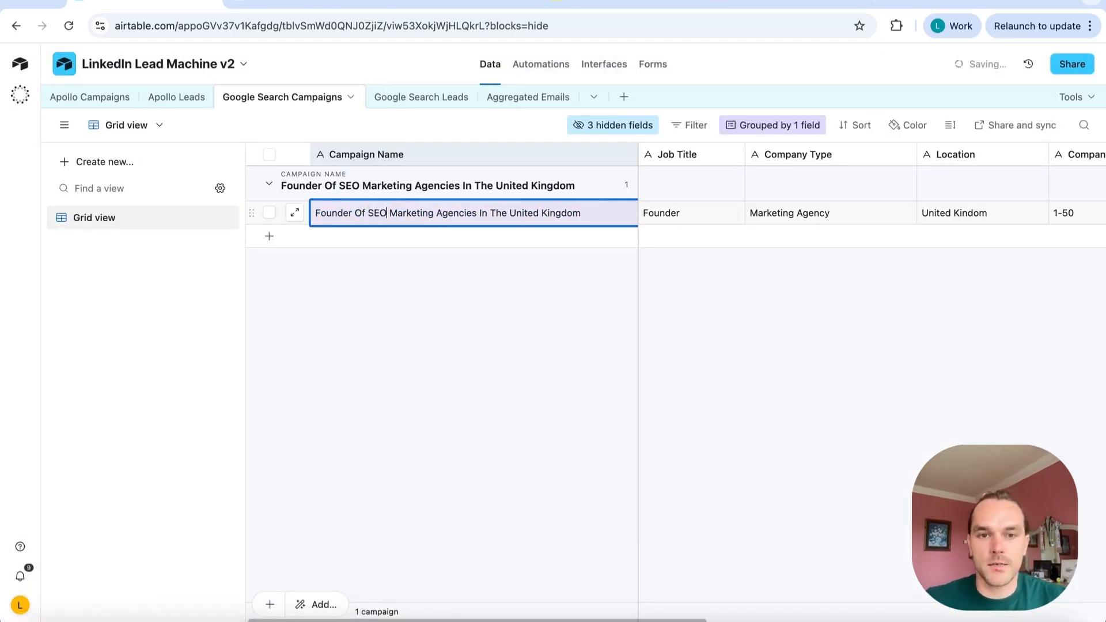
pyautogui.click(430, 300)
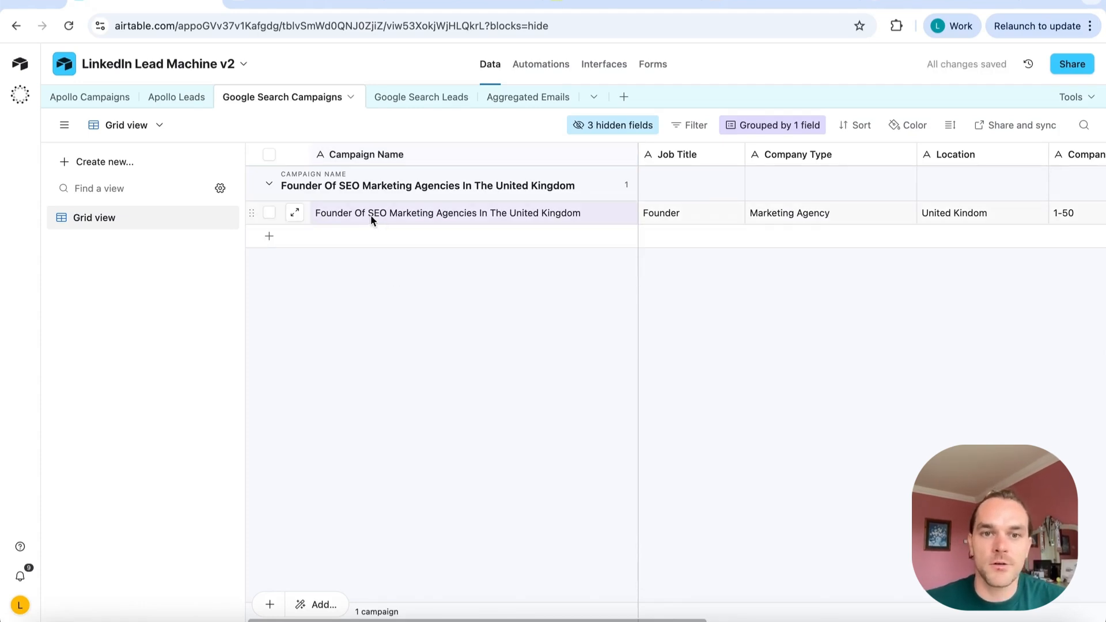
pyautogui.click(410, 213)
pyautogui.click(434, 213)
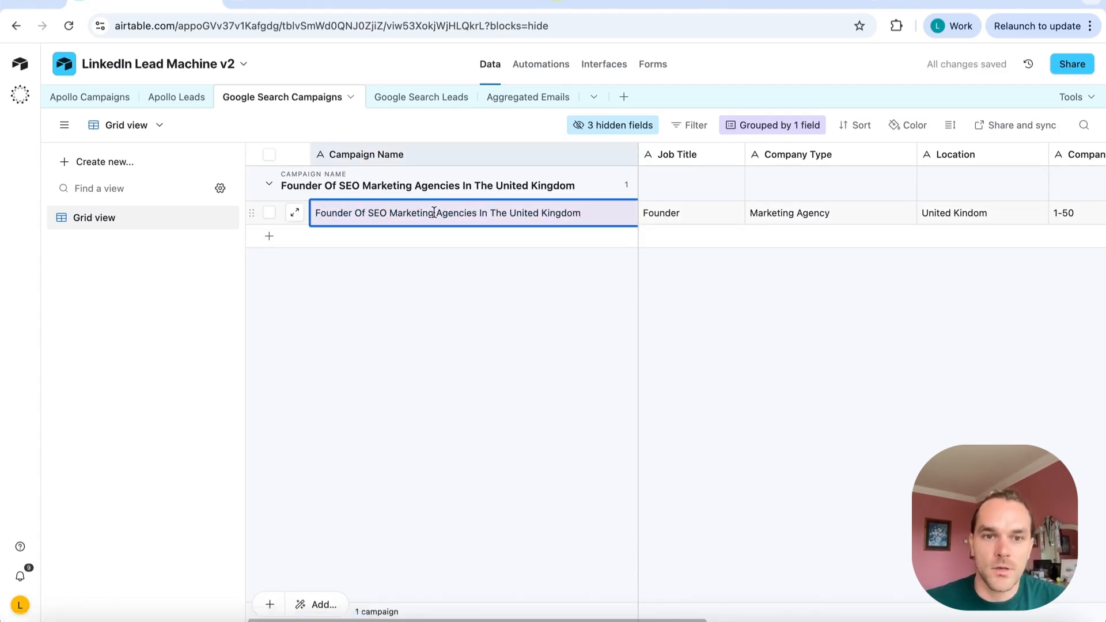
pyautogui.moveTo(434, 212); pyautogui.dragTo(402, 213)
pyautogui.press('BackSpace')
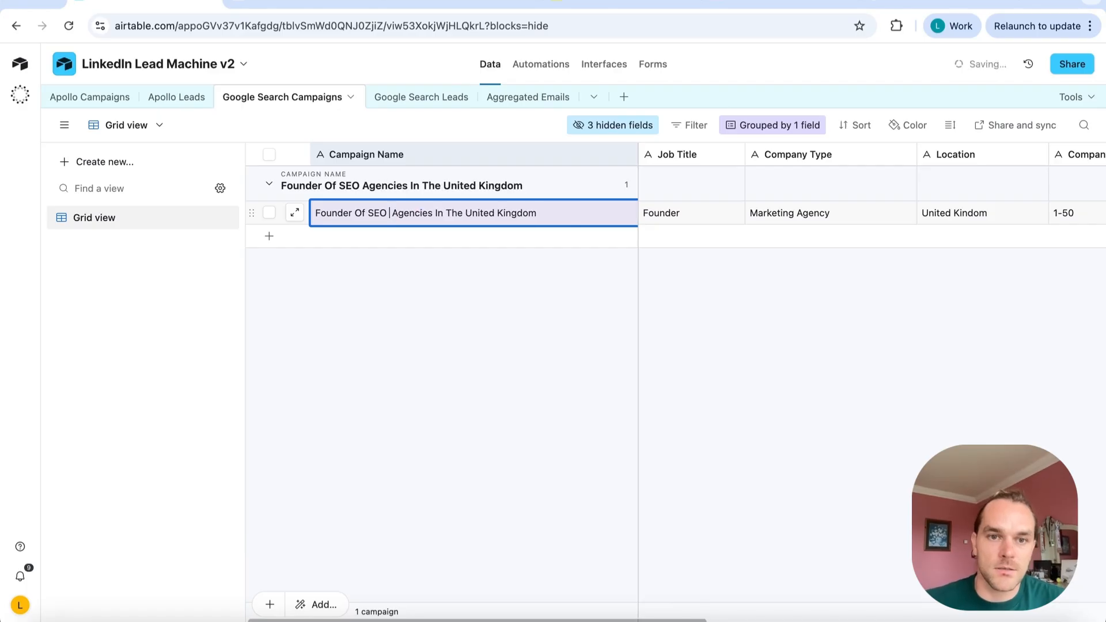
pyautogui.click(410, 254)
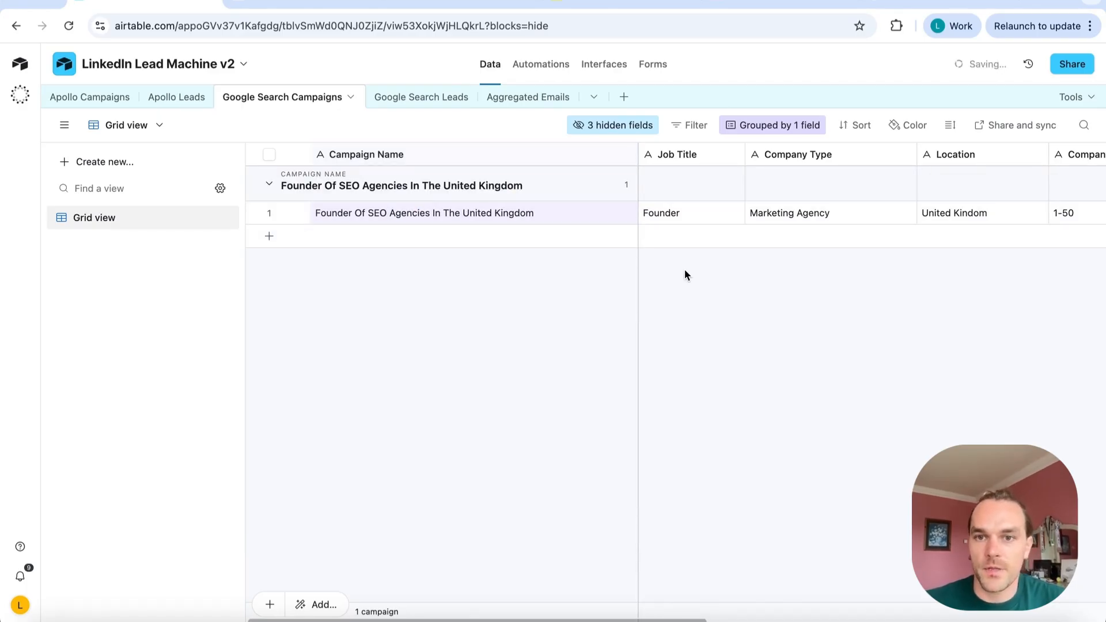
# Review the campaign's search criteria from Job Title to Number Of Leads, and tick Start Campaign to run it
pyautogui.click(665, 213)
pyautogui.click(665, 213)
pyautogui.doubleClick(846, 217)
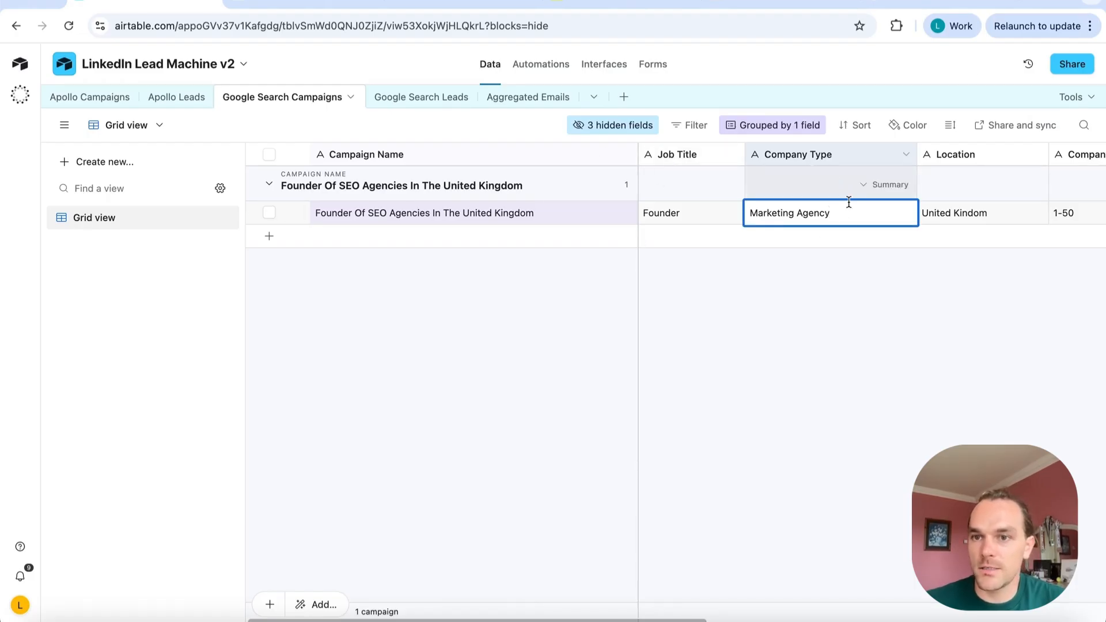
pyautogui.hscroll(4, 861, 220)
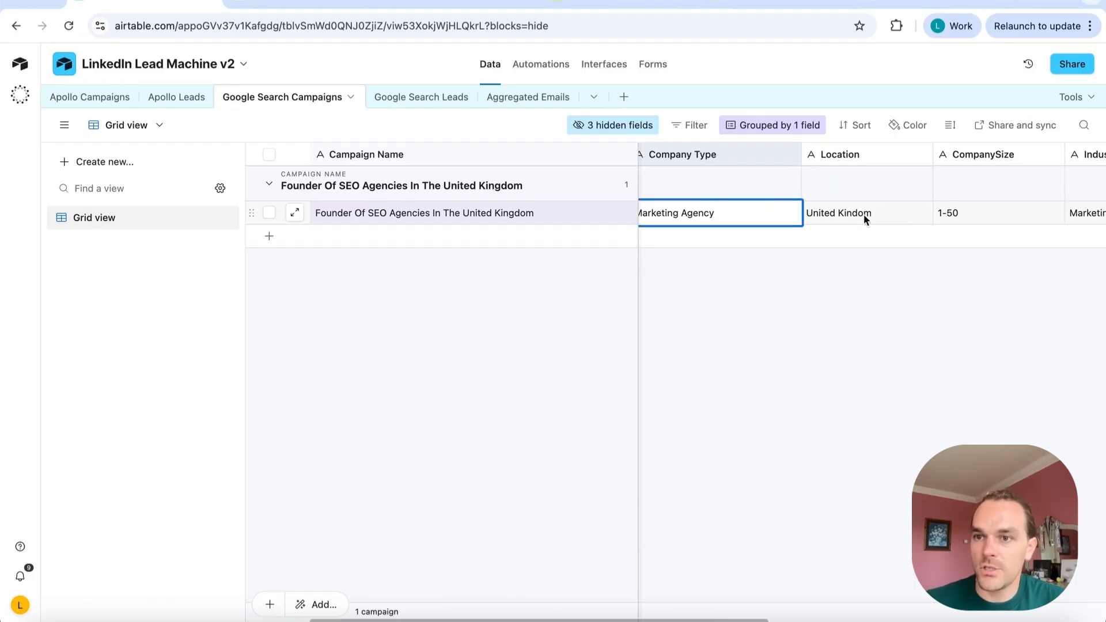
pyautogui.hscroll(3, 921, 255)
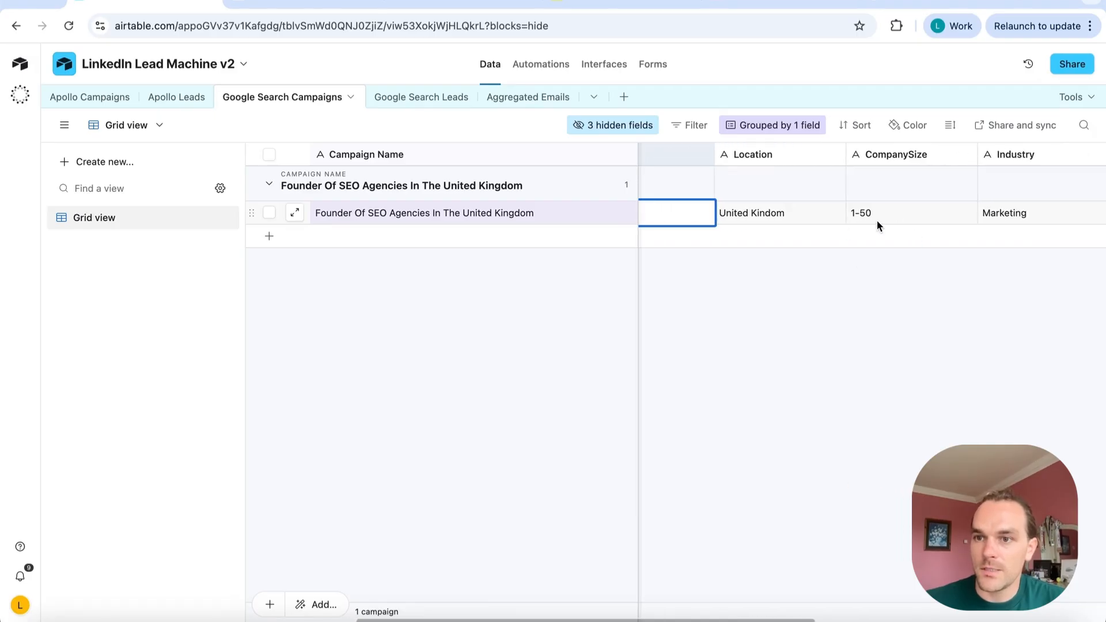
pyautogui.hscroll(7, 877, 222)
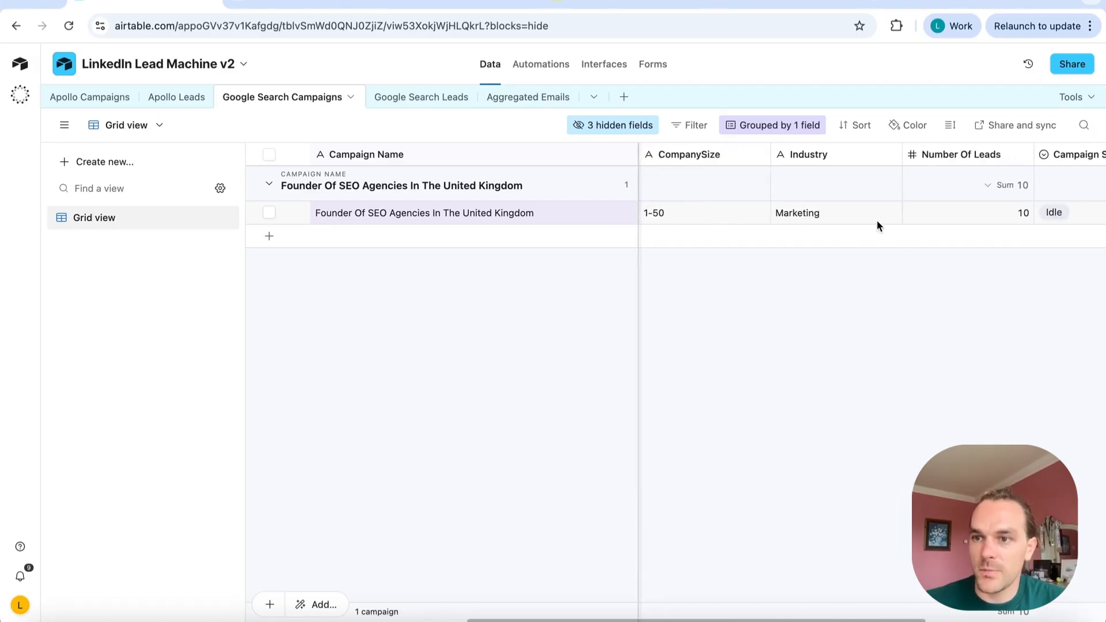
pyautogui.hscroll(9, 877, 222)
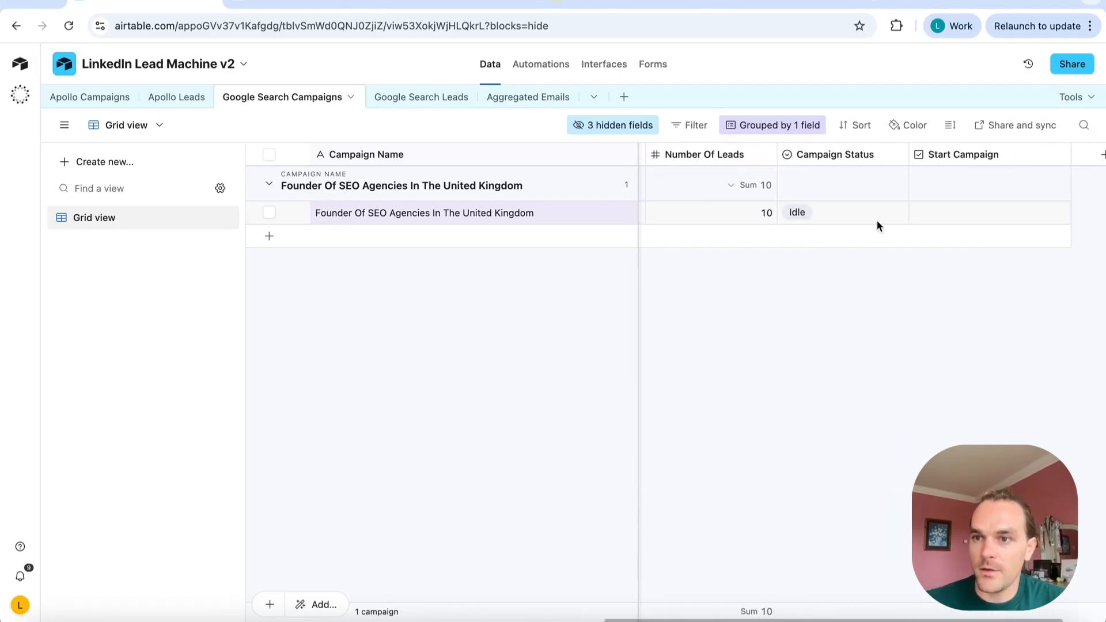
pyautogui.click(990, 212)
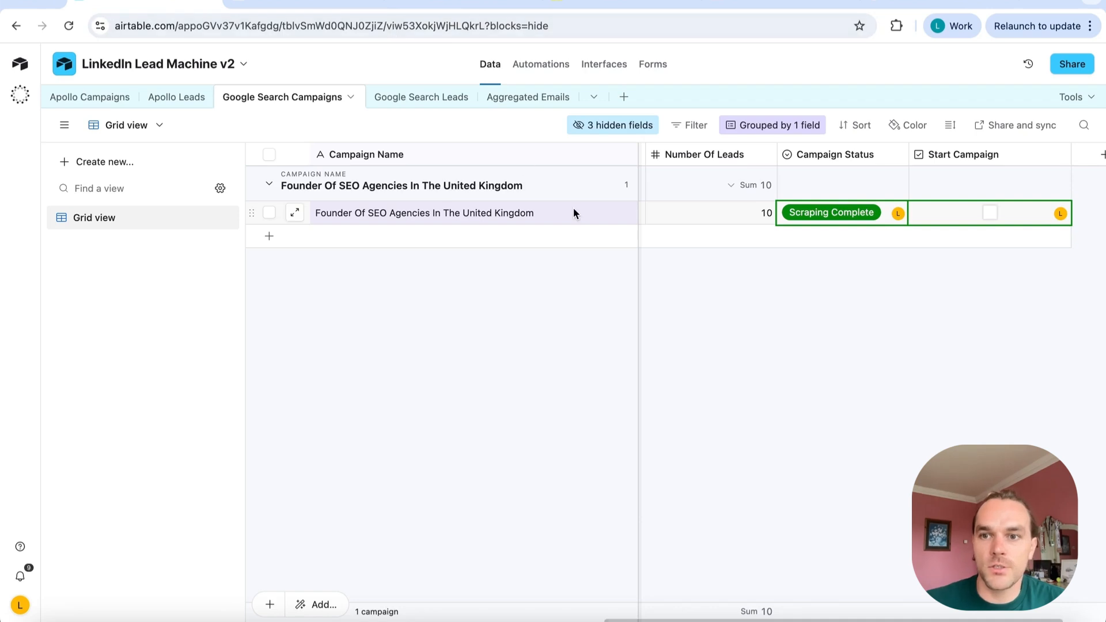
pyautogui.hscroll(-5, 818, 221)
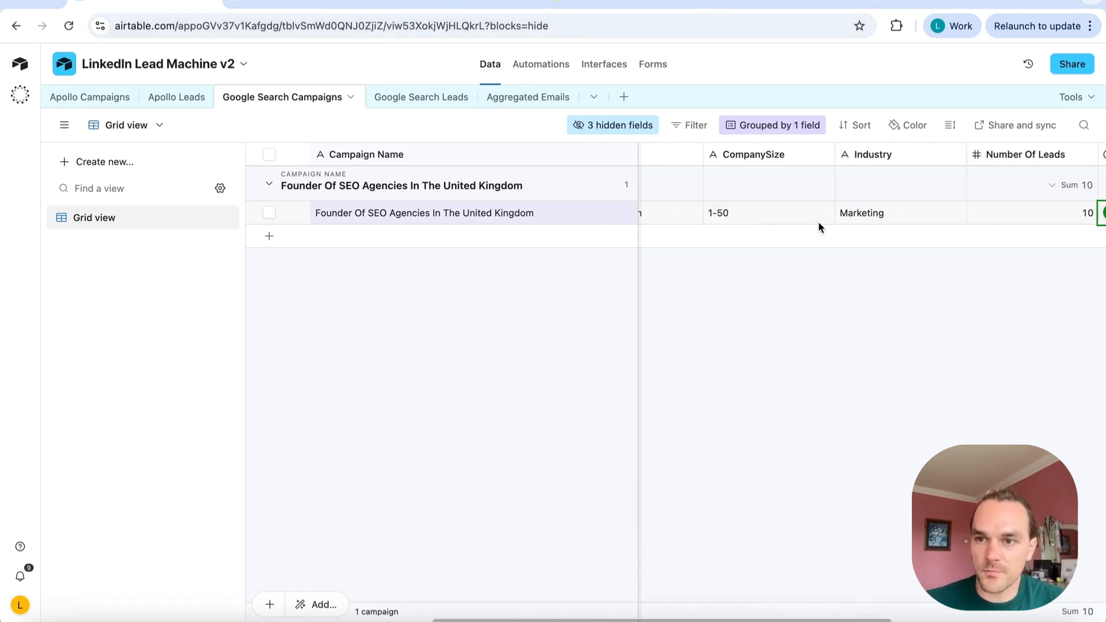
pyautogui.hscroll(-5, 818, 227)
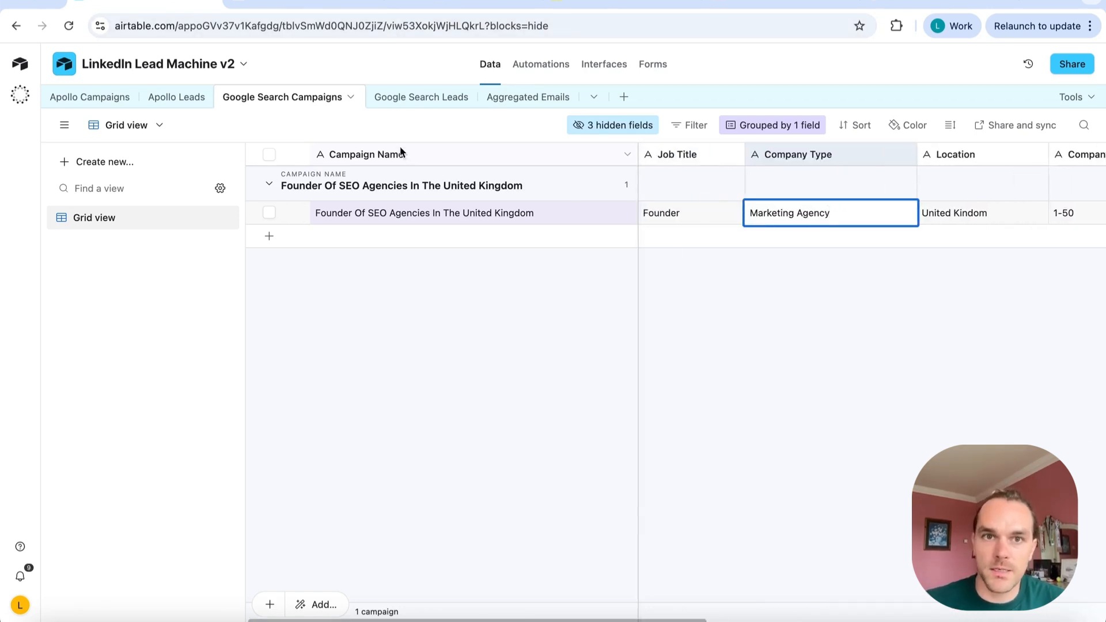
# Switch to the LinkedIn Lead Machine v2 workflow in n8n and open its Aug 8, 12:16:11 execution
pyautogui.click(437, 4)
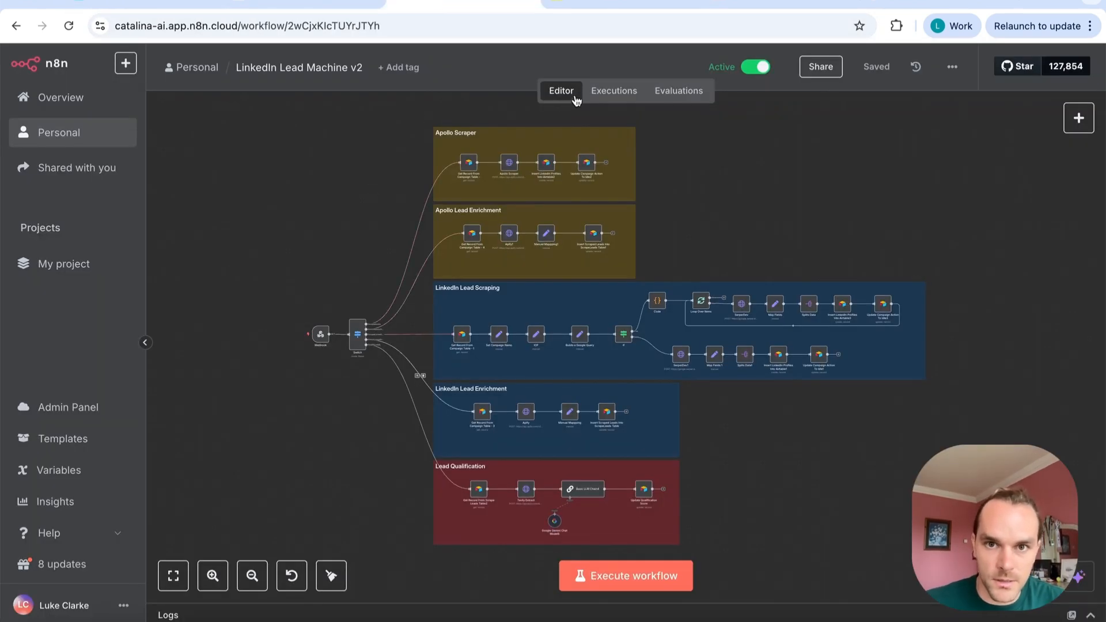
pyautogui.click(612, 91)
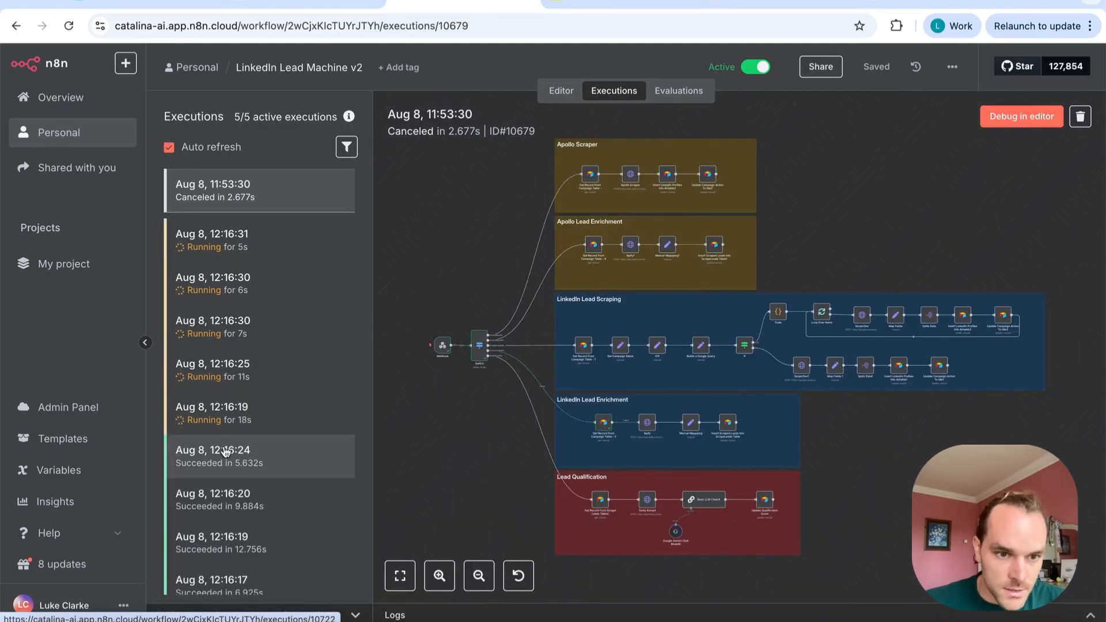
pyautogui.click(225, 326)
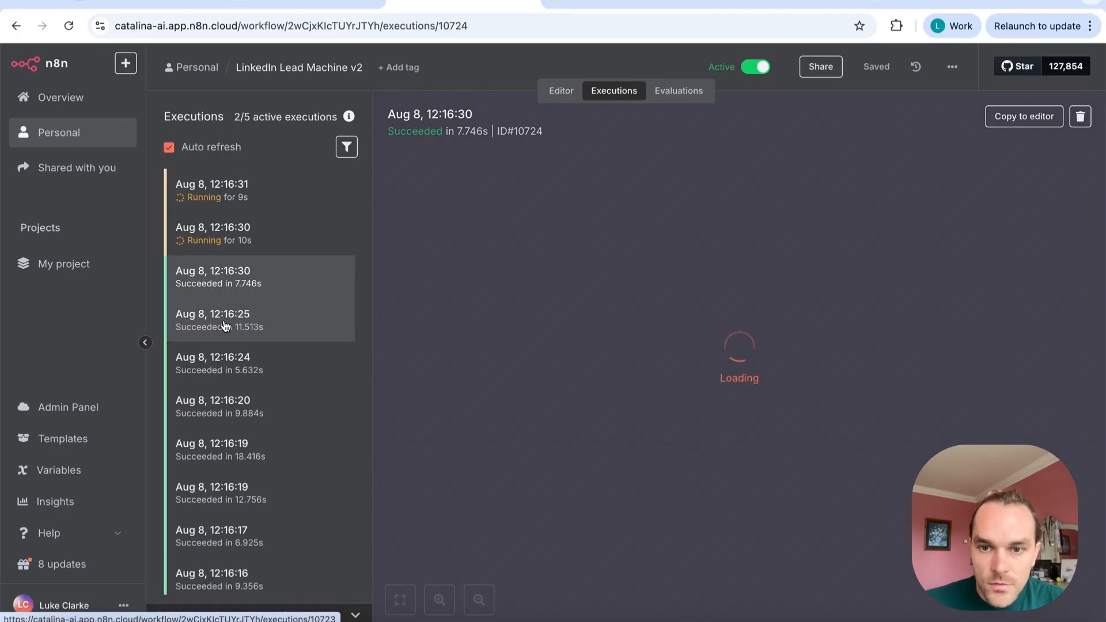
pyautogui.scroll(-3, 341, 536)
pyautogui.click(341, 536)
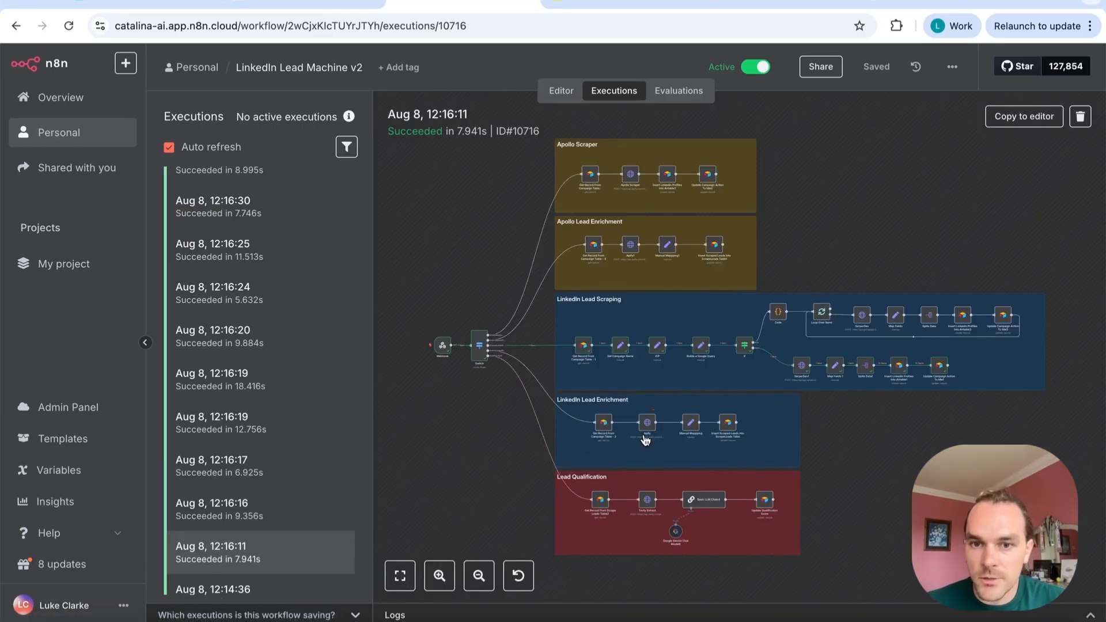
# In the execution's Builds a Google Query node, inspect the site:linkedin.com/in/ expression and copy the resolved query
pyautogui.scroll(5, 653, 348)
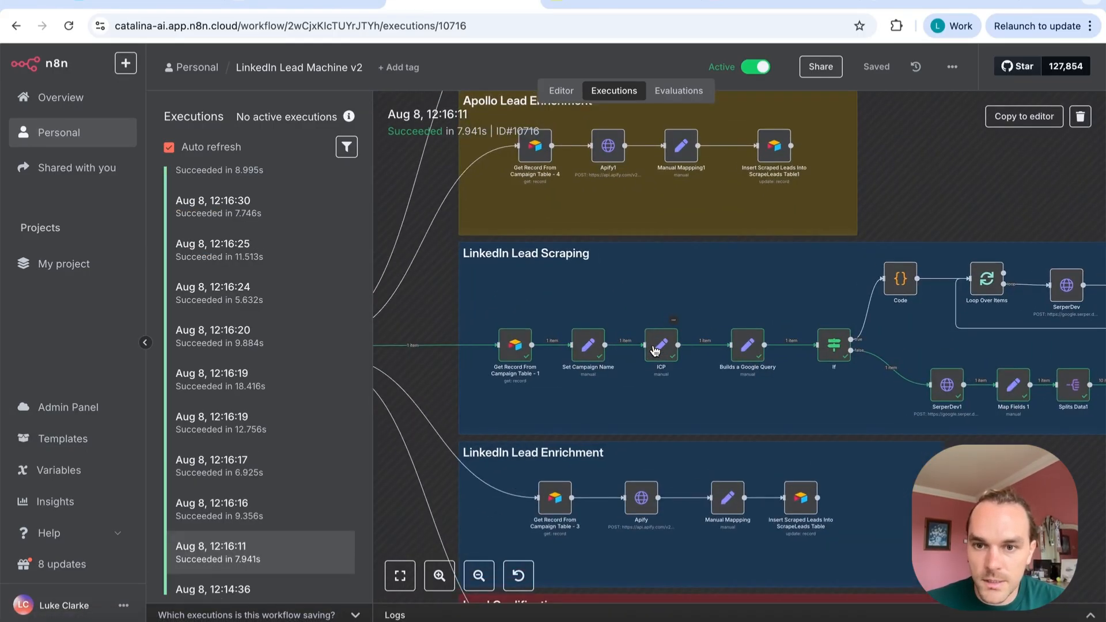
pyautogui.doubleClick(737, 351)
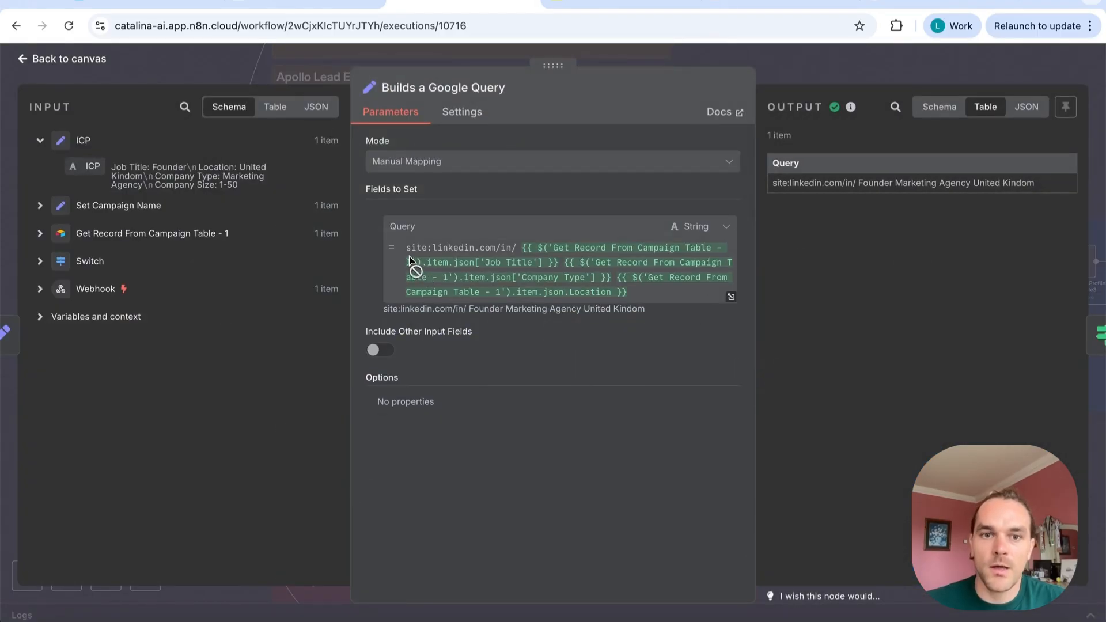
pyautogui.moveTo(408, 249); pyautogui.dragTo(527, 252)
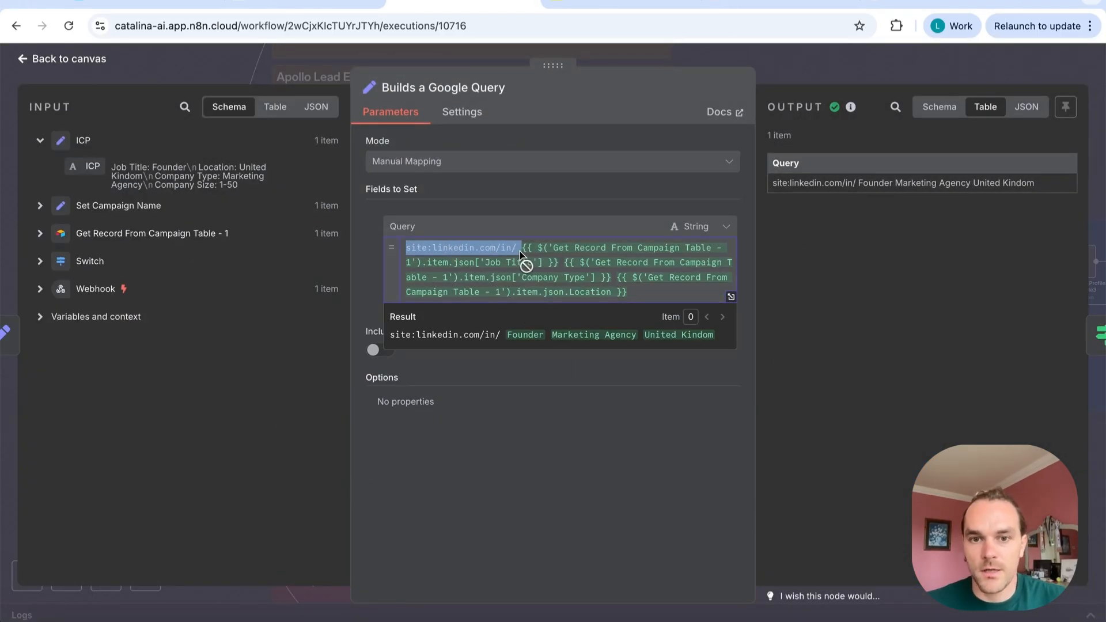
pyautogui.moveTo(721, 339); pyautogui.dragTo(390, 342)
pyautogui.hotkey('ctrl', 'c')
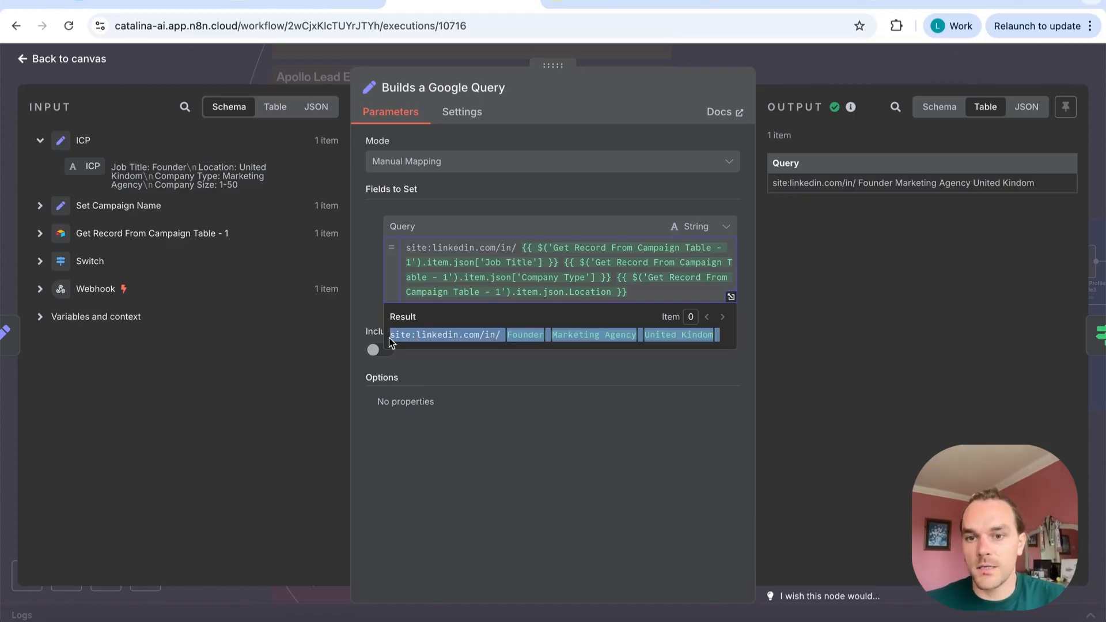
# Switch to the Google results page and search for the copied query "site:linkedin.com/in/ Founder Marketing Agency United Kindom"
pyautogui.moveTo(954, 2); pyautogui.dragTo(600, 6)
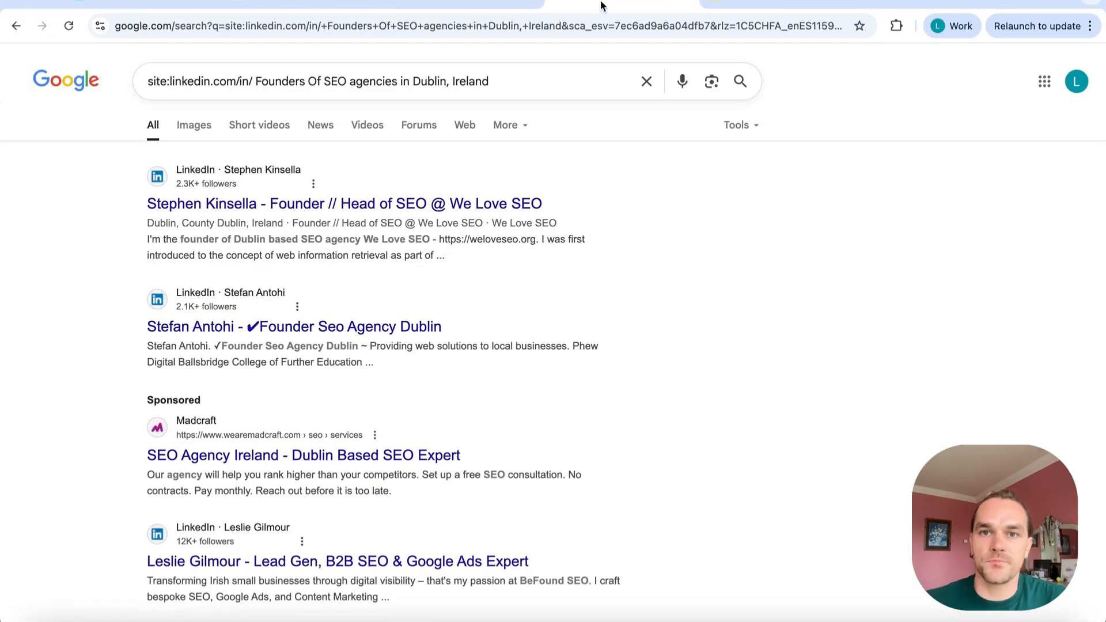
pyautogui.tripleClick(477, 81)
pyautogui.hotkey('ctrl', 'v')
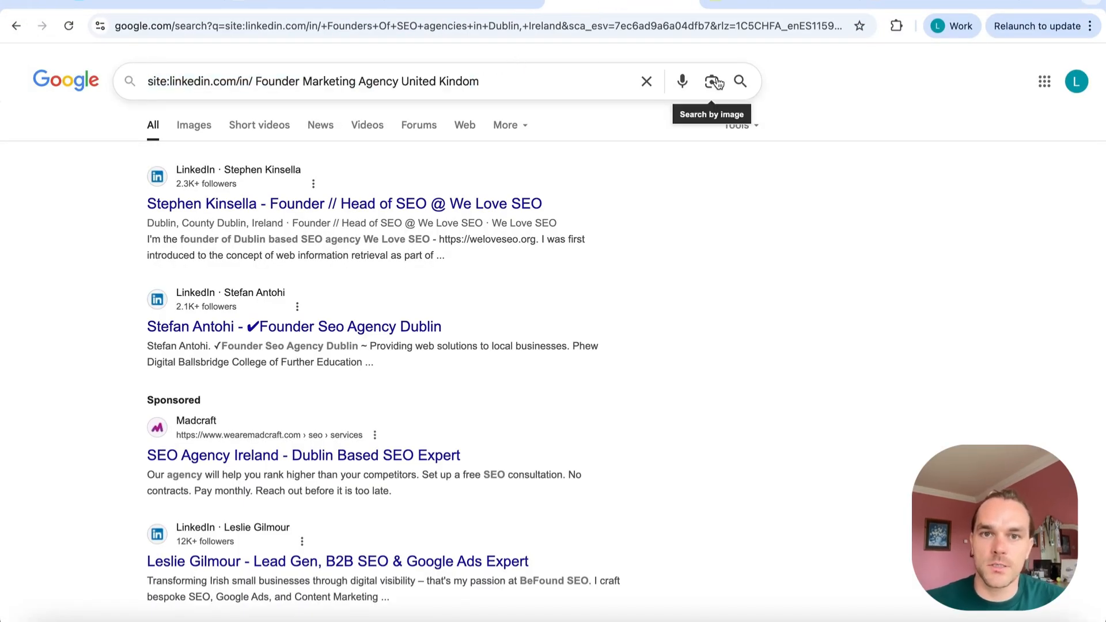
pyautogui.press('Return')
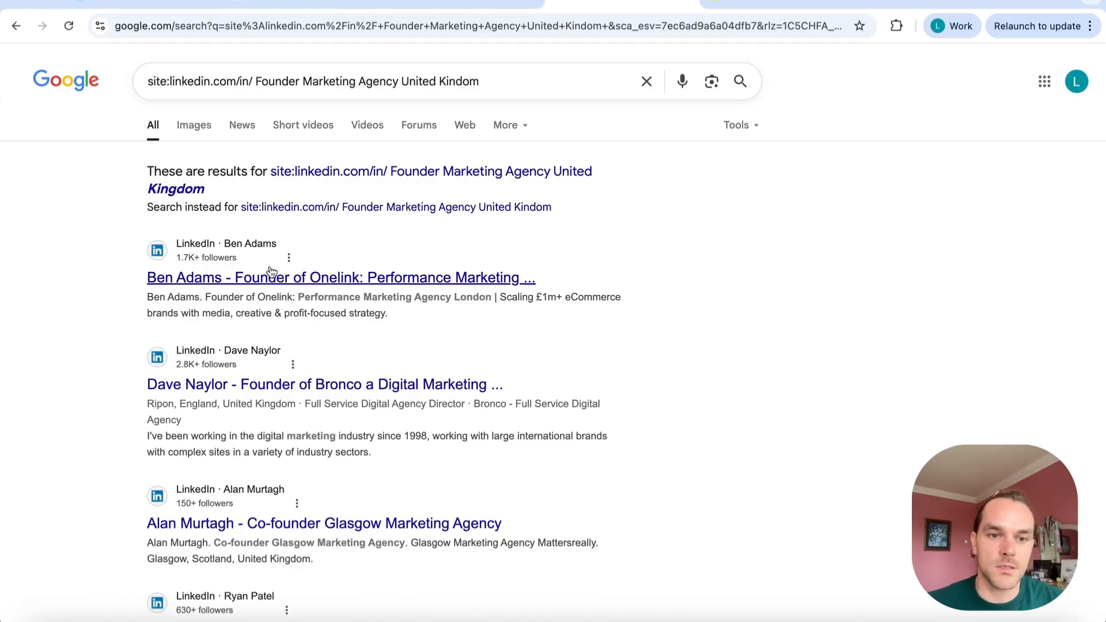
# Review the LinkedIn profile results on Google and highlight "Founder Marketing Agency United Kindom" in the search query
pyautogui.scroll(-1, 215, 400)
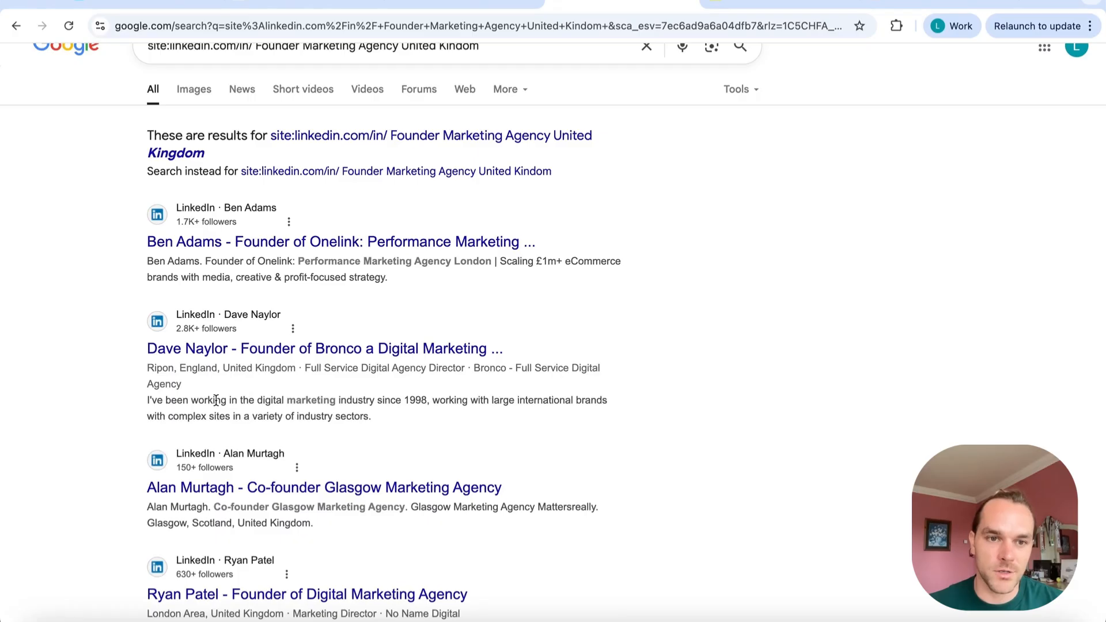
pyautogui.scroll(1, 216, 400)
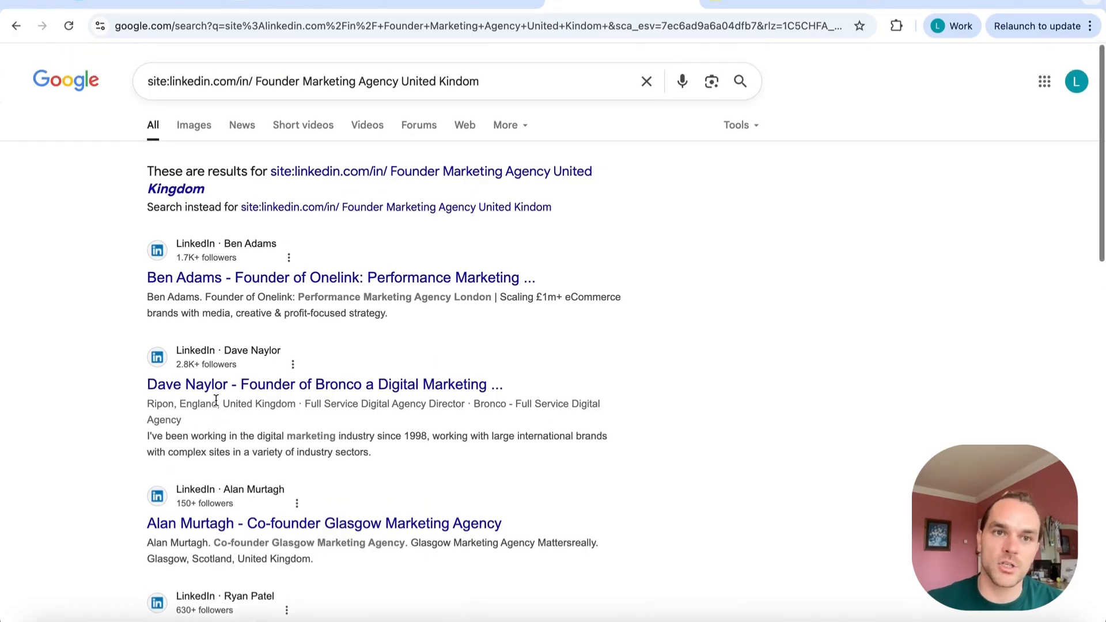
pyautogui.moveTo(255, 82); pyautogui.dragTo(580, 81)
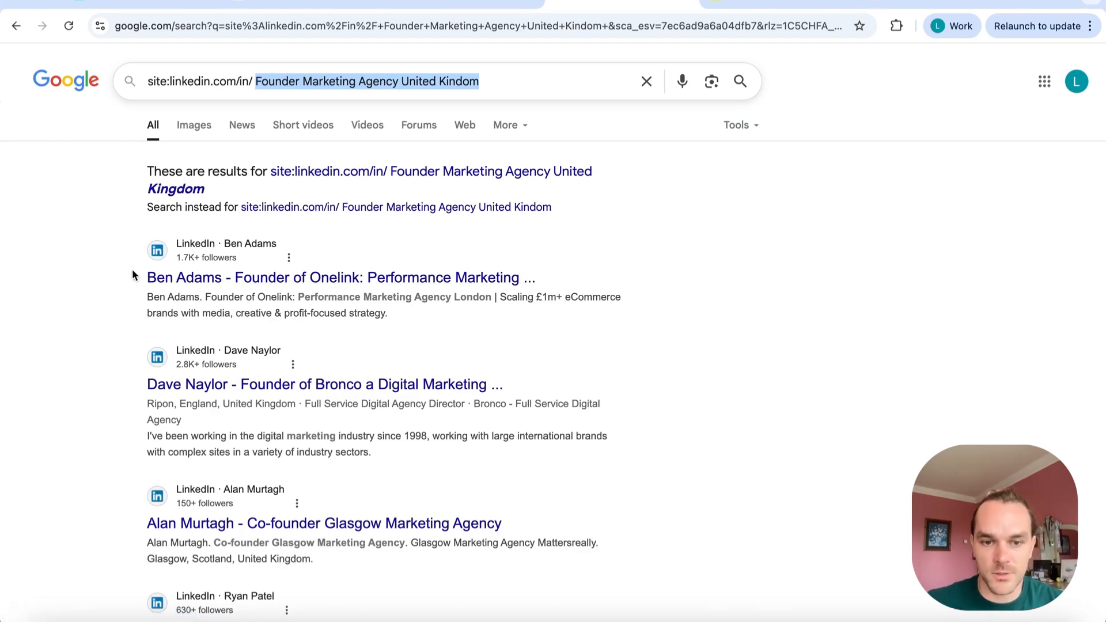
pyautogui.scroll(-2, 644, 509)
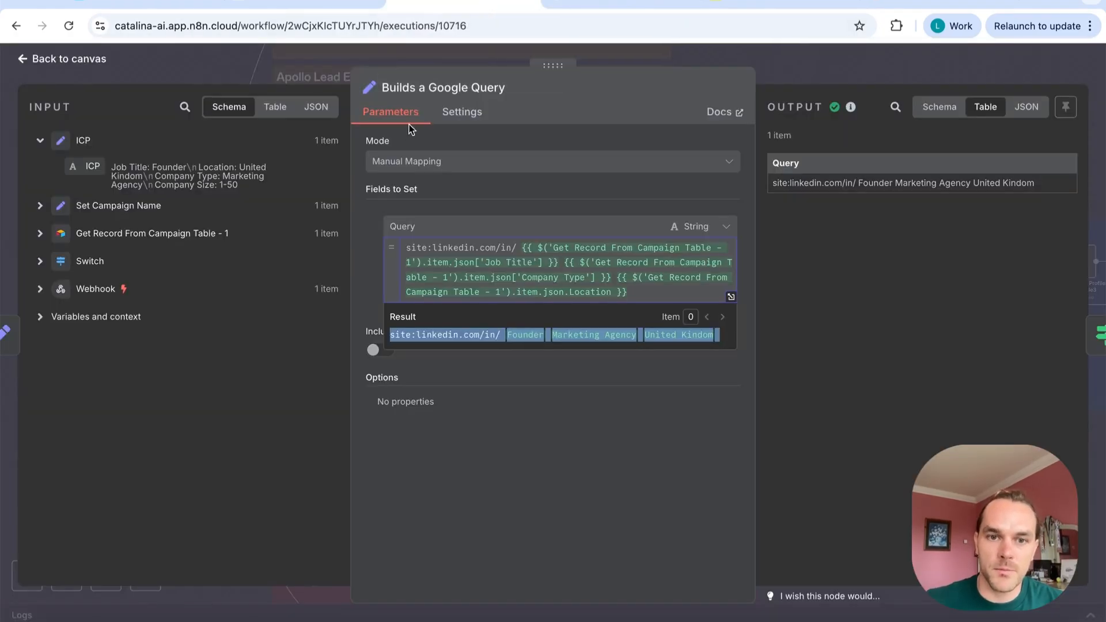
# In n8n, examine the LinkedIn Lead Enrichment branch of the Aug 8, 12:16:16 execution, and switch to Apify's Actors list
pyautogui.click(426, 50)
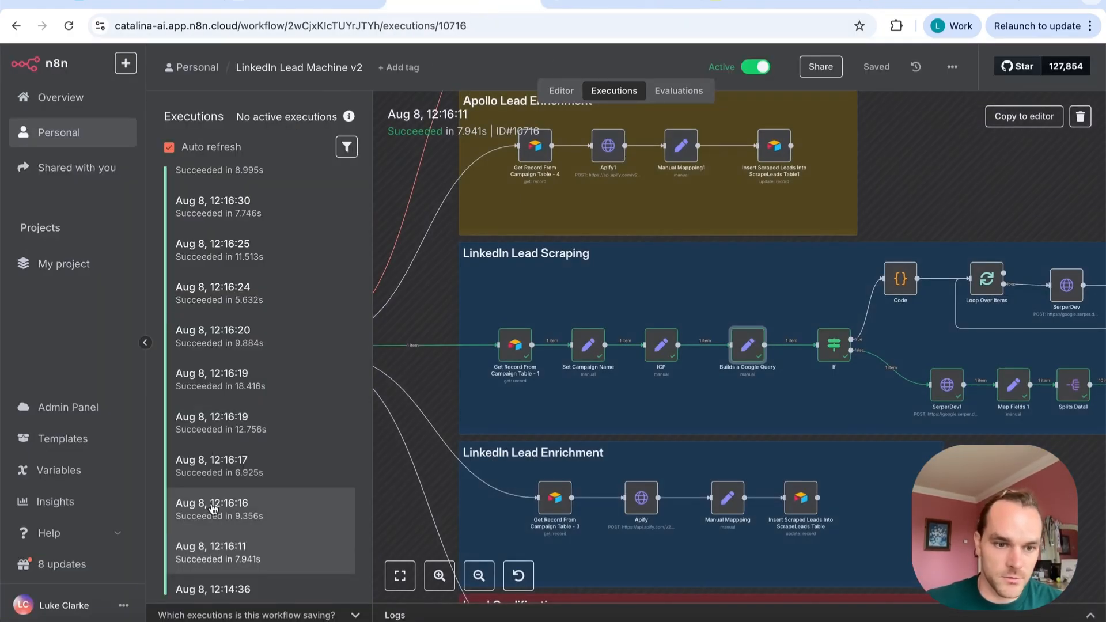
pyautogui.click(248, 527)
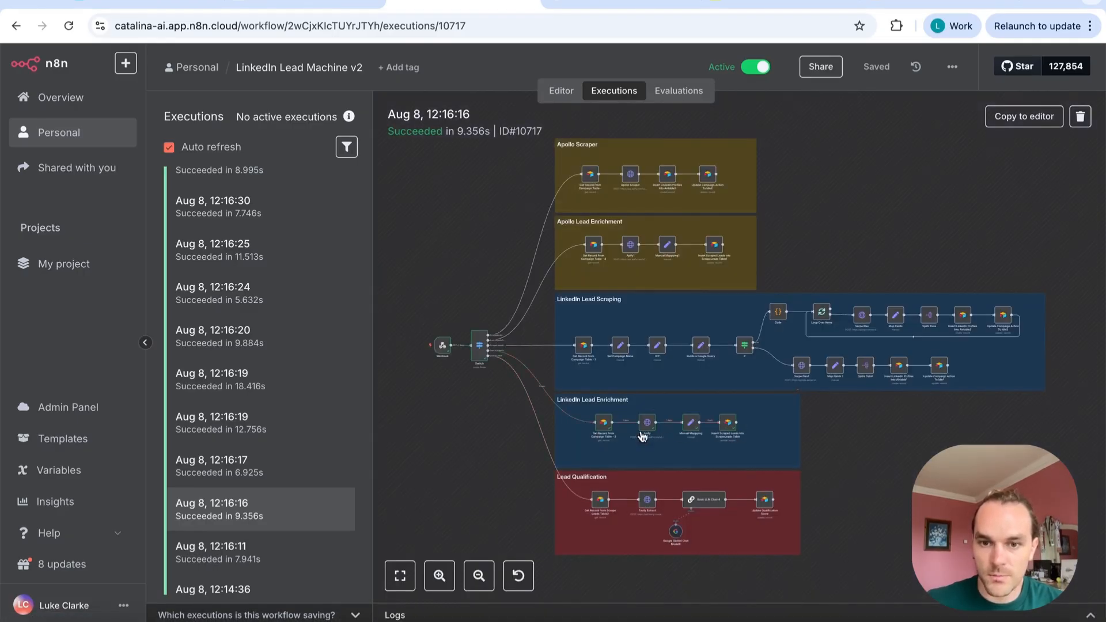
pyautogui.scroll(5, 610, 429)
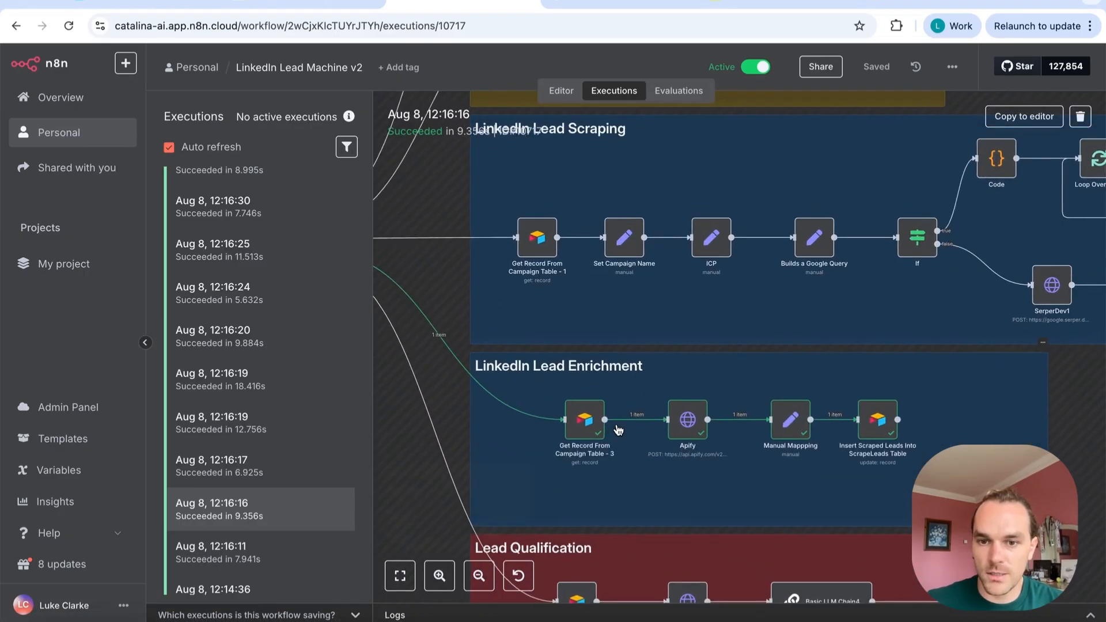
pyautogui.scroll(-1, 619, 429)
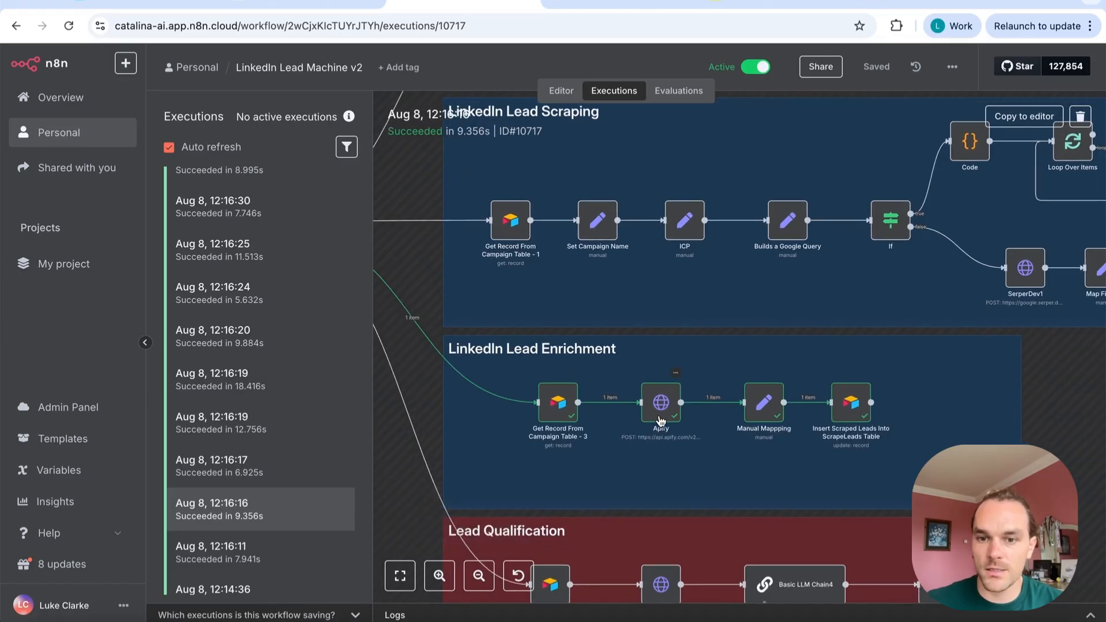
pyautogui.scroll(-3, 660, 421)
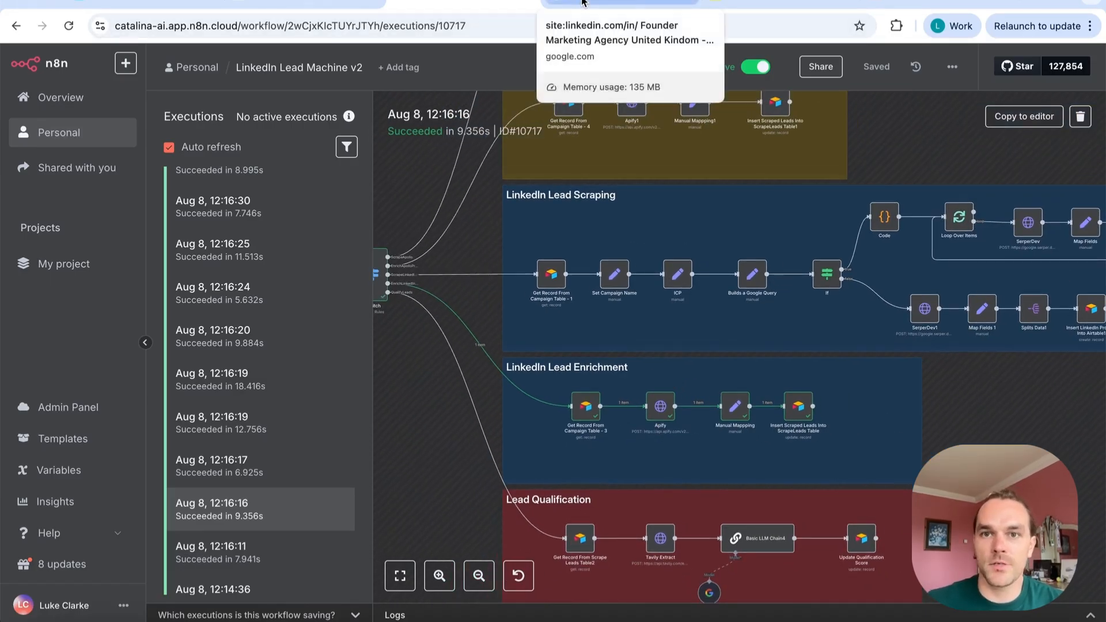
pyautogui.click(940, 3)
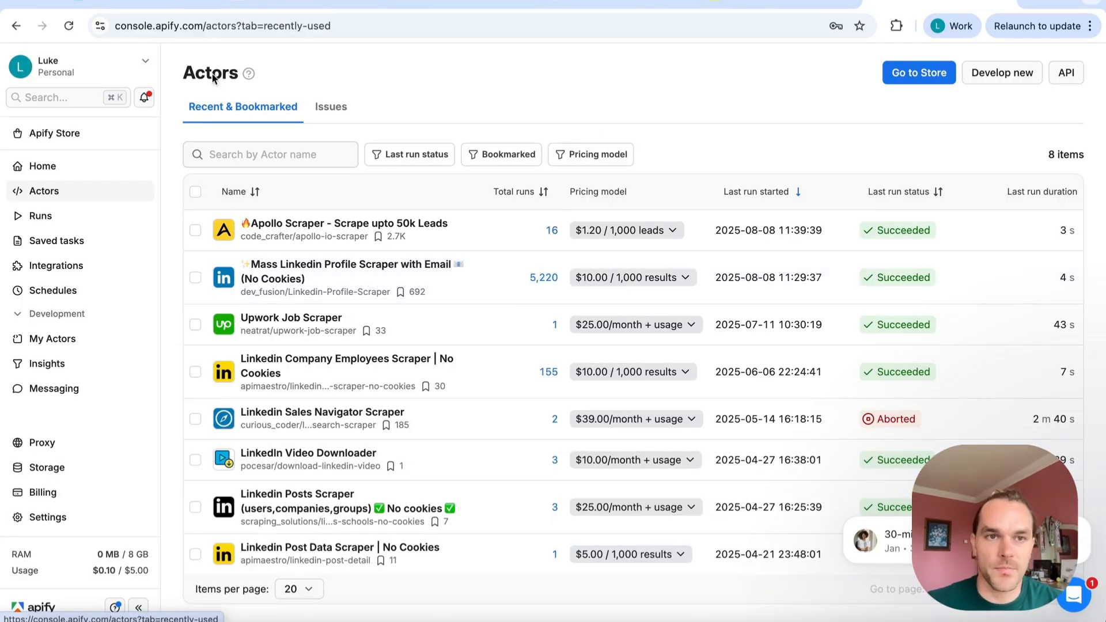
# Switch to Airtable and review the enriched fields in the Google Search Leads table, from ICP Details to email, company details and Mobile Number
pyautogui.click(175, 8)
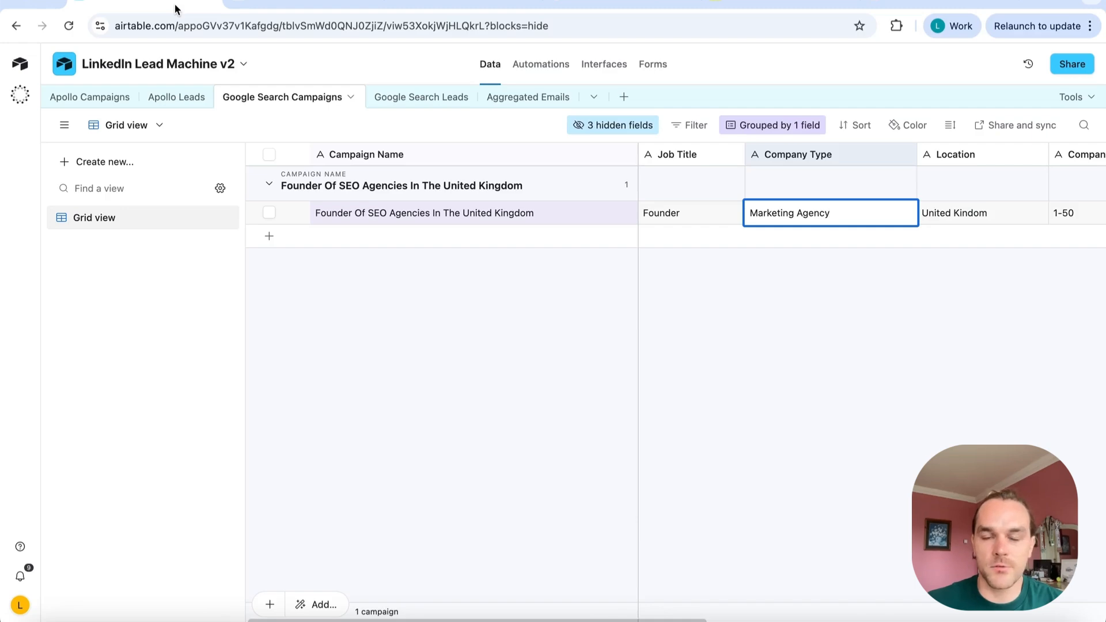
pyautogui.click(414, 97)
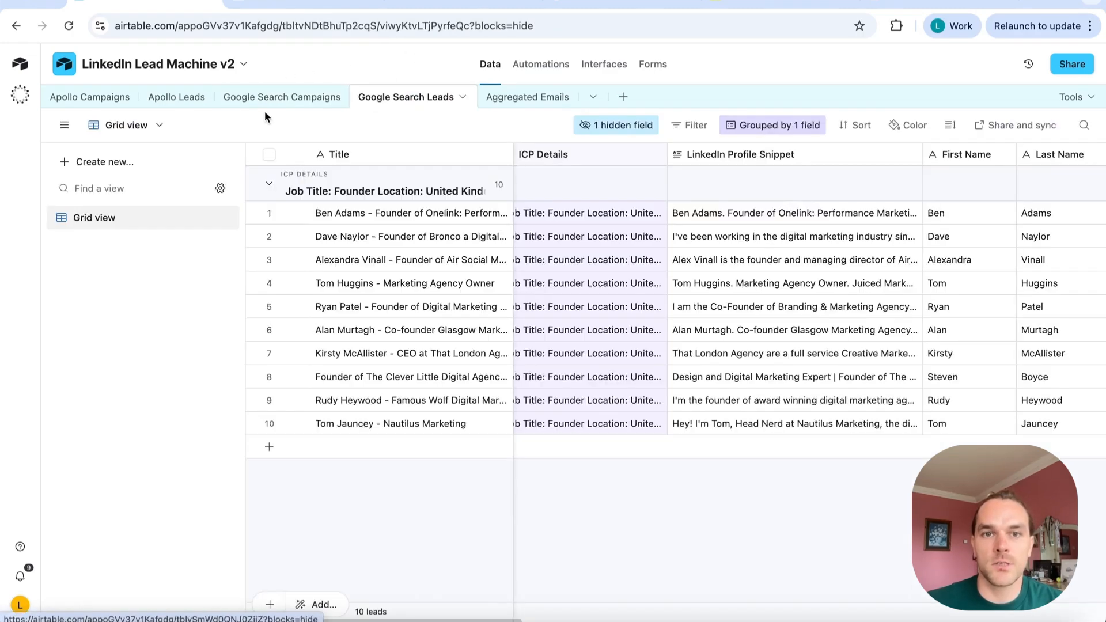
pyautogui.hscroll(3, 562, 193)
pyautogui.hscroll(2, 561, 195)
pyautogui.hscroll(-3, 561, 195)
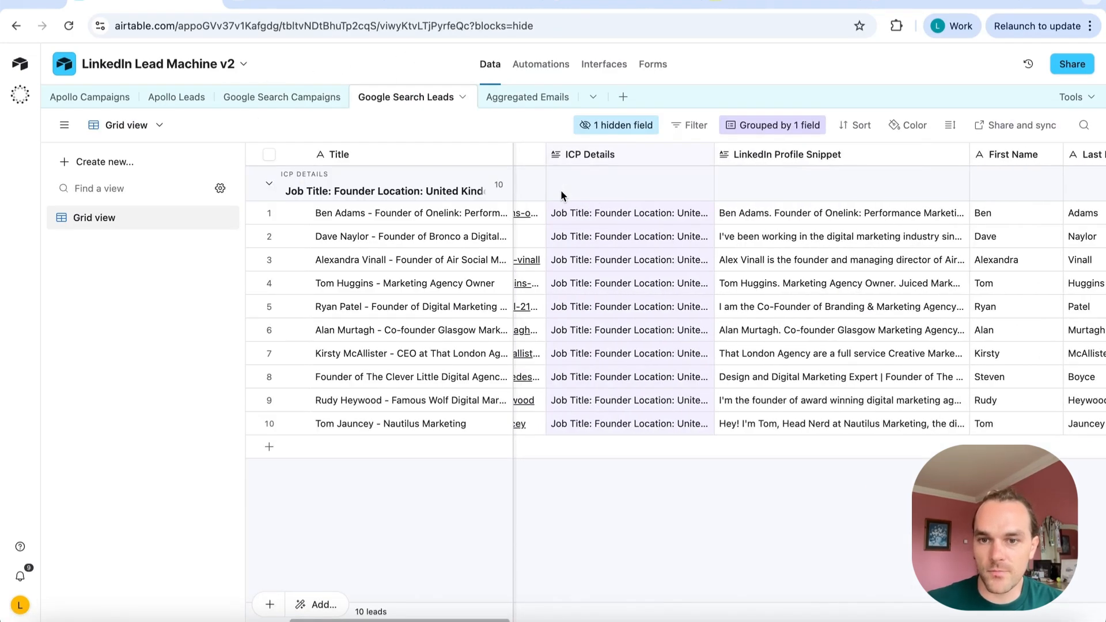
pyautogui.hscroll(6, 562, 195)
pyautogui.hscroll(10, 551, 191)
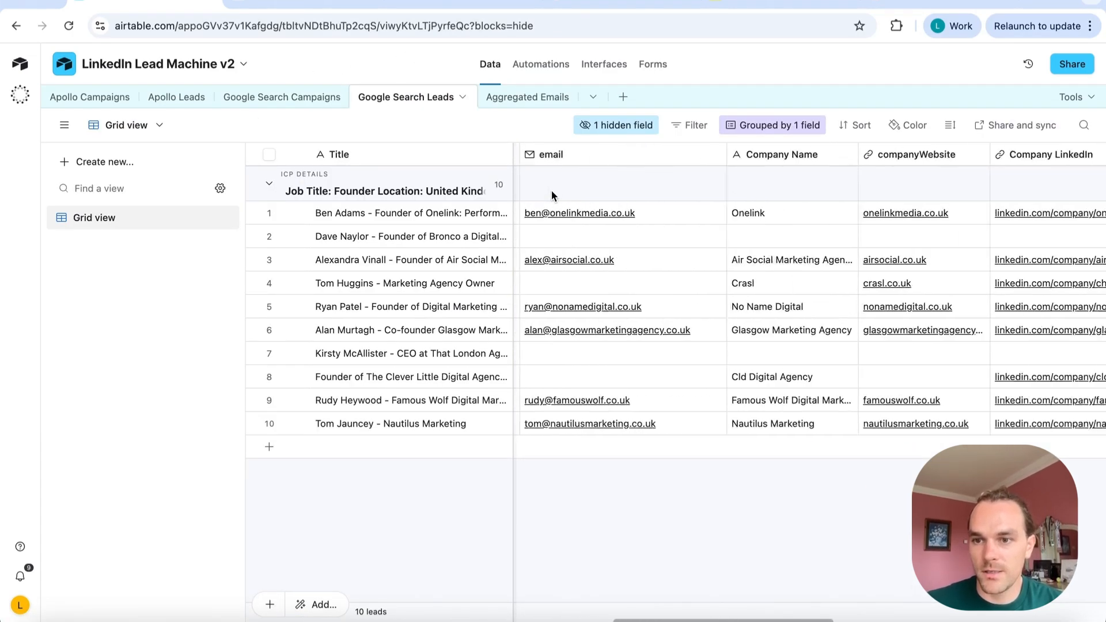
pyautogui.hscroll(-6, 552, 190)
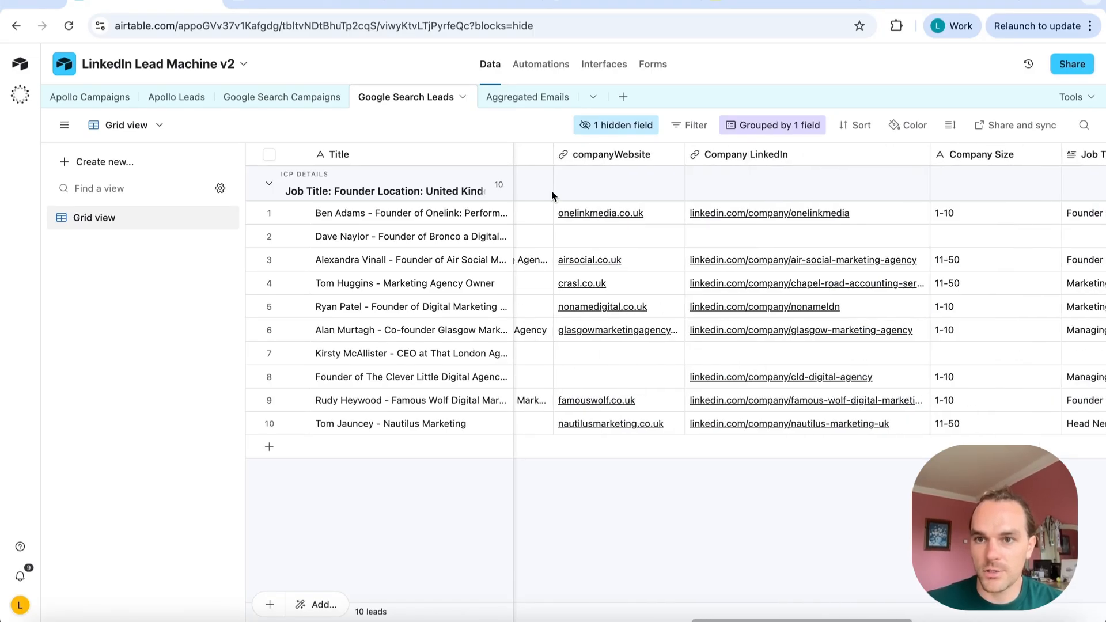
pyautogui.hscroll(-1, 551, 190)
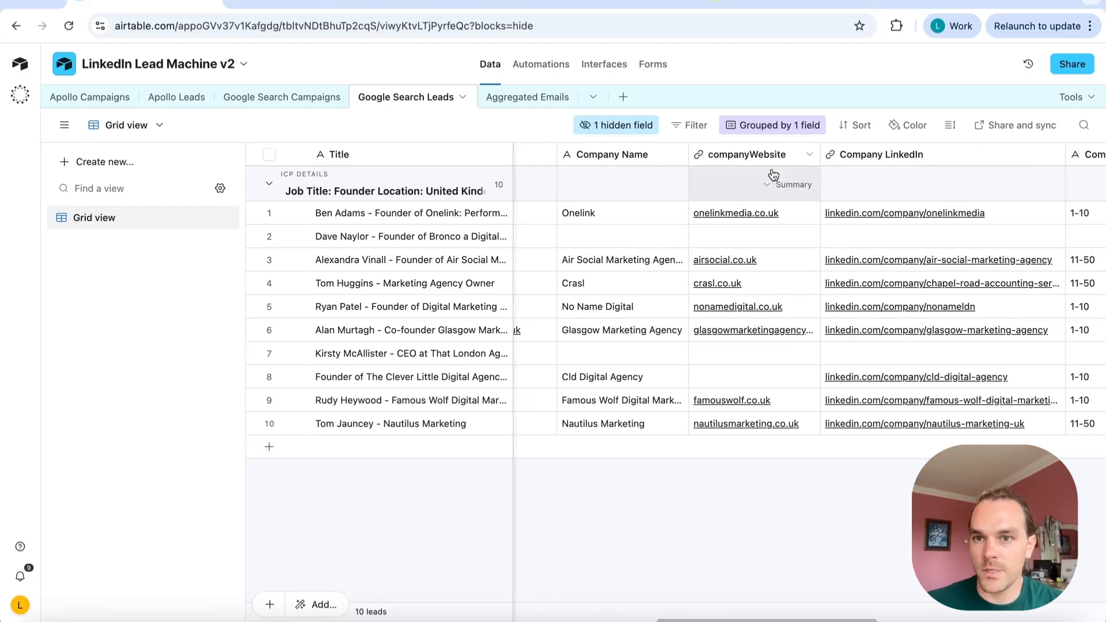
pyautogui.hscroll(5, 772, 173)
pyautogui.hscroll(7, 772, 173)
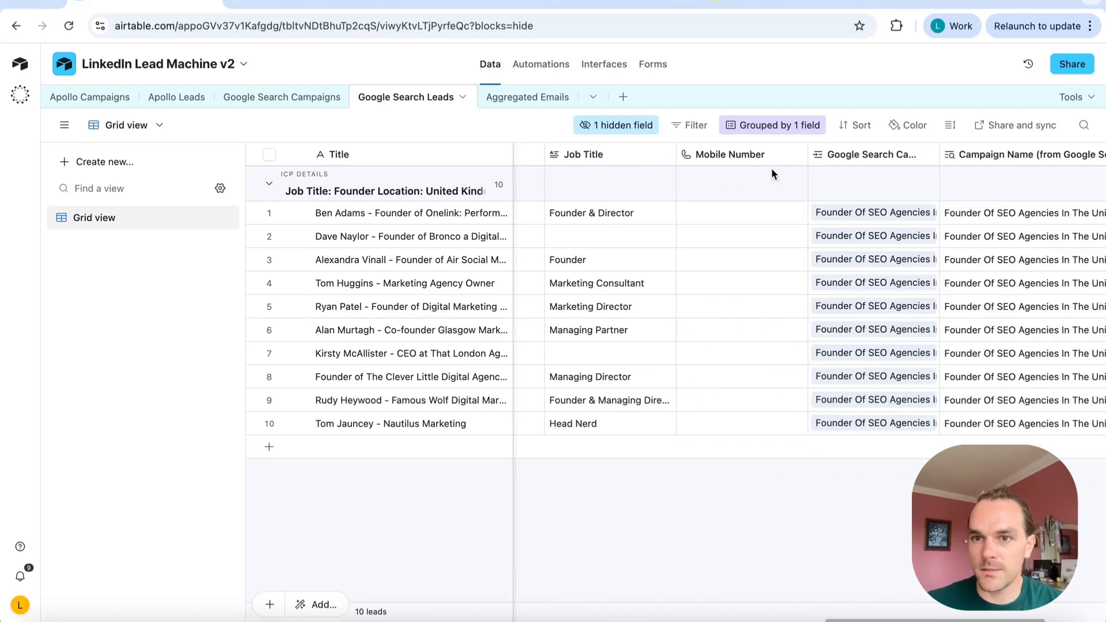
pyautogui.hscroll(5, 772, 173)
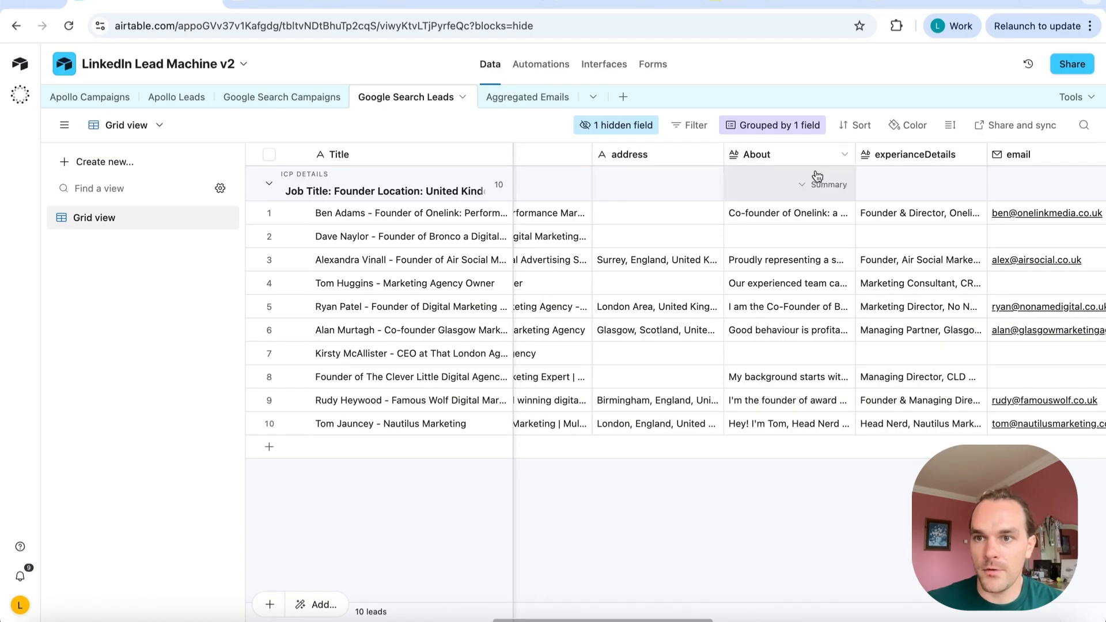
# Expand the first lead's experianceDetails cell to read the full work history, and close it
pyautogui.click(963, 220)
pyautogui.click(977, 213)
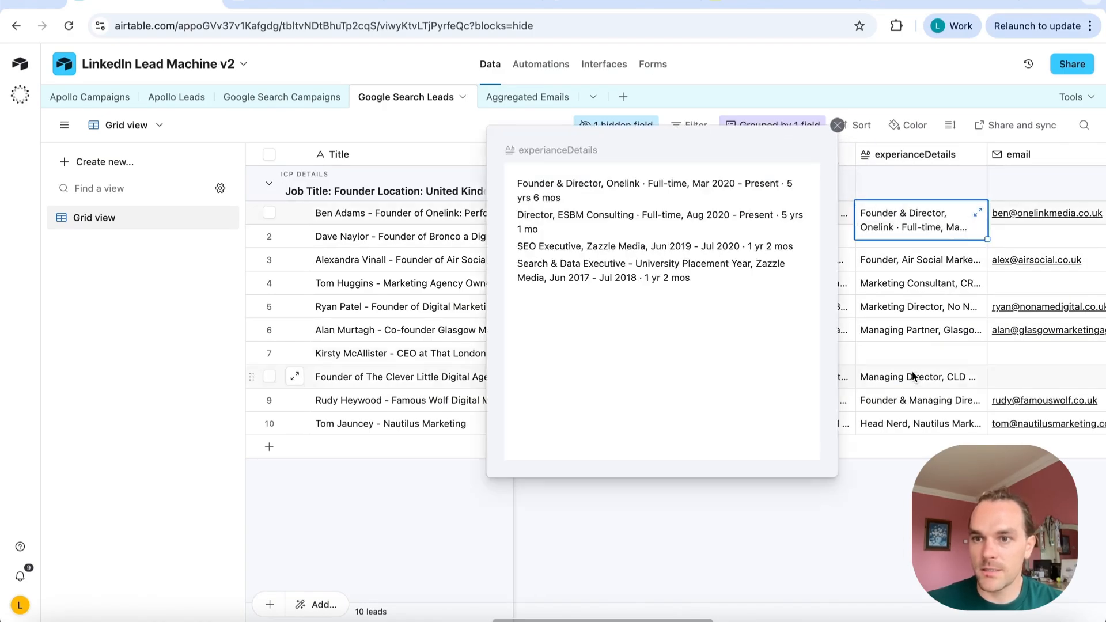
pyautogui.click(750, 485)
pyautogui.hscroll(-2, 647, 317)
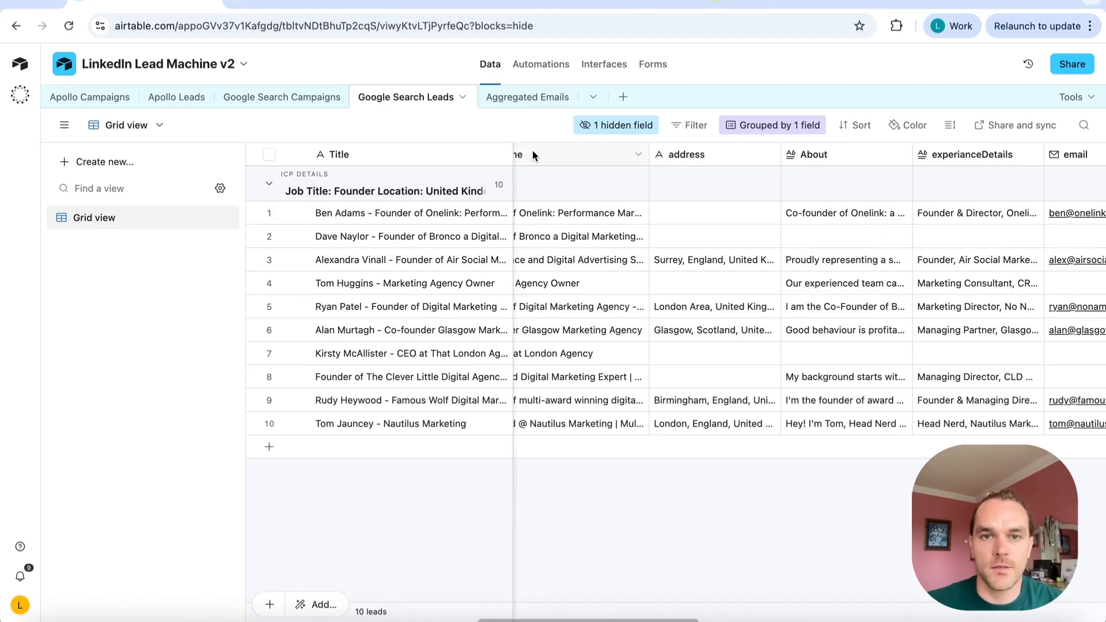
# Open the Aggregated Emails table and compare the Qualification Score, ICP and Qualify Lead columns of the leads
pyautogui.click(527, 96)
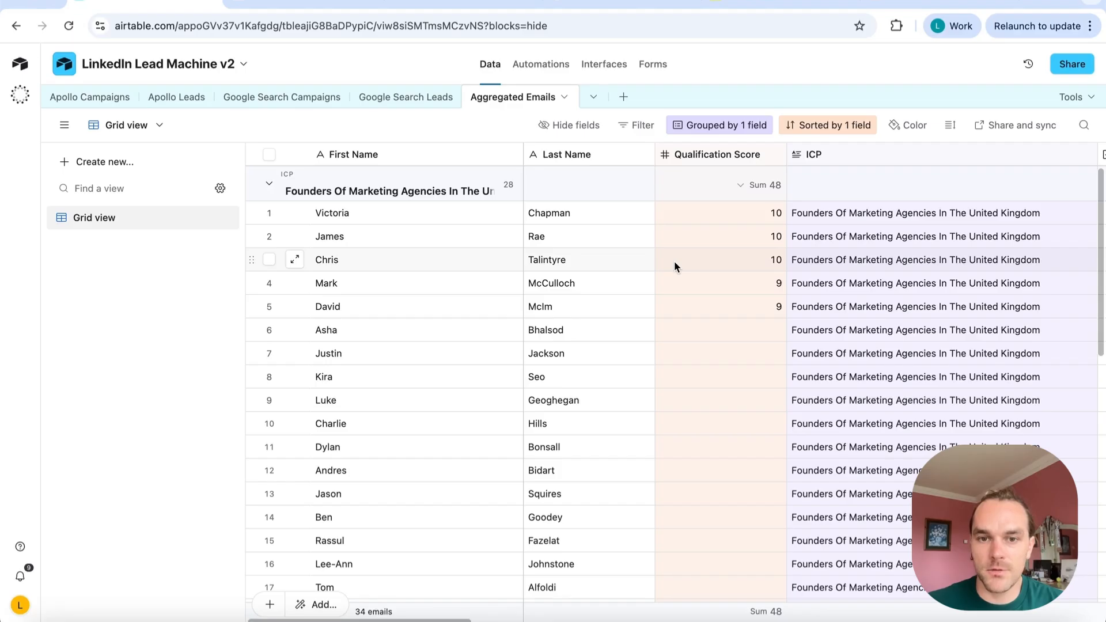
pyautogui.hscroll(5, 674, 261)
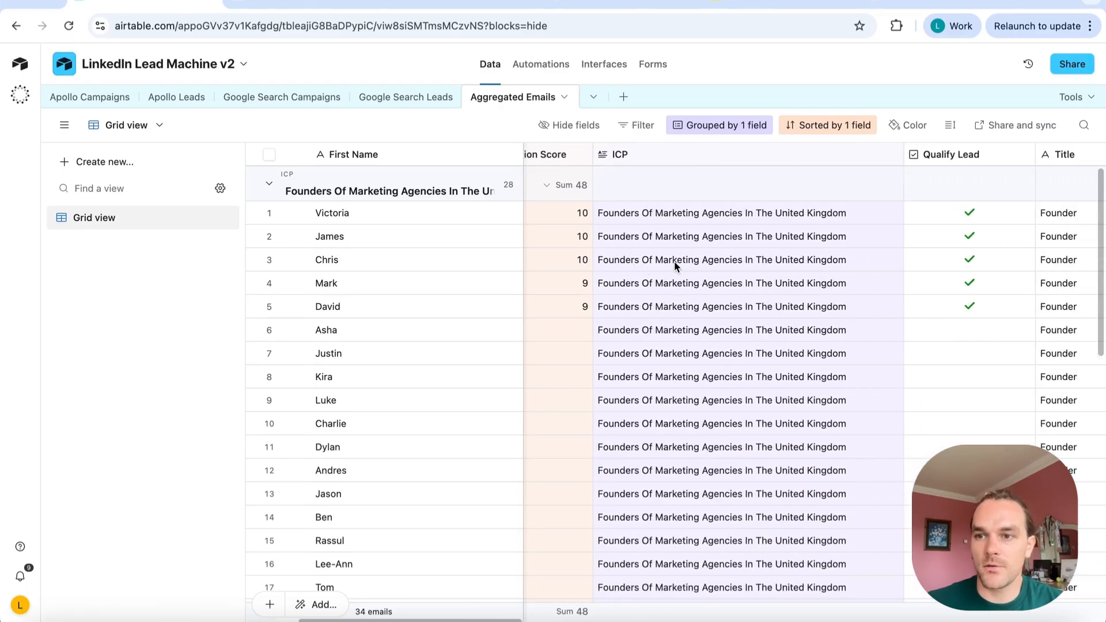
pyautogui.hscroll(-2, 674, 261)
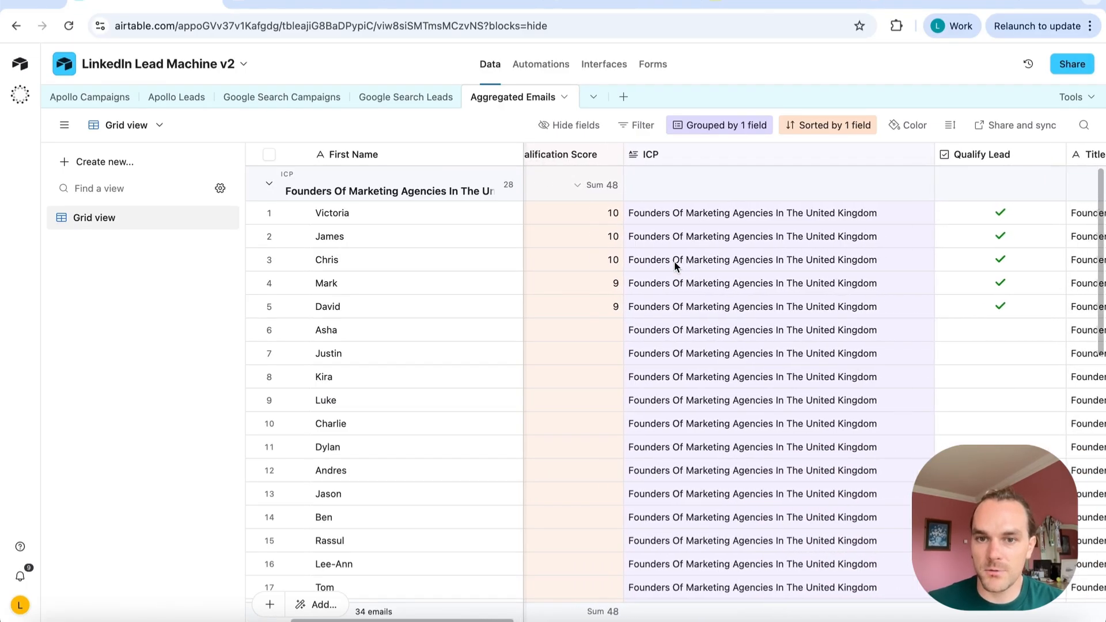
pyautogui.hscroll(-1, 674, 261)
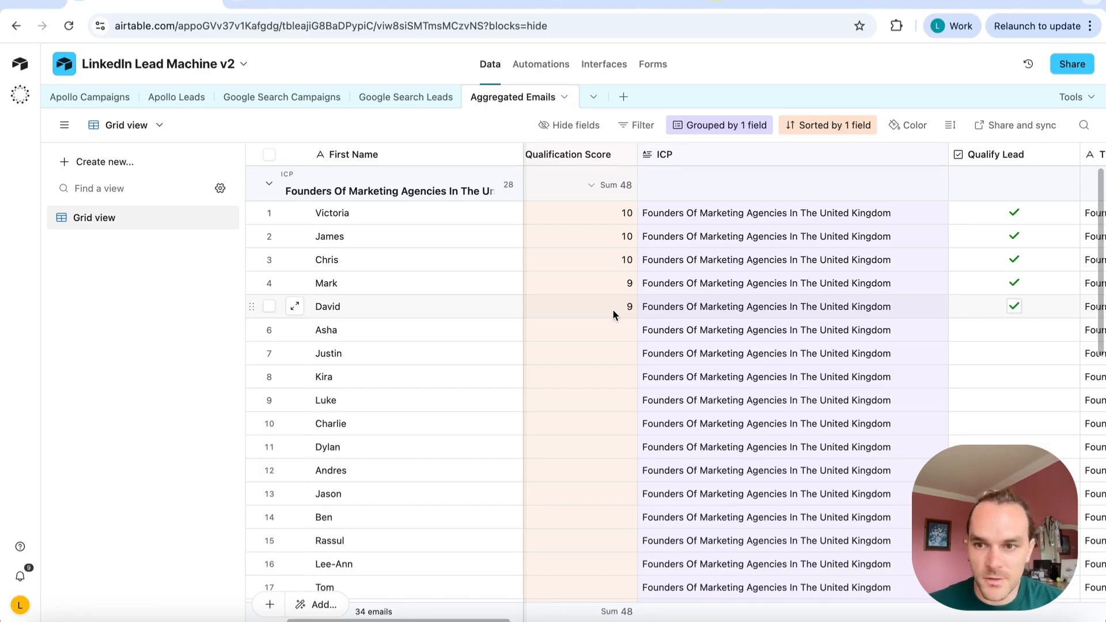
pyautogui.hscroll(4, 613, 308)
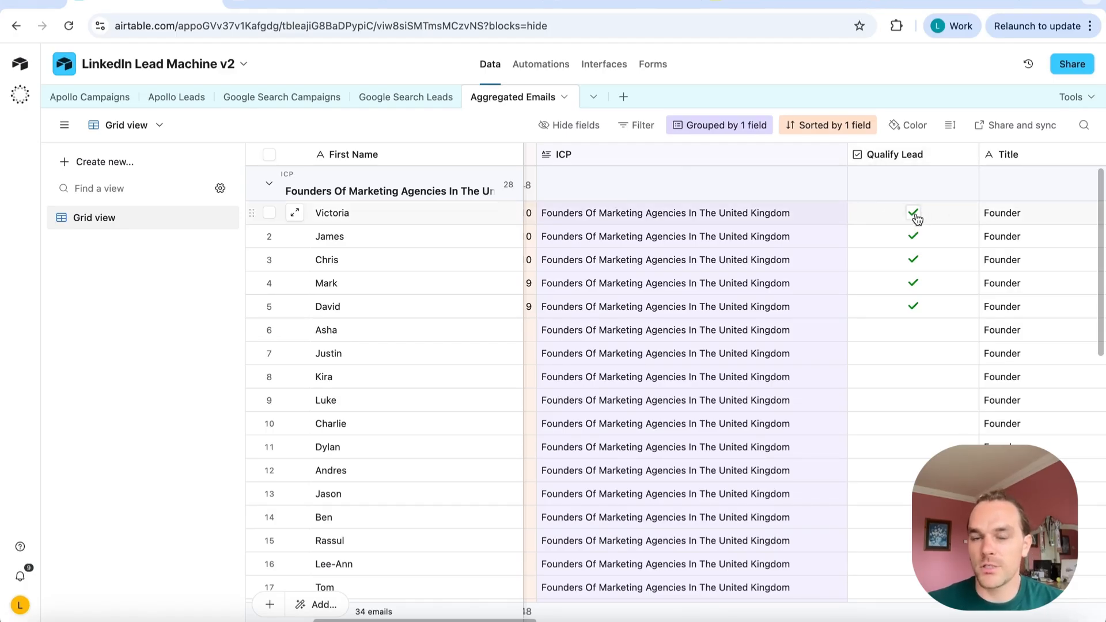
# In the Qualify Leads automation, inspect the script action's webhook configuration and the record-matching trigger's conditions
pyautogui.click(545, 65)
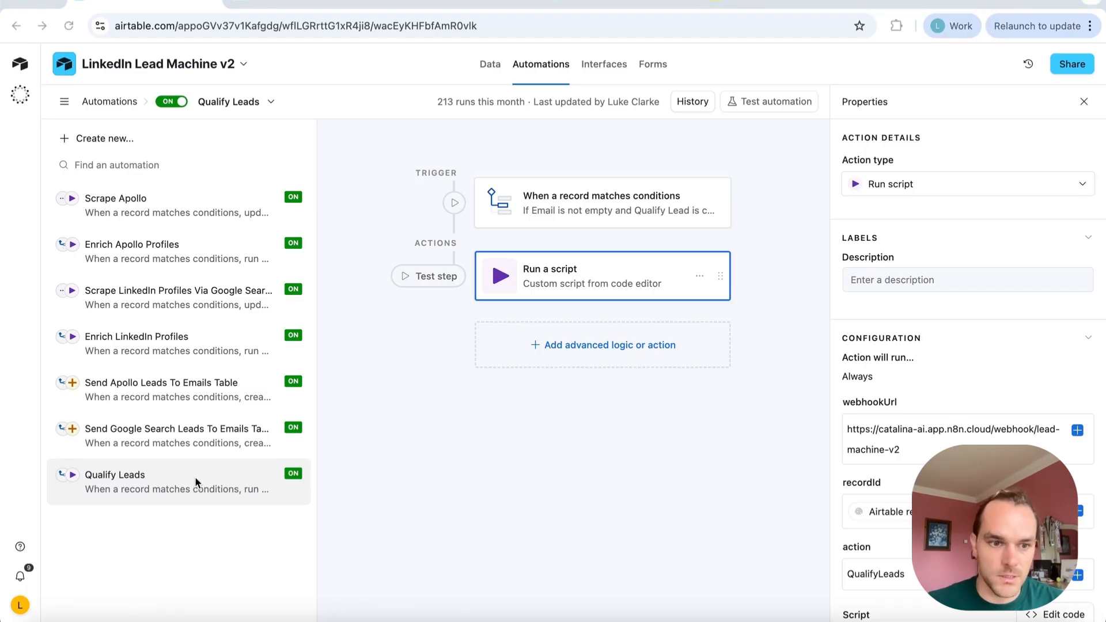
pyautogui.scroll(-5, 861, 400)
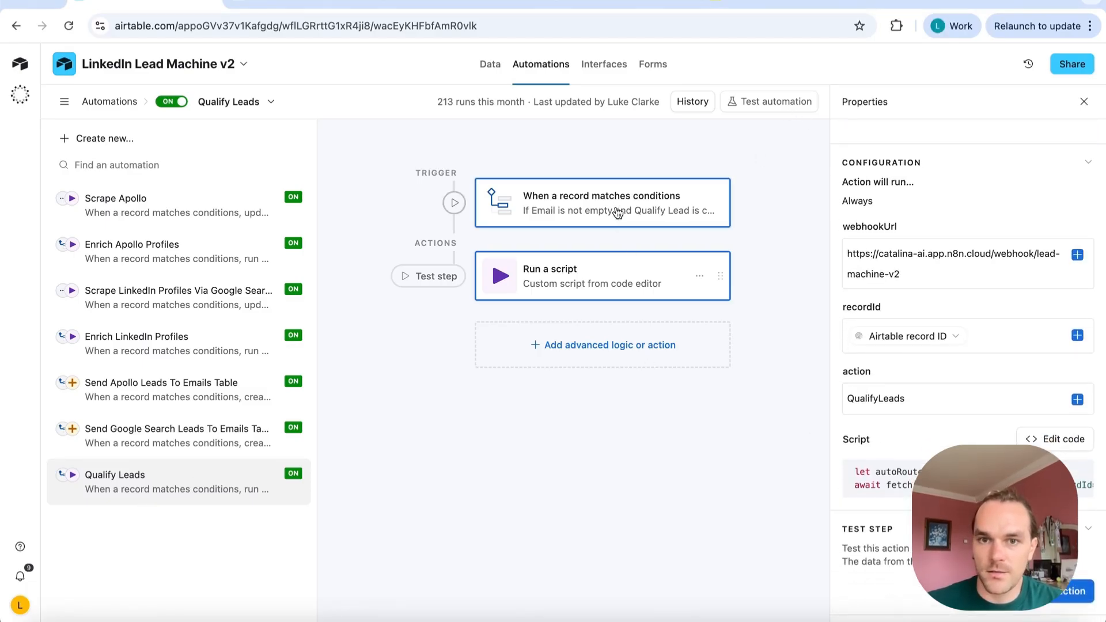
pyautogui.click(617, 214)
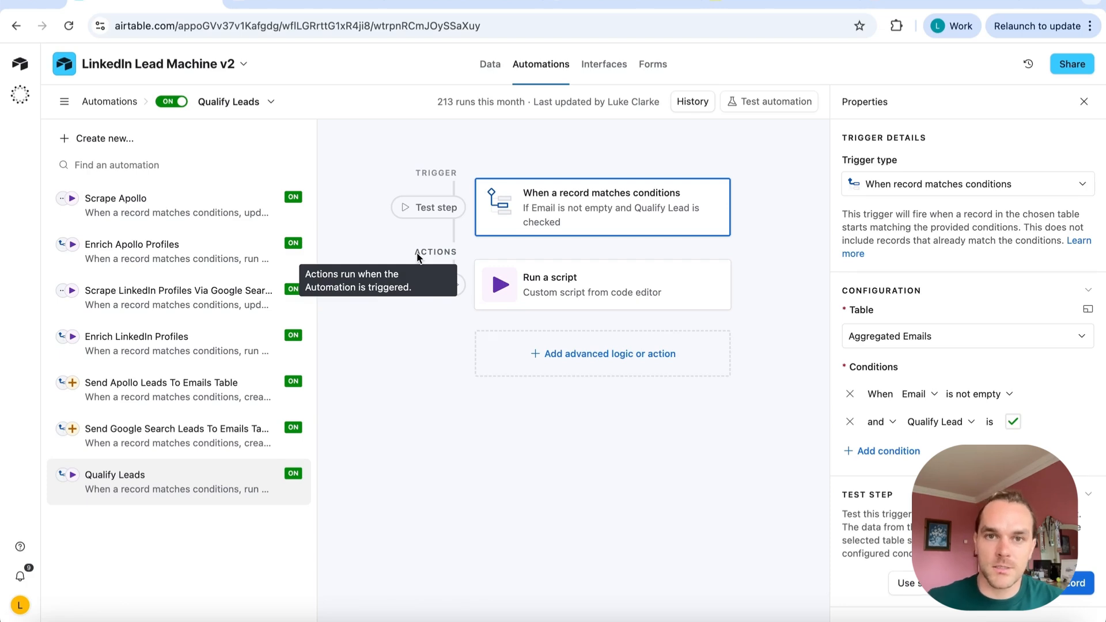
# Return to the base's data and view the Apollo Campaigns table from its ICP Details and Apollo Search URL fields
pyautogui.click(490, 65)
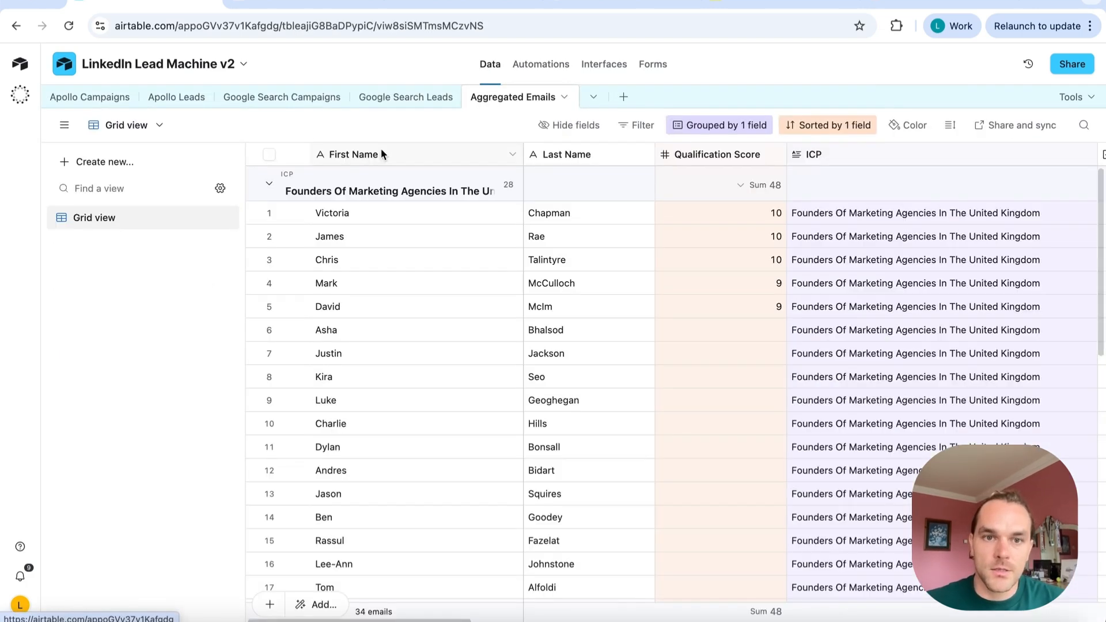
pyautogui.click(89, 98)
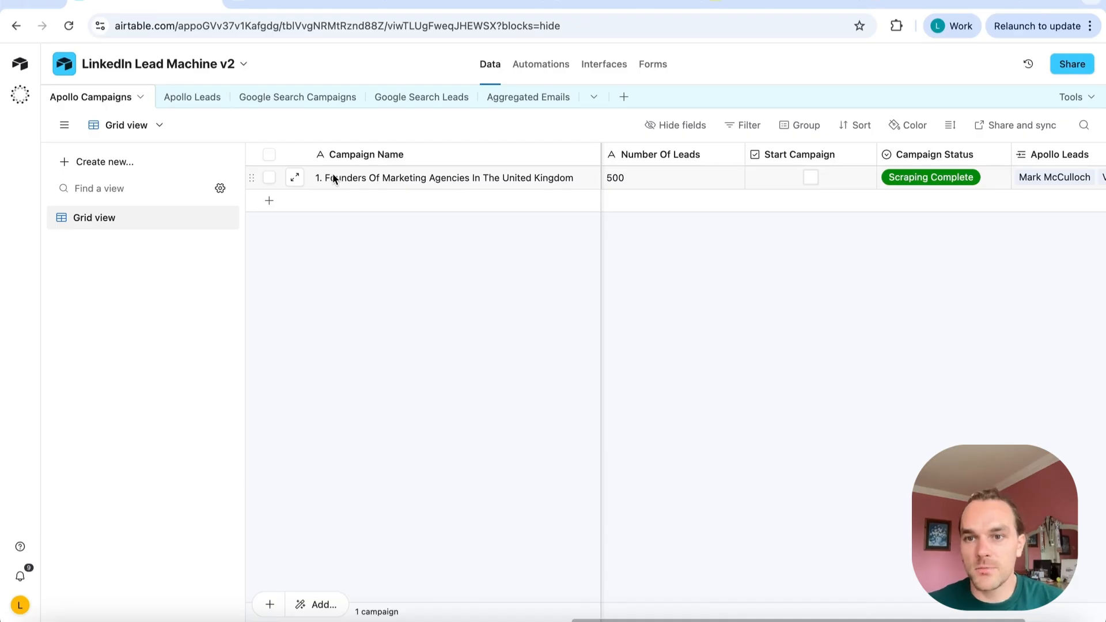
pyautogui.hscroll(-10, 333, 178)
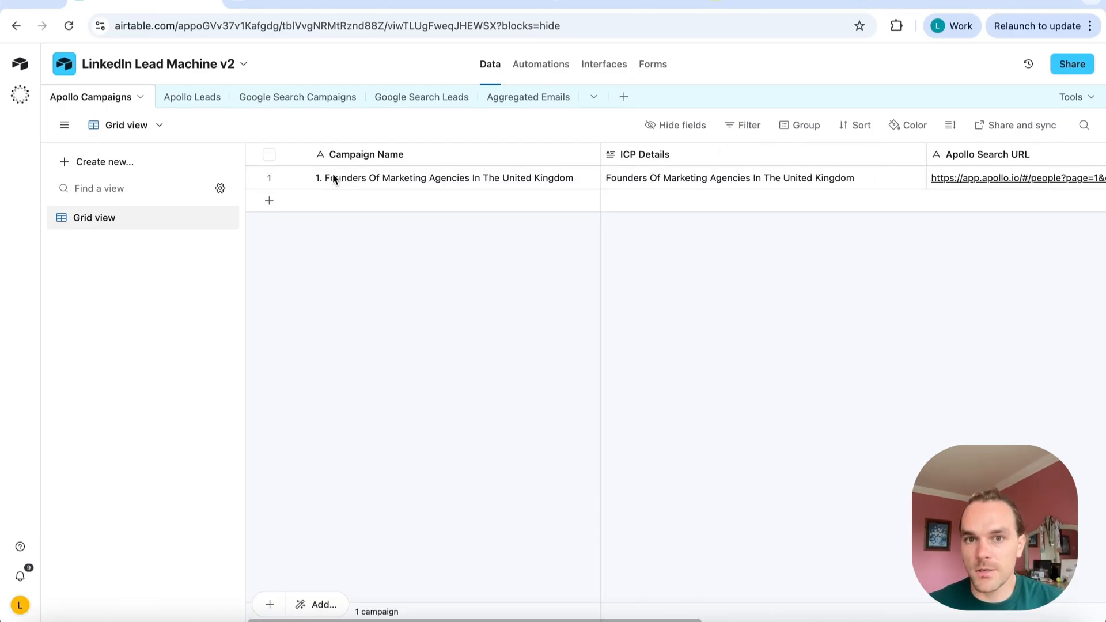
# Open the Scrape Apollo automation and inspect the table, record ID and Campaign Status settings of its Update record action
pyautogui.click(541, 64)
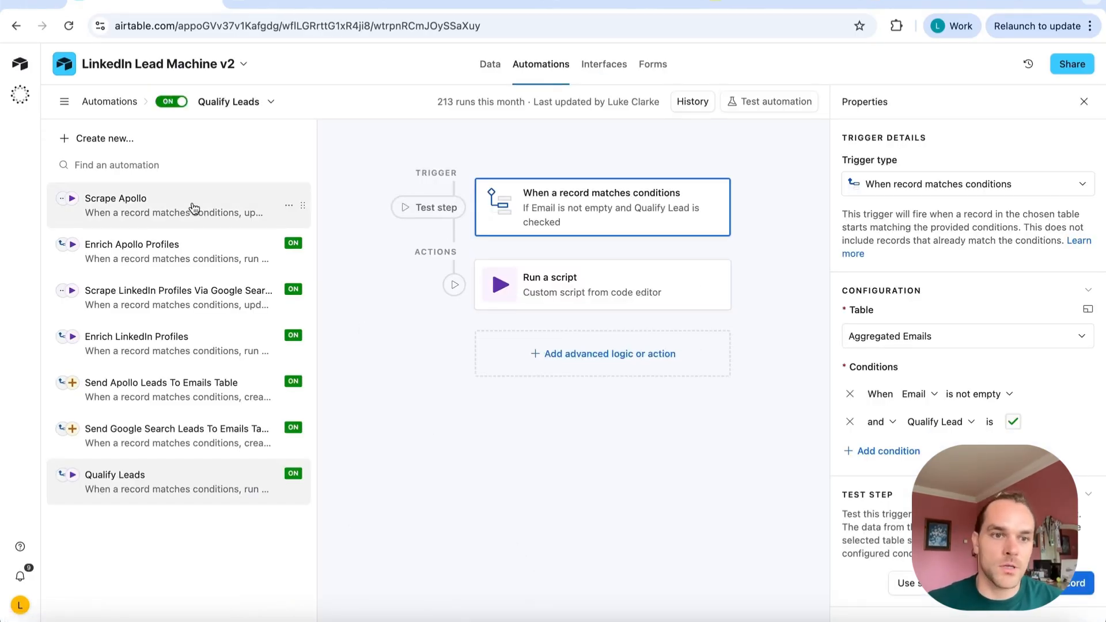
pyautogui.click(126, 211)
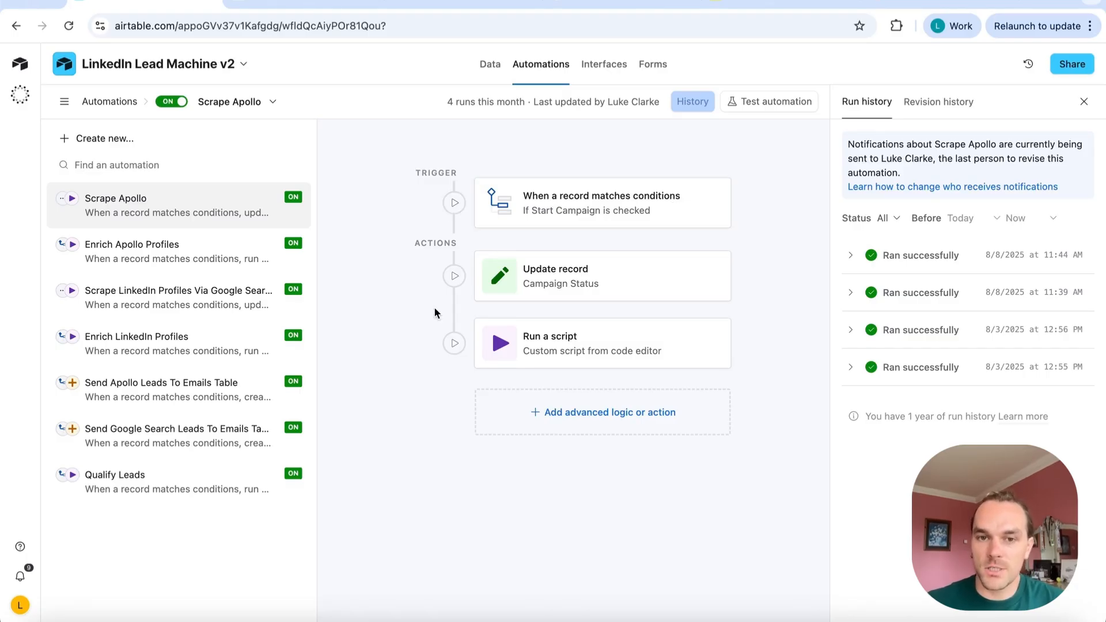
pyautogui.click(602, 286)
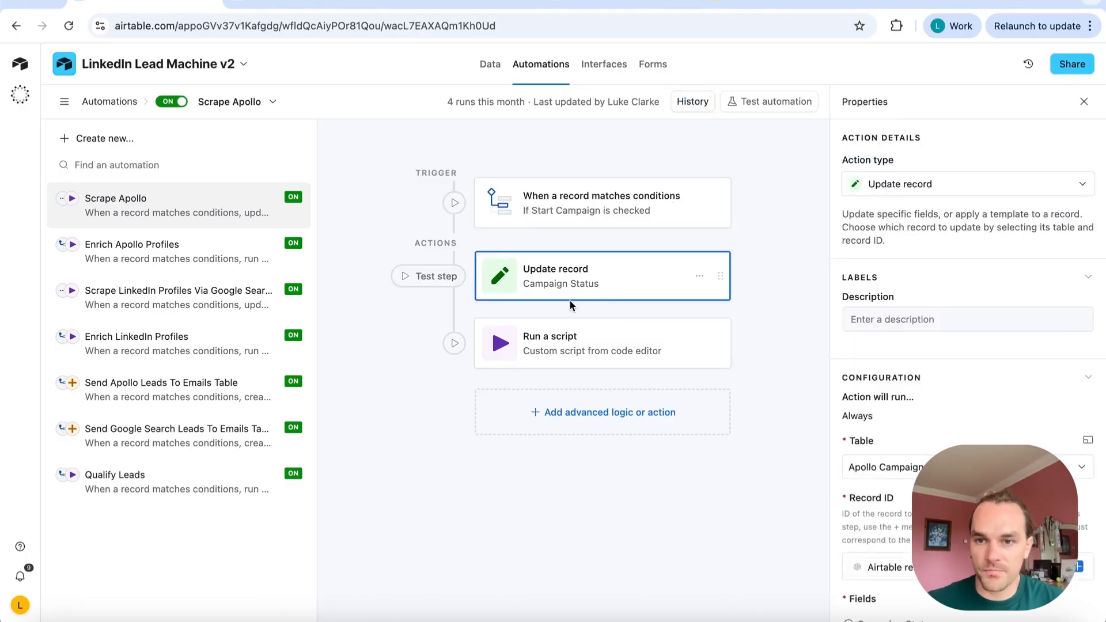
pyautogui.scroll(-4, 881, 291)
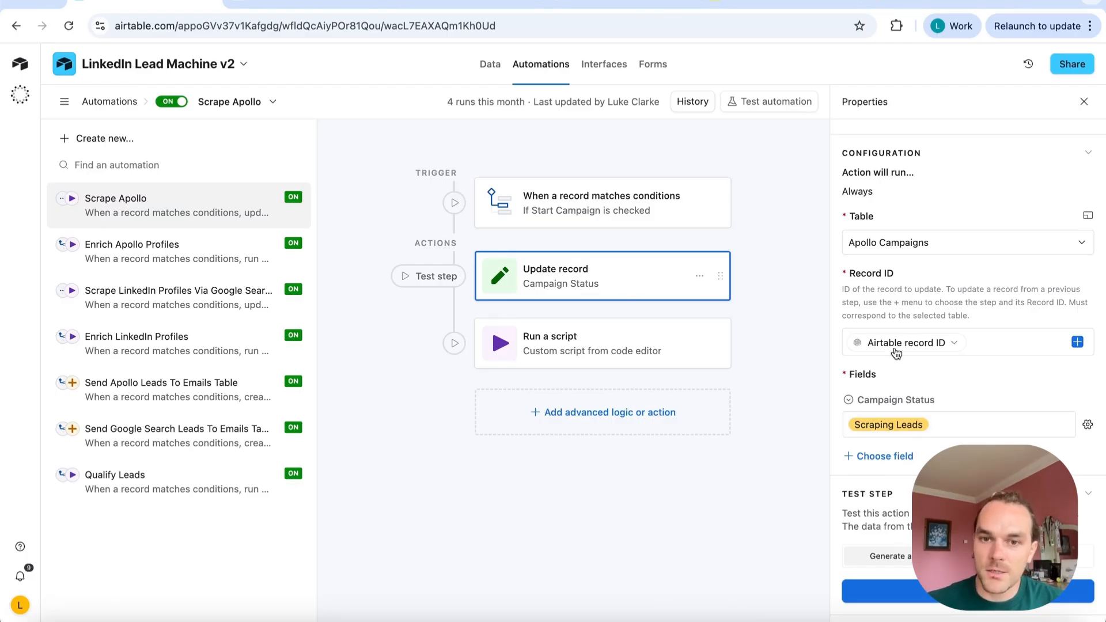
# Open the code of the Scrape Apollo script action and inspect the values of its webhookUrl, recordId and action input variables
pyautogui.click(596, 337)
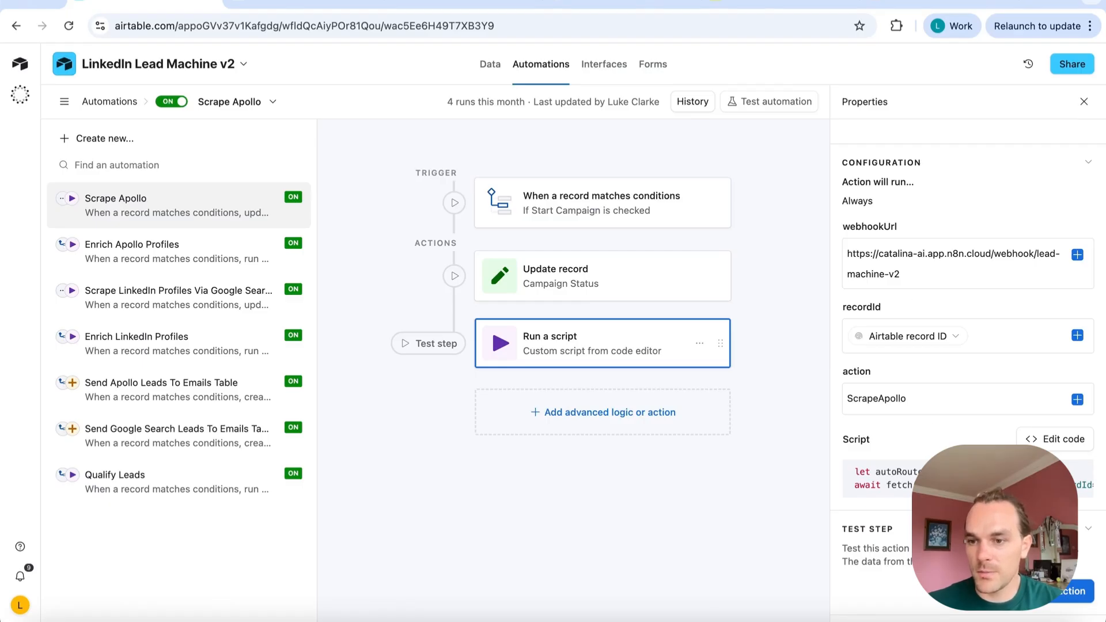
pyautogui.click(1063, 439)
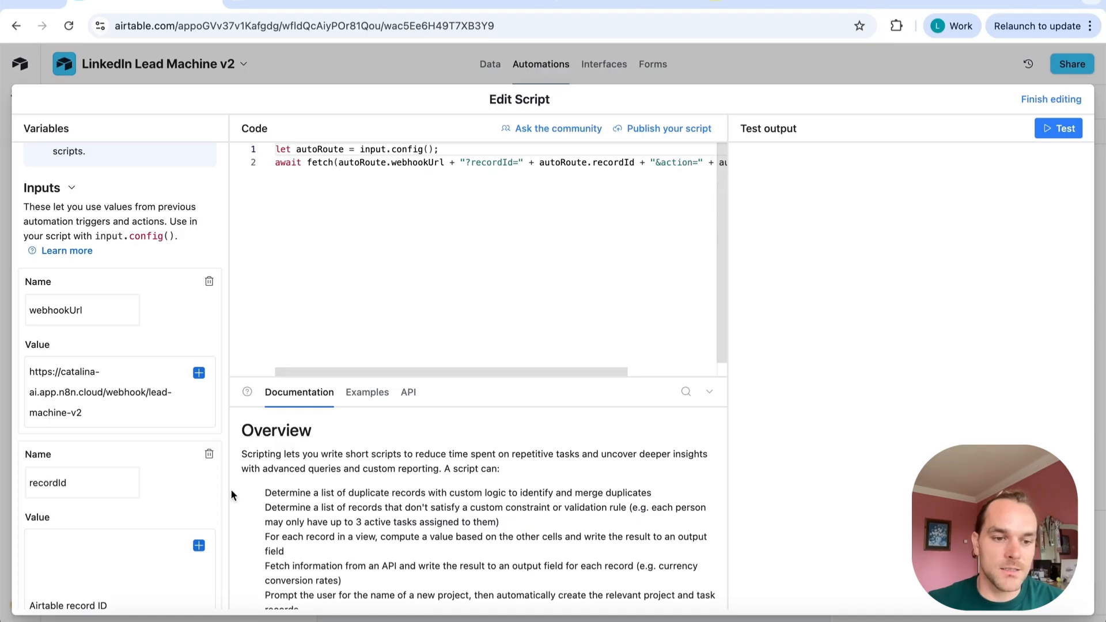
pyautogui.scroll(-3, 38, 541)
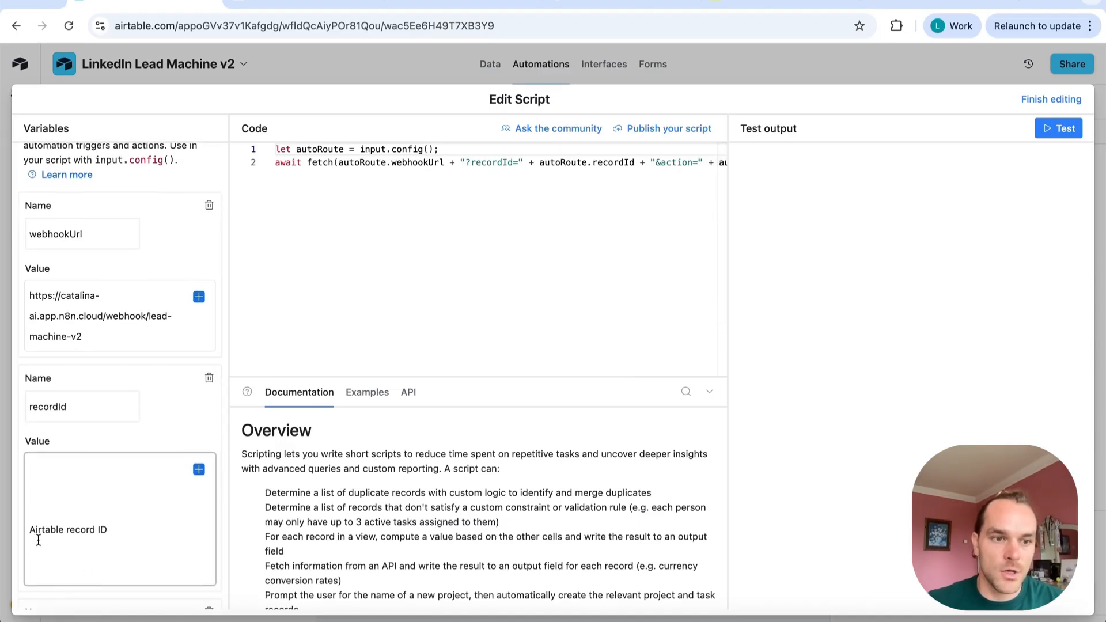
pyautogui.click(94, 337)
pyautogui.moveTo(101, 343); pyautogui.dragTo(24, 297)
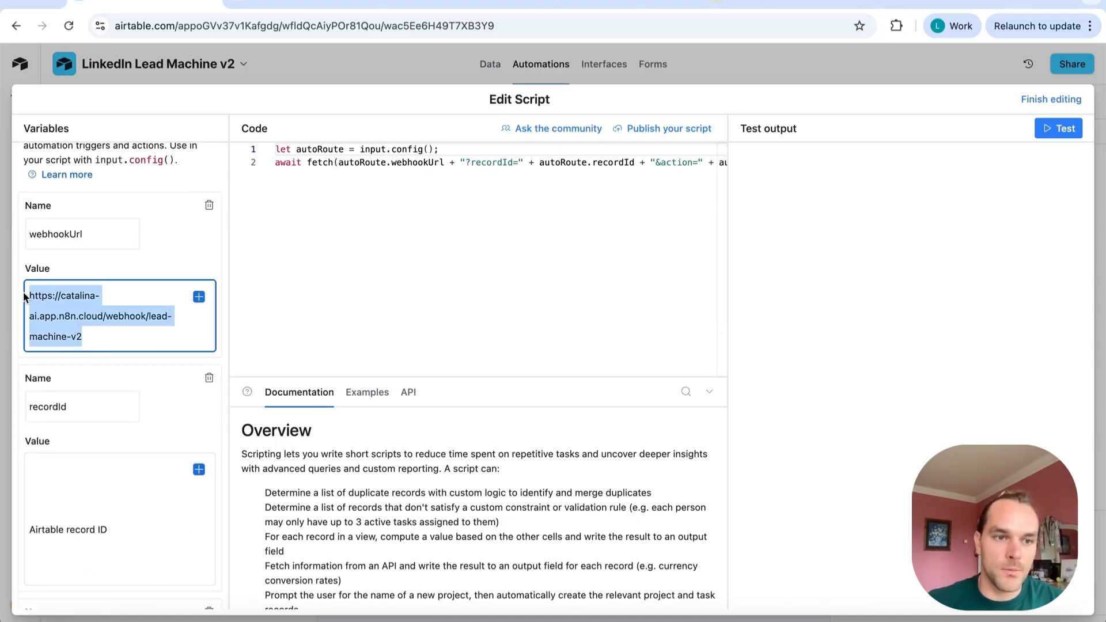
pyautogui.scroll(-5, 94, 367)
pyautogui.moveTo(106, 507); pyautogui.dragTo(26, 513)
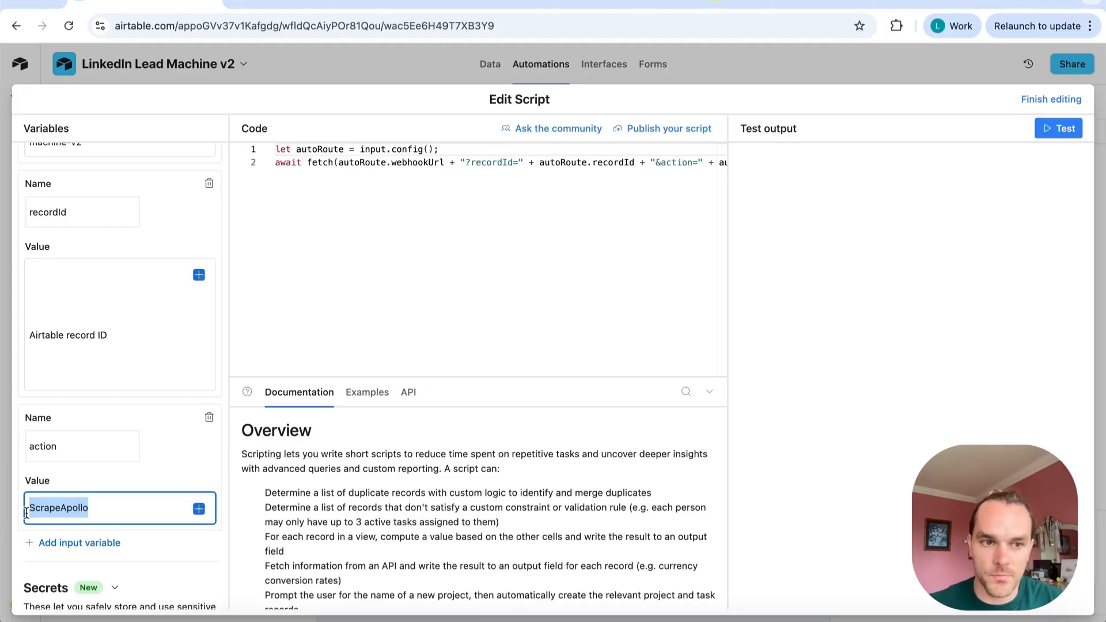
pyautogui.scroll(5, 26, 513)
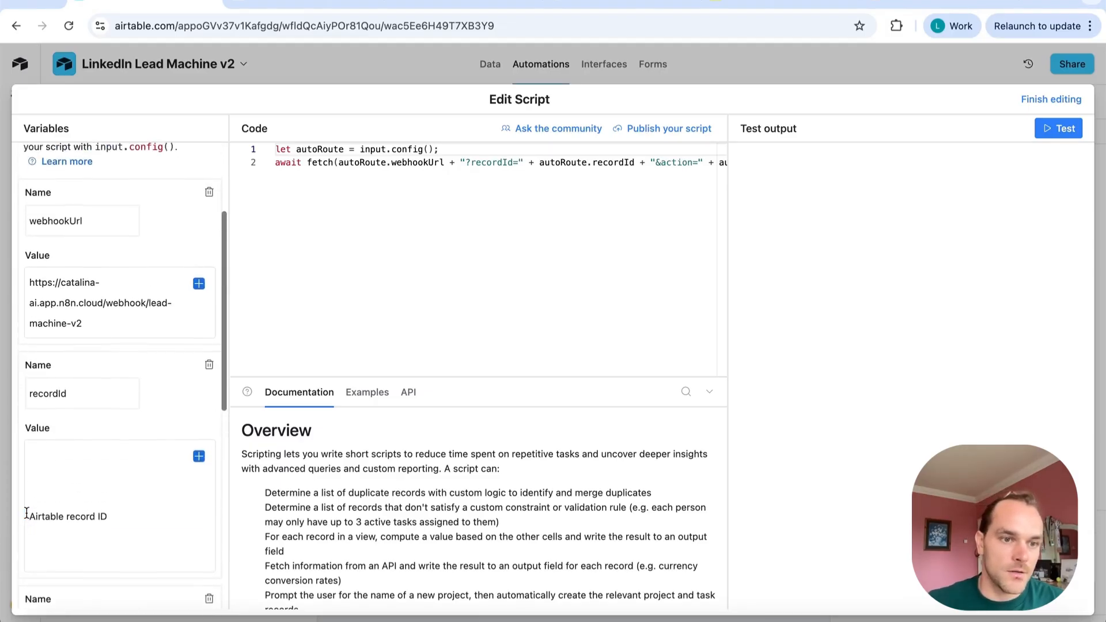
pyautogui.scroll(-1, 26, 512)
pyautogui.click(108, 354)
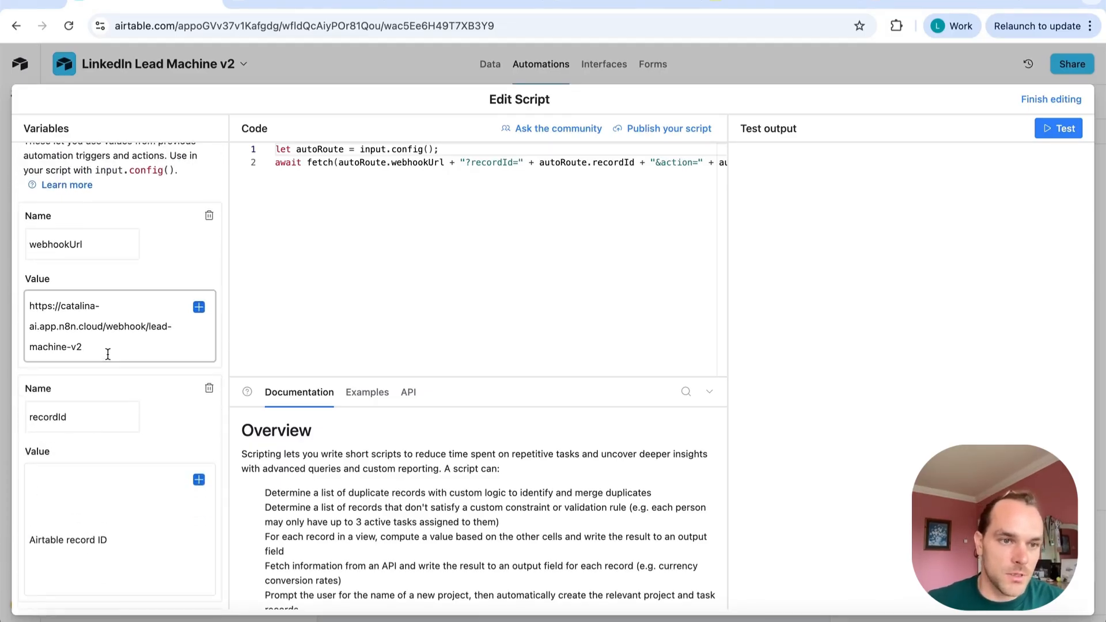
pyautogui.tripleClick(107, 350)
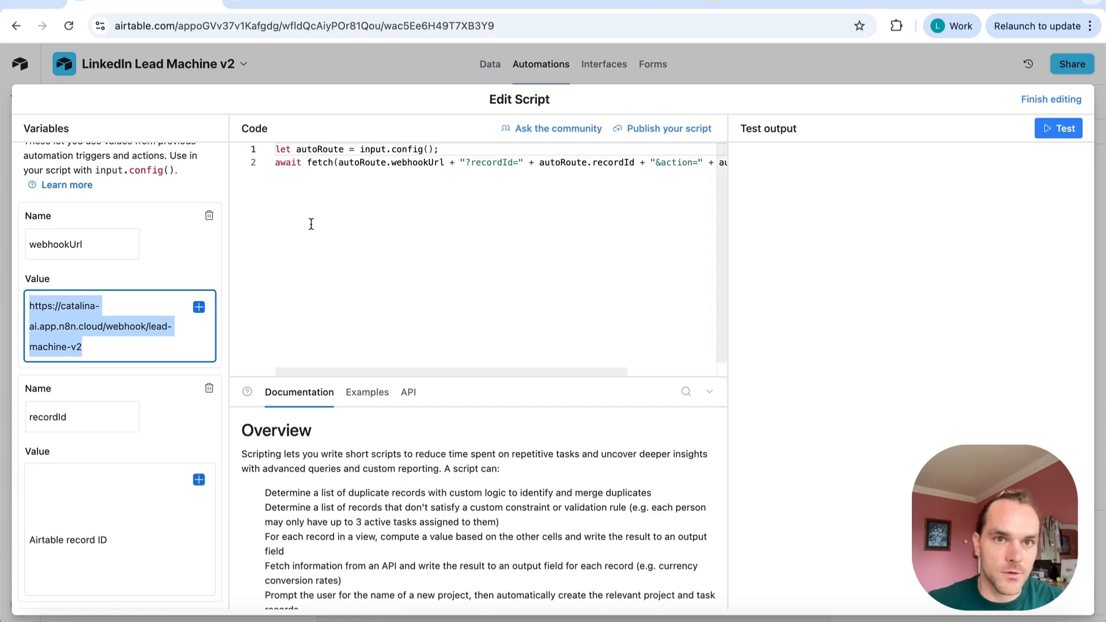
# Switch to the LinkedIn Lead Machine v2 workflow editor in n8n and copy the Webhook node's production URL
pyautogui.click(463, 2)
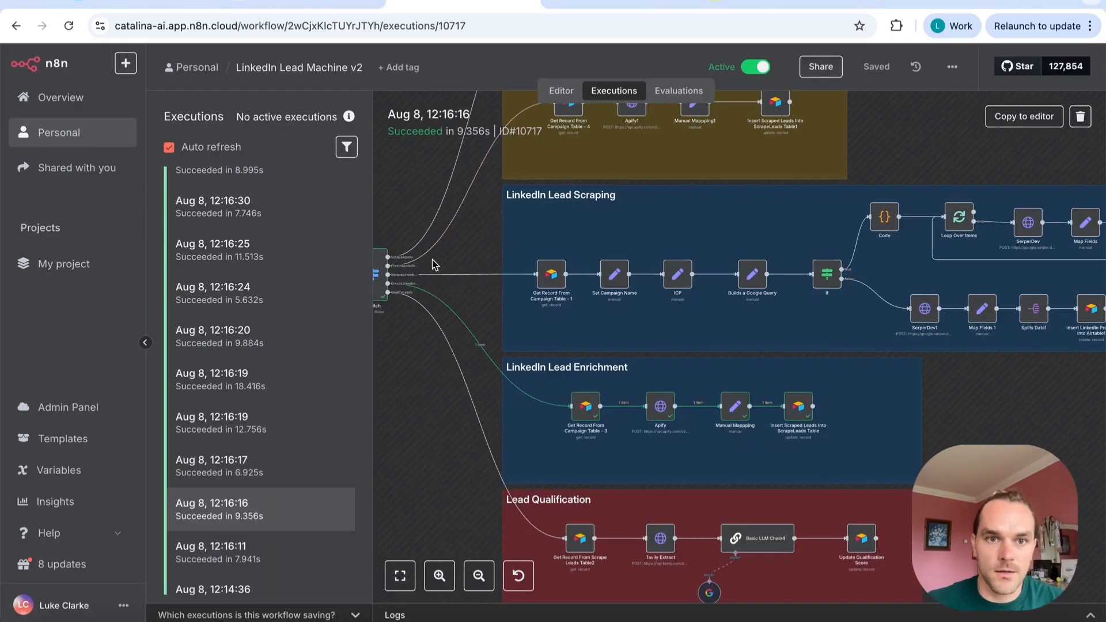
pyautogui.click(562, 91)
pyautogui.scroll(3, 269, 348)
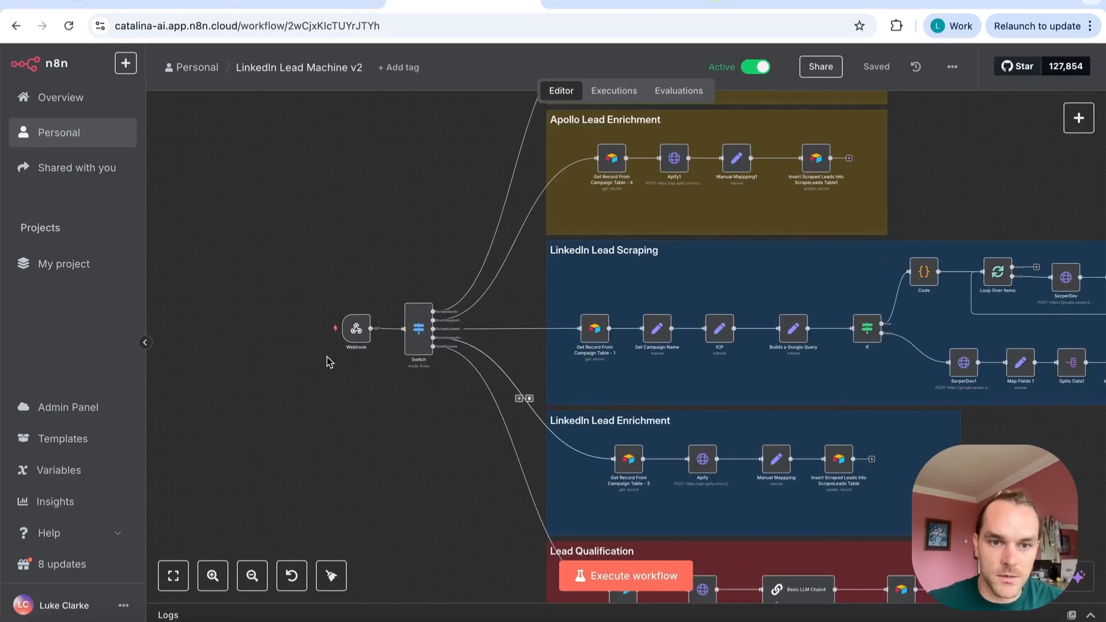
pyautogui.doubleClick(356, 338)
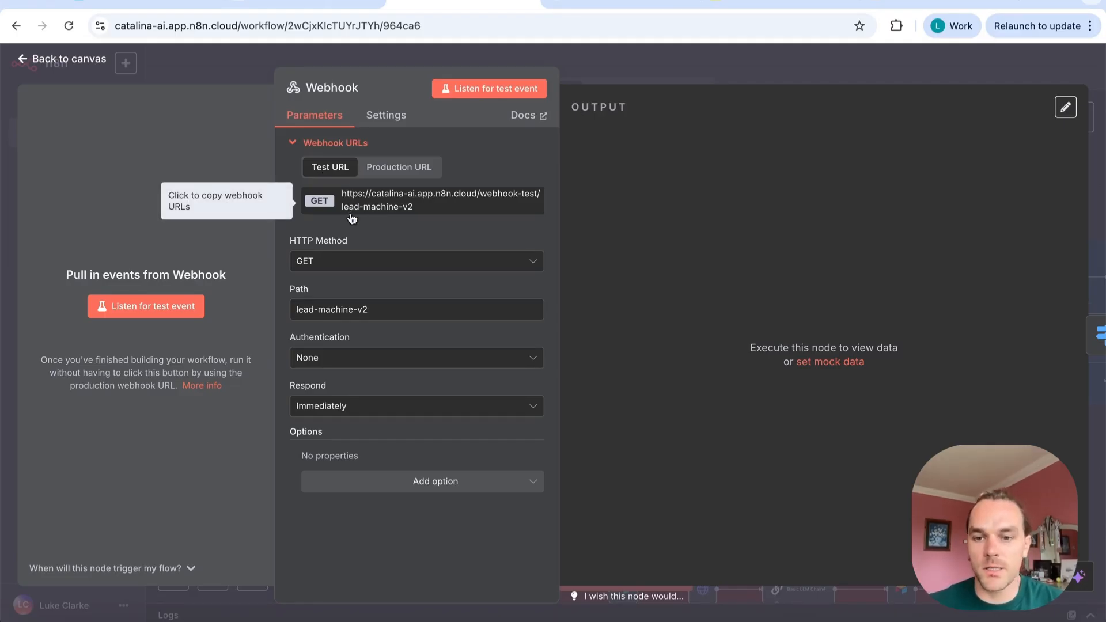
pyautogui.click(398, 171)
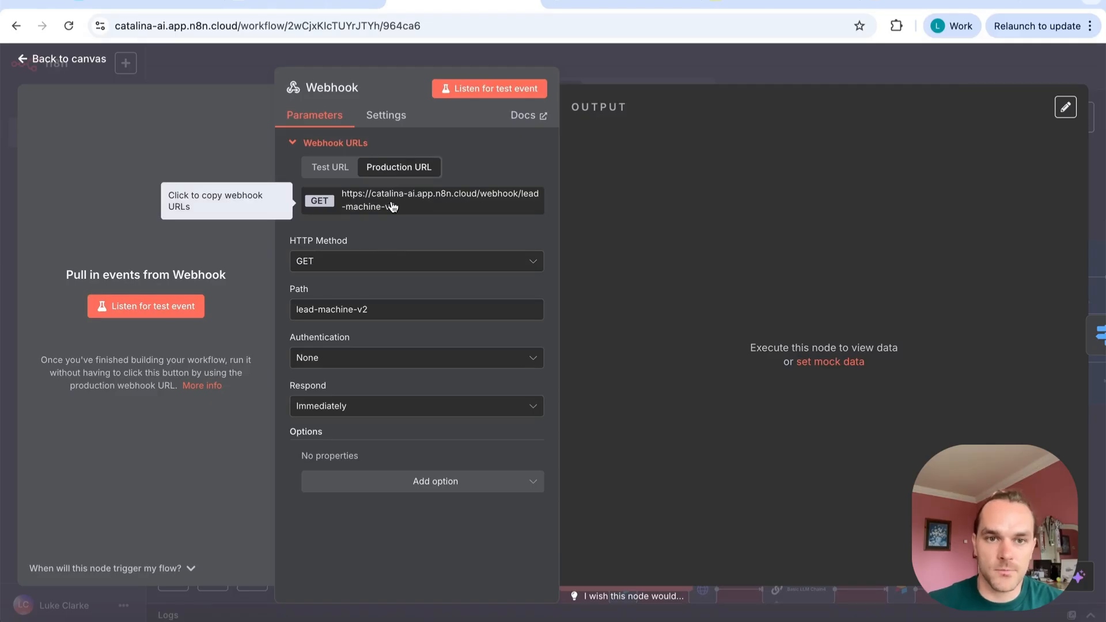
pyautogui.click(367, 208)
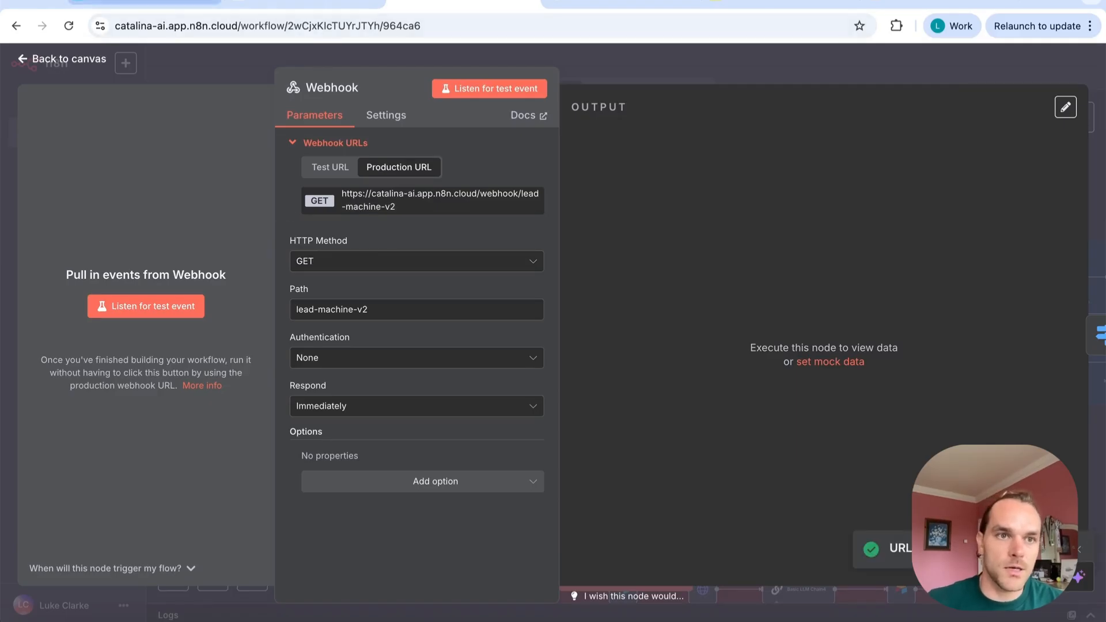
# Back in Airtable, match the webhookUrl, recordId and action variables to their references in the script code, and close the script editor
pyautogui.click(144, 3)
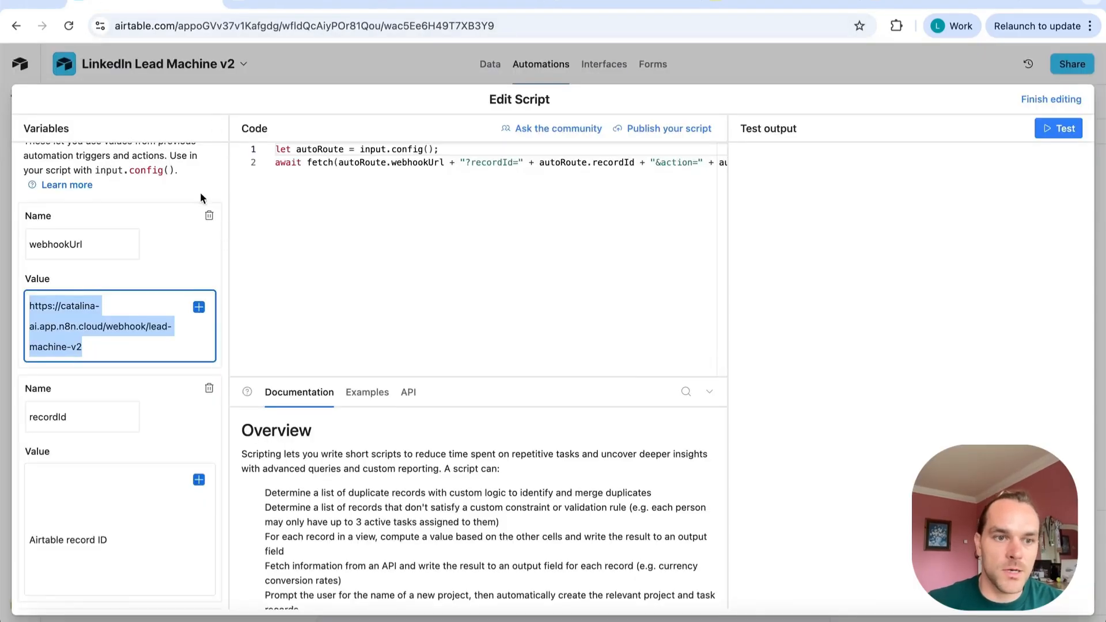
pyautogui.doubleClick(51, 246)
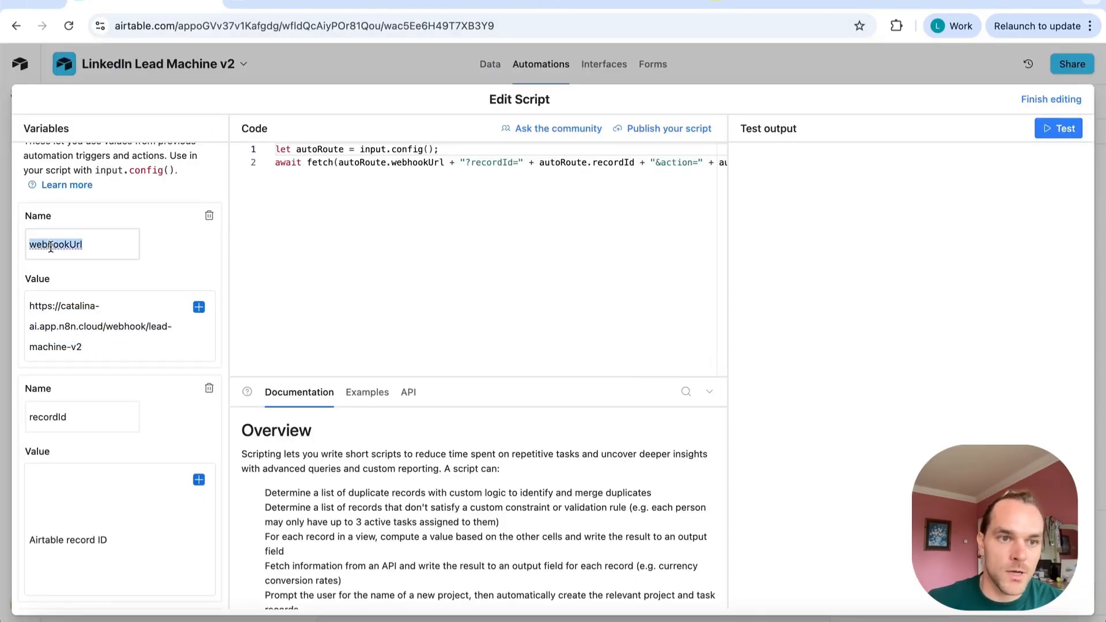
pyautogui.doubleClick(435, 162)
pyautogui.click(138, 345)
pyautogui.moveTo(167, 352); pyautogui.dragTo(3, 267)
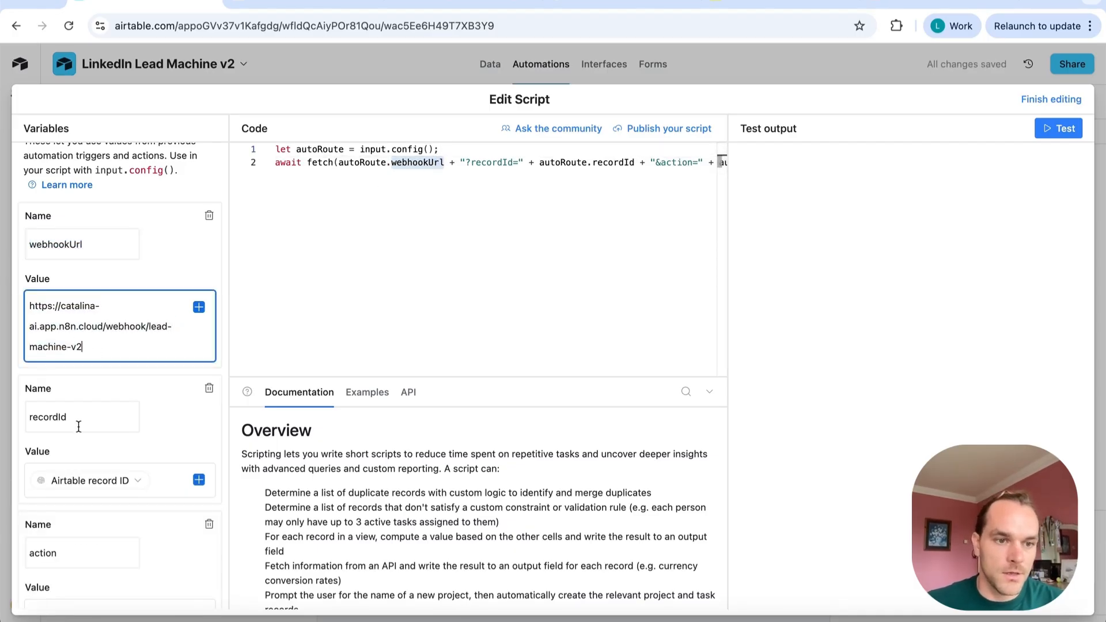
pyautogui.doubleClick(623, 166)
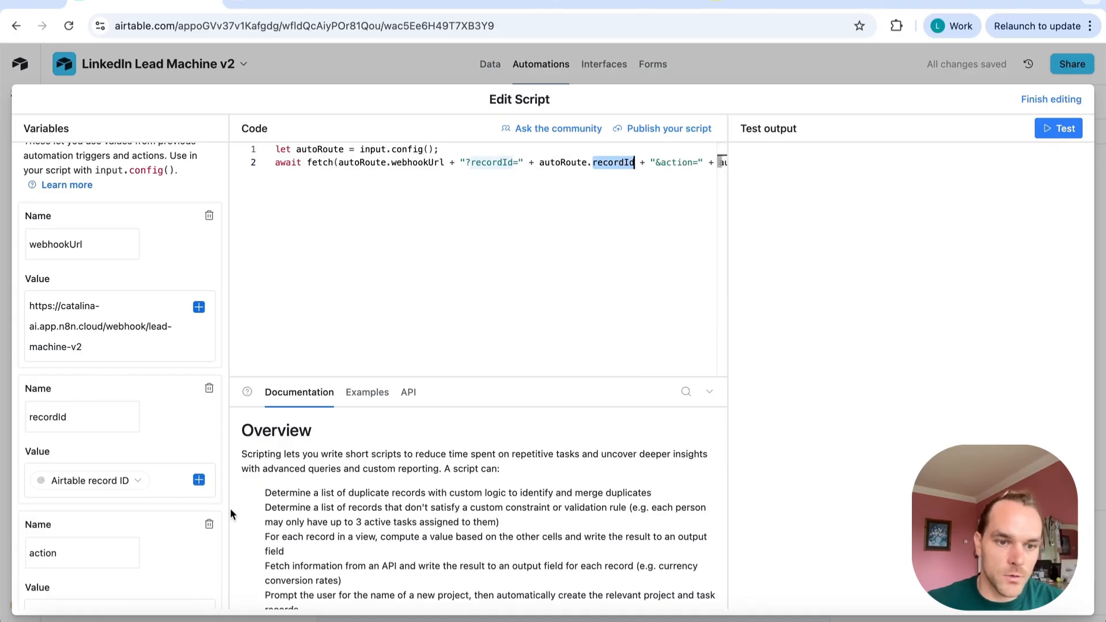
pyautogui.moveTo(78, 482)
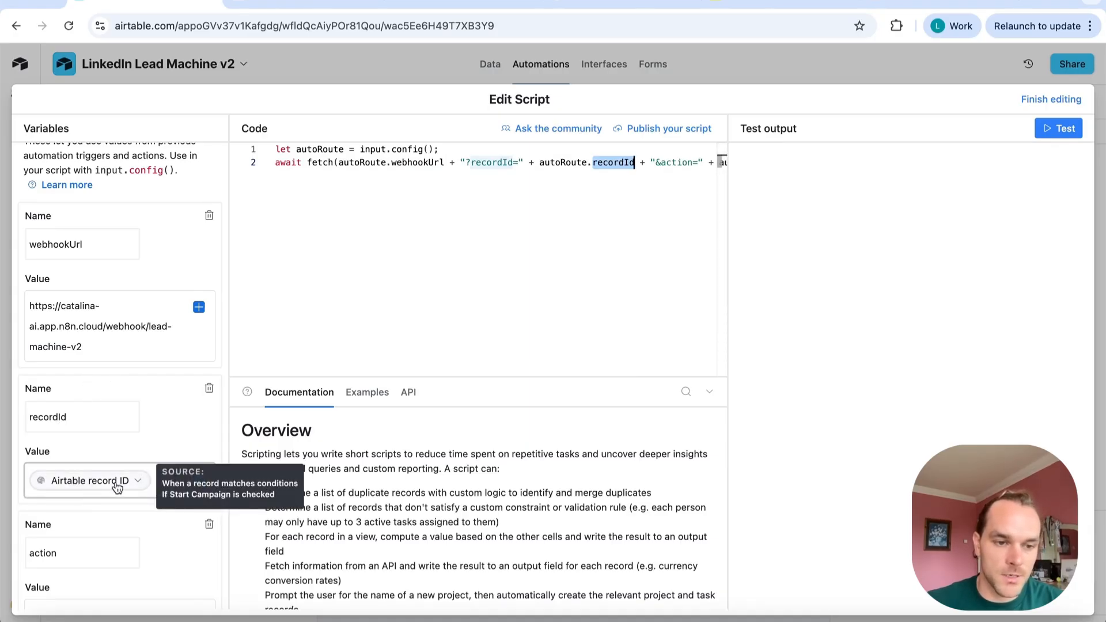
pyautogui.scroll(-1, 121, 489)
pyautogui.moveTo(58, 515); pyautogui.dragTo(23, 519)
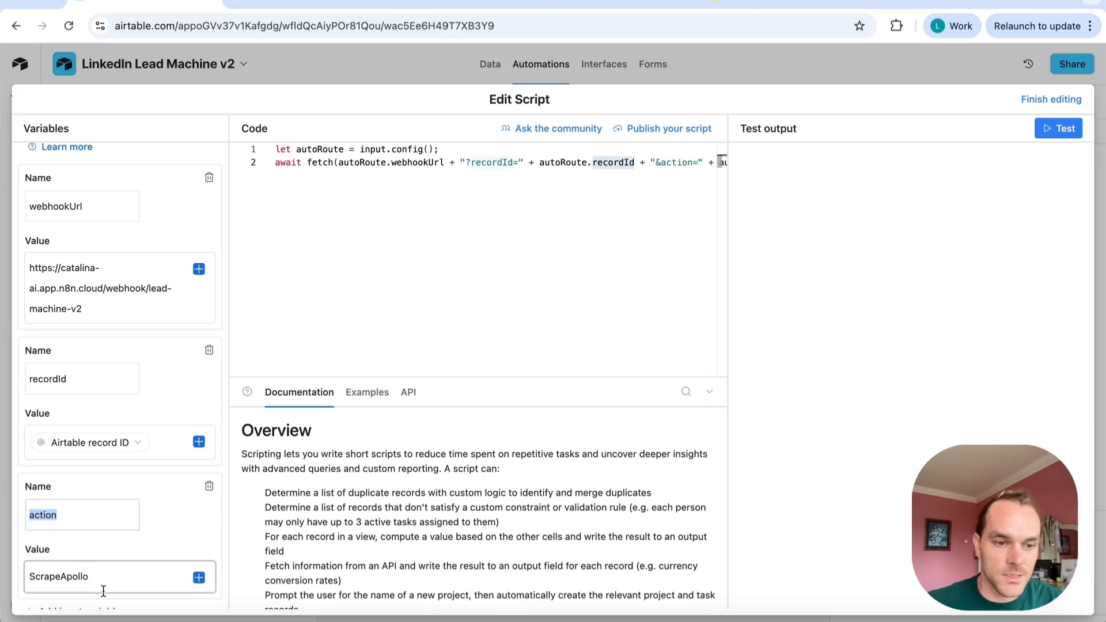
pyautogui.scroll(-1, 104, 588)
pyautogui.click(301, 73)
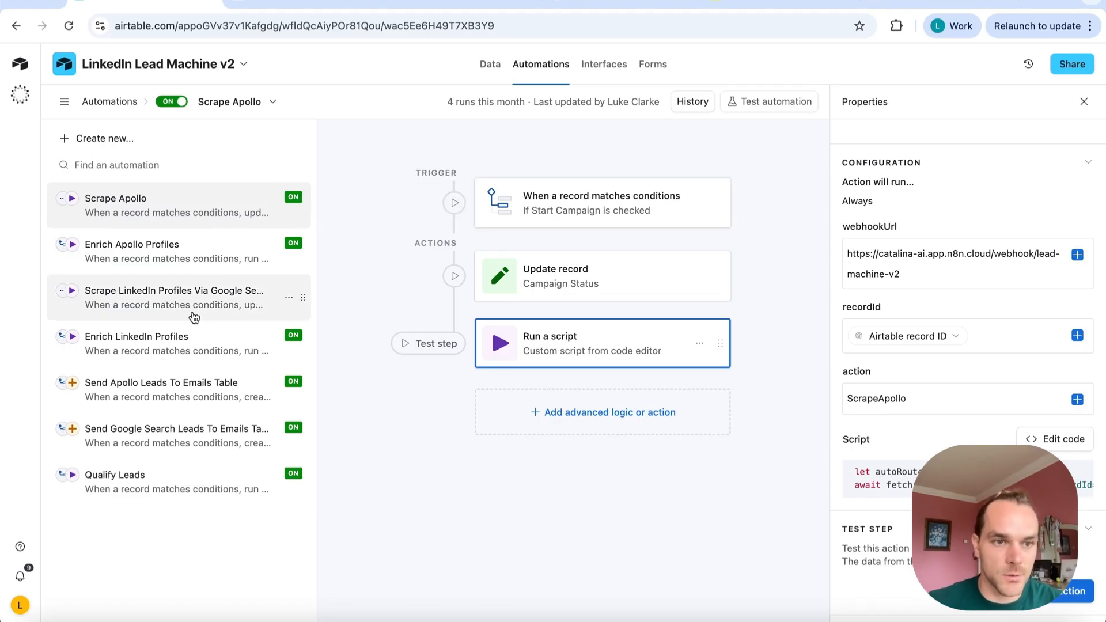
# Open the Enrich Apollo Profiles automation and inspect its script action's webhookUrl, recordId and action inputs
pyautogui.click(201, 273)
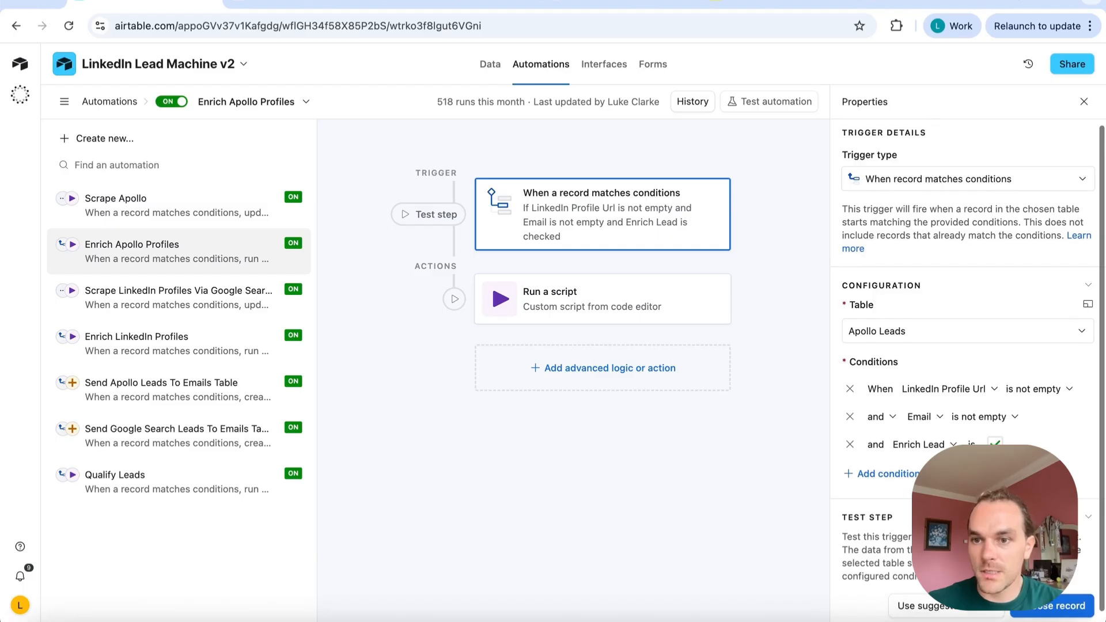
pyautogui.click(548, 308)
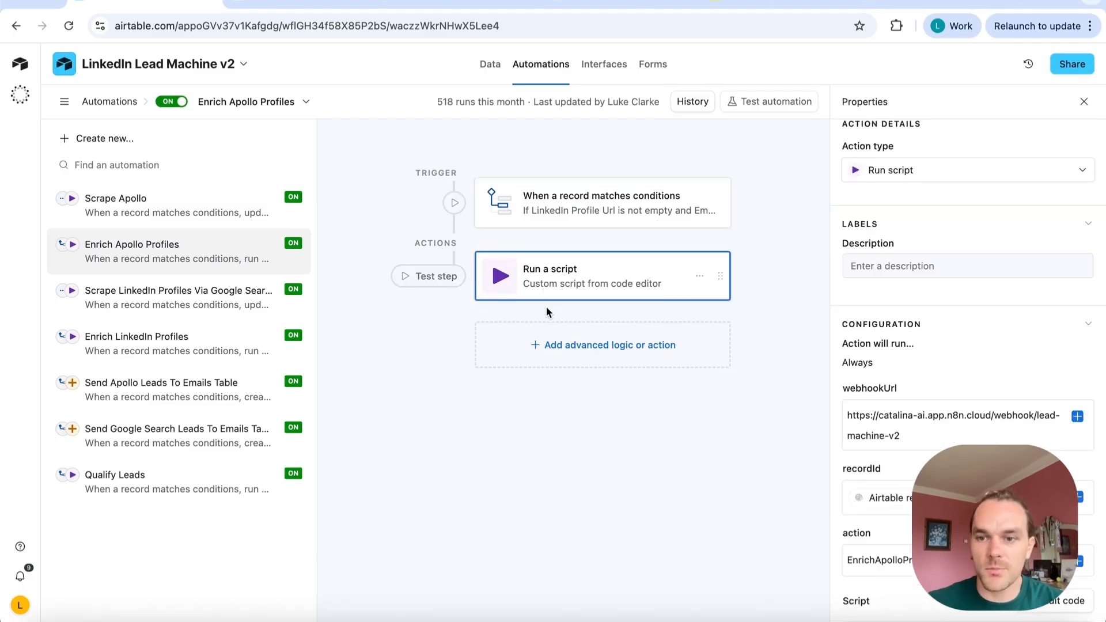
pyautogui.scroll(-1, 864, 392)
pyautogui.scroll(-3, 880, 402)
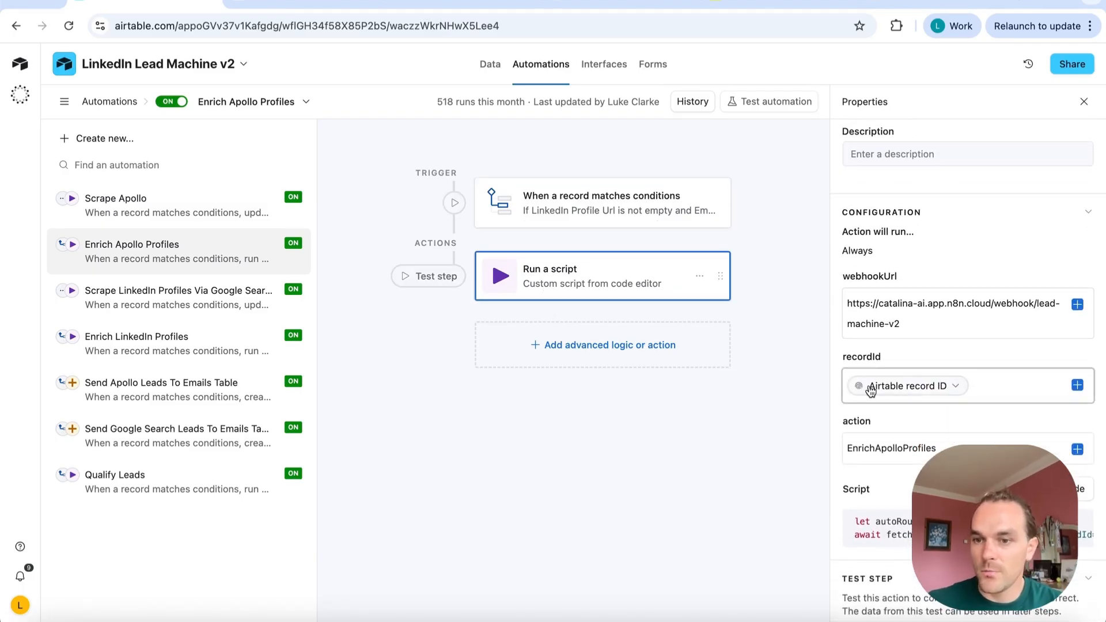
pyautogui.click(918, 447)
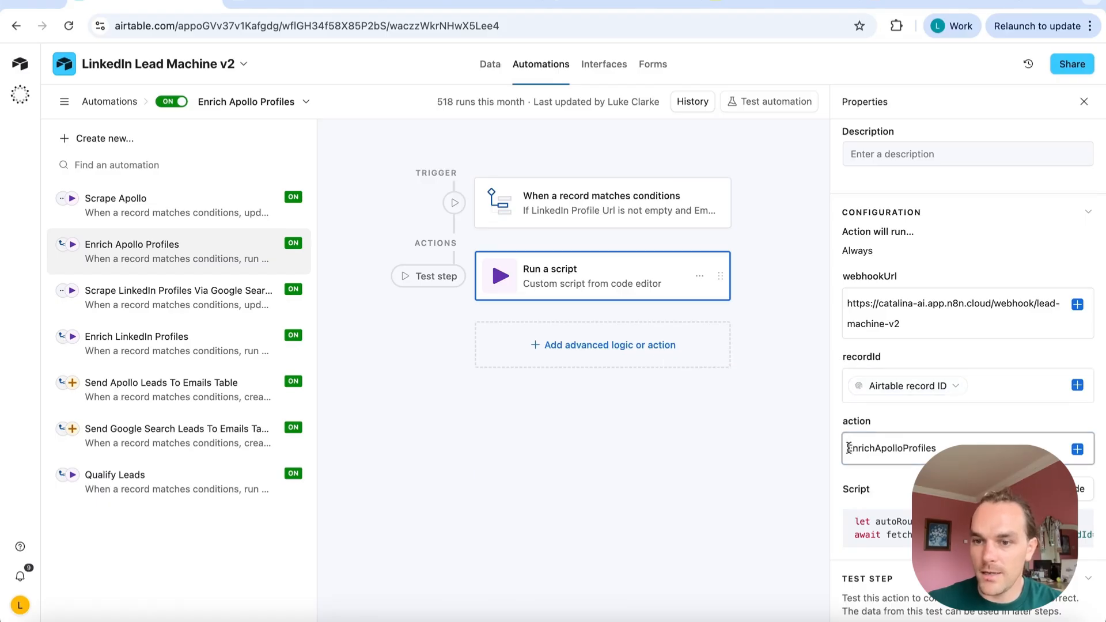
pyautogui.moveTo(848, 449); pyautogui.dragTo(989, 444)
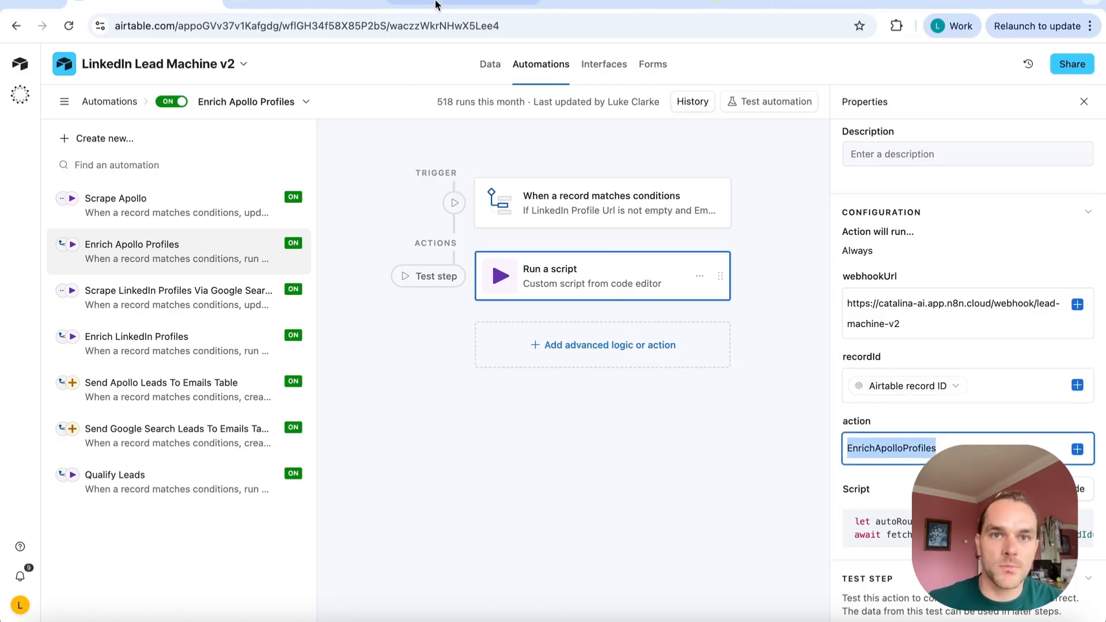
# Change the Scrape Apollo script's webhookUrl path to webhook-test/lead-machine-v2 and apply the update to the live automation
pyautogui.click(439, 3)
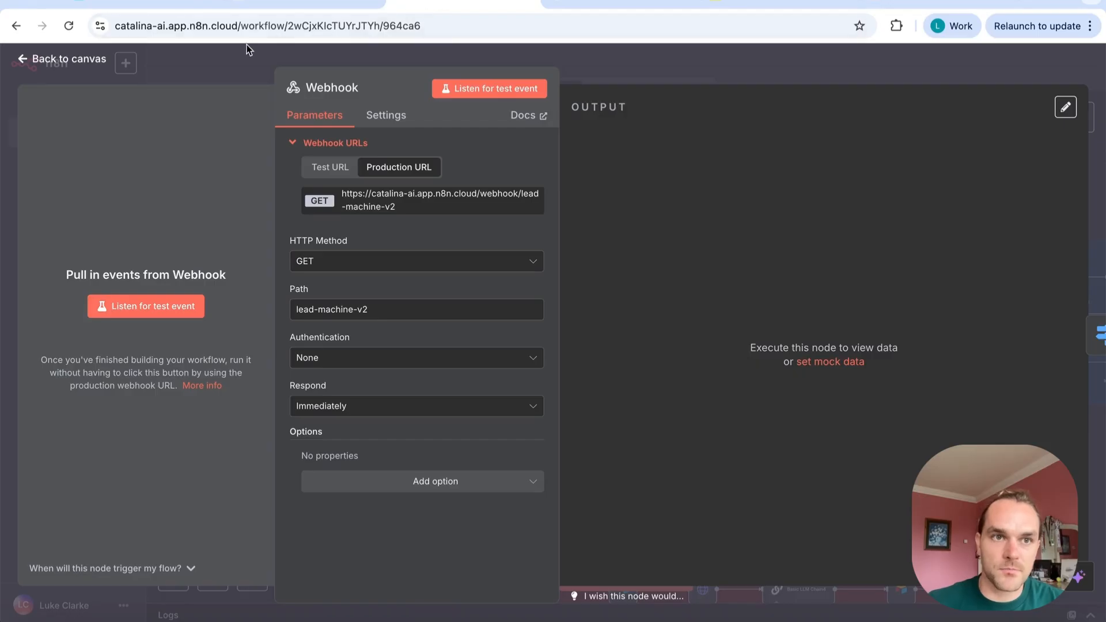
pyautogui.click(144, 4)
pyautogui.click(200, 206)
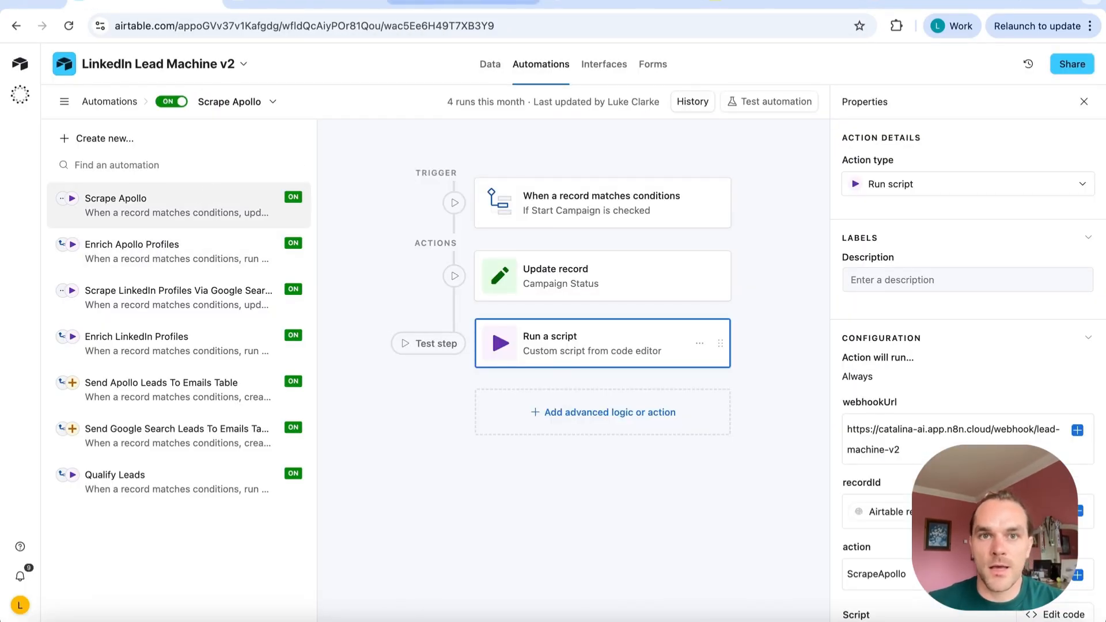
pyautogui.click(462, 3)
pyautogui.click(637, 79)
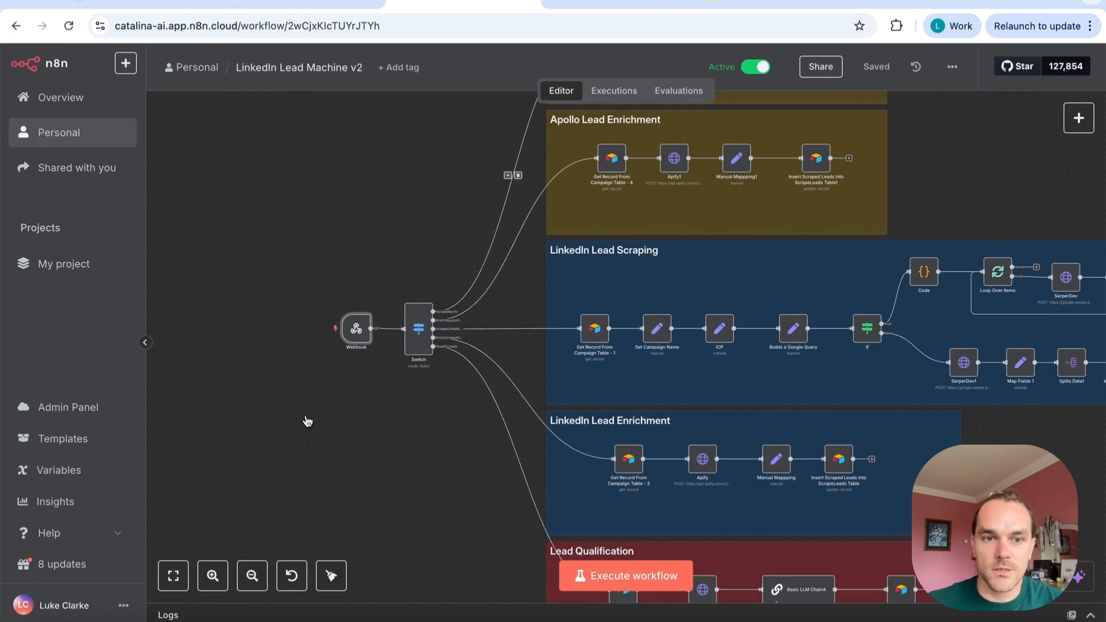
pyautogui.click(155, 3)
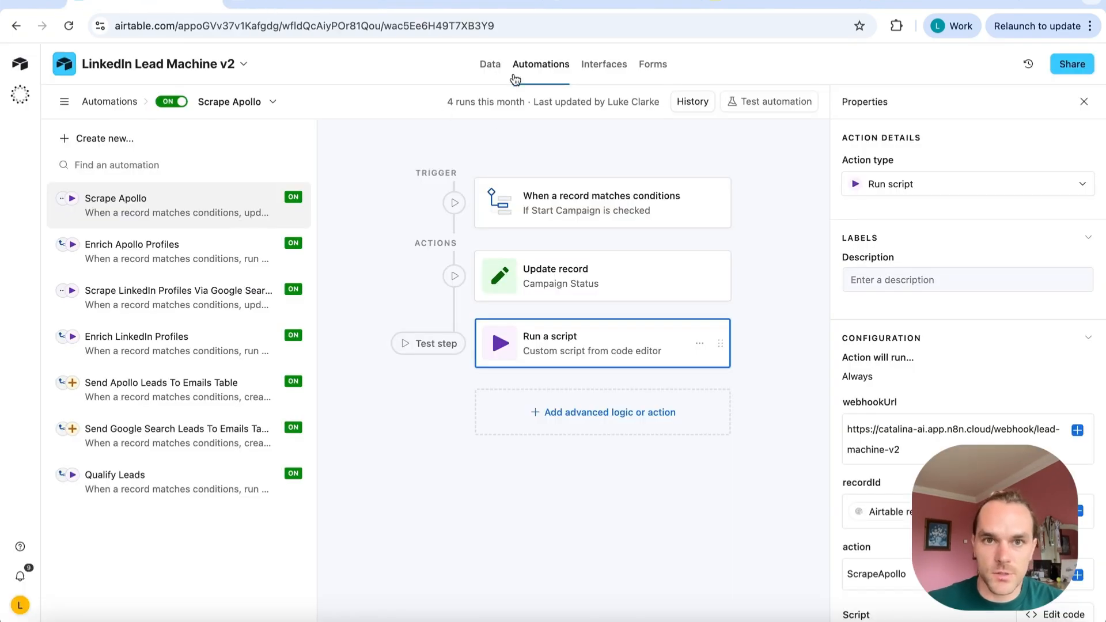
pyautogui.click(1000, 429)
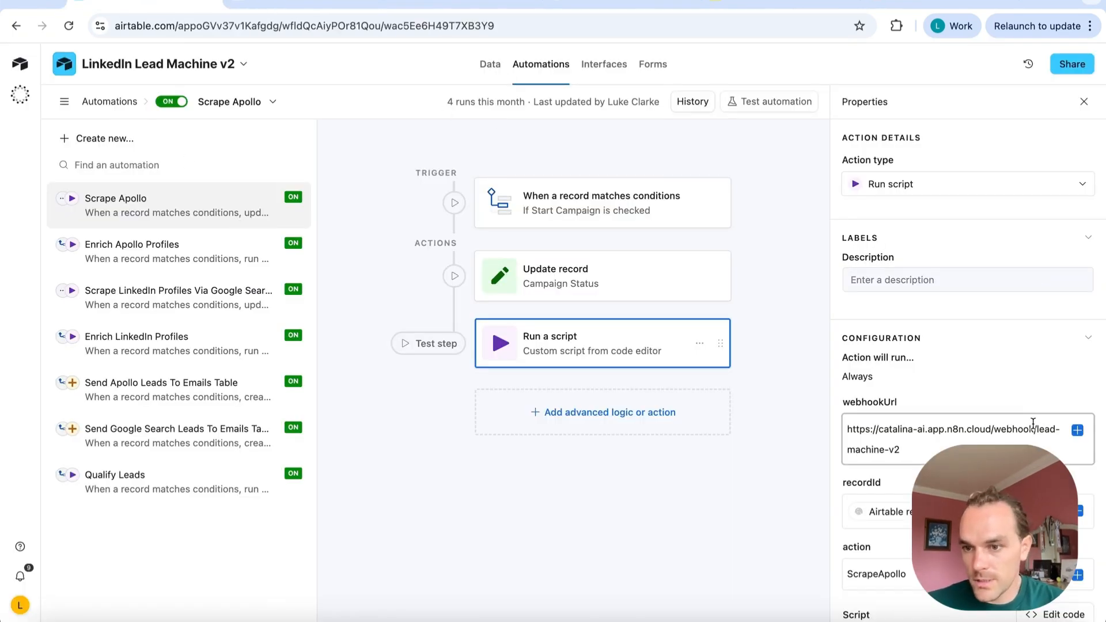
pyautogui.click(1033, 426)
pyautogui.write('-test')
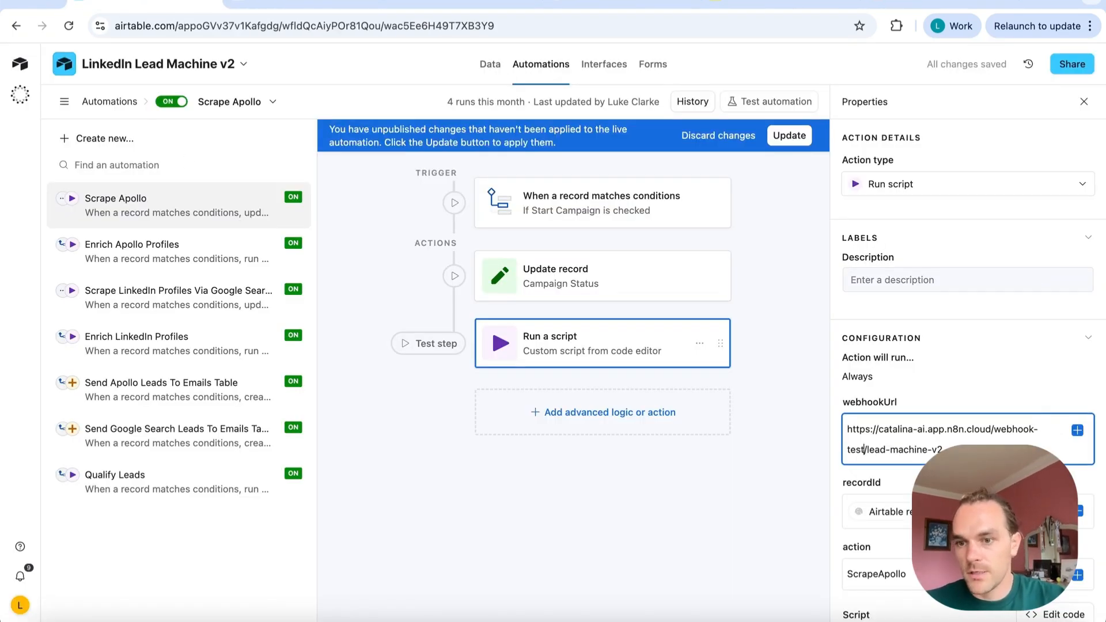
pyautogui.click(798, 136)
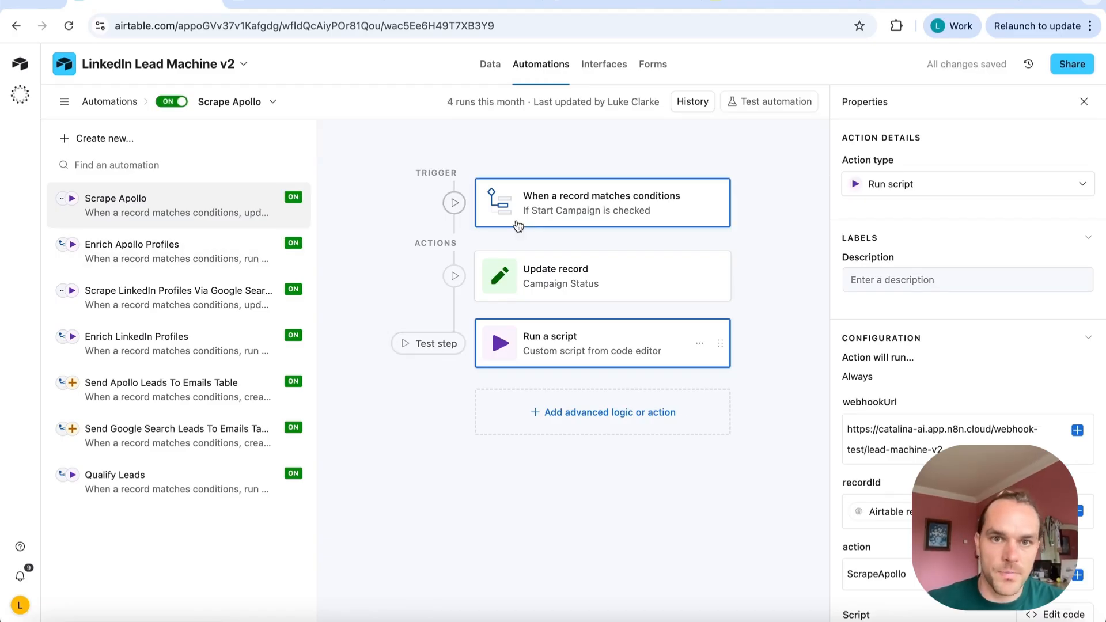
# Execute the n8n workflow so it listens for a test trigger event, and return to the Scrape Apollo automation in Airtable
pyautogui.click(476, 6)
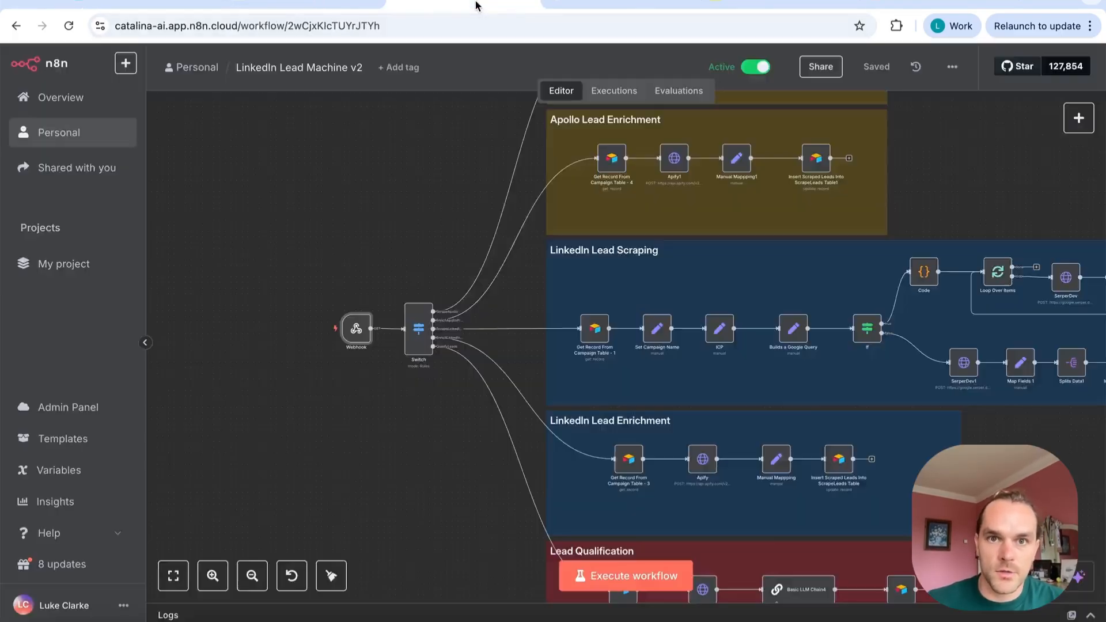
pyautogui.click(626, 576)
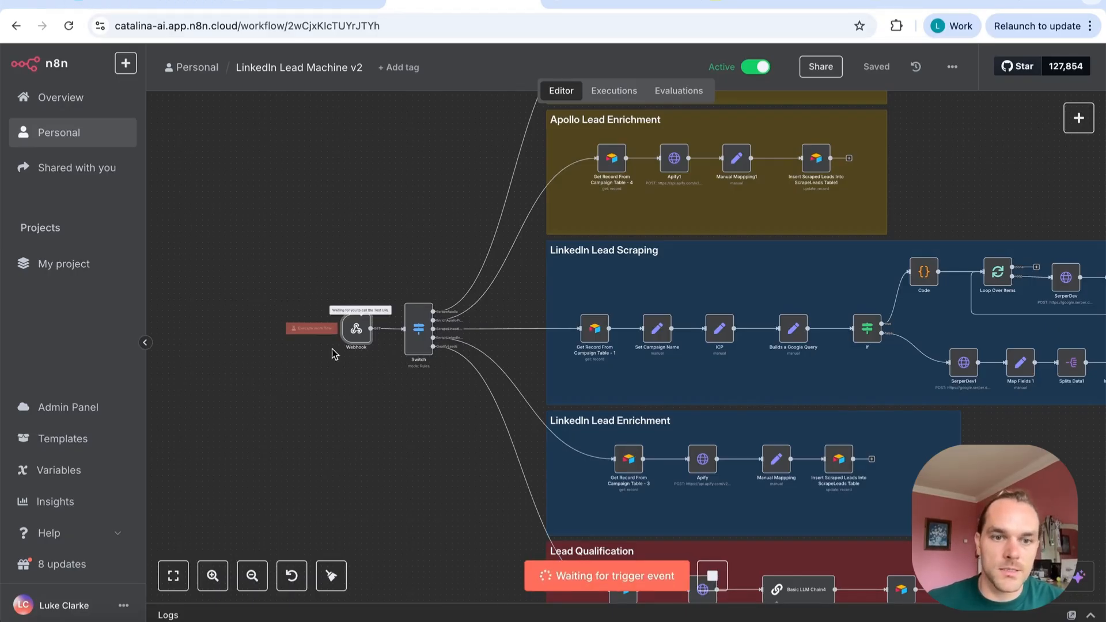
pyautogui.click(144, 4)
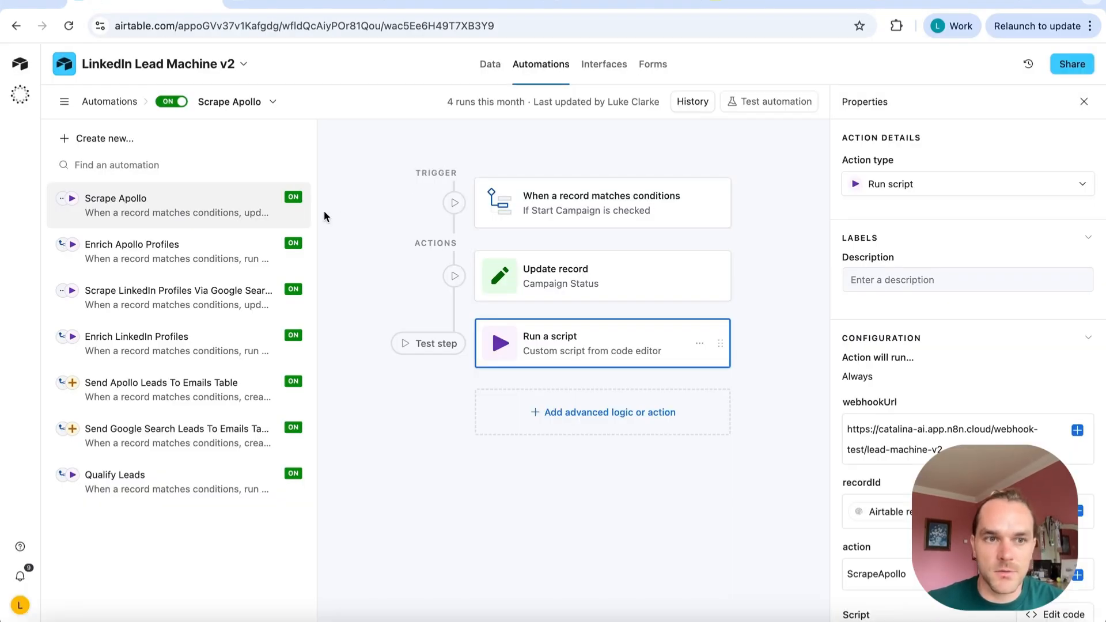
pyautogui.click(773, 104)
pyautogui.click(963, 167)
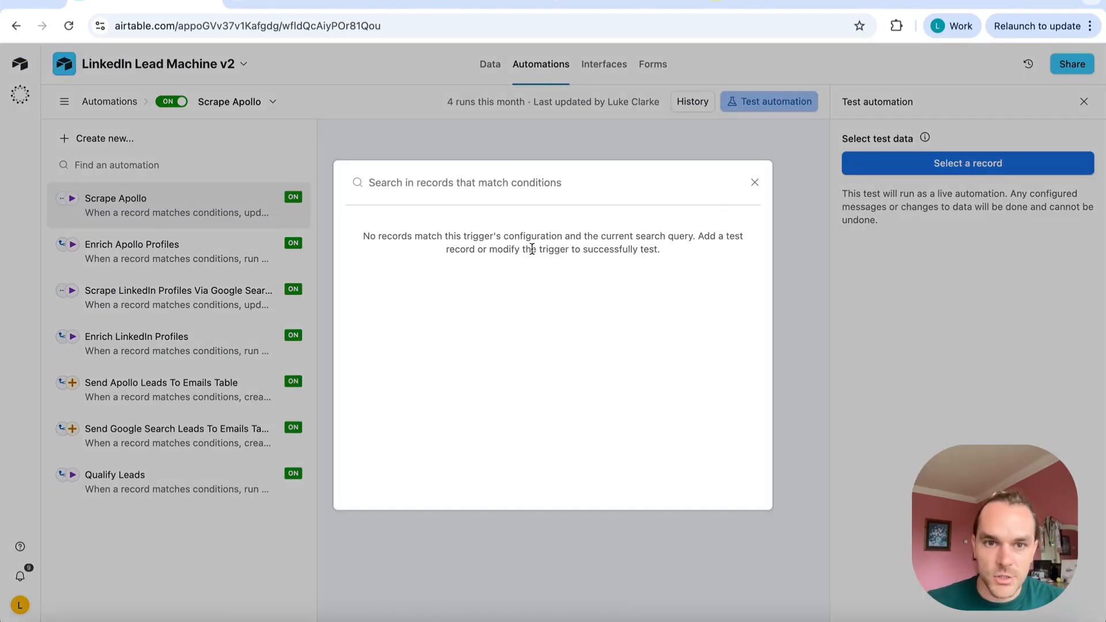
pyautogui.press('Escape')
# In the Apollo Campaigns data, tick Start Campaign for the Founders Of Marketing Agencies In The United Kingdom record
pyautogui.click(490, 64)
pyautogui.hscroll(5, 620, 175)
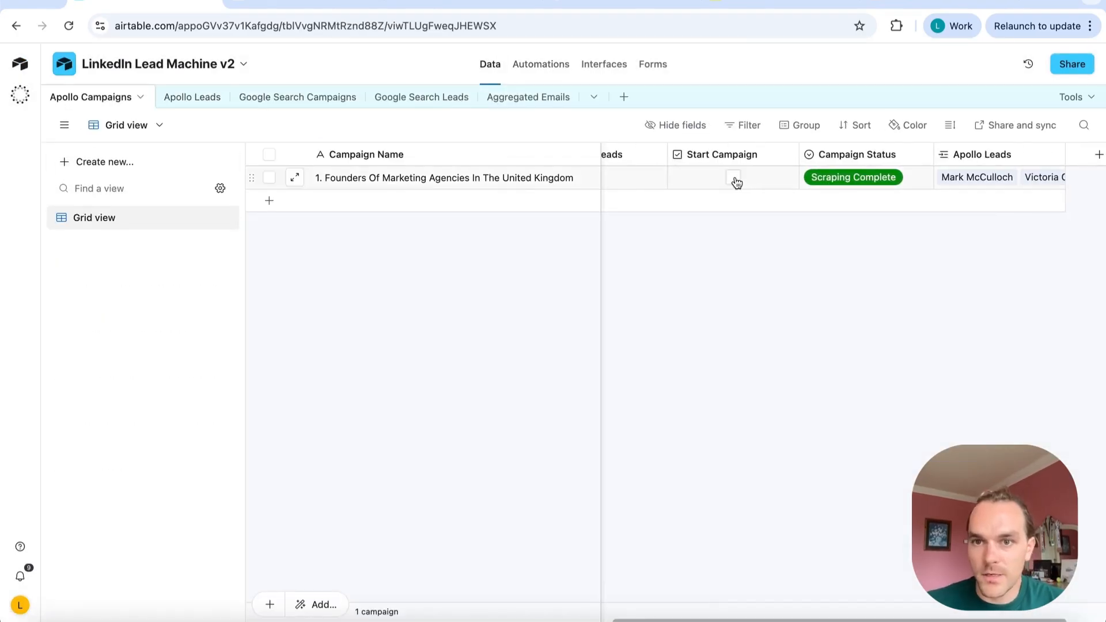
pyautogui.click(734, 178)
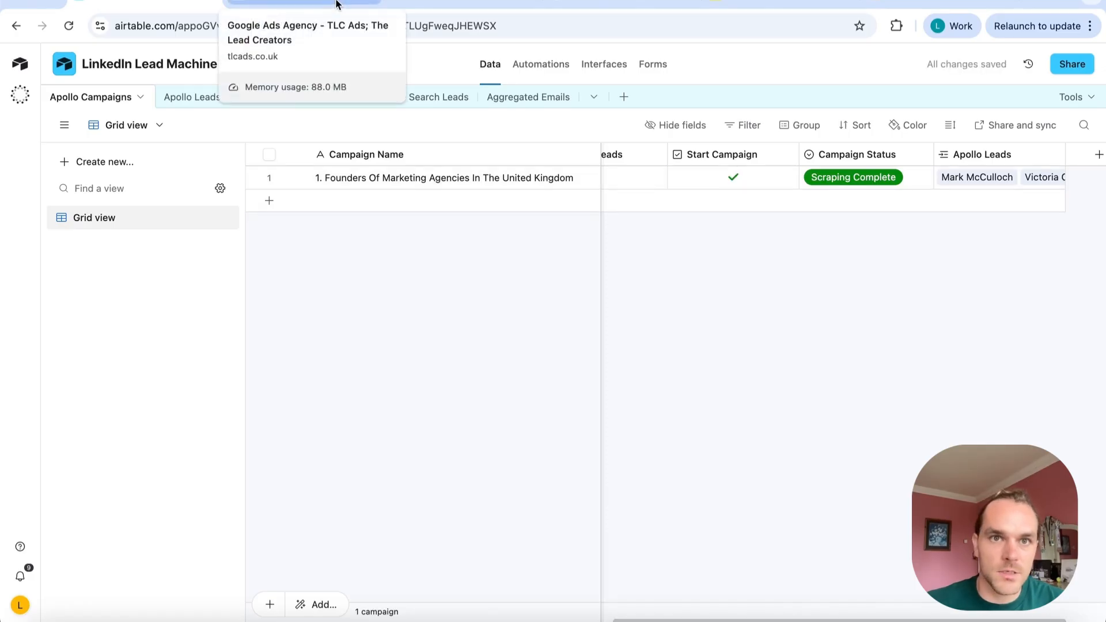
# Switch to the n8n workflow and stop its execution once the webhook and Switch nodes have run
pyautogui.click(448, 7)
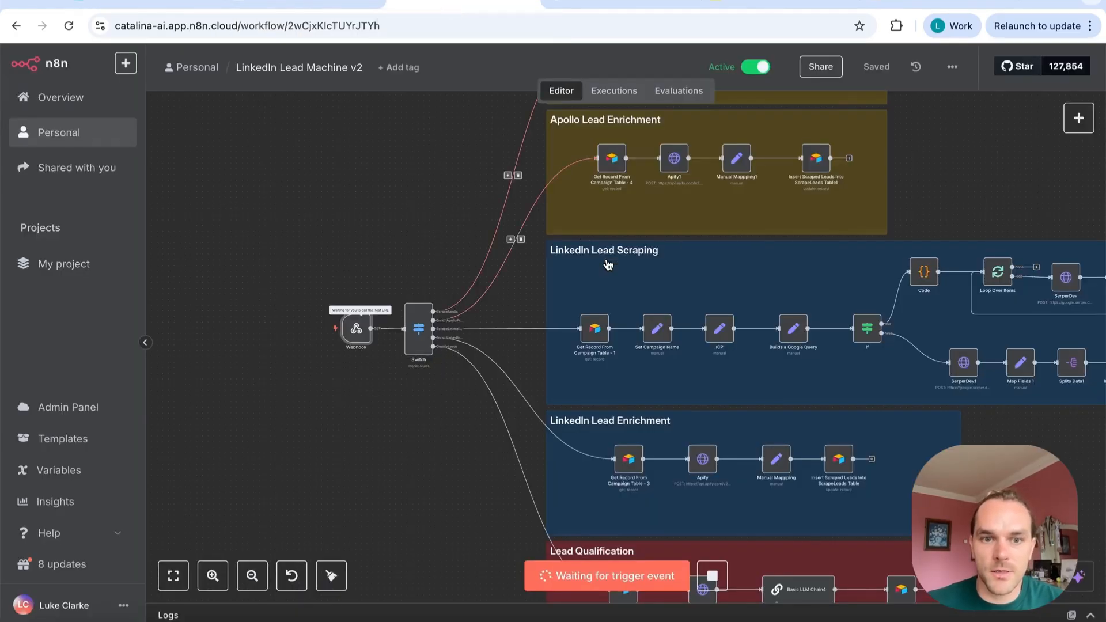
pyautogui.scroll(2, 594, 270)
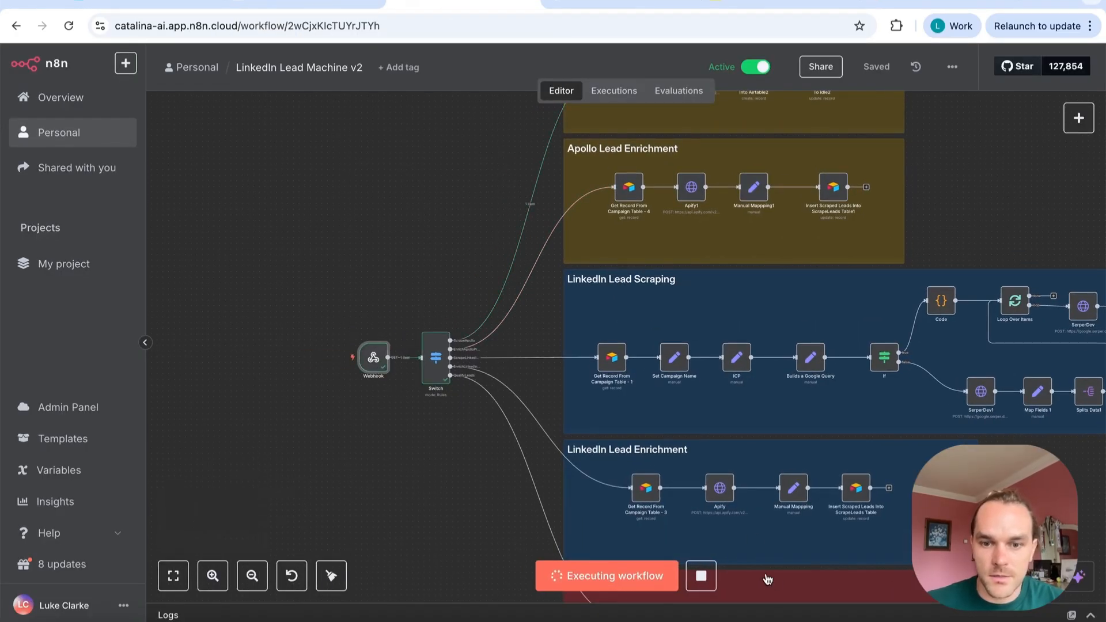
pyautogui.click(701, 582)
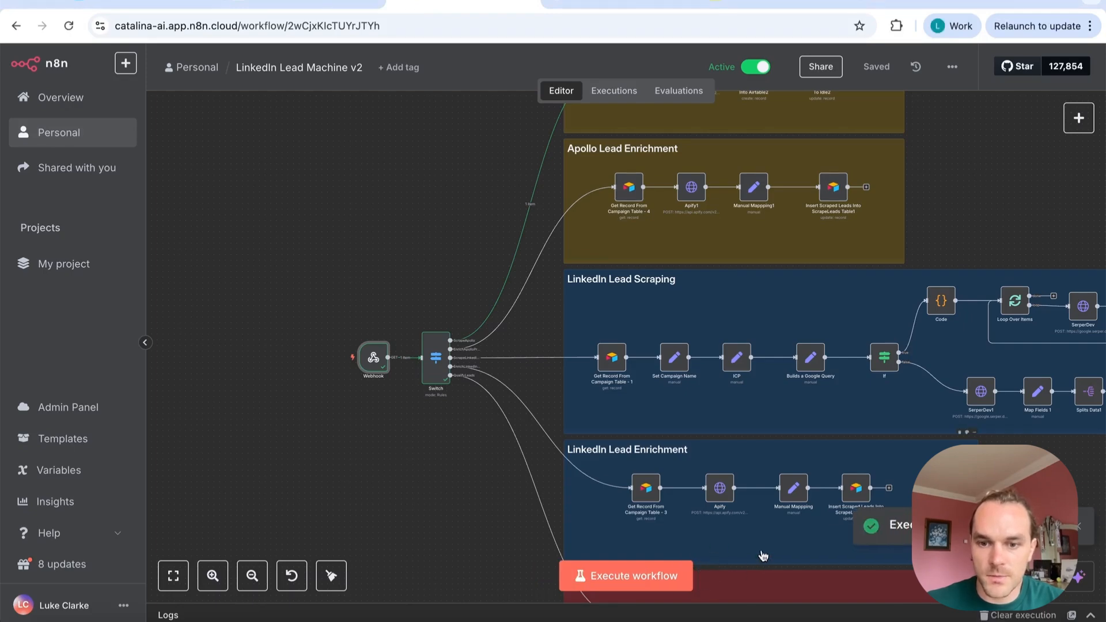
# Pin the Webhook node's output data from the Airtable test call and return to the canvas
pyautogui.hscroll(-4, 663, 393)
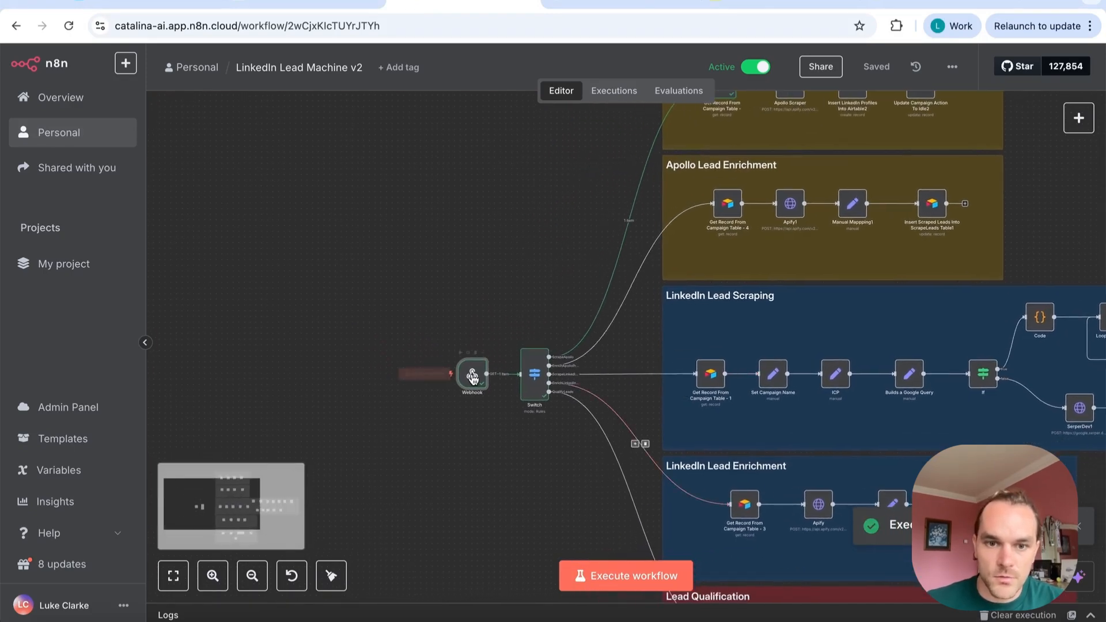
pyautogui.doubleClick(473, 373)
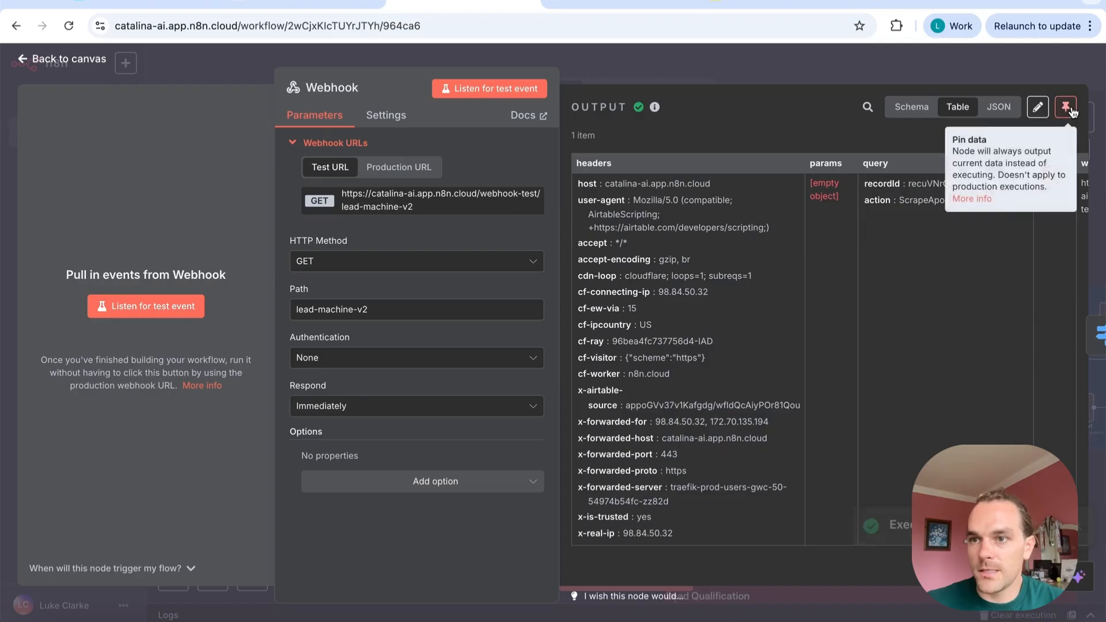
pyautogui.click(1065, 106)
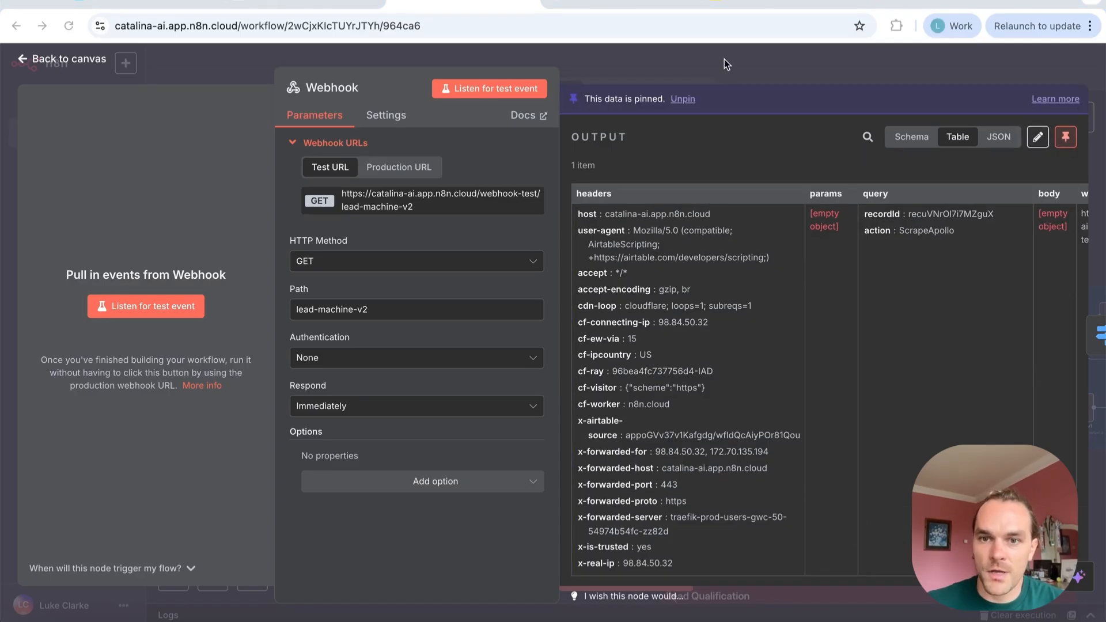
pyautogui.click(765, 58)
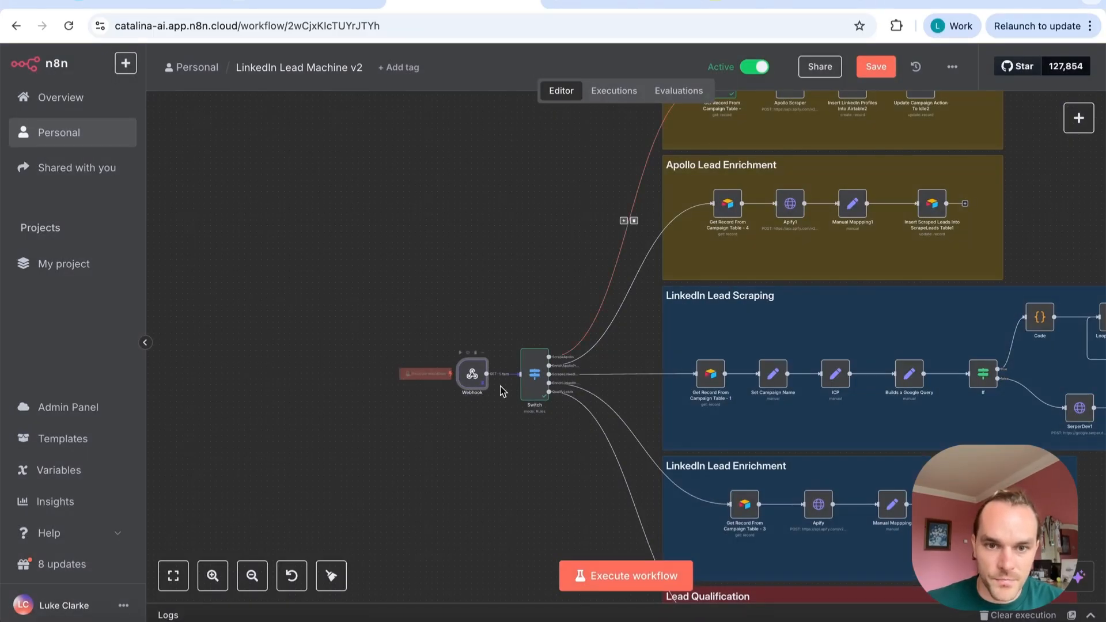
# Inspect the recordId and action query values in the Switch node's input, checking them against the campaign record in Airtable
pyautogui.doubleClick(530, 369)
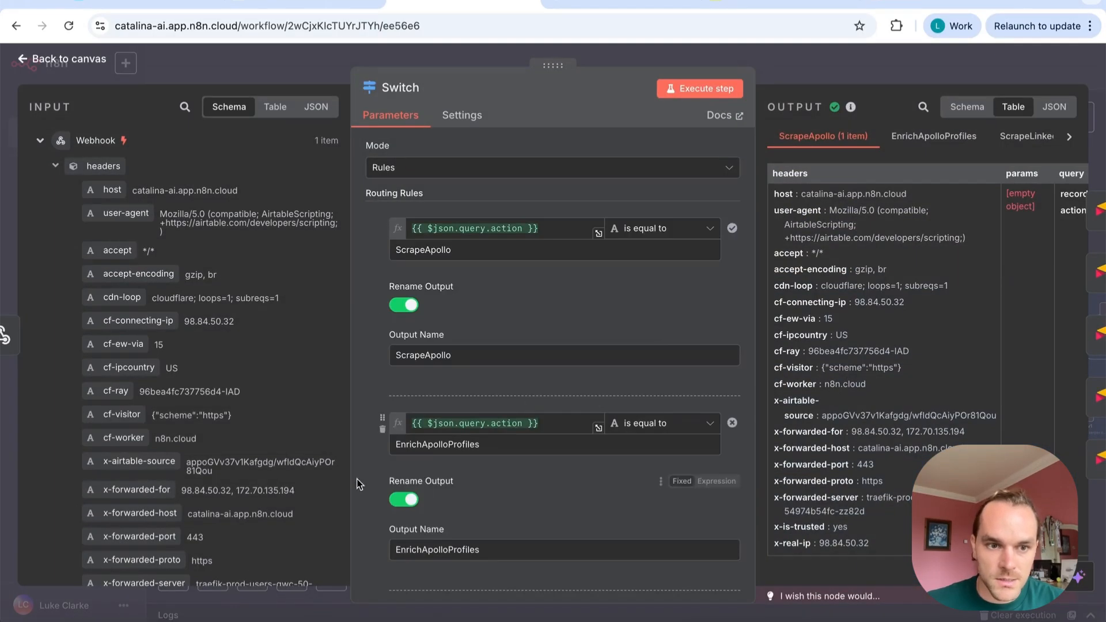
pyautogui.scroll(-5, 313, 440)
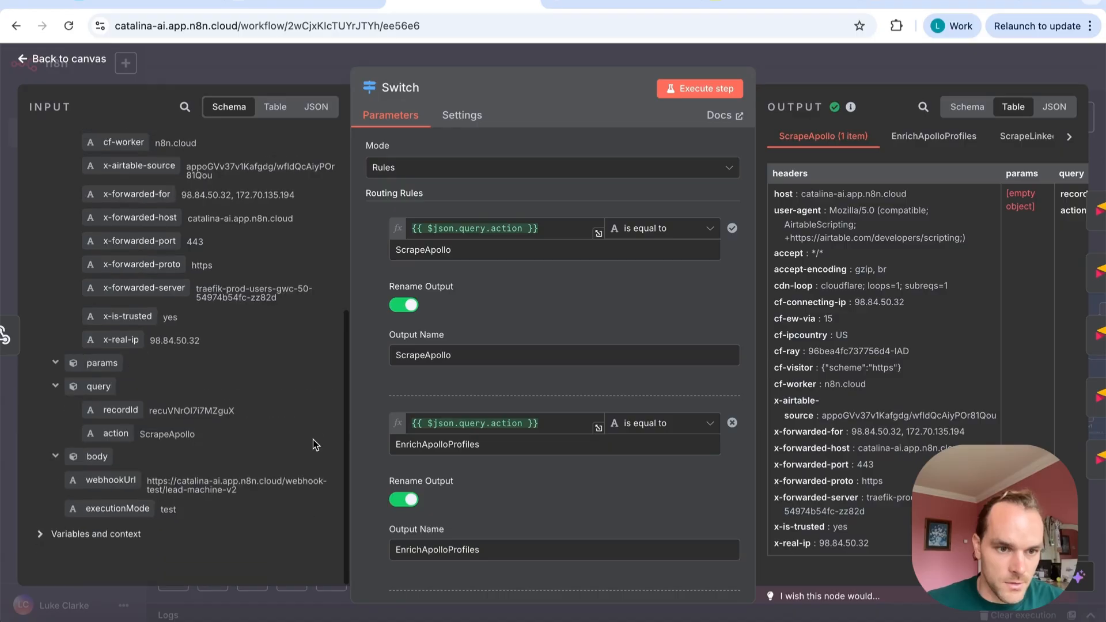
pyautogui.doubleClick(150, 411)
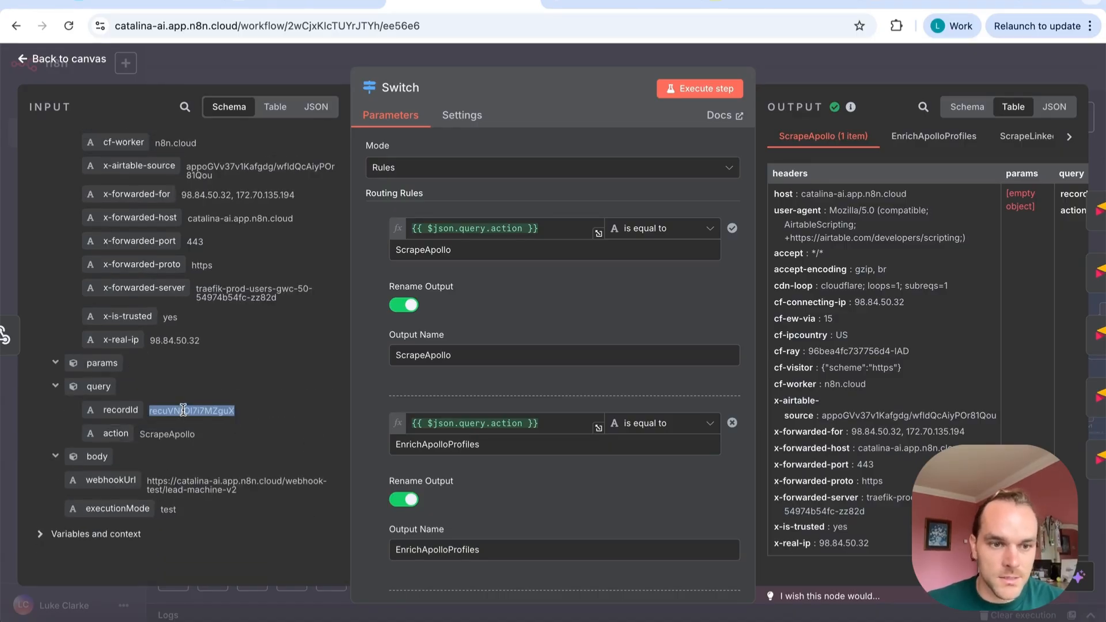
pyautogui.click(140, 7)
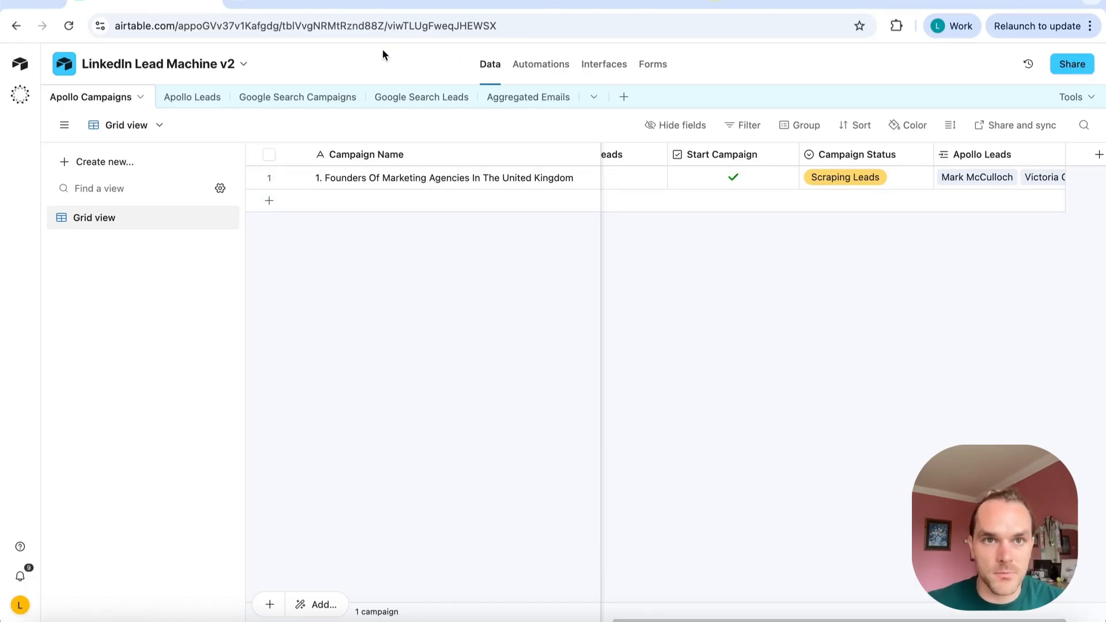
pyautogui.click(365, 2)
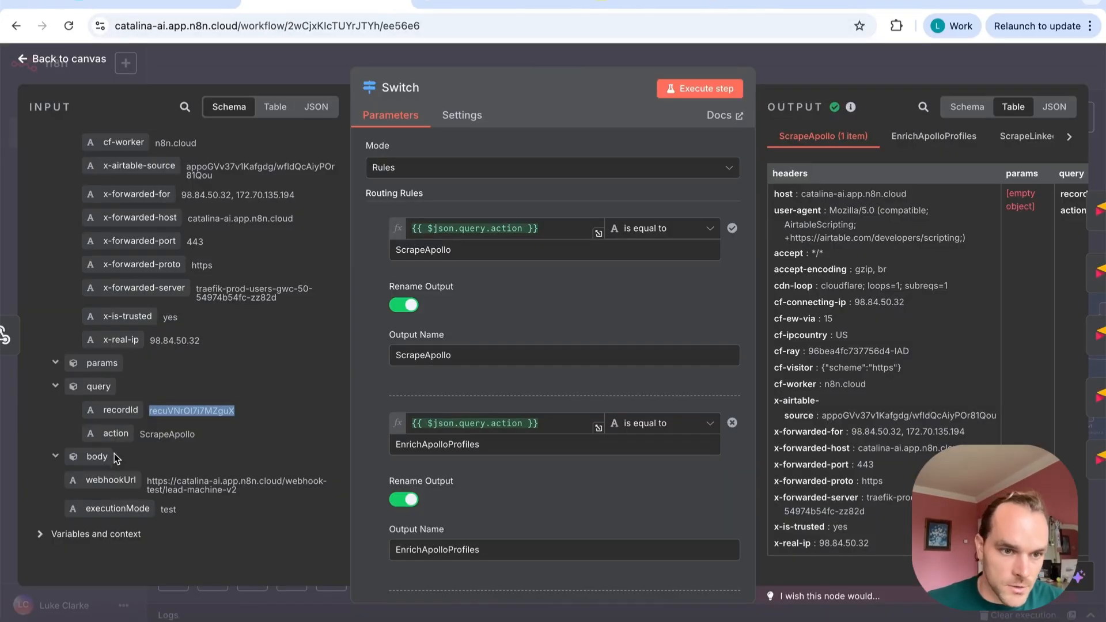
pyautogui.moveTo(139, 438); pyautogui.dragTo(234, 437)
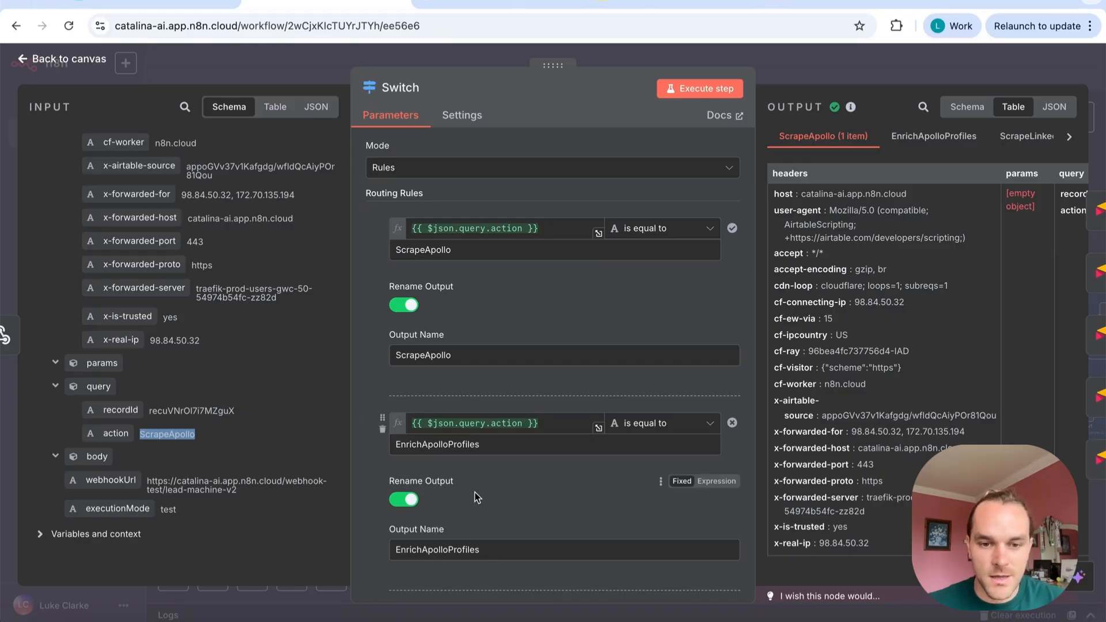
# Examine the Switch node's ScrapeApollo routing rule and its {{ $json.query.action }} expression, and close the node
pyautogui.scroll(-1, 475, 492)
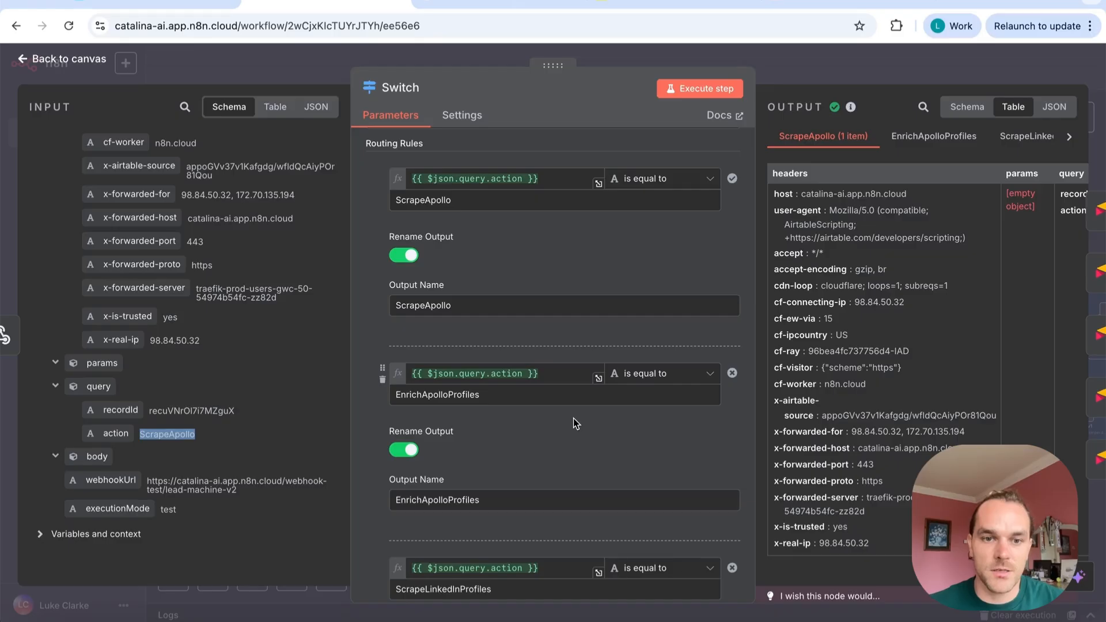
pyautogui.scroll(1, 572, 418)
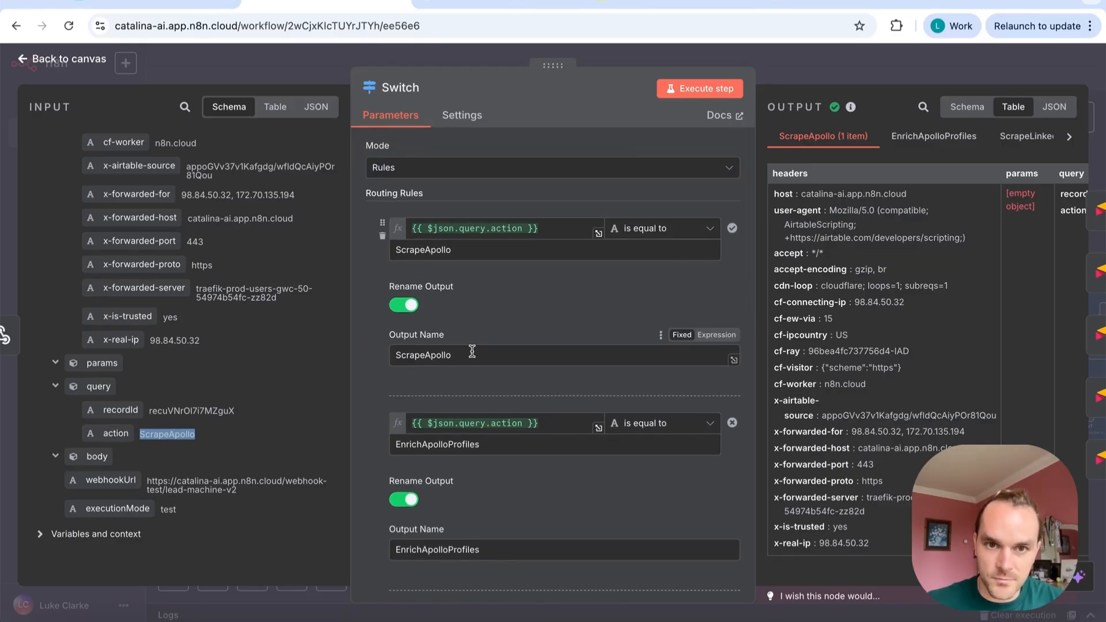
pyautogui.click(424, 229)
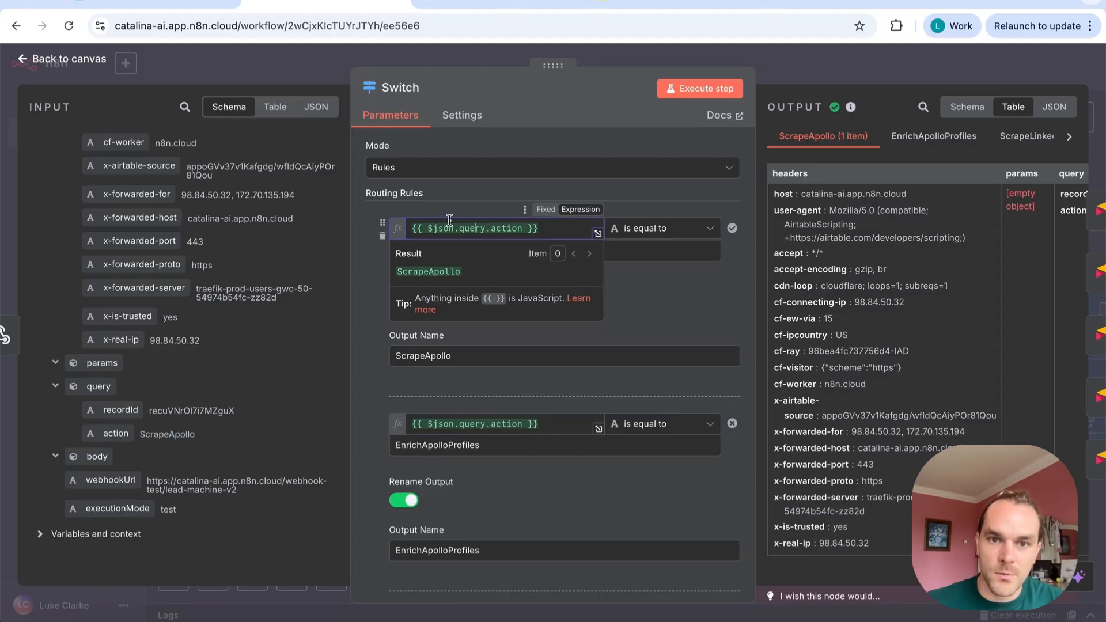
pyautogui.click(362, 278)
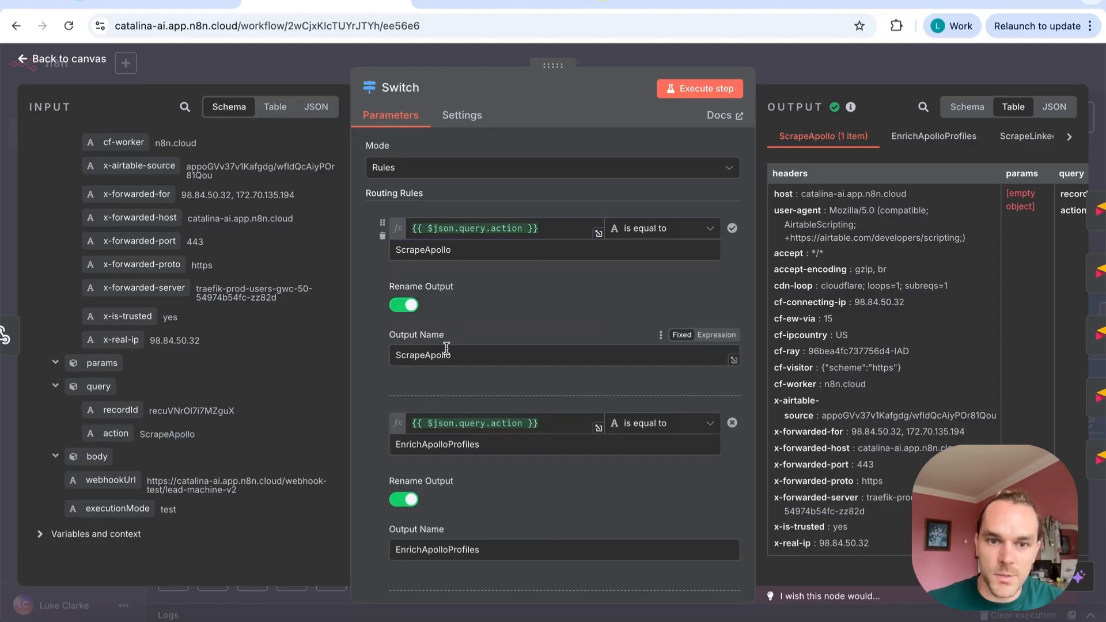
pyautogui.click(336, 91)
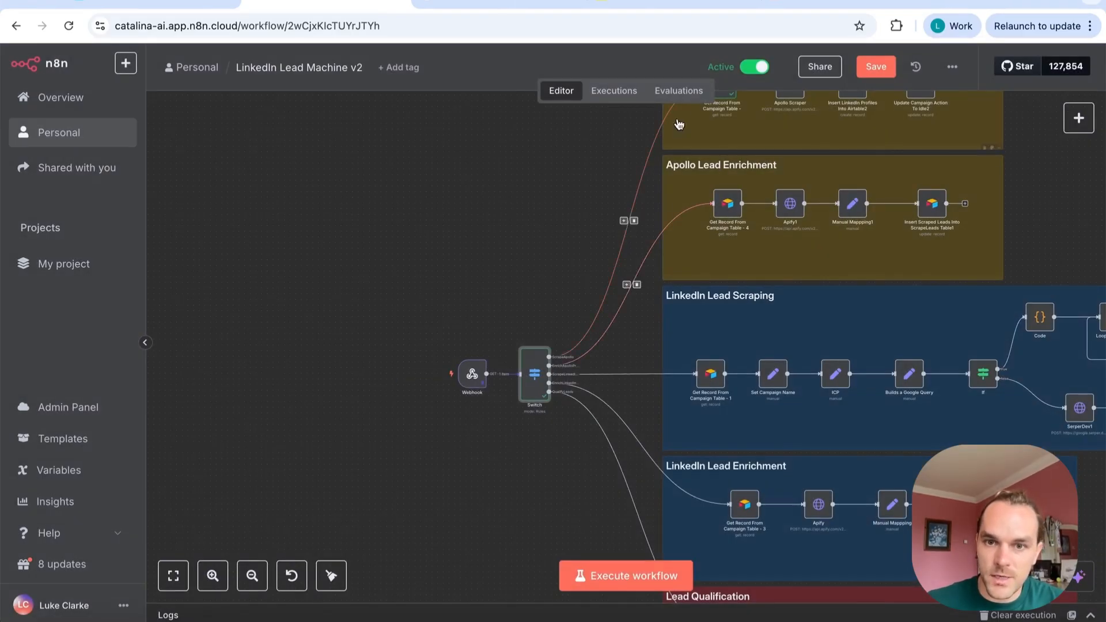
# Compare the Switch node's EnrichApolloProfiles rule with the Enrich Apollo Profiles automation in Airtable, and return to the n8n canvas
pyautogui.doubleClick(533, 380)
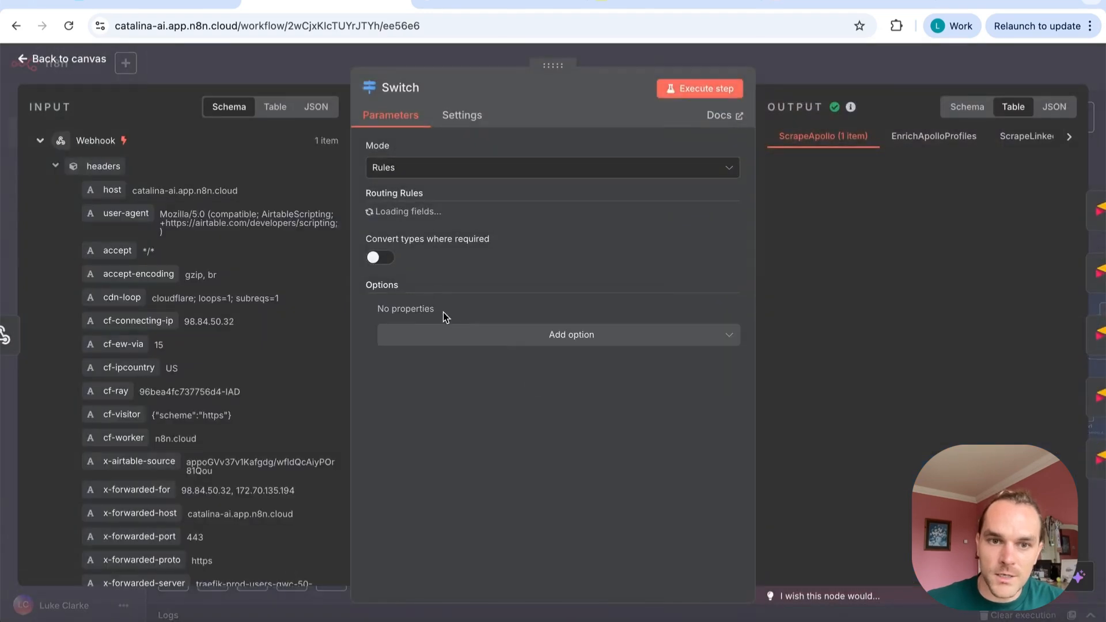
pyautogui.moveTo(402, 444); pyautogui.dragTo(496, 445)
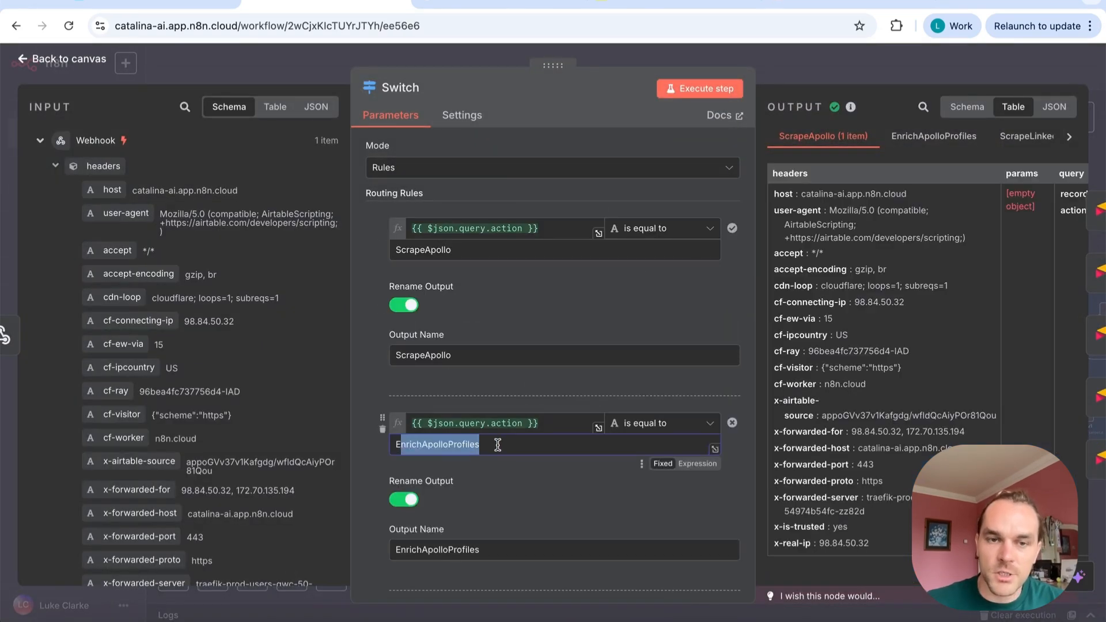
pyautogui.click(152, 4)
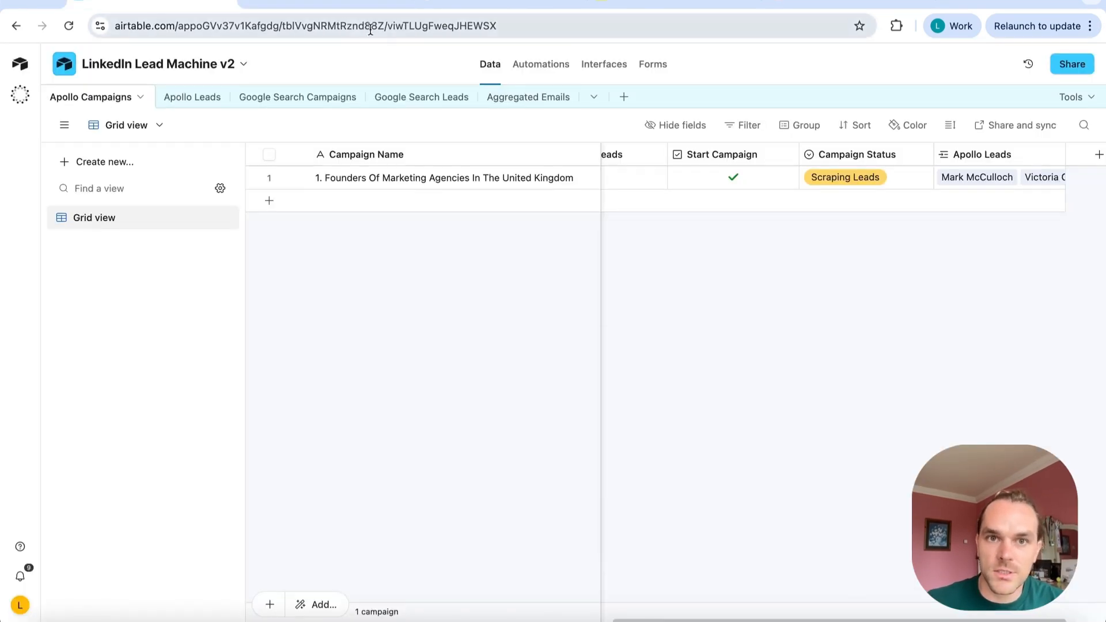
pyautogui.click(538, 66)
pyautogui.click(136, 254)
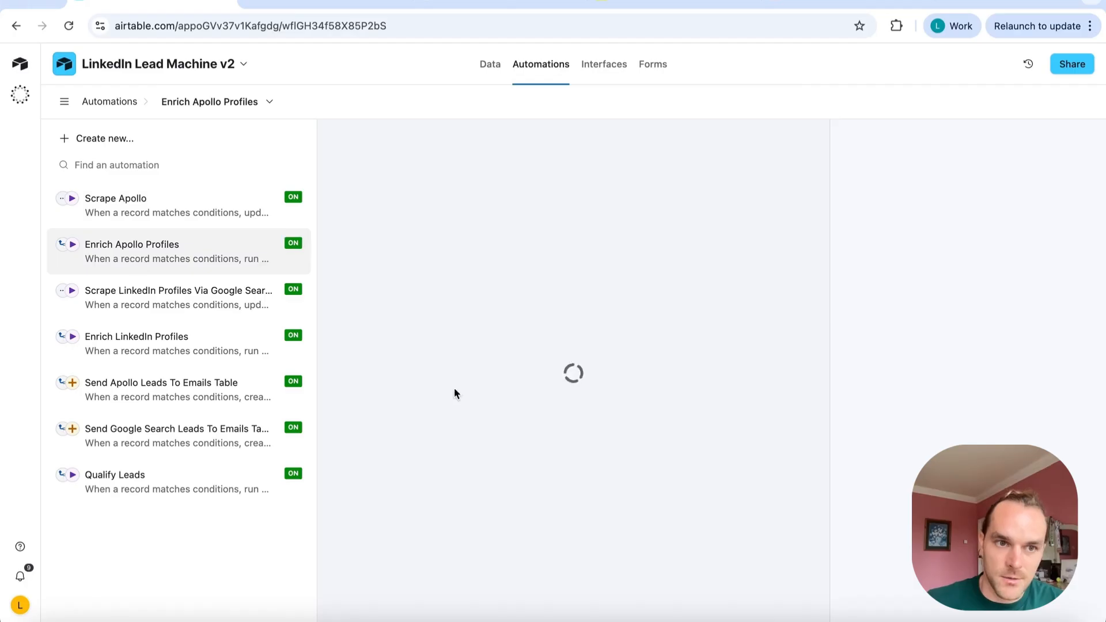
pyautogui.click(329, 7)
pyautogui.click(340, 67)
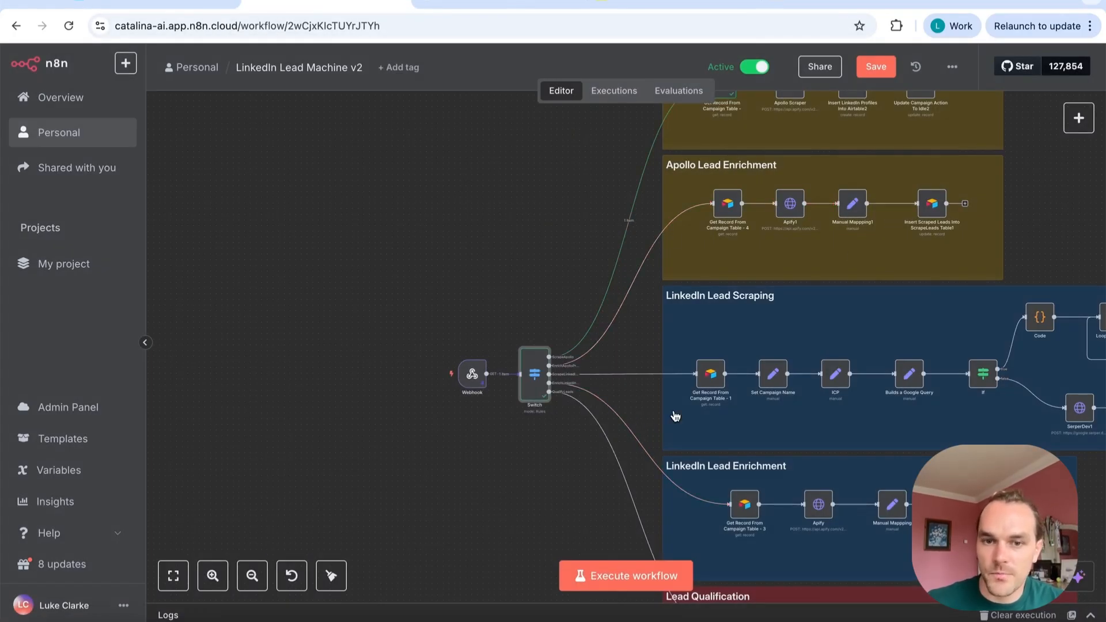
# Compare the action input of Airtable's Scrape LinkedIn Profiles Via Google Search automation with the ScrapeLinkedInProfiles rule in n8n's Switch node
pyautogui.scroll(-1, 674, 415)
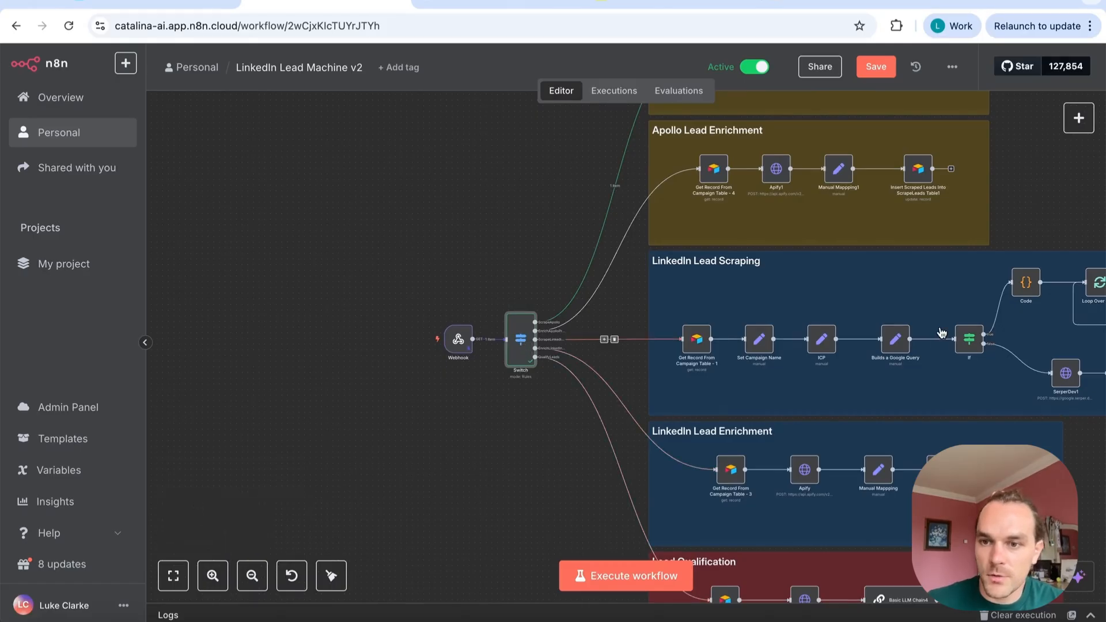
pyautogui.click(149, 4)
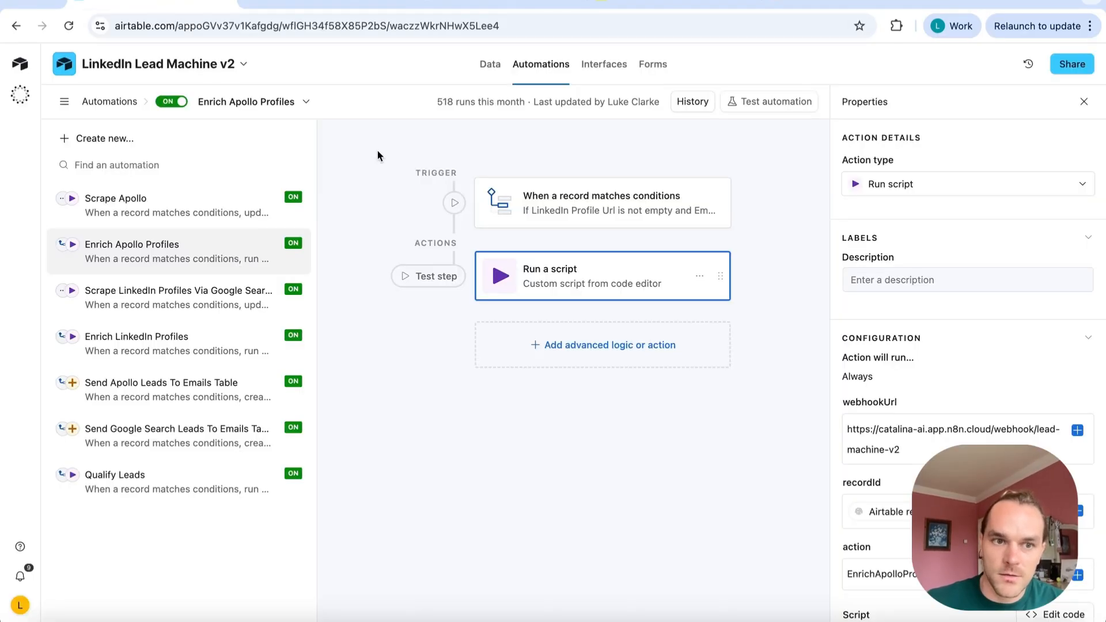
pyautogui.click(136, 305)
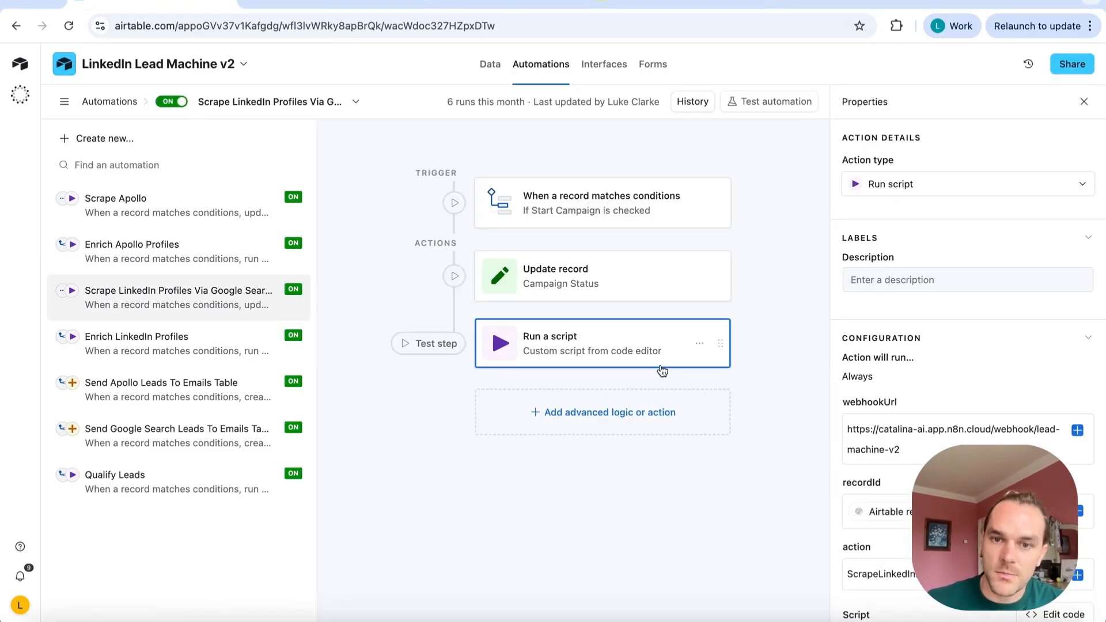
pyautogui.scroll(-3, 907, 265)
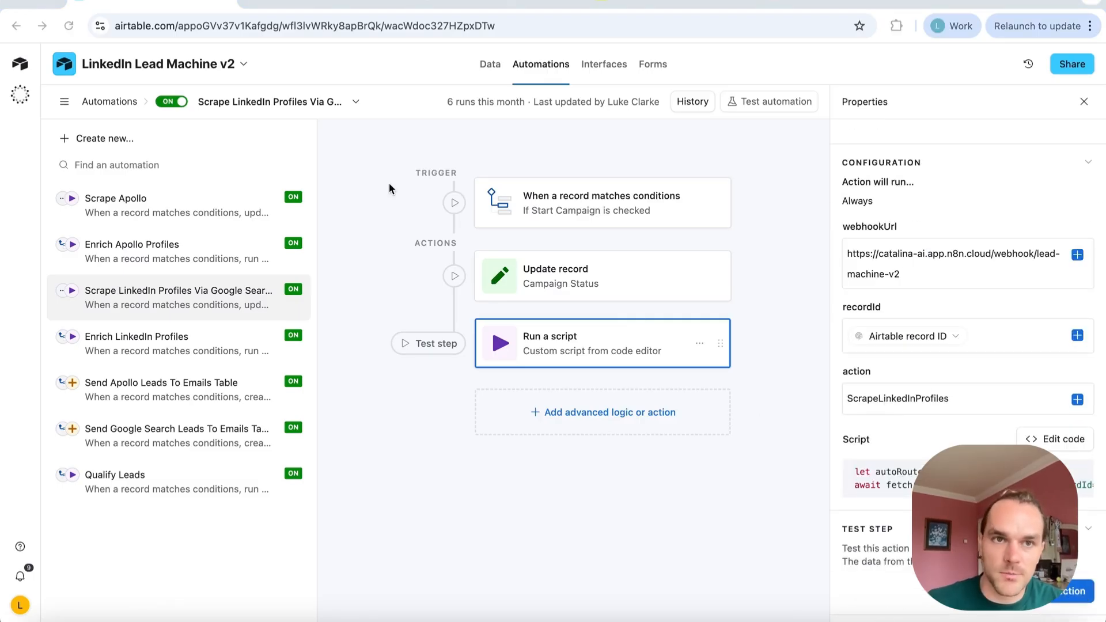
pyautogui.hotkey('ctrl', 'Tab')
pyautogui.doubleClick(520, 344)
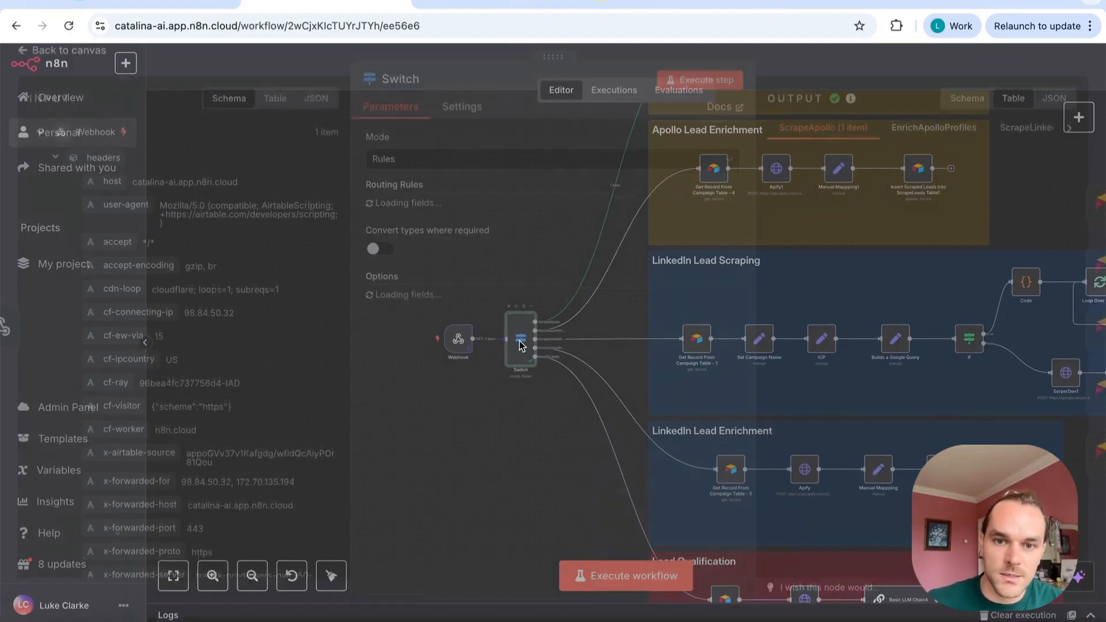
pyautogui.scroll(-5, 421, 403)
pyautogui.scroll(-2, 420, 435)
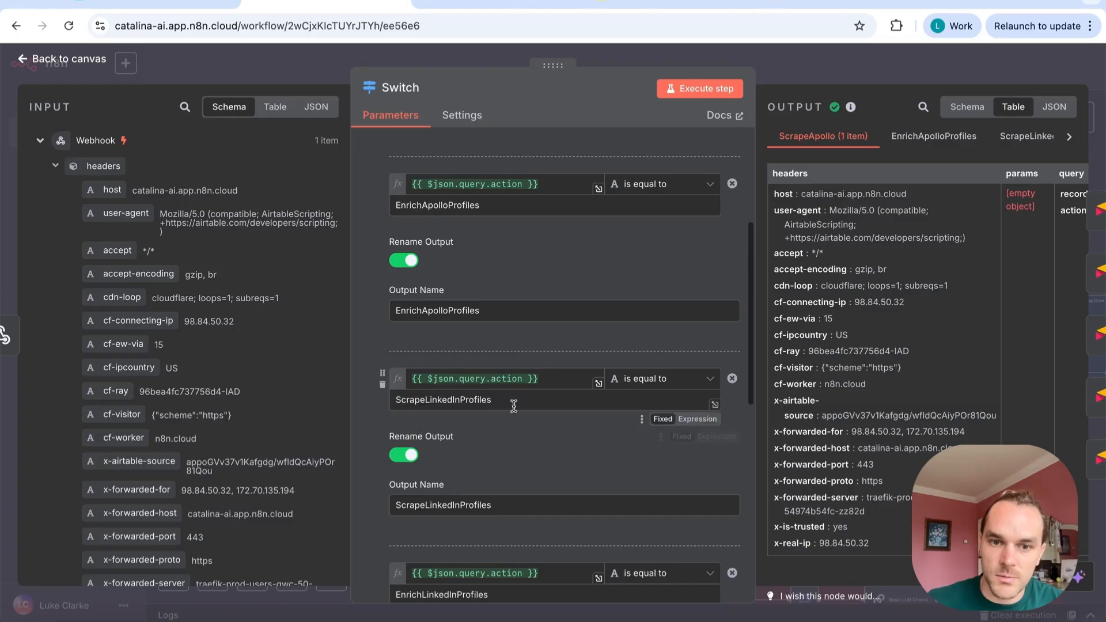
# Close the Switch node and examine the workflow's Apollo, LinkedIn and Lead Qualification branches on the canvas
pyautogui.click(746, 54)
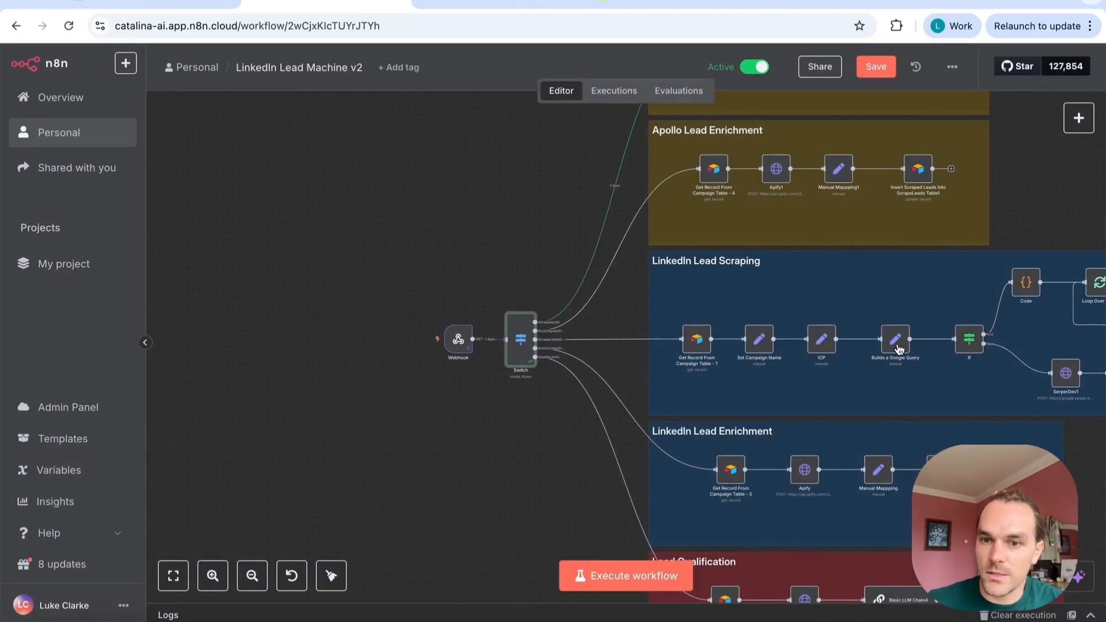
pyautogui.scroll(-5, 915, 348)
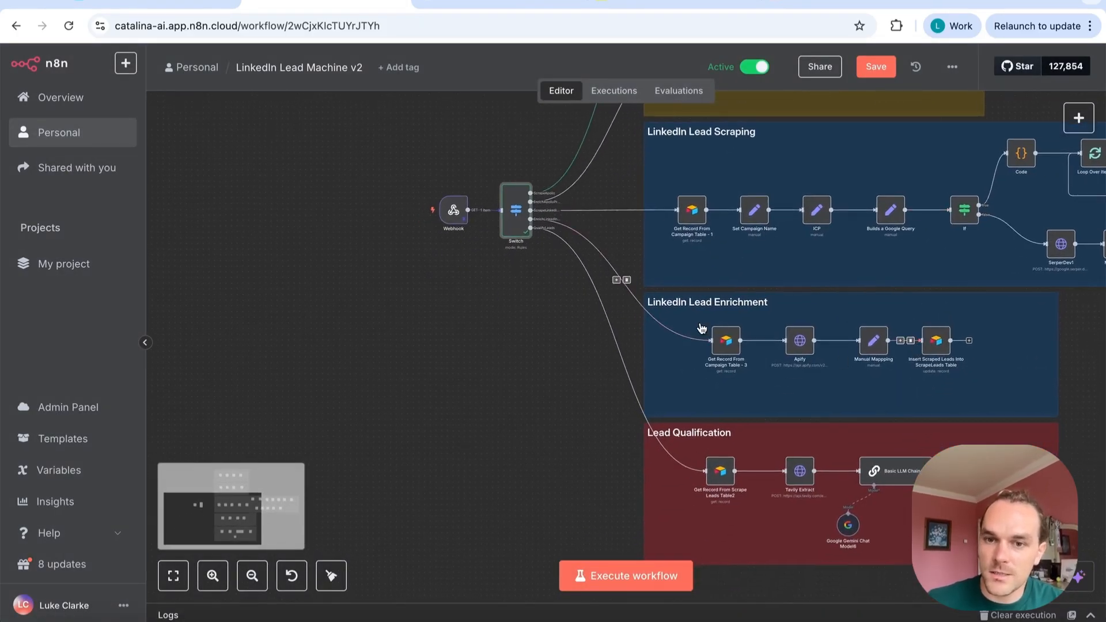
pyautogui.scroll(-5, 758, 310)
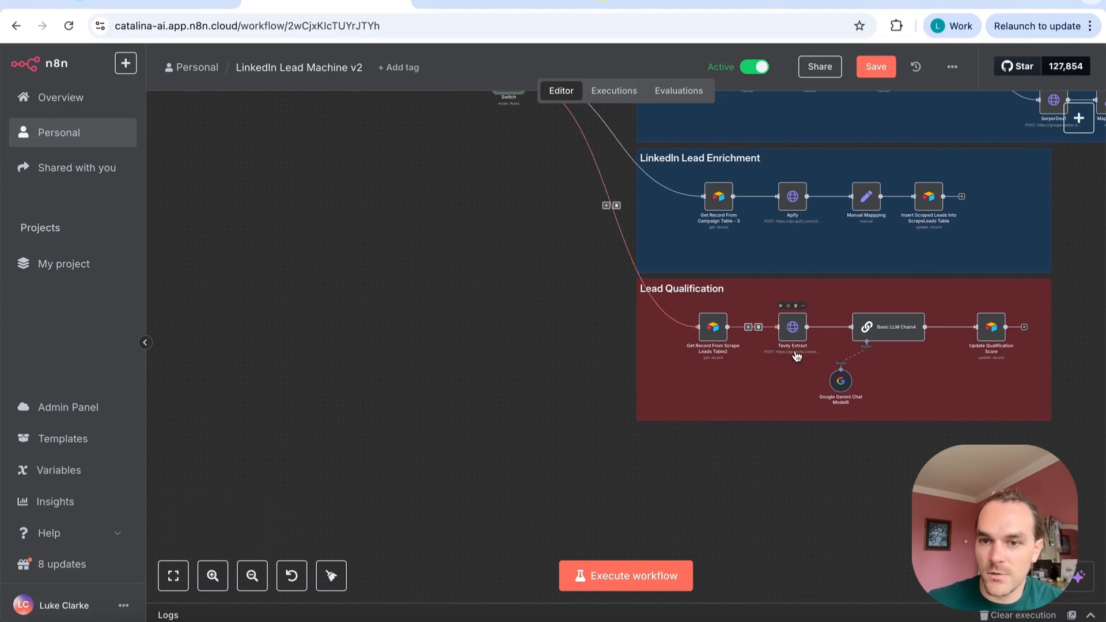
pyautogui.scroll(5, 793, 346)
pyautogui.scroll(1, 796, 355)
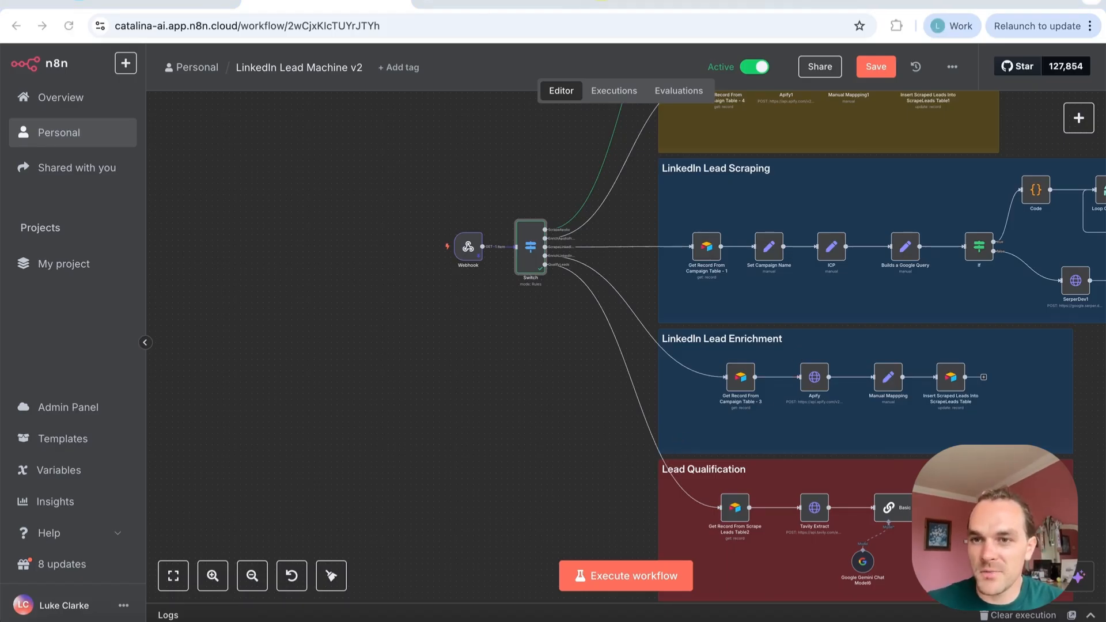
pyautogui.scroll(5, 835, 313)
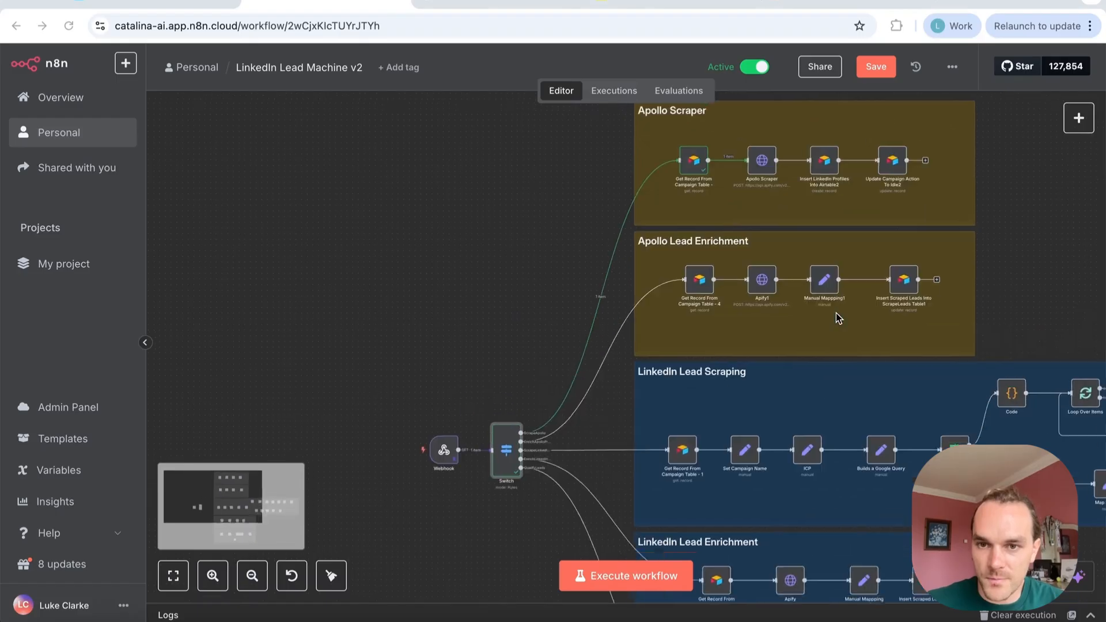
pyautogui.scroll(2, 836, 313)
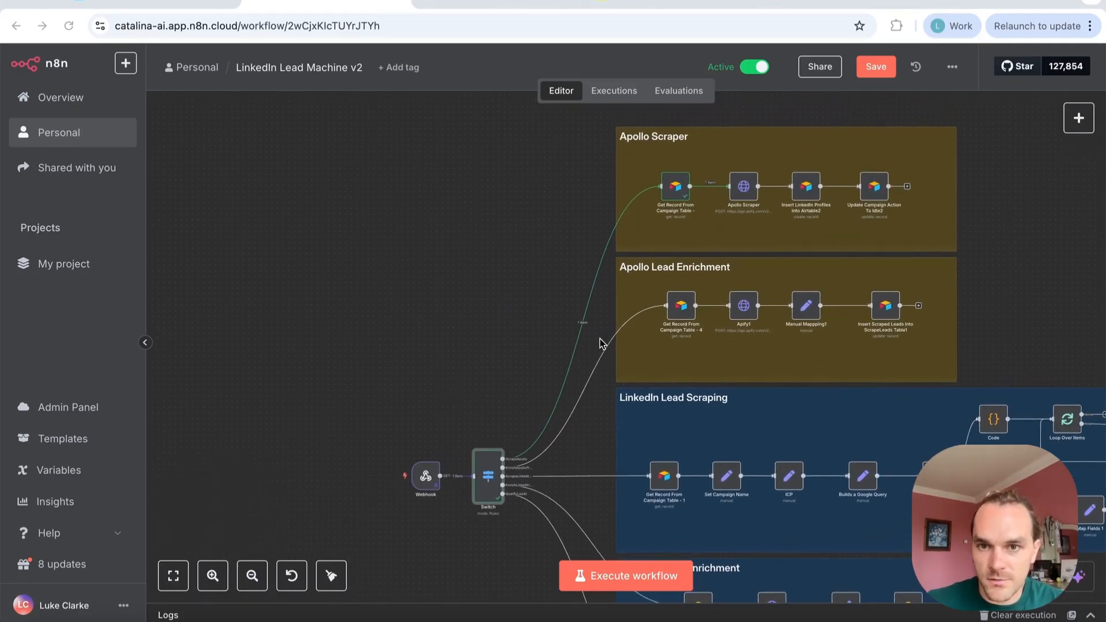
# Inspect the Apollo Scraper branch's Get Record From Campaign Table node and the recordId in its input data, then return to the canvas
pyautogui.doubleClick(676, 189)
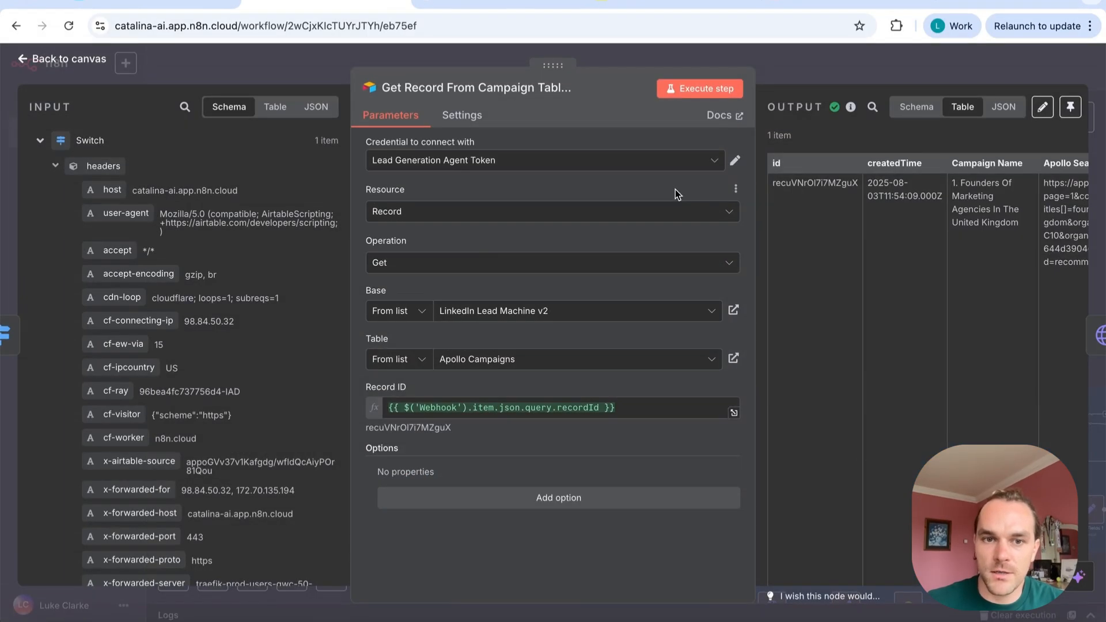
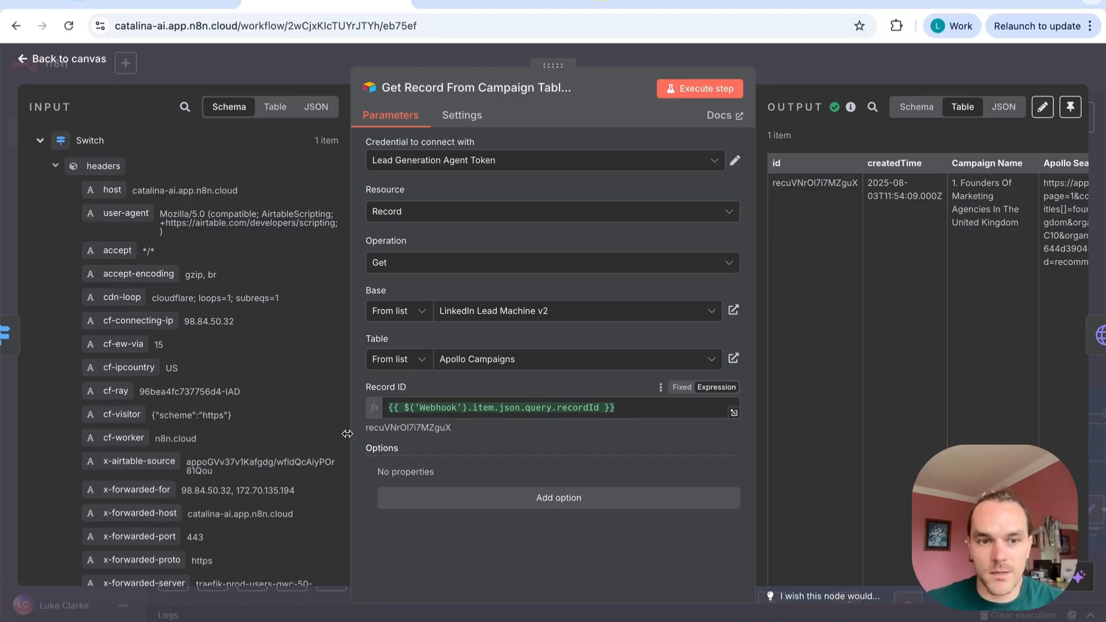
pyautogui.scroll(-5, 236, 511)
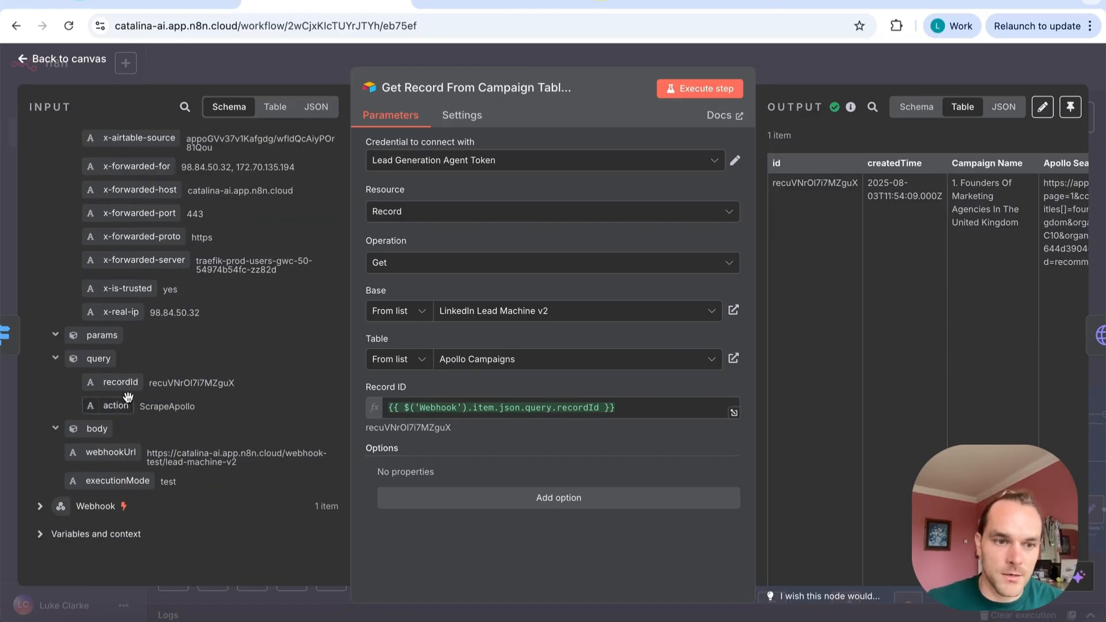
pyautogui.moveTo(118, 382)
pyautogui.mouseDown()
pyautogui.moveTo(488, 412)
pyautogui.moveTo(110, 383)
pyautogui.mouseUp()
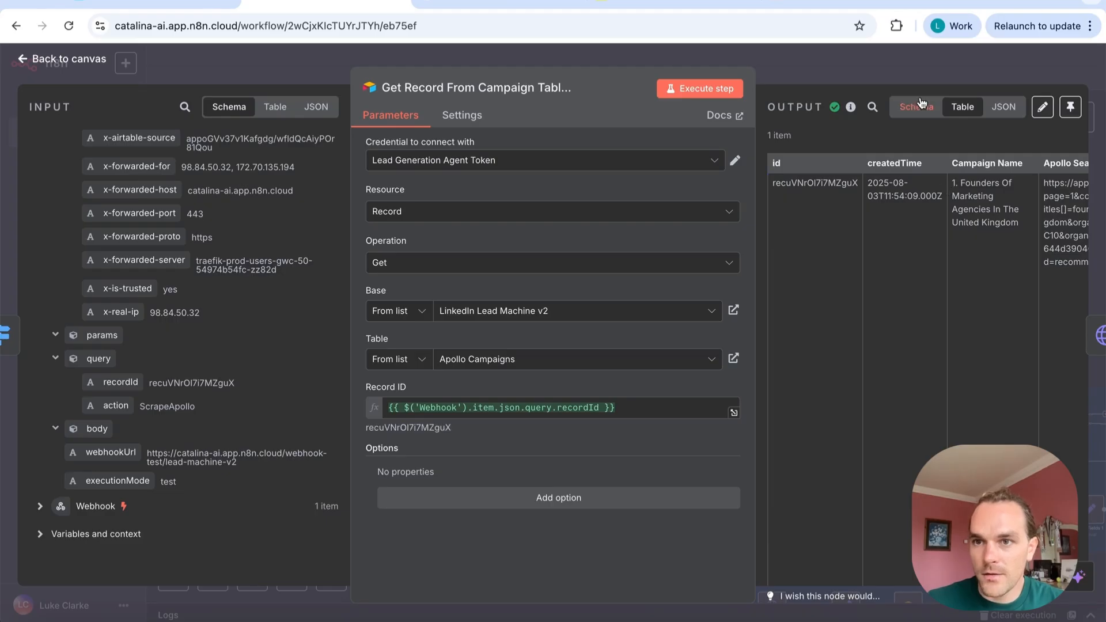
pyautogui.press('Escape')
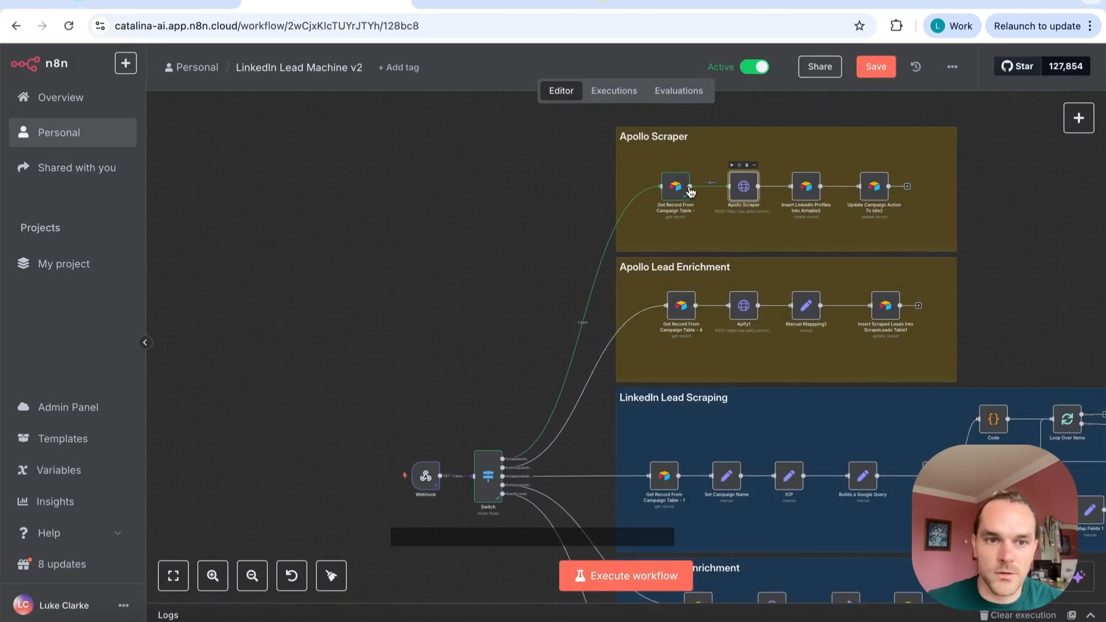
# Review the Apollo Scraper node's Apify request settings and JSON body, then close the node
pyautogui.press('Return')
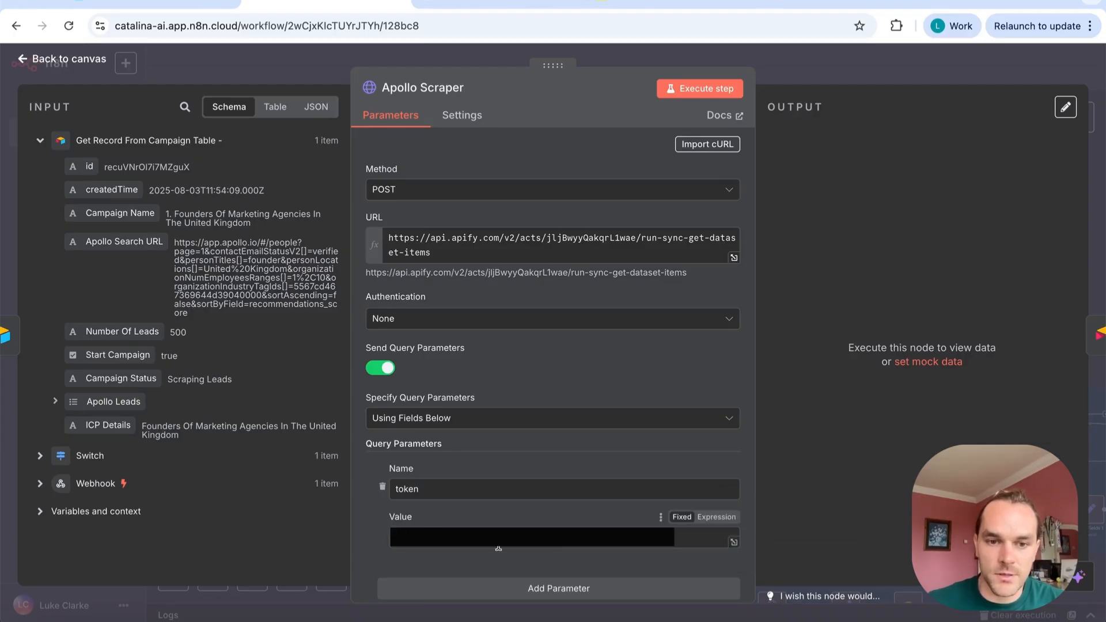
pyautogui.scroll(-1, 442, 504)
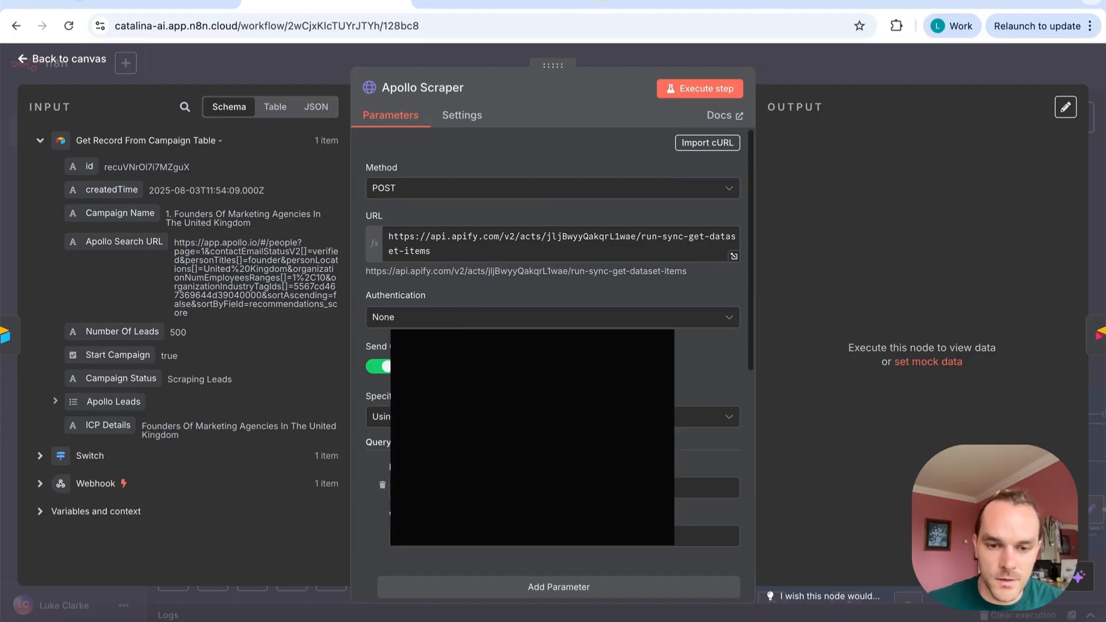
pyautogui.scroll(-7, 441, 501)
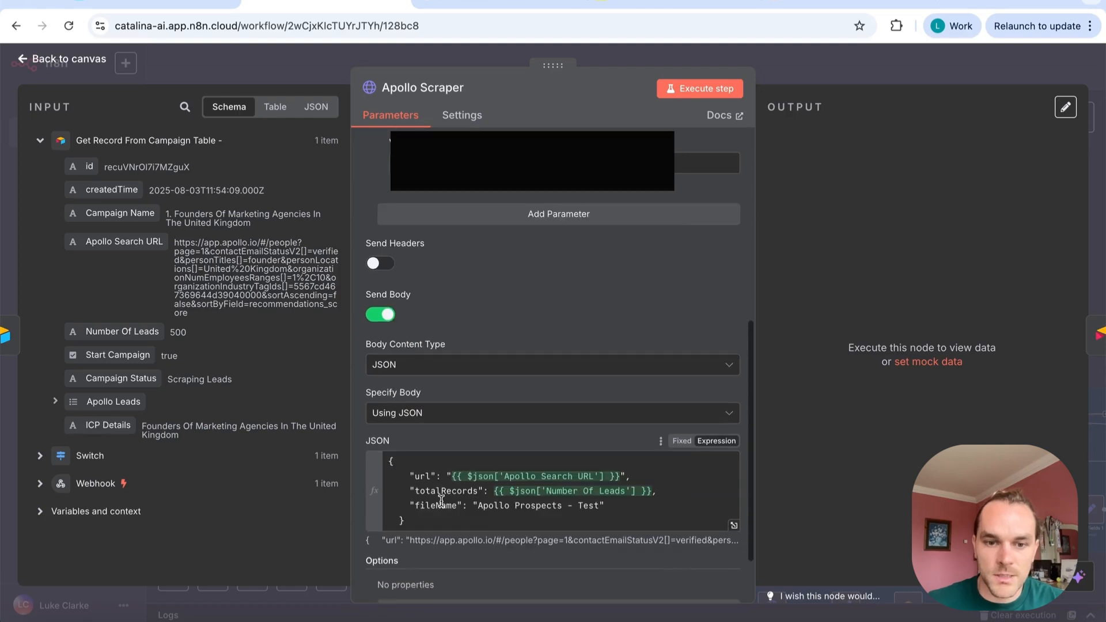
pyautogui.scroll(-1, 441, 501)
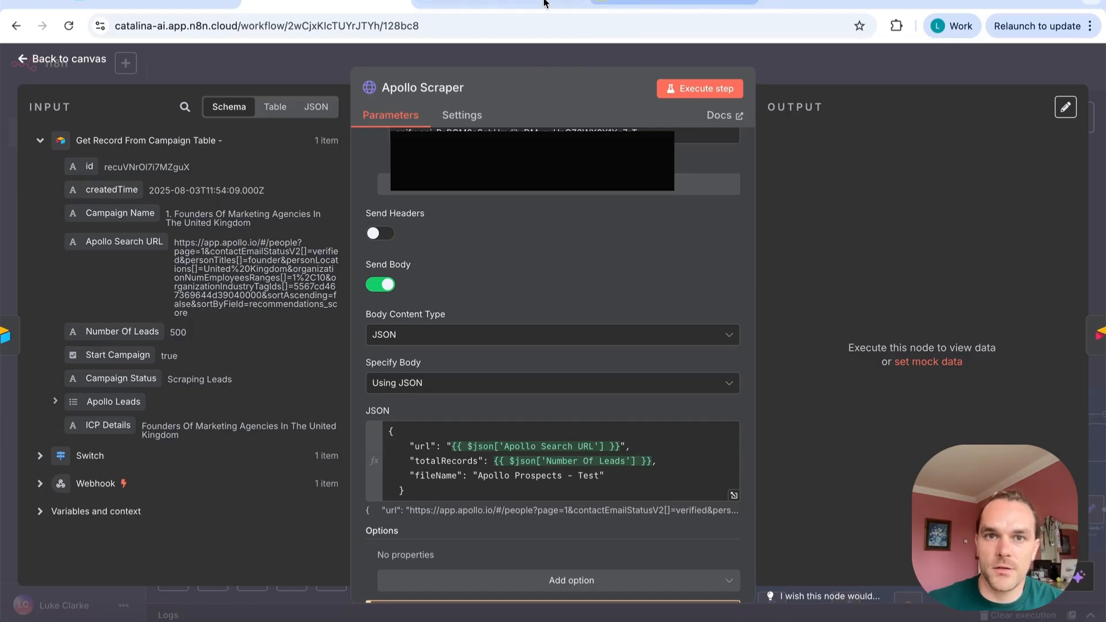
pyautogui.click(799, 55)
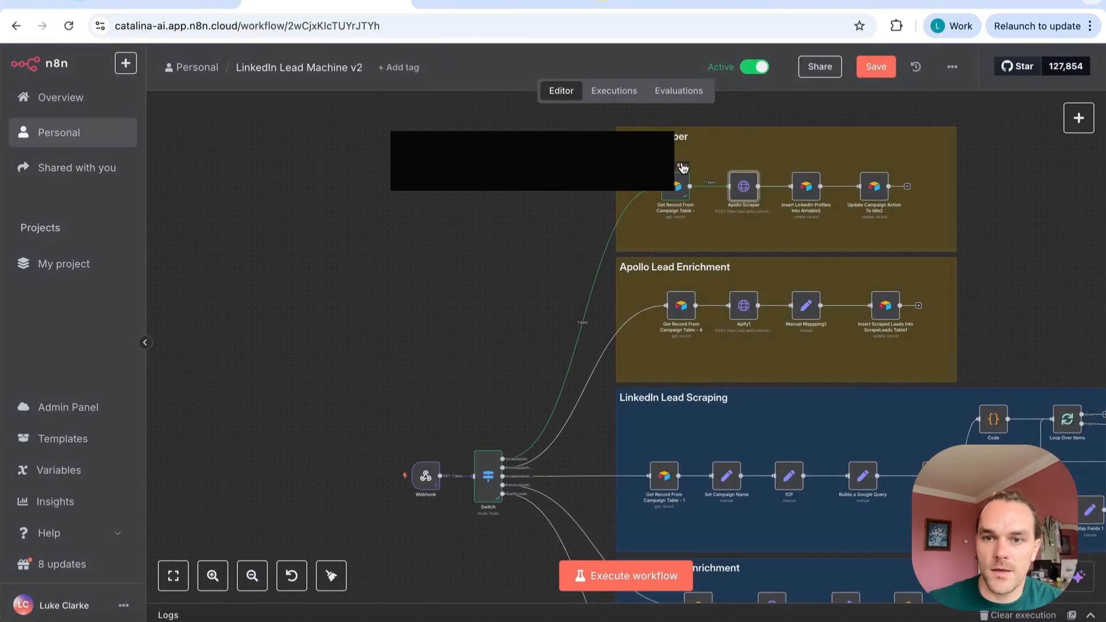
# Check the Apollo Leads column mapping in the Insert LinkedIn Profiles Into Airtable2 node and close it
pyautogui.doubleClick(804, 185)
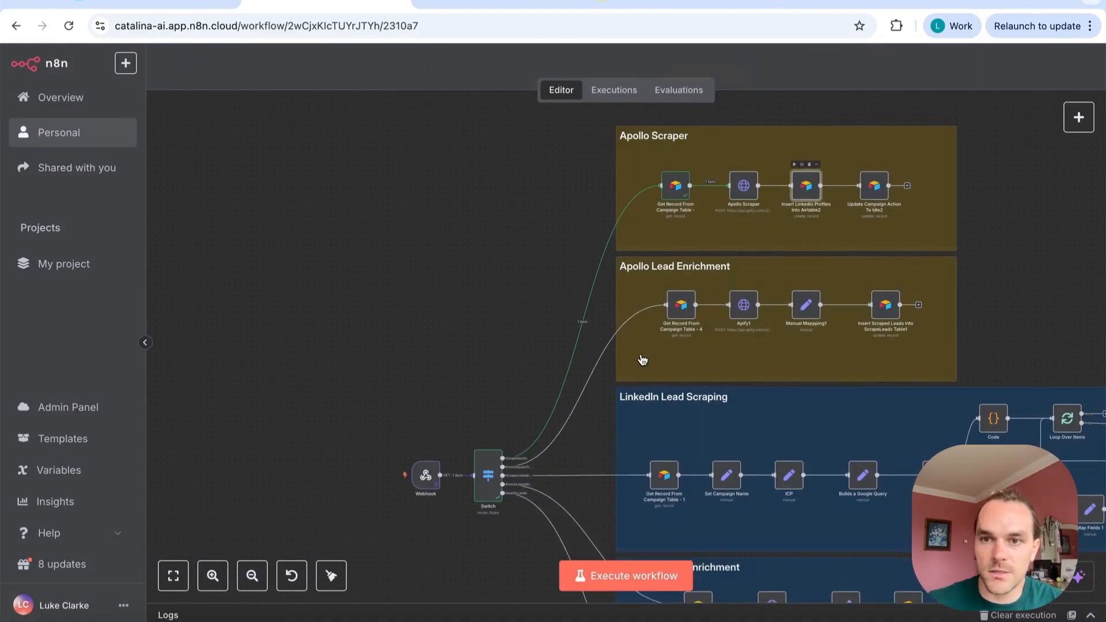
pyautogui.scroll(-2, 605, 430)
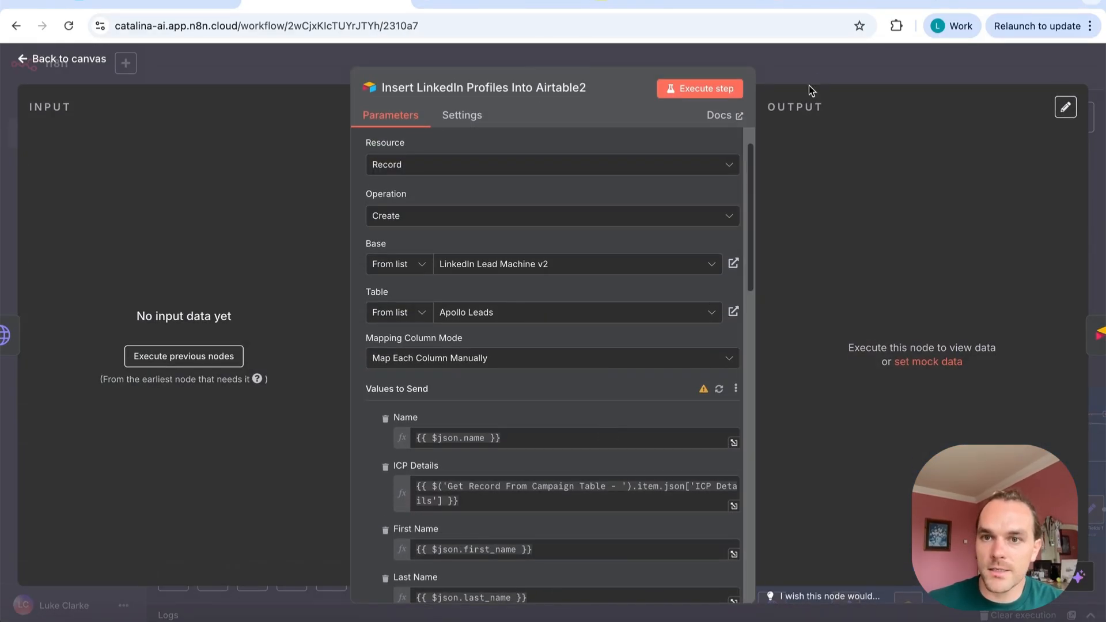
pyautogui.click(809, 85)
# Review the values to update in the Update Campaign Action To Idle2 node and return to the canvas
pyautogui.doubleClick(867, 198)
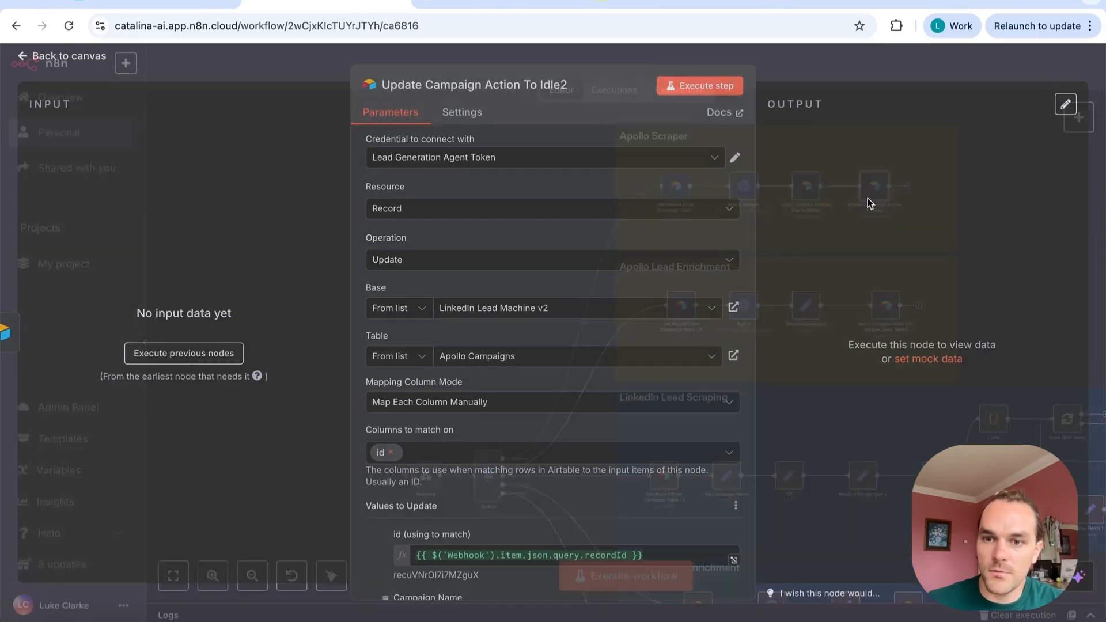
pyautogui.scroll(-3, 506, 522)
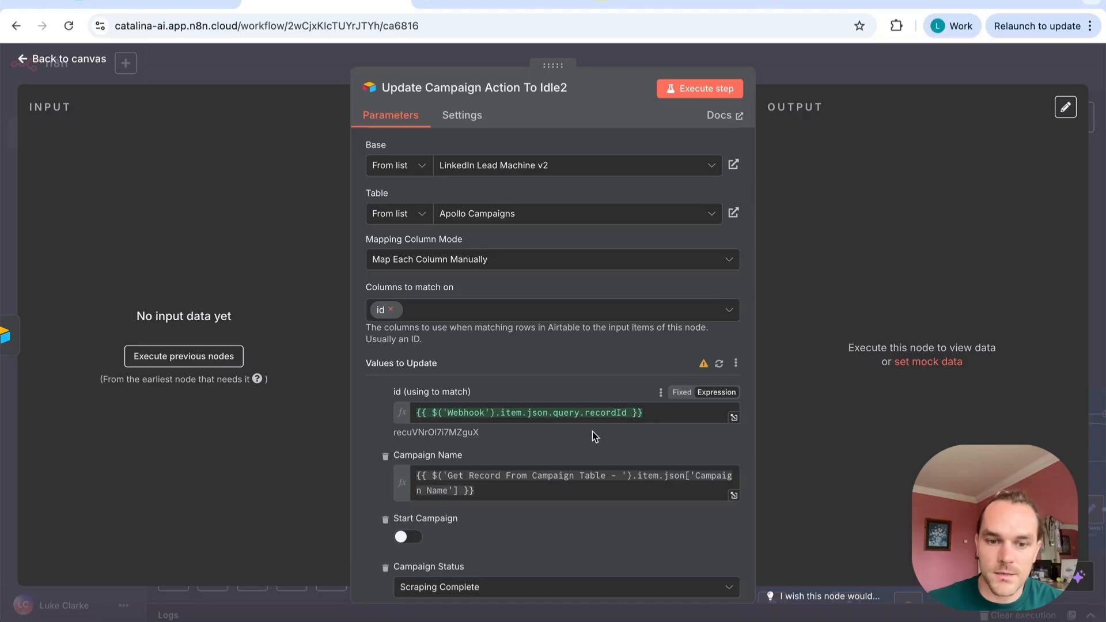
pyautogui.scroll(-1, 469, 582)
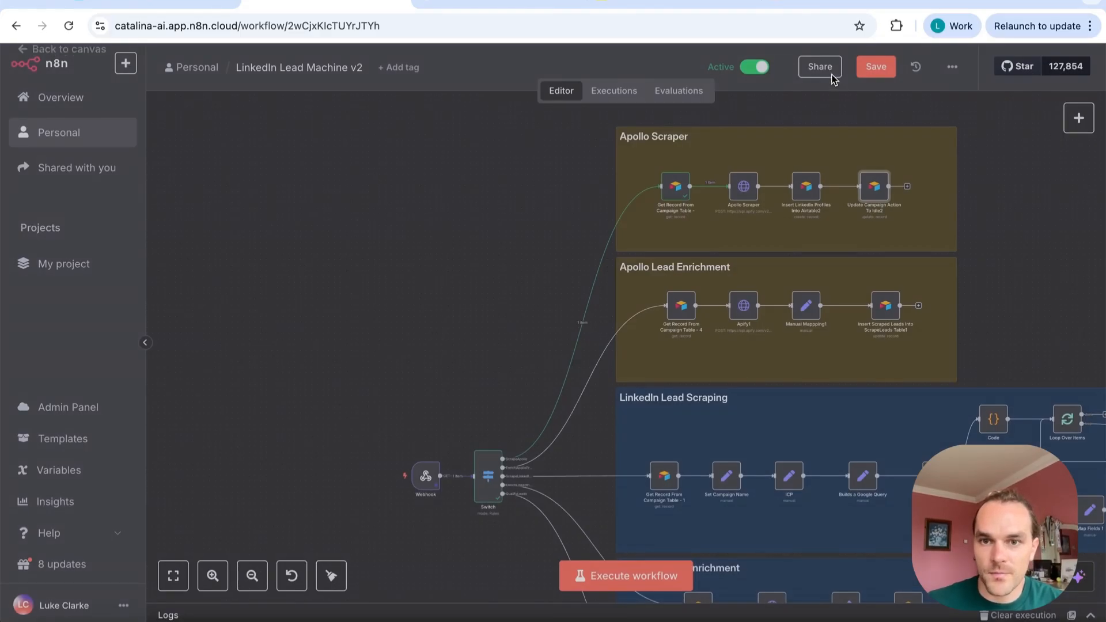
pyautogui.click(830, 77)
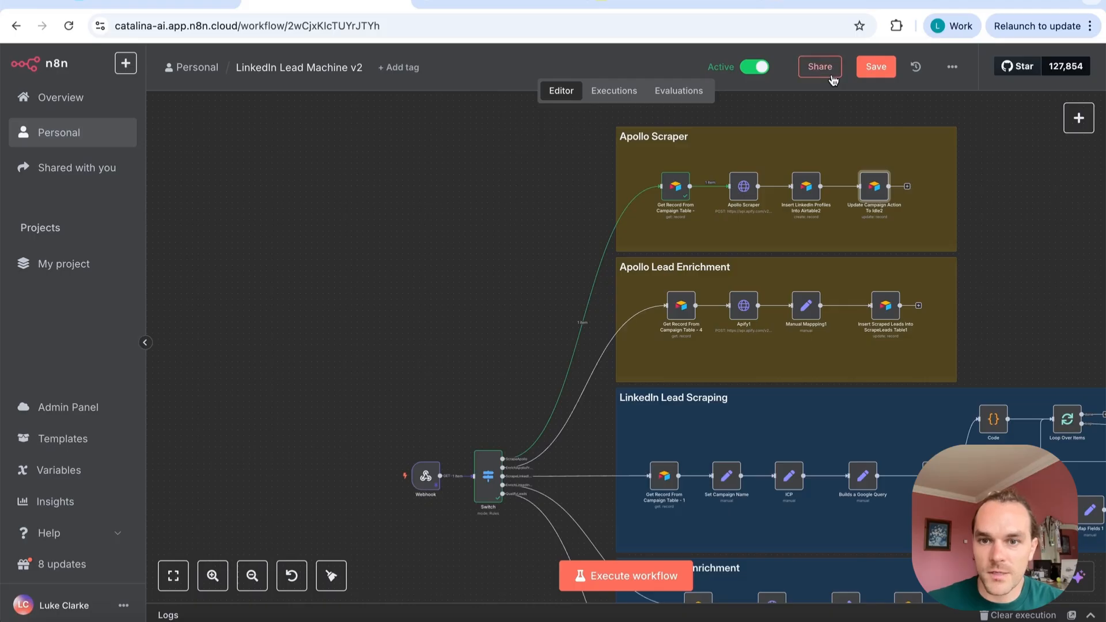
# Unpin the Webhook node's data and execute the workflow to listen for a test event
pyautogui.moveTo(395, 501)
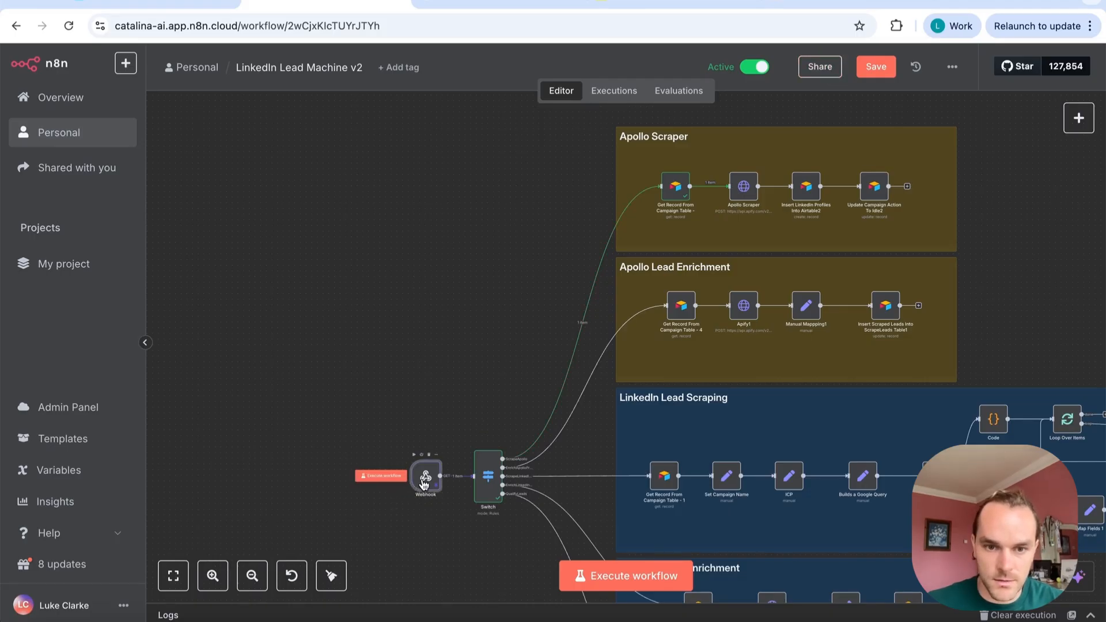
pyautogui.doubleClick(418, 489)
pyautogui.click(1072, 60)
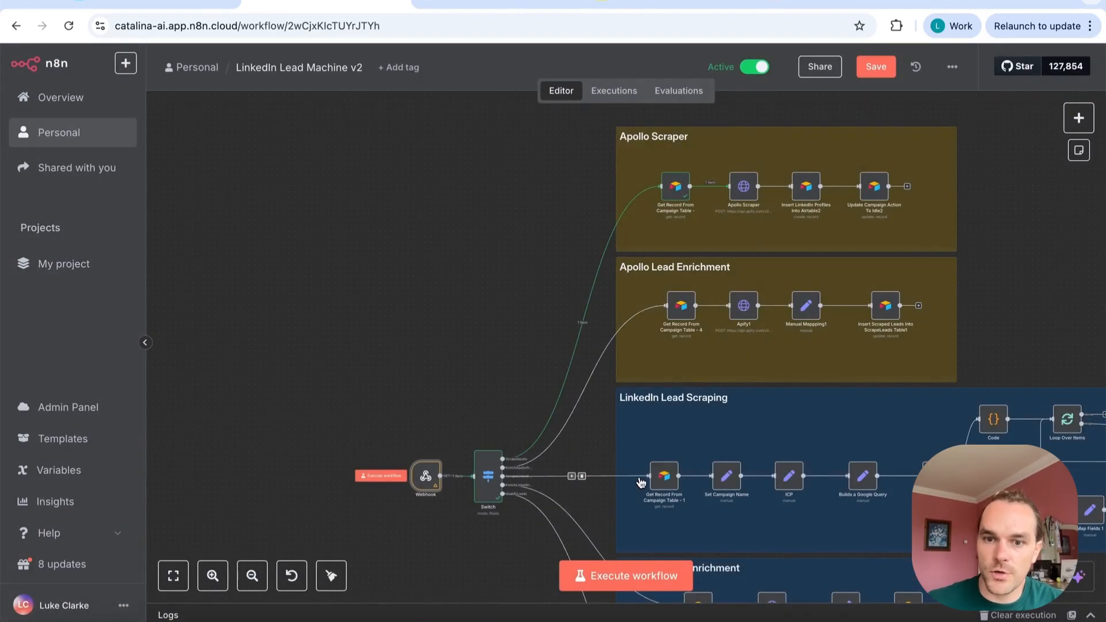
pyautogui.click(647, 577)
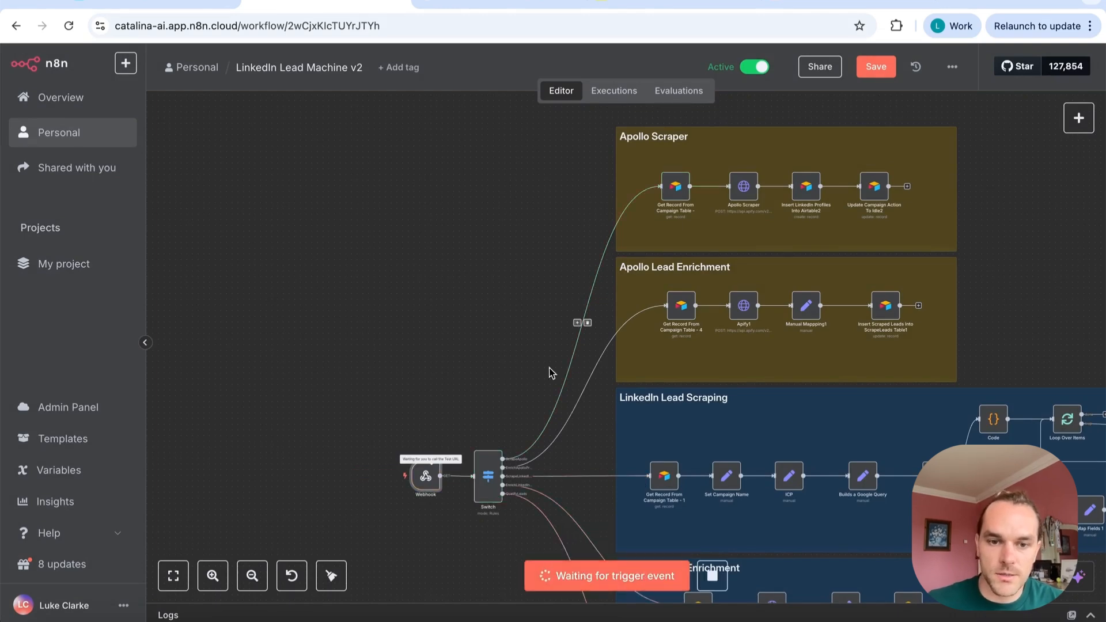
# Switch to the Airtable base and tick Enrich Lead for the lead in row 32 of the Apollo Leads table
pyautogui.click(170, 3)
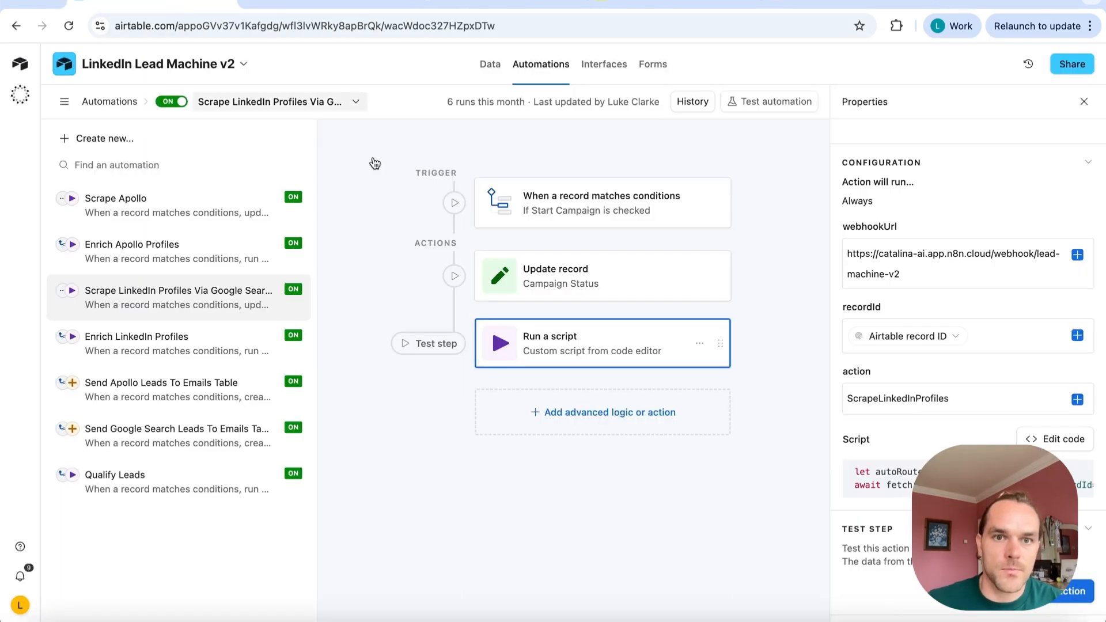
pyautogui.click(490, 64)
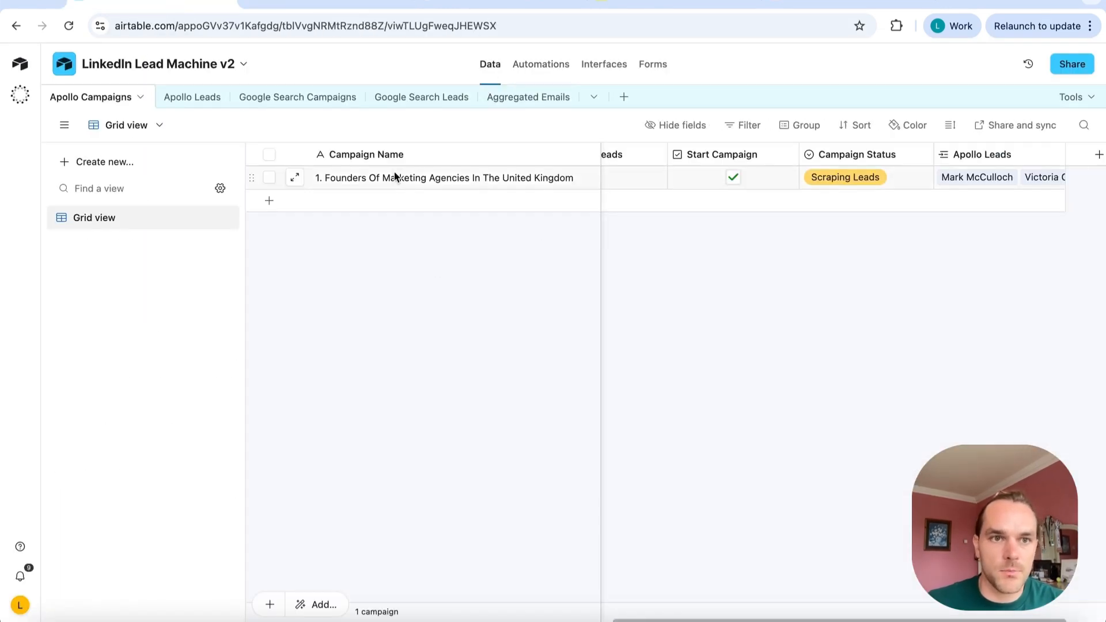
pyautogui.click(205, 99)
pyautogui.scroll(-10, 612, 258)
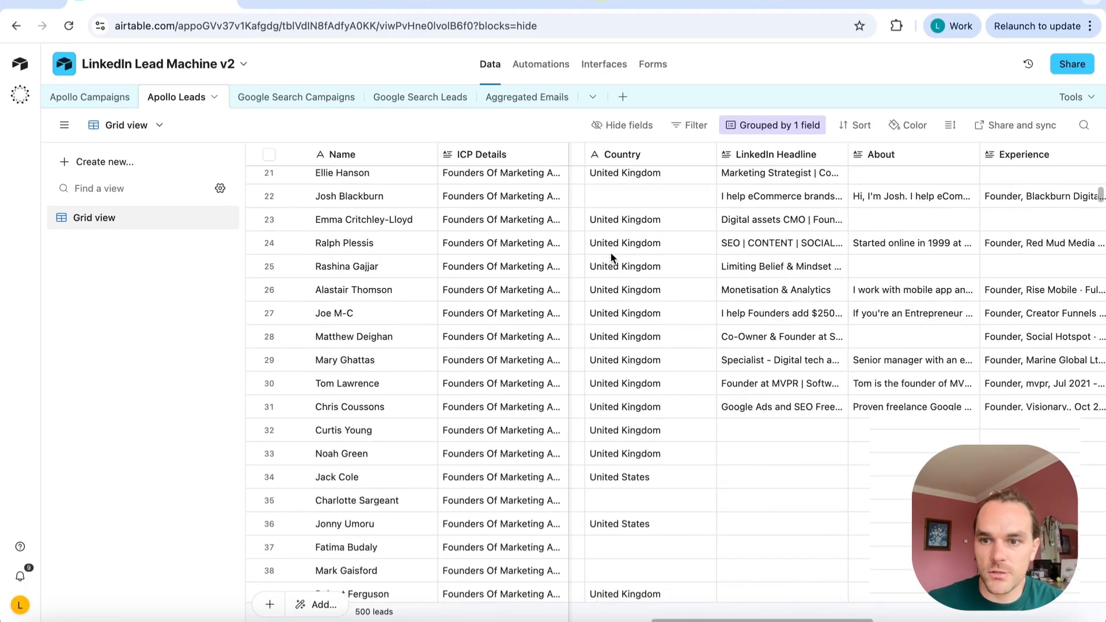
pyautogui.hscroll(10, 612, 257)
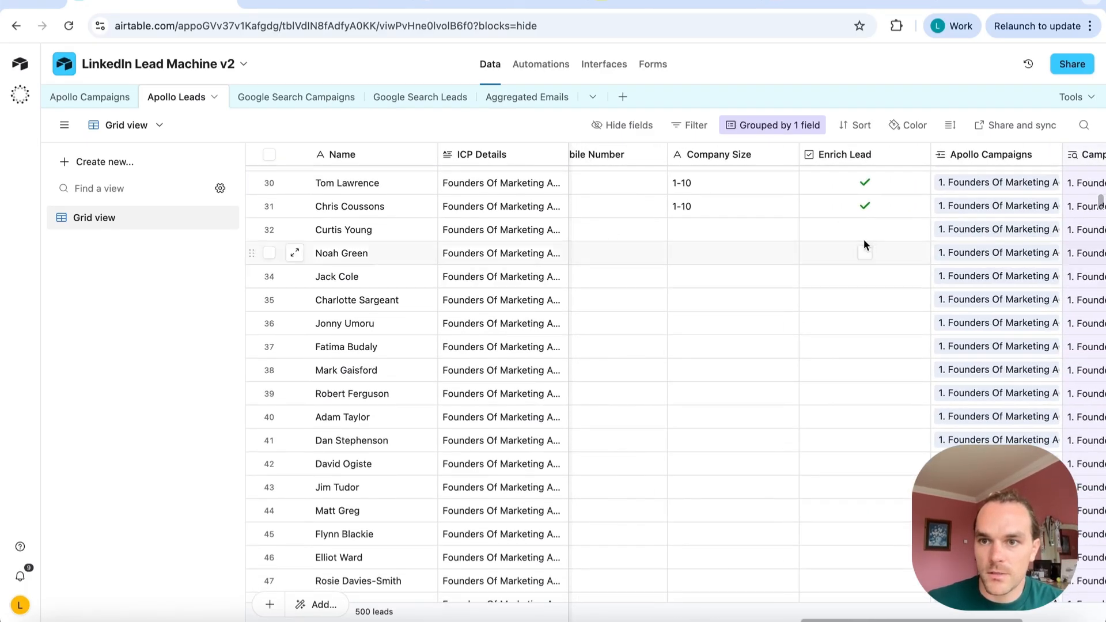
pyautogui.click(866, 229)
pyautogui.click(533, 64)
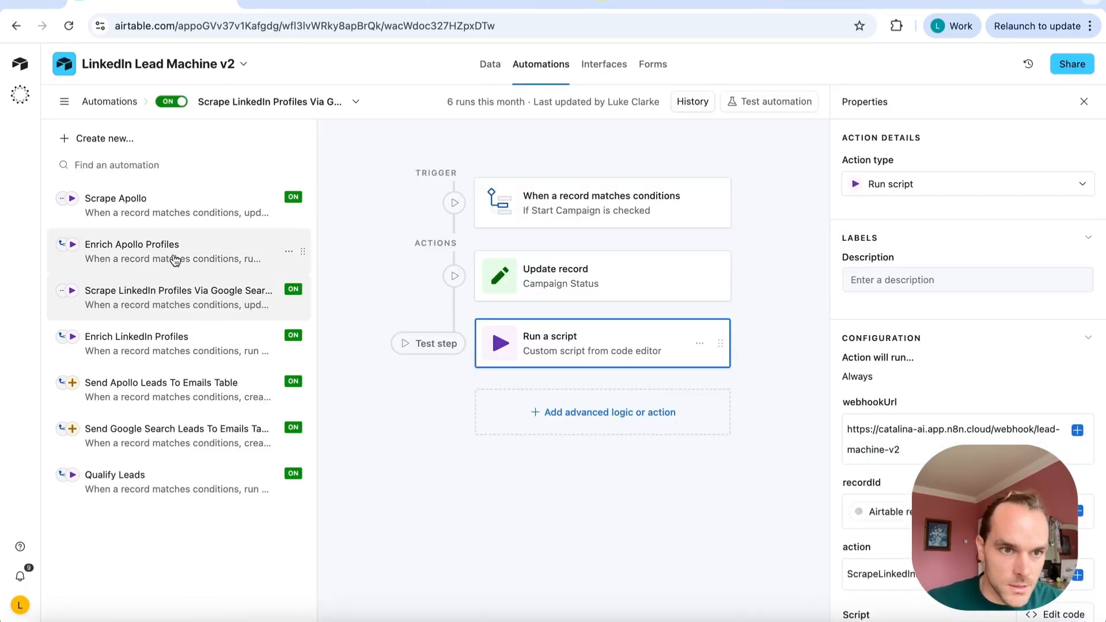
pyautogui.click(174, 258)
pyautogui.click(1038, 311)
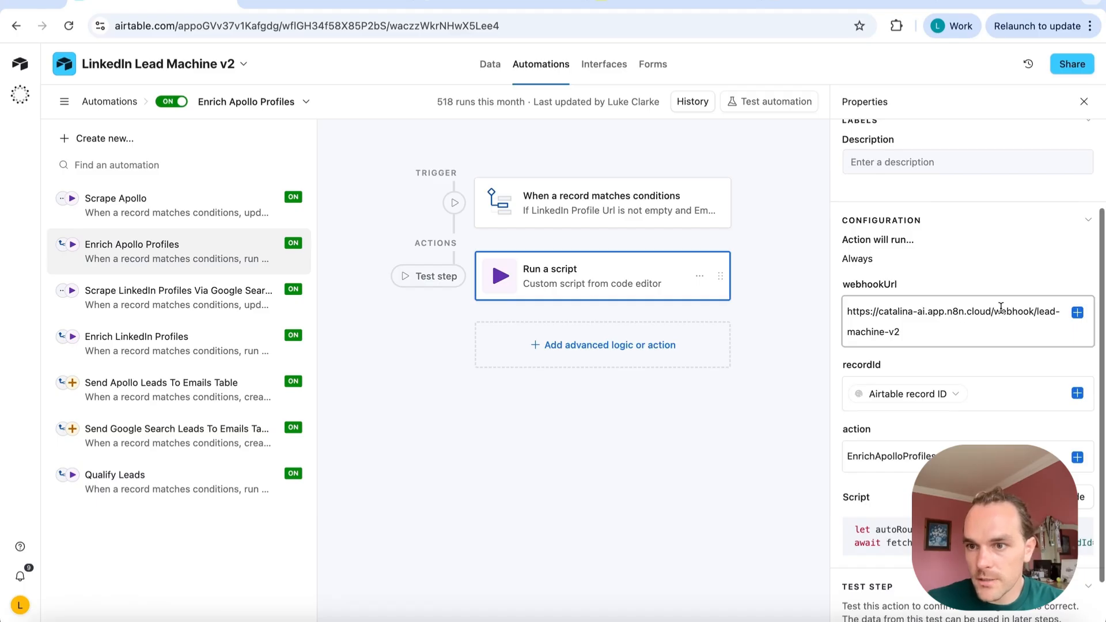
pyautogui.write('-')
pyautogui.write('test')
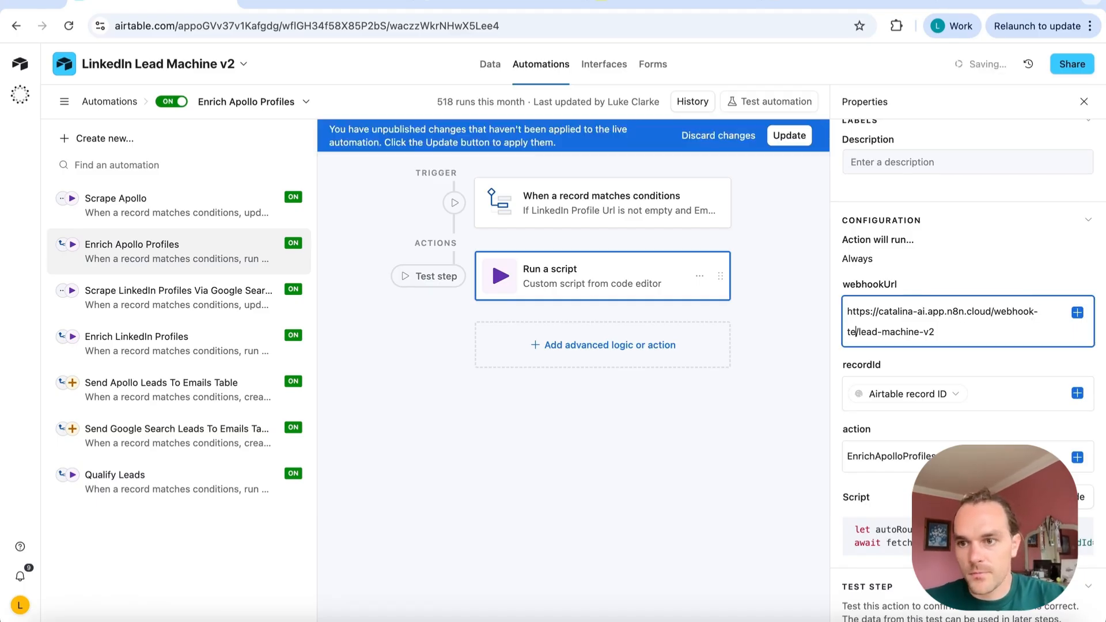
pyautogui.click(789, 137)
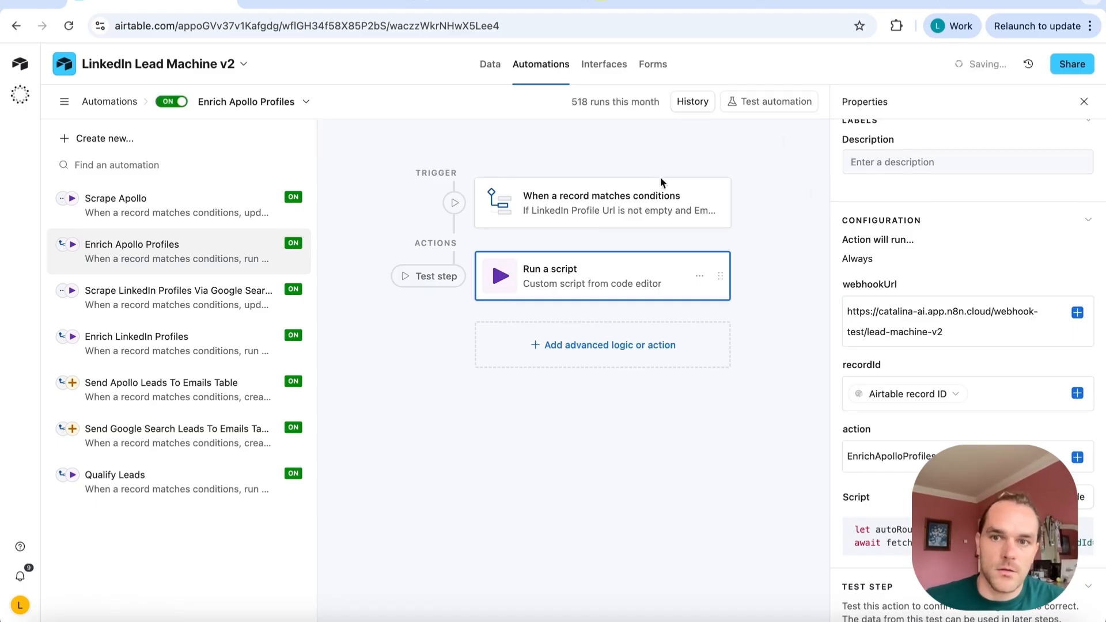
# Run a live test of the Enrich Apollo Profiles automation on a lead record and switch to the n8n workflow
pyautogui.click(765, 108)
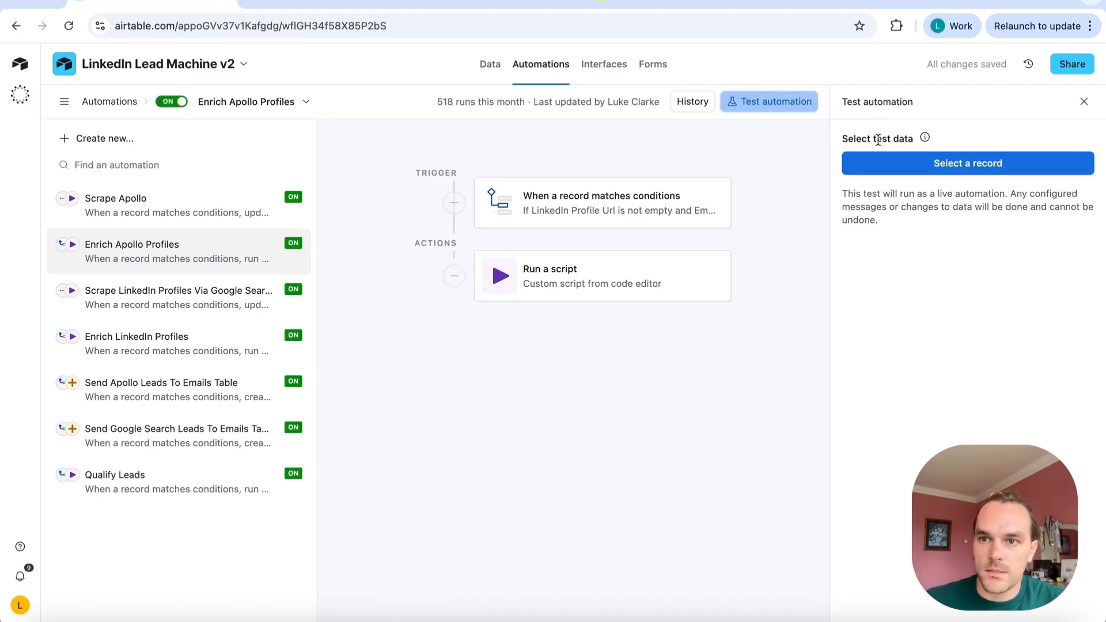
pyautogui.click(890, 164)
pyautogui.click(634, 236)
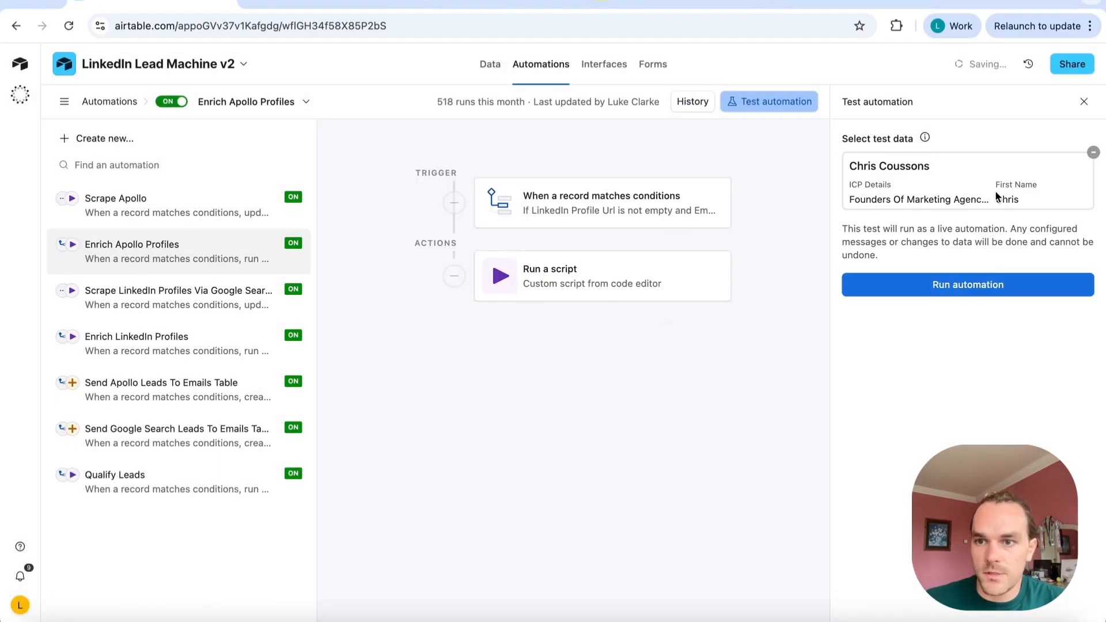
pyautogui.click(983, 284)
pyautogui.click(270, 4)
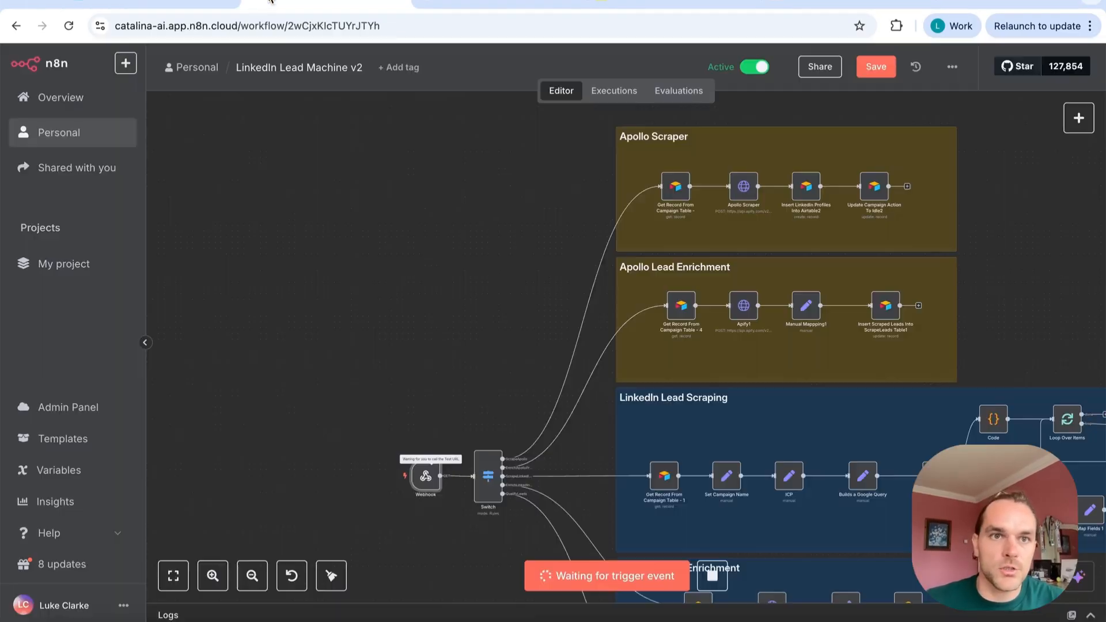
# Examine the Switch node's routing rules and the output matched for EnrichApolloProfiles, and return to the canvas
pyautogui.scroll(-2, 493, 445)
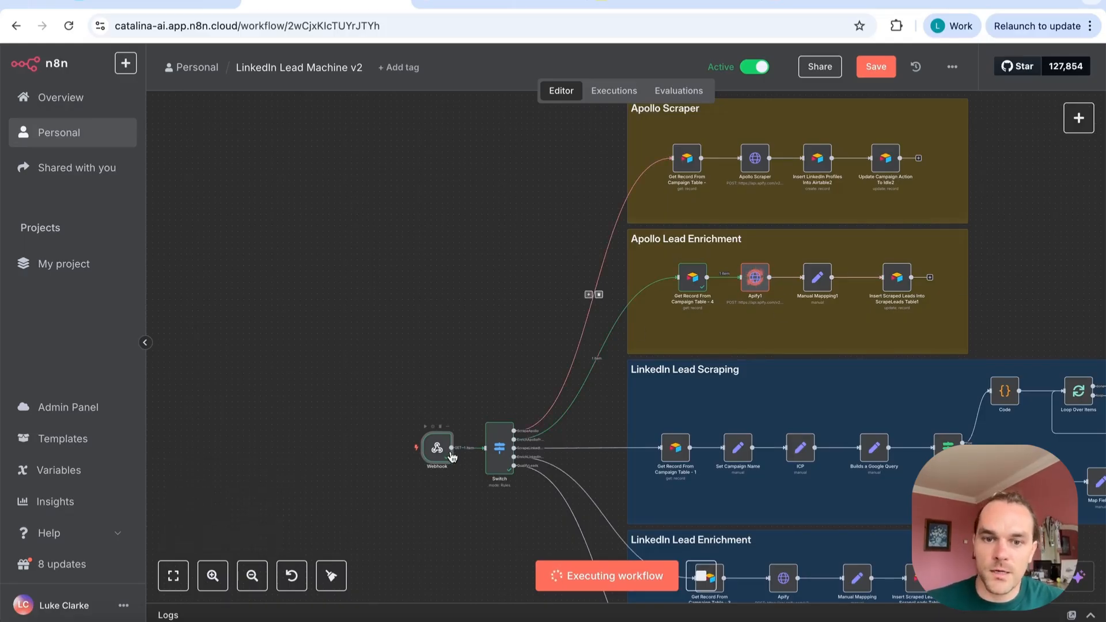
pyautogui.doubleClick(500, 447)
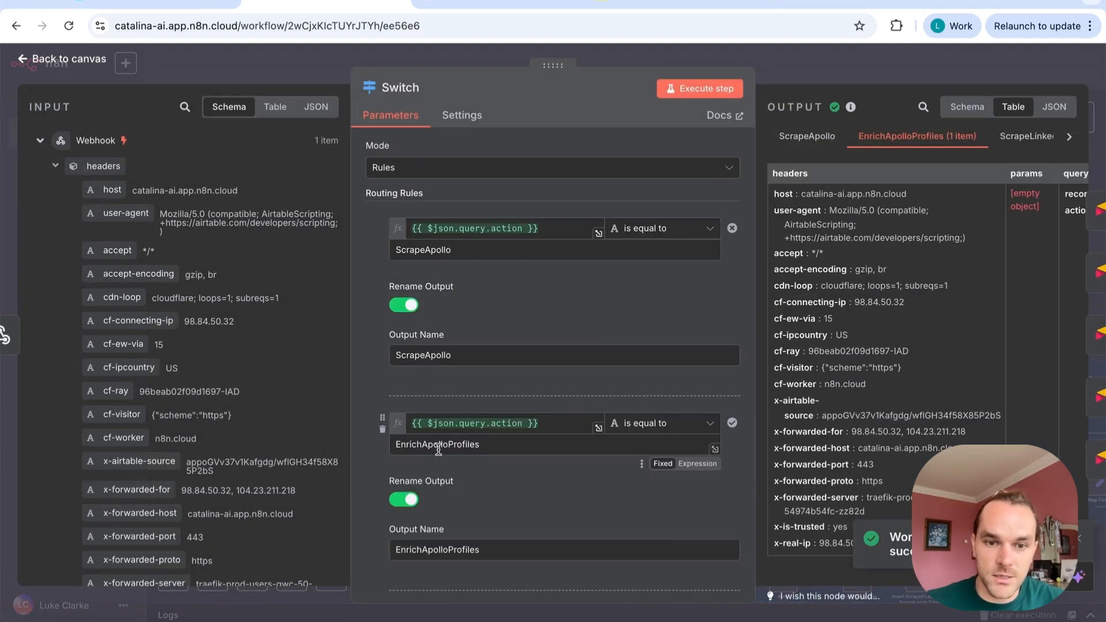
pyautogui.click(818, 54)
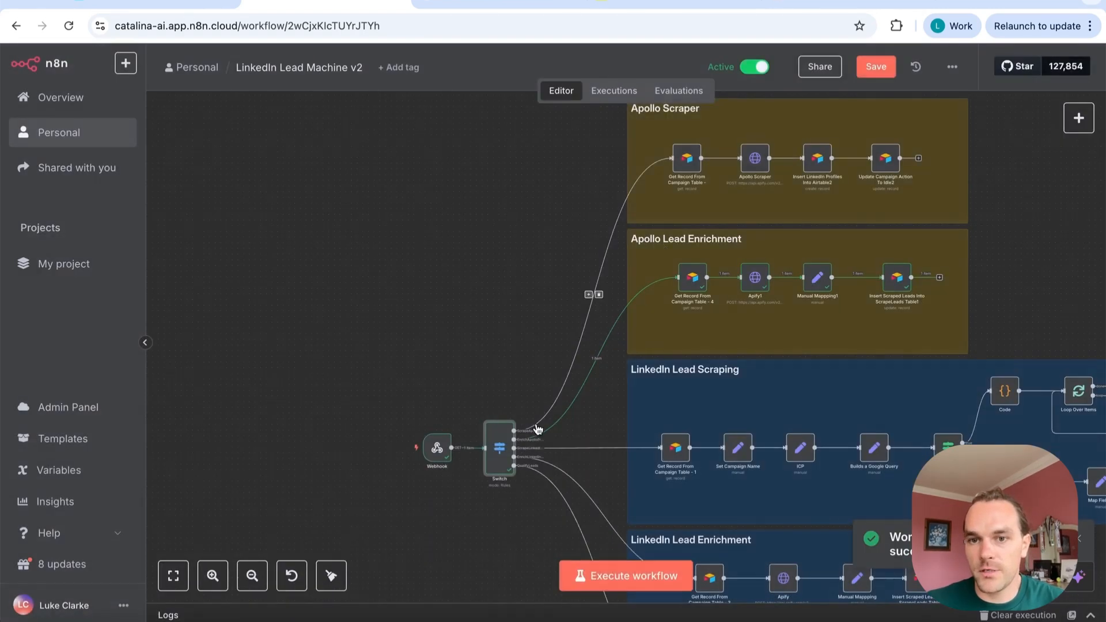
# Compare the table and record ID settings of the Get Record nodes in the Apollo Lead Enrichment and Apollo Scraper branches
pyautogui.doubleClick(693, 279)
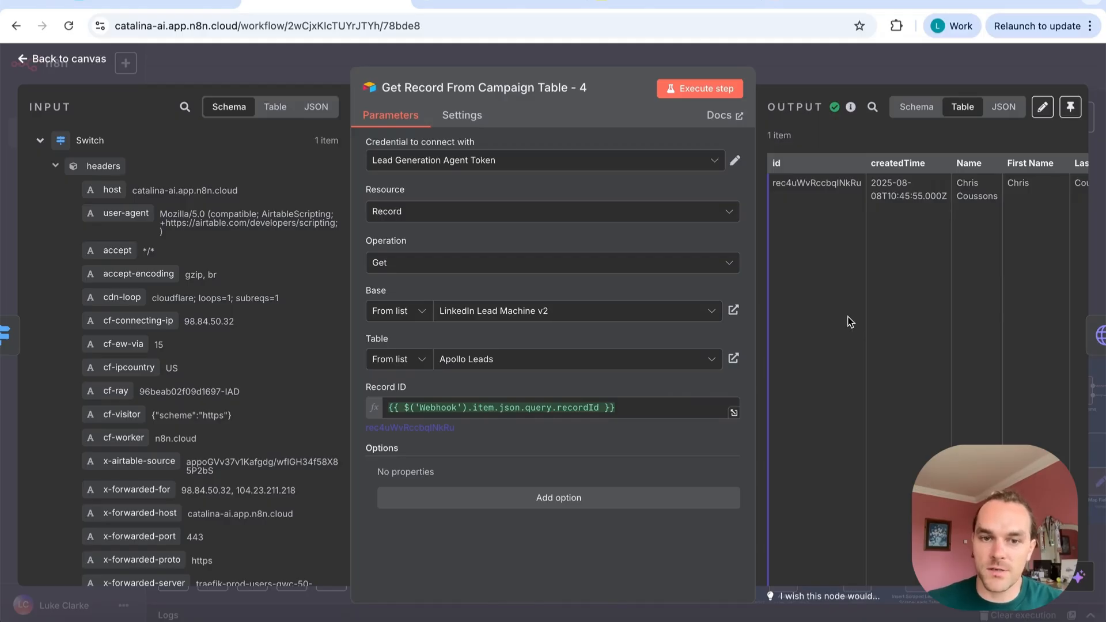
pyautogui.click(310, 67)
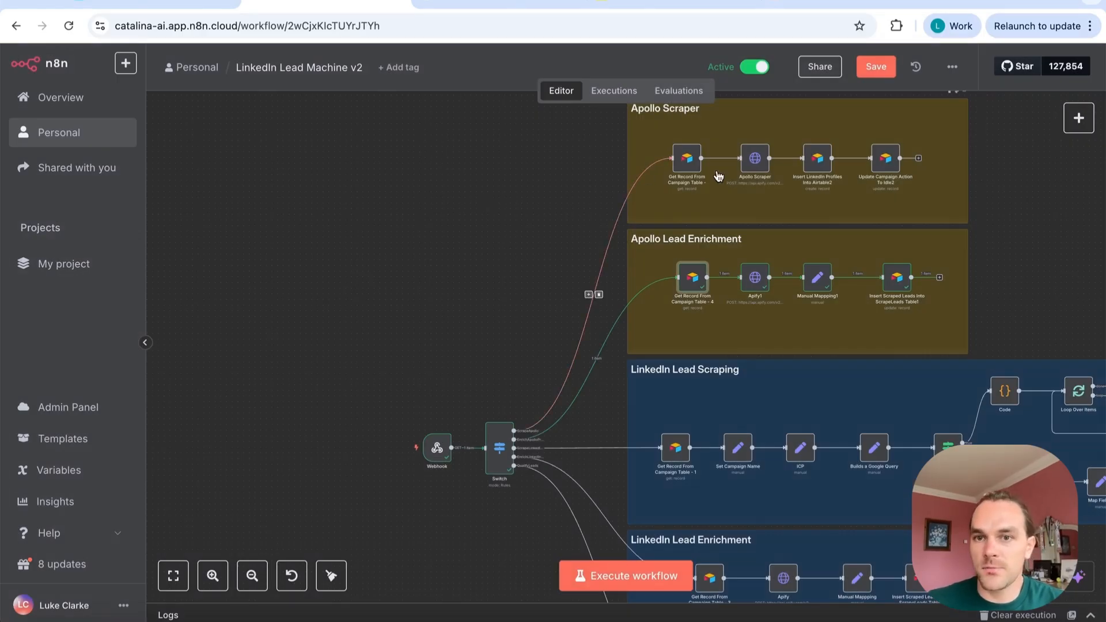
pyautogui.doubleClick(689, 160)
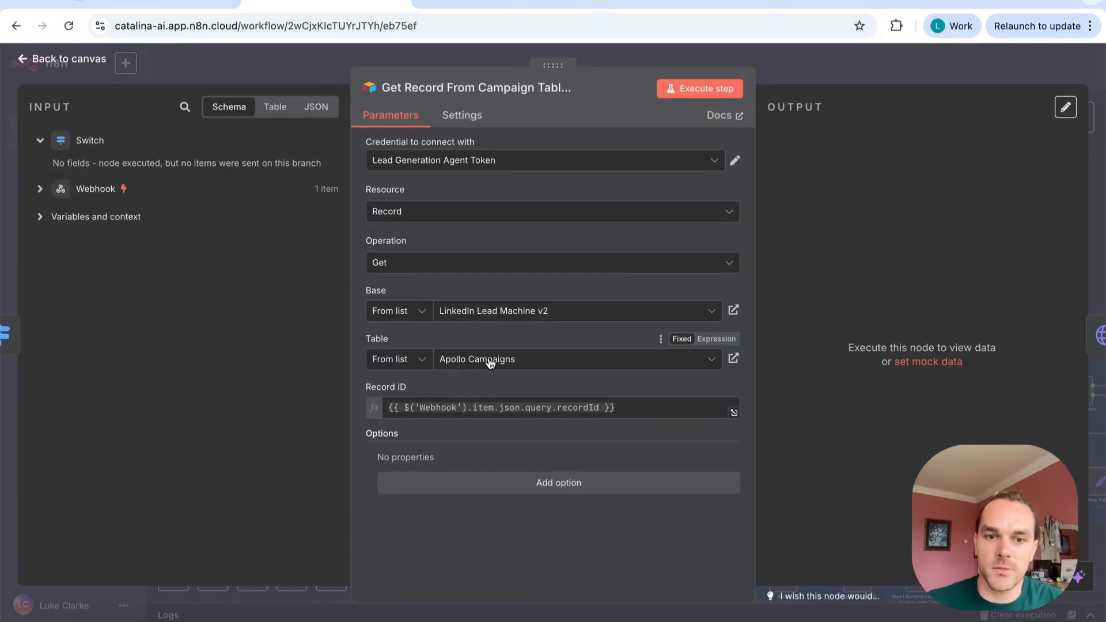
pyautogui.click(835, 71)
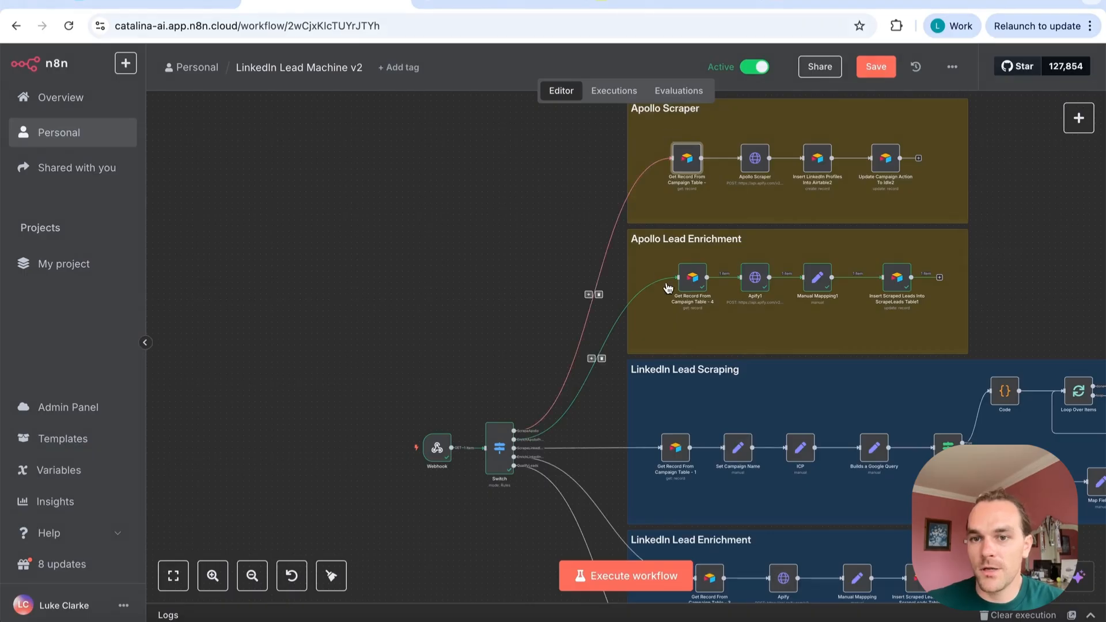
pyautogui.doubleClick(693, 279)
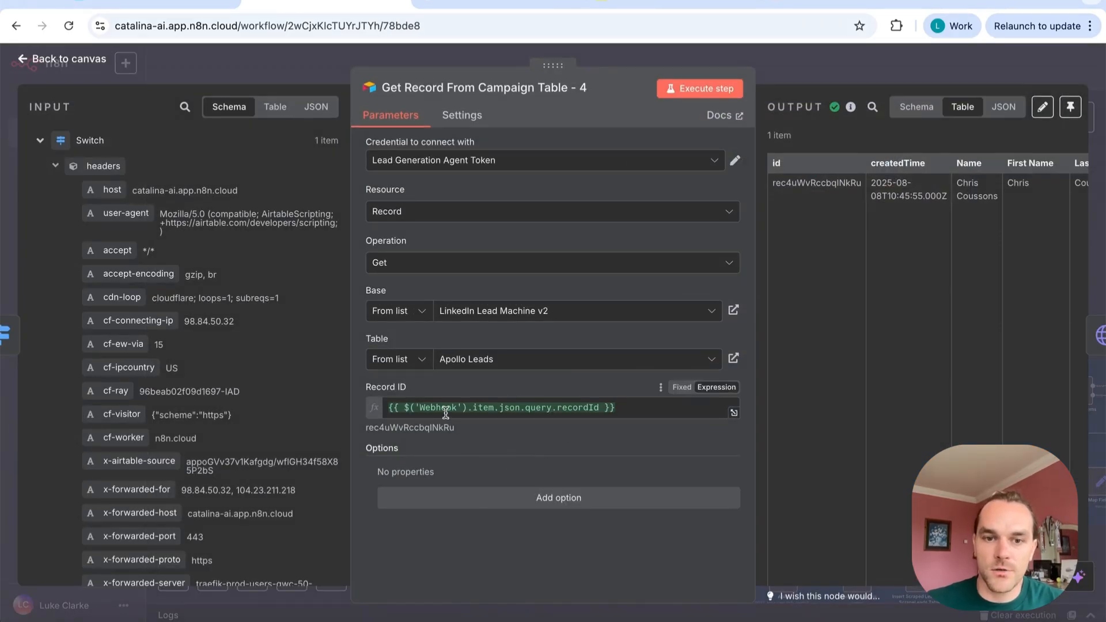
pyautogui.click(311, 71)
# Switch to Airtable, leave the automation test, and review the Enrich Apollo Profiles trigger's table and conditions
pyautogui.click(167, 7)
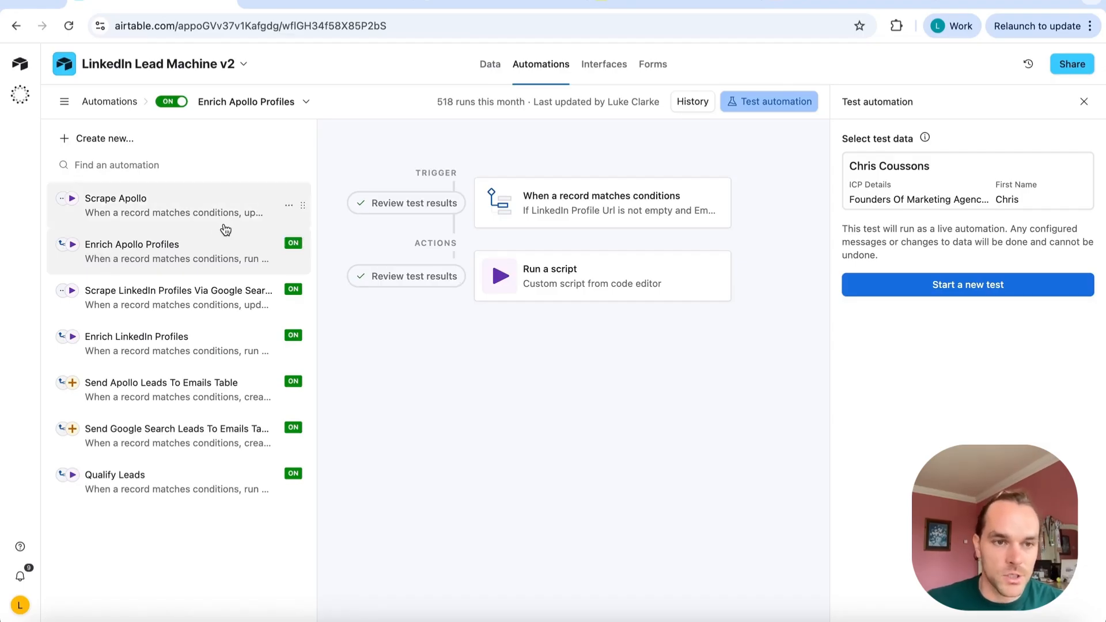
pyautogui.click(1083, 101)
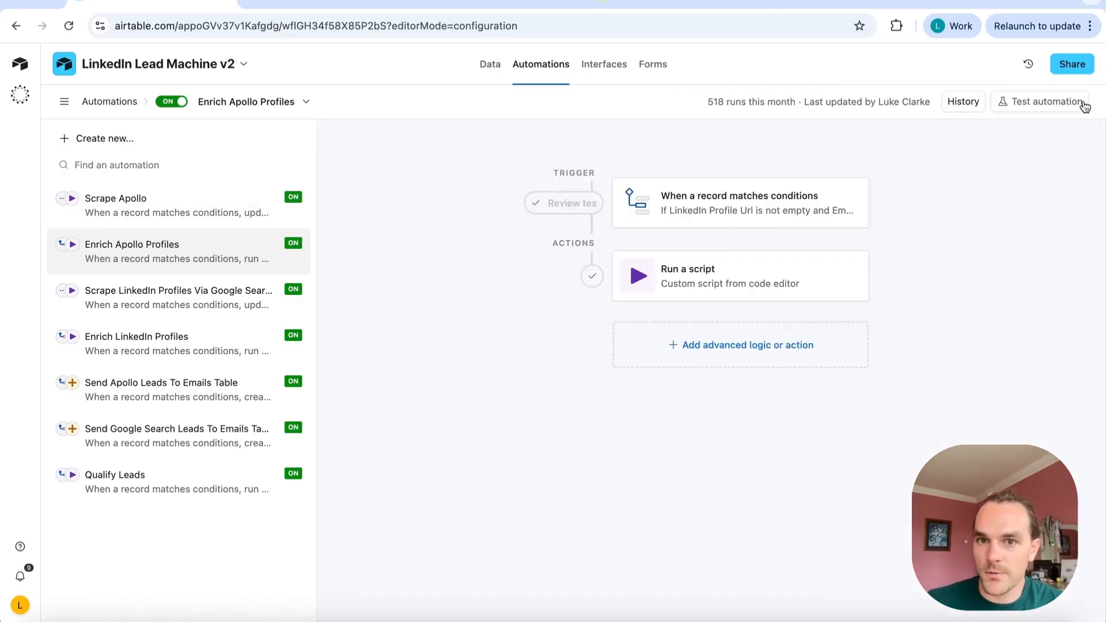
pyautogui.click(679, 208)
pyautogui.scroll(-2, 922, 271)
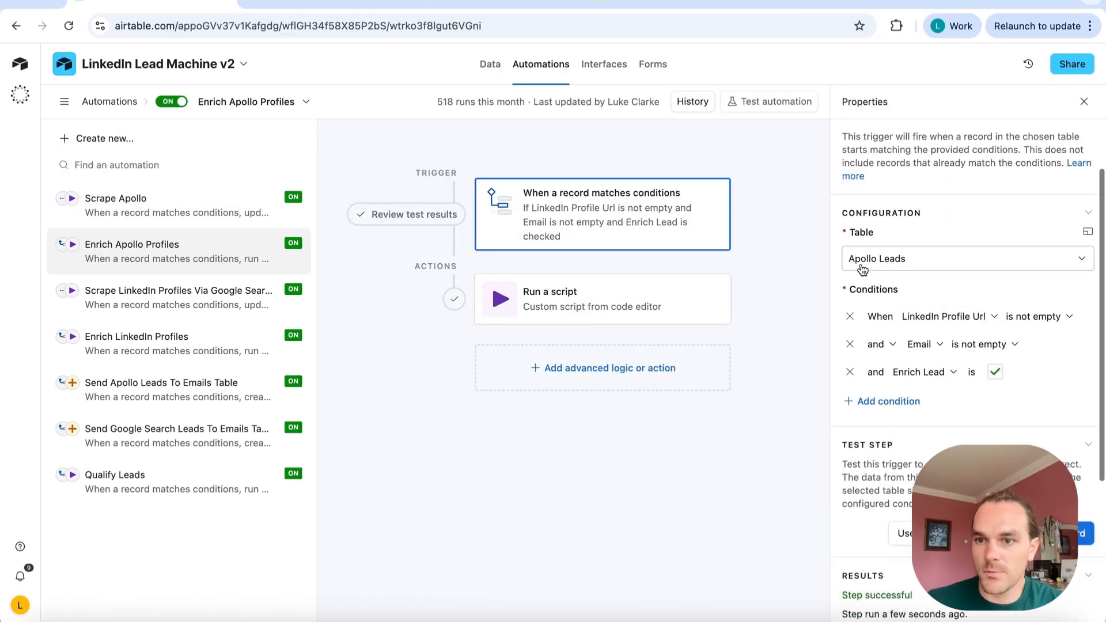
pyautogui.scroll(-6, 923, 261)
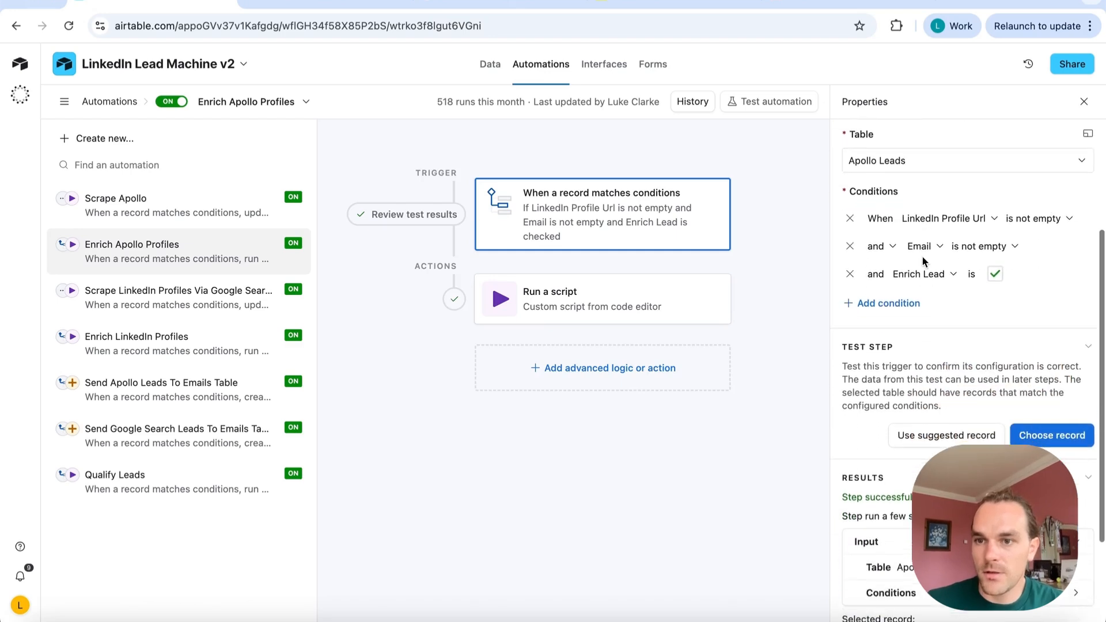
pyautogui.scroll(3, 923, 257)
pyautogui.scroll(1, 922, 257)
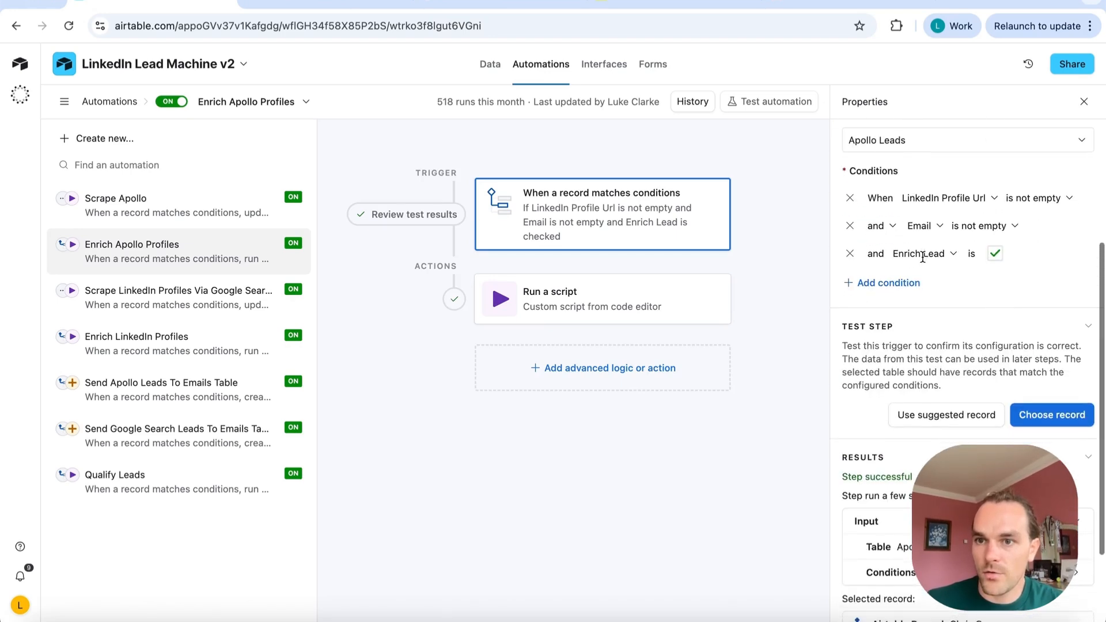
# Review the webhookUrl, recordId and action inputs of the automation's Run a script action
pyautogui.click(586, 313)
pyautogui.scroll(-3, 1059, 314)
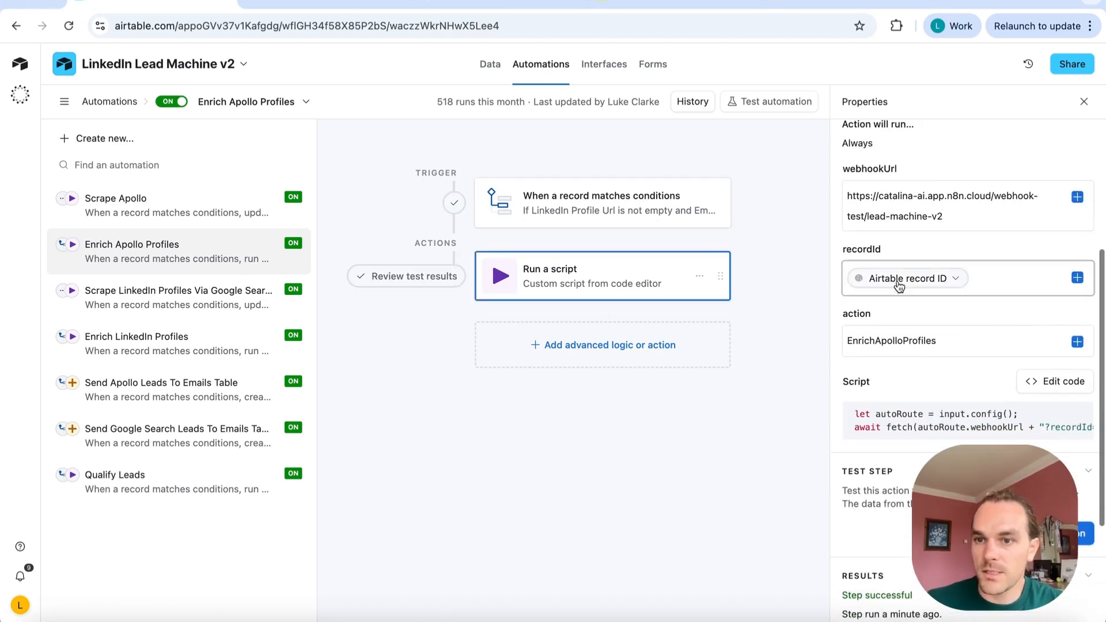
pyautogui.moveTo(956, 285)
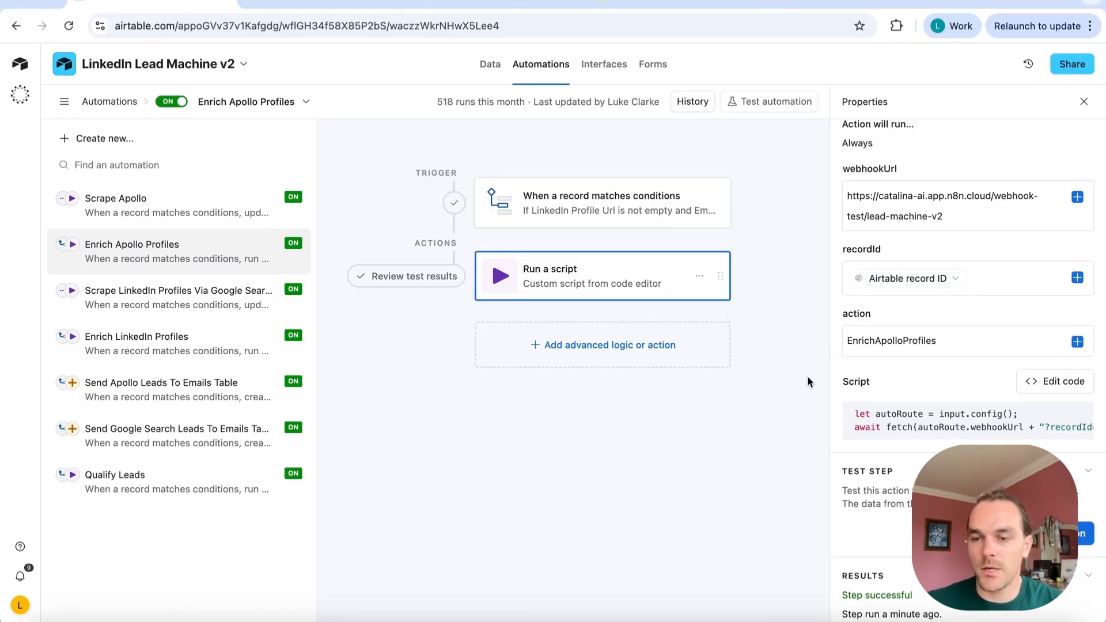
# Switch to the n8n workflow and review the Apify1 node's request URL and profileUrls JSON body
pyautogui.click(344, 2)
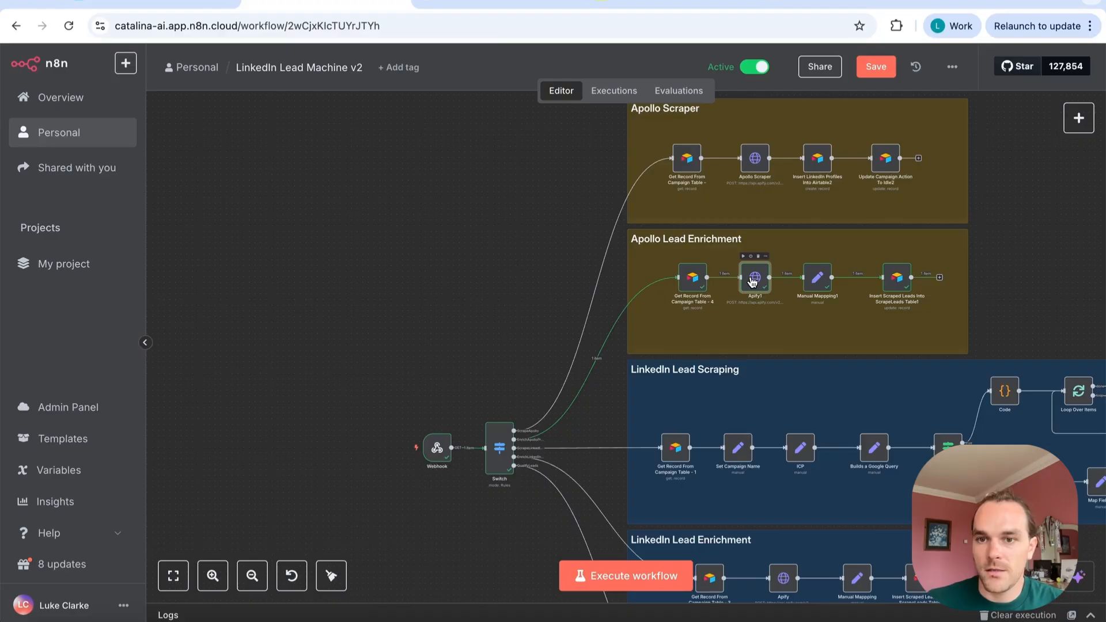
pyautogui.doubleClick(753, 278)
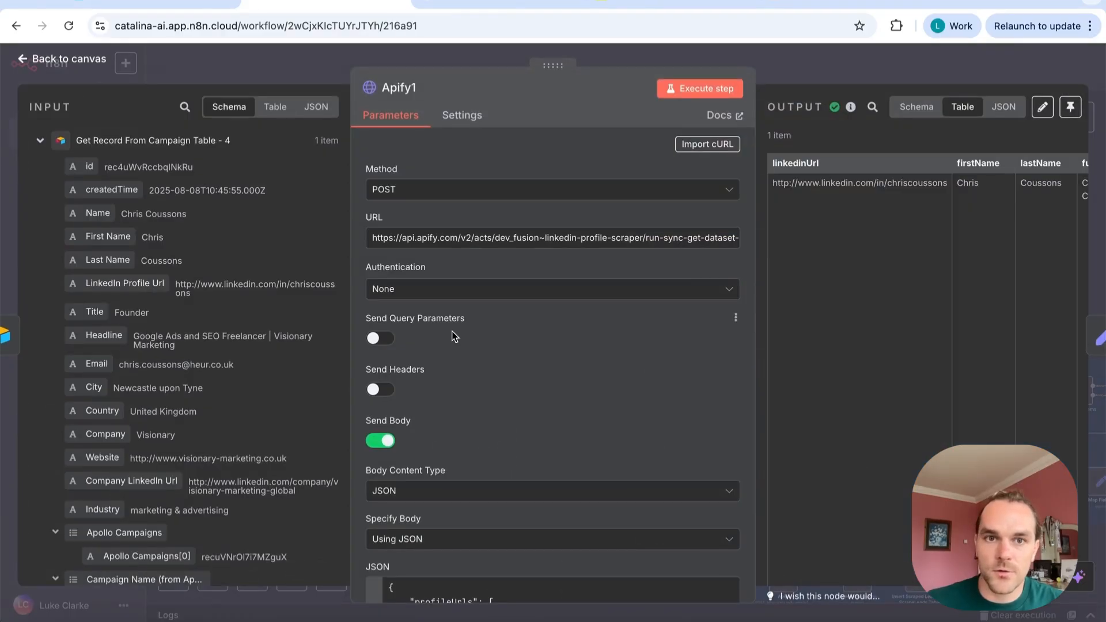
pyautogui.scroll(-3, 412, 224)
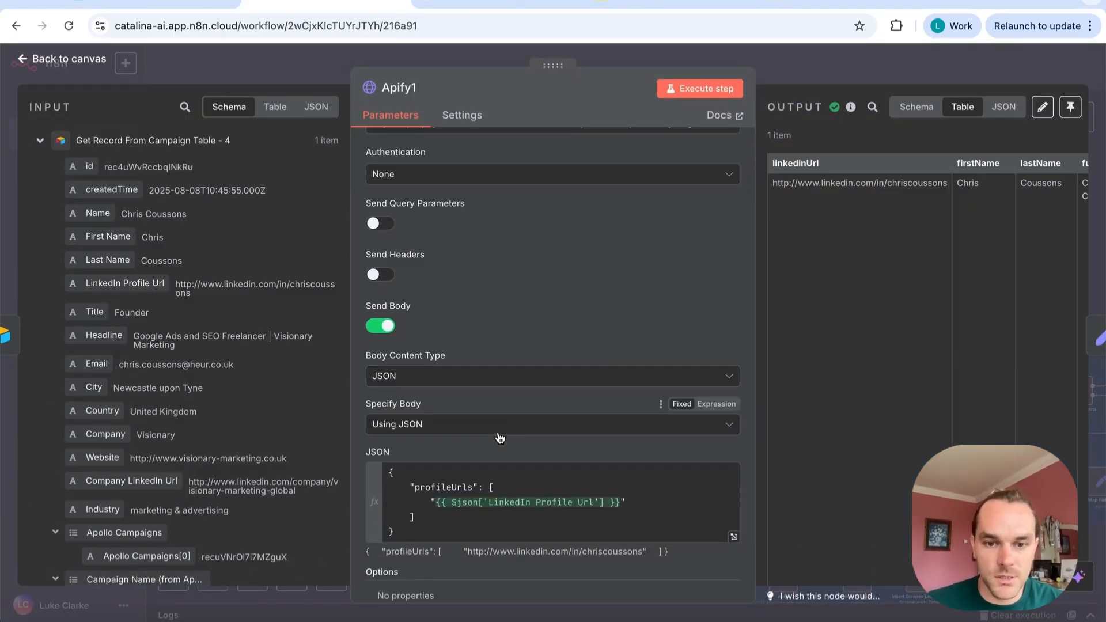
pyautogui.scroll(3, 500, 439)
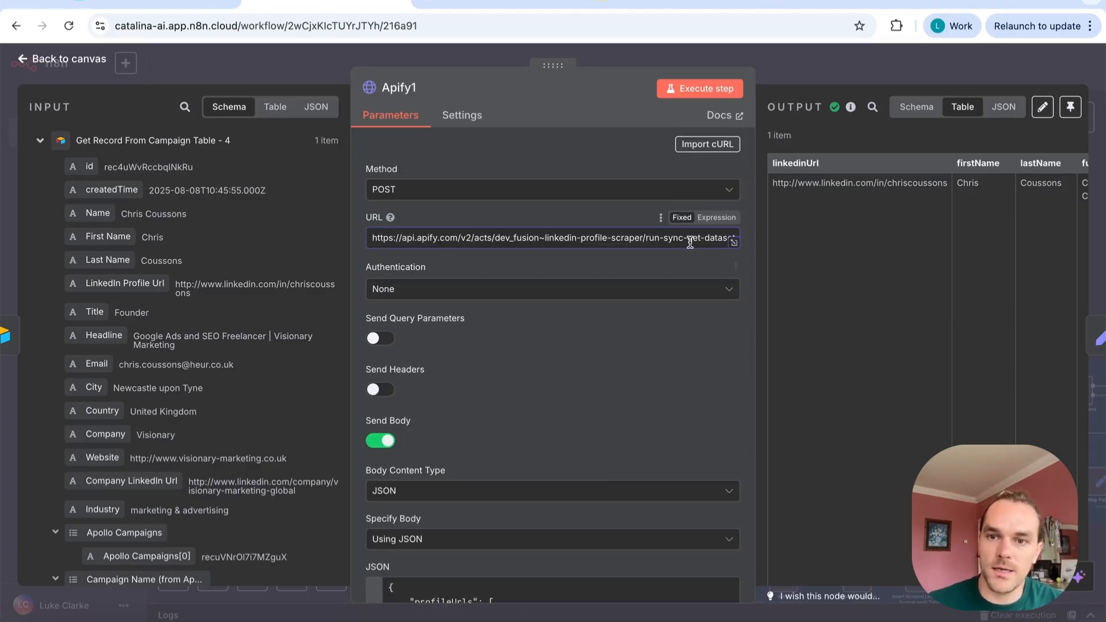
pyautogui.click(817, 61)
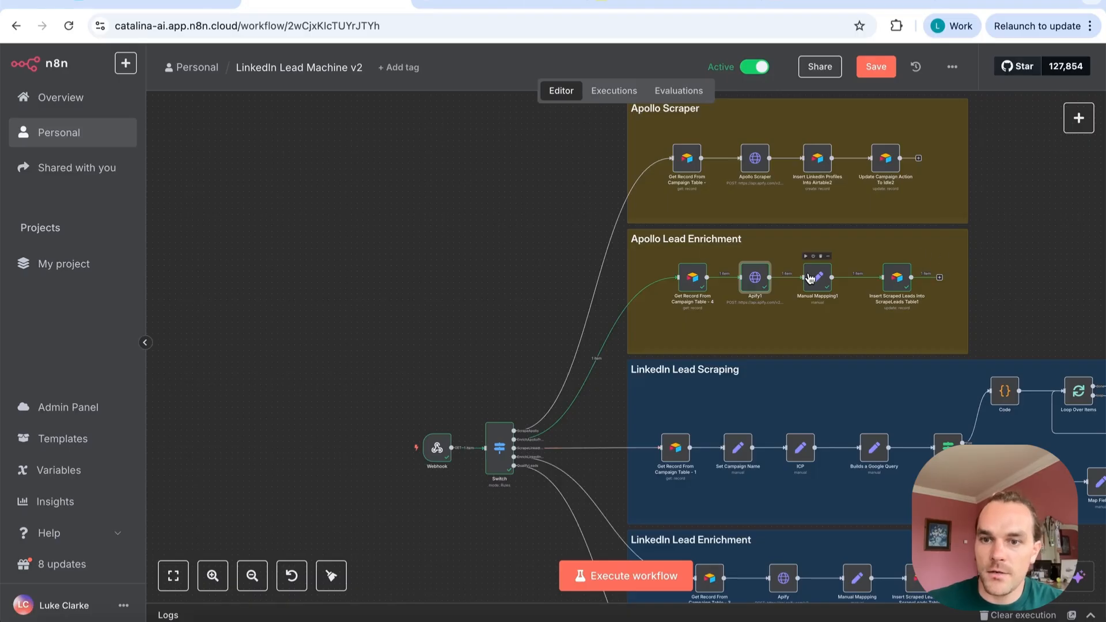
# Open the Manual Mapping node in the Apollo Lead Enrichment branch and review its fields to set
pyautogui.click(814, 279)
pyautogui.doubleClick(805, 282)
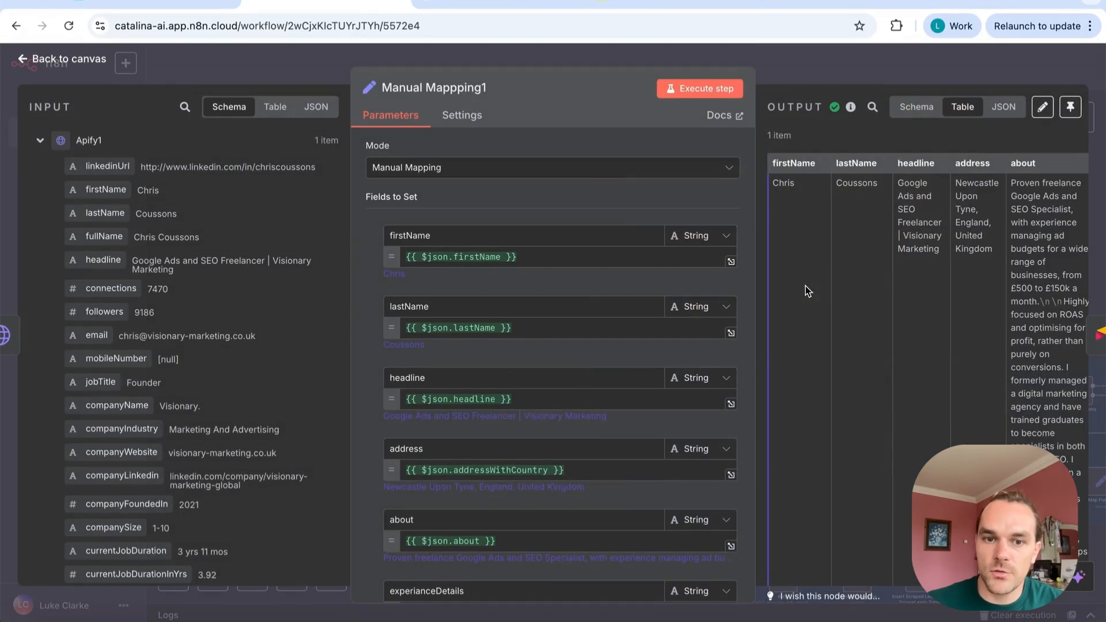
pyautogui.scroll(-1, 521, 409)
pyautogui.scroll(-4, 520, 409)
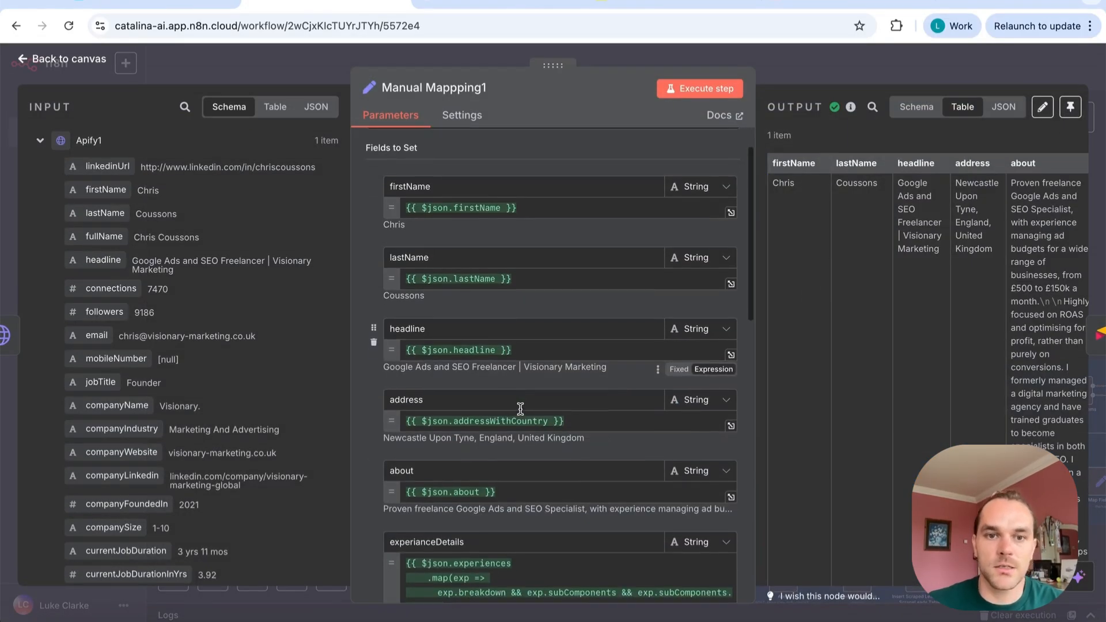
pyautogui.scroll(-9, 520, 409)
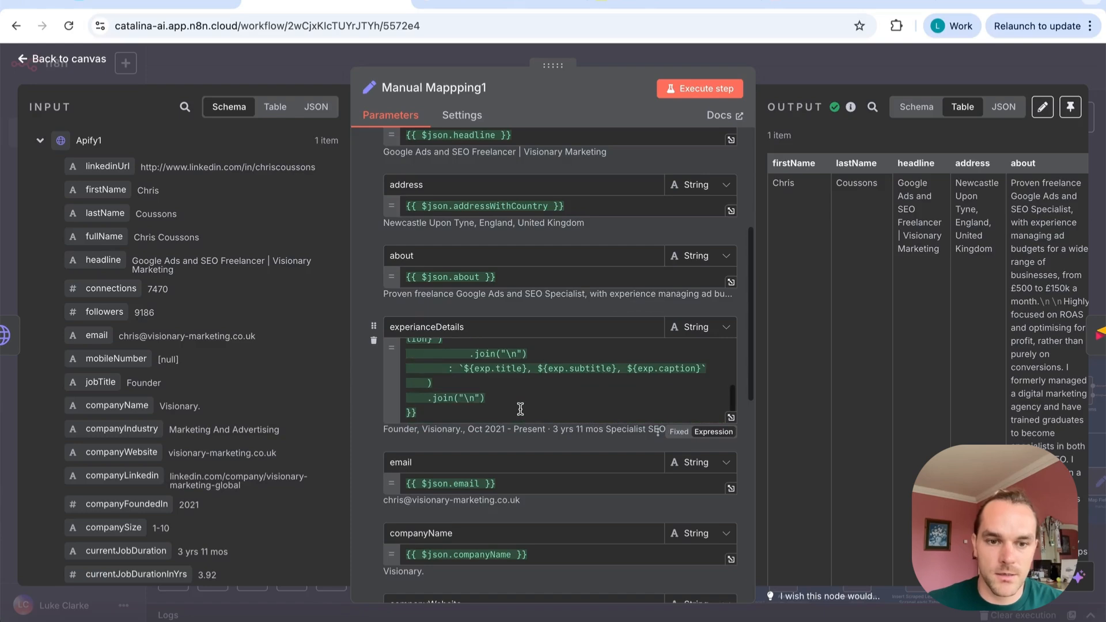
pyautogui.scroll(3, 540, 482)
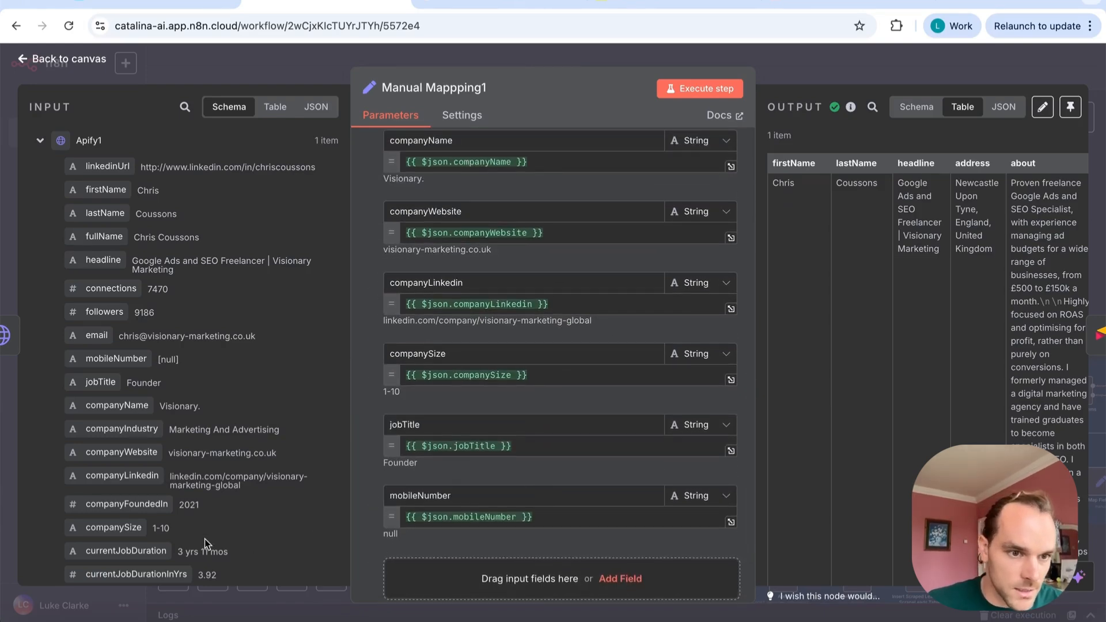
# Review the Apify1 profile data feeding the Manual Mapping node and collapse its experiences, updates and skills groups
pyautogui.scroll(-7, 204, 539)
pyautogui.scroll(-8, 203, 539)
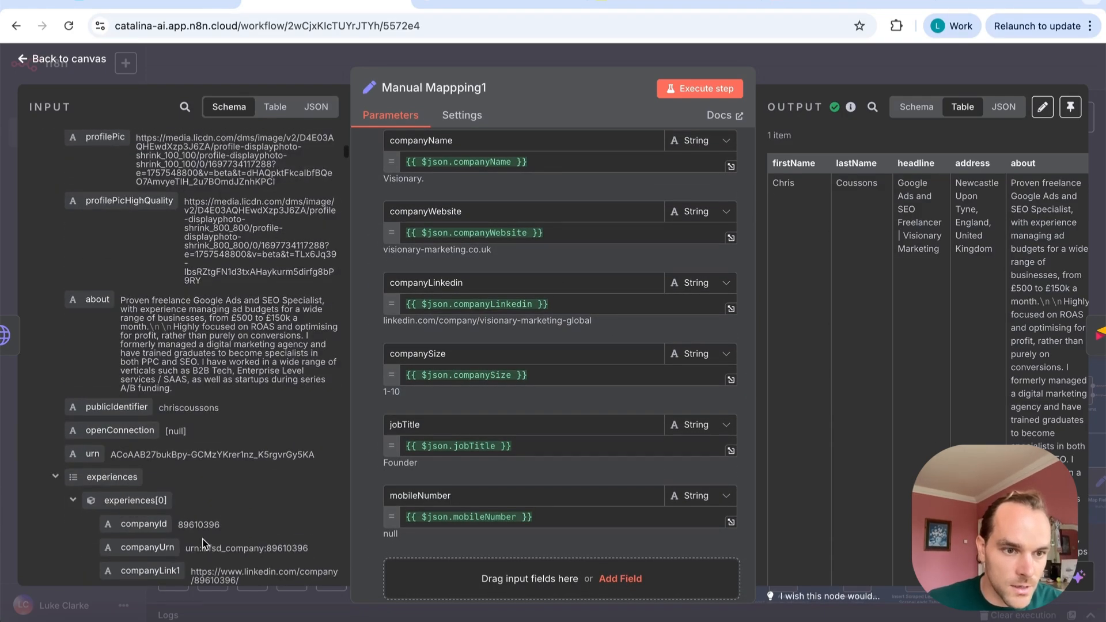
pyautogui.scroll(2, 204, 543)
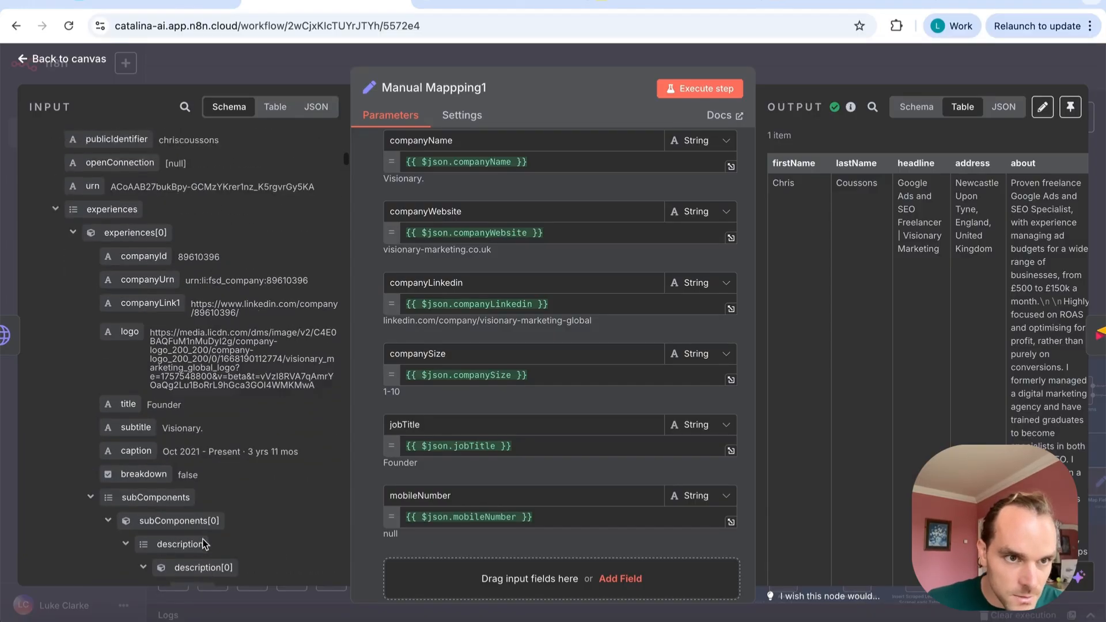
pyautogui.click(54, 248)
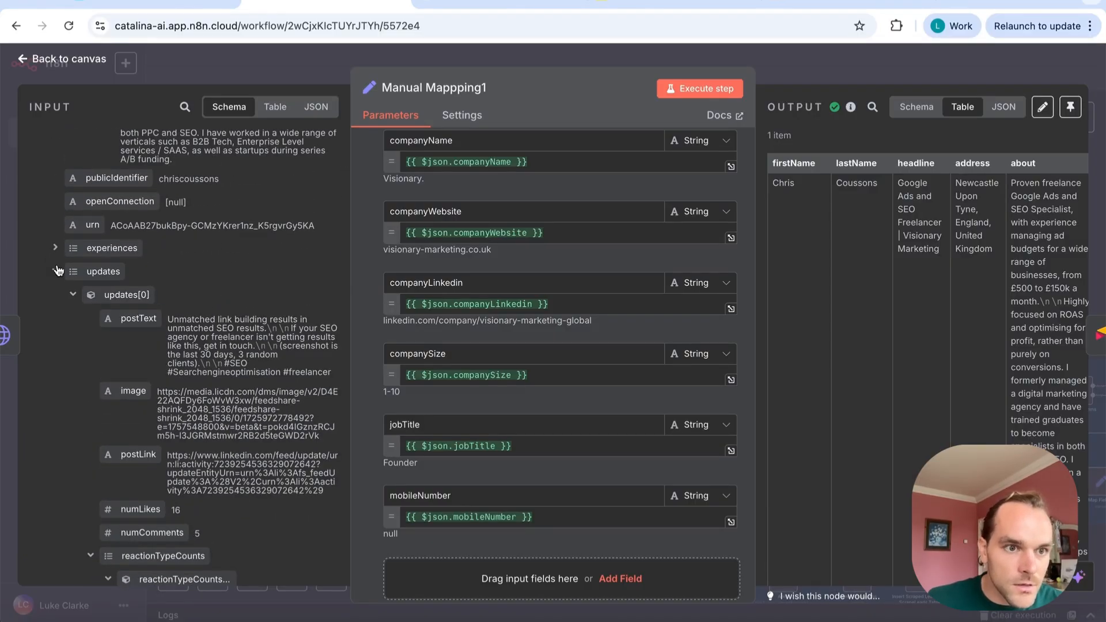
pyautogui.click(56, 272)
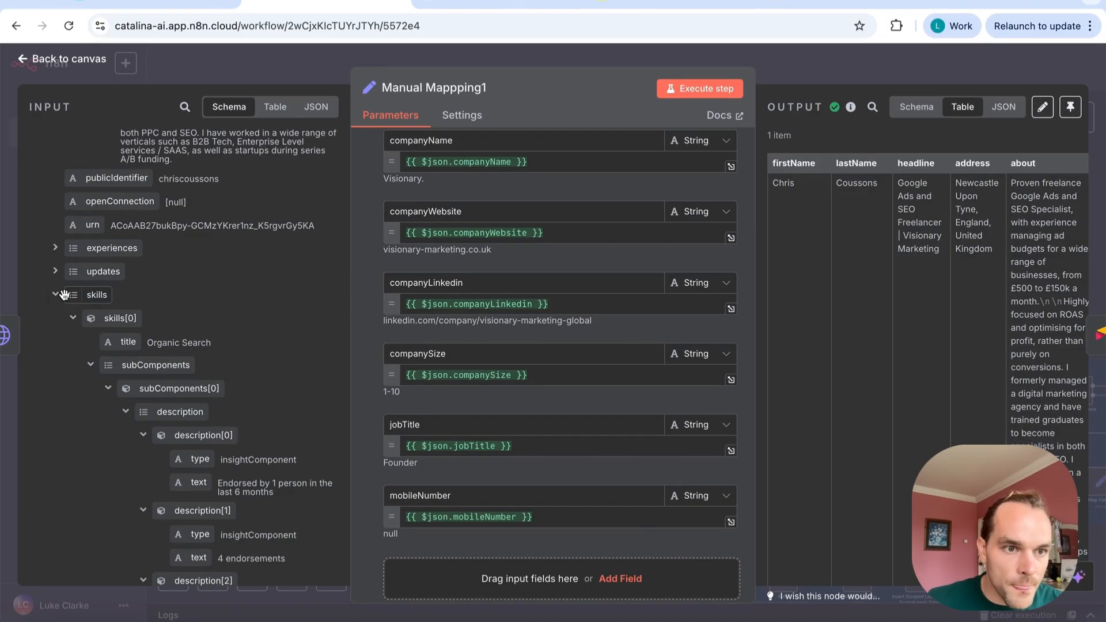
pyautogui.click(56, 295)
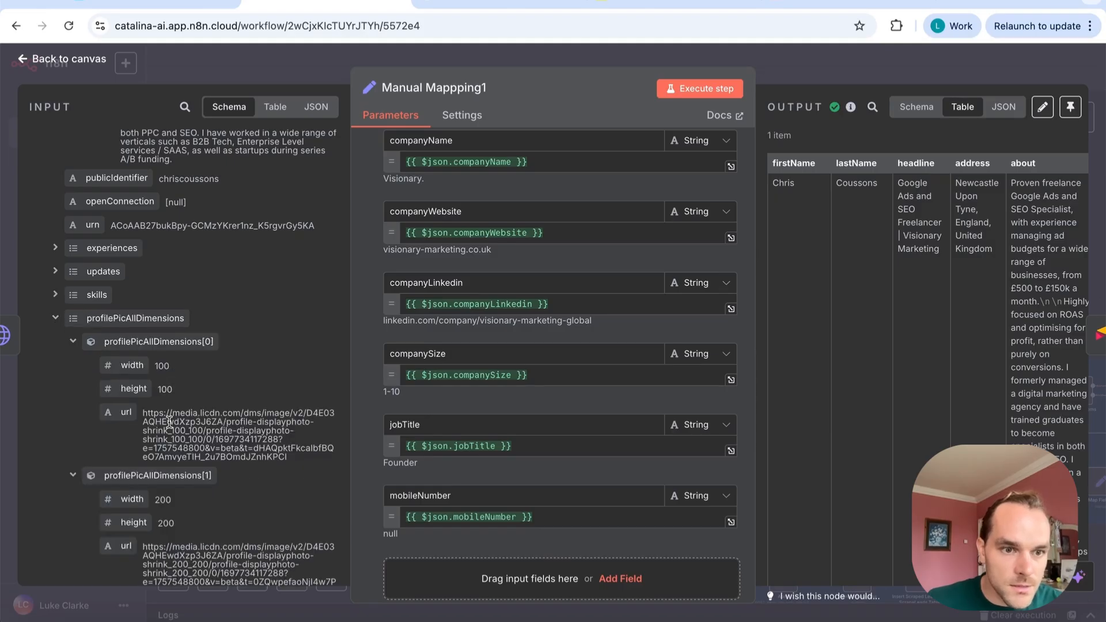
# Collapse the profilePicAllDimensions, educations and projects groups, review the remaining Apify1 fields, and close the mapping node
pyautogui.scroll(-1, 154, 421)
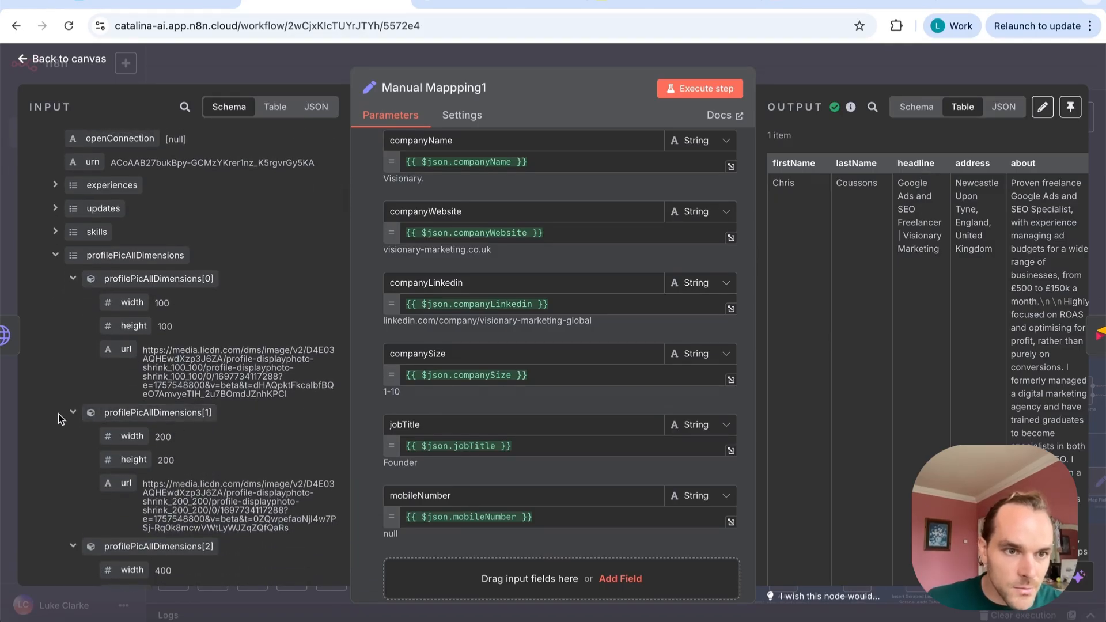
pyautogui.click(54, 252)
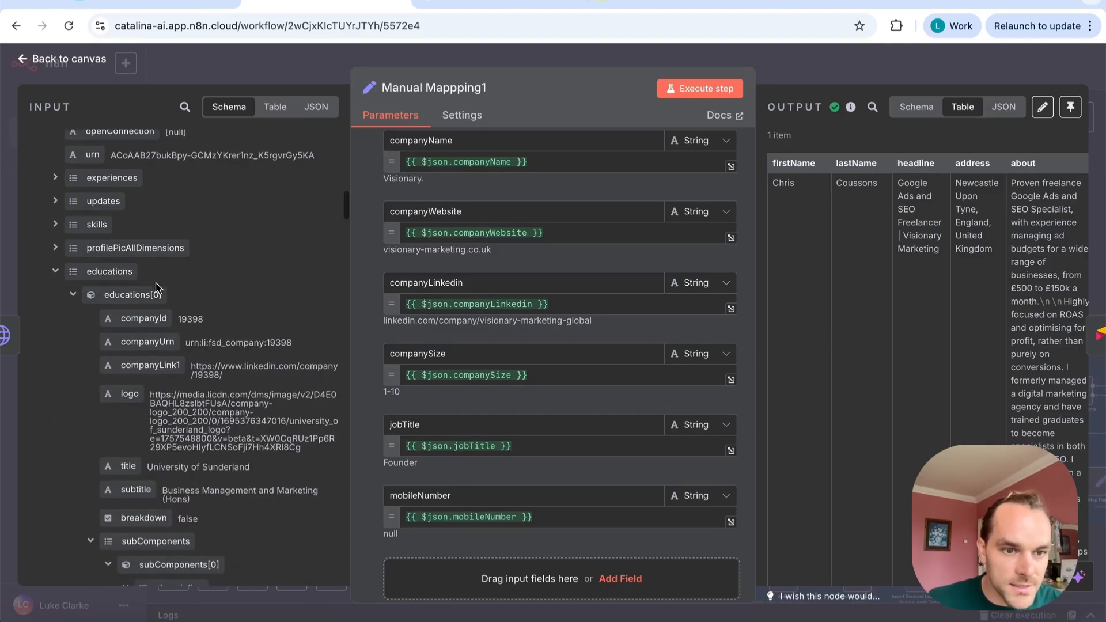
pyautogui.scroll(-1, 156, 282)
pyautogui.click(56, 214)
pyautogui.scroll(-2, 138, 320)
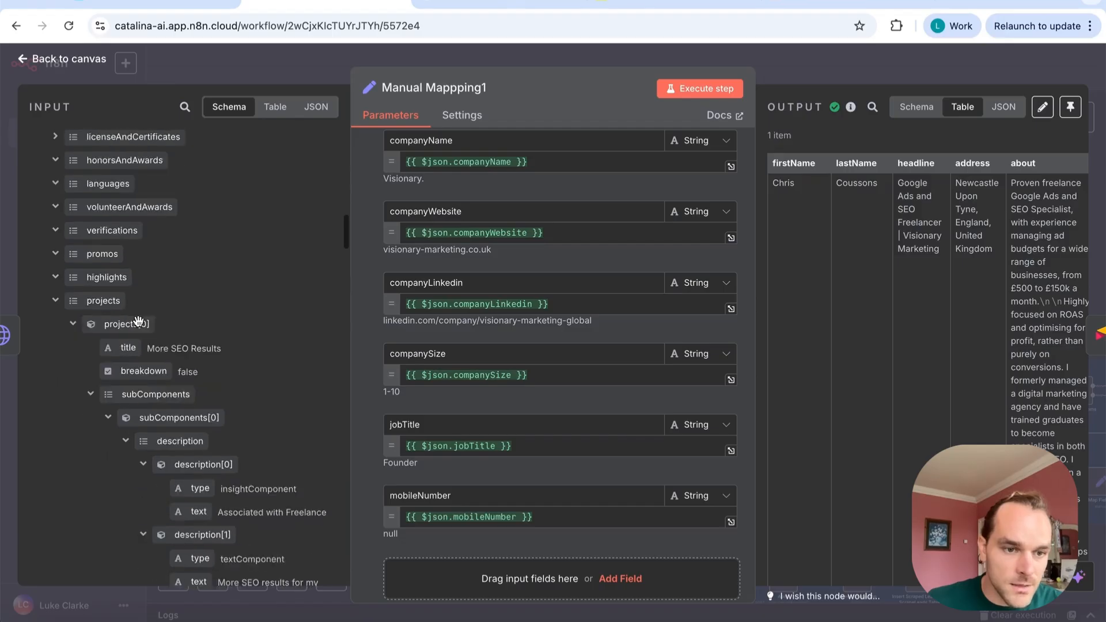
pyautogui.click(56, 254)
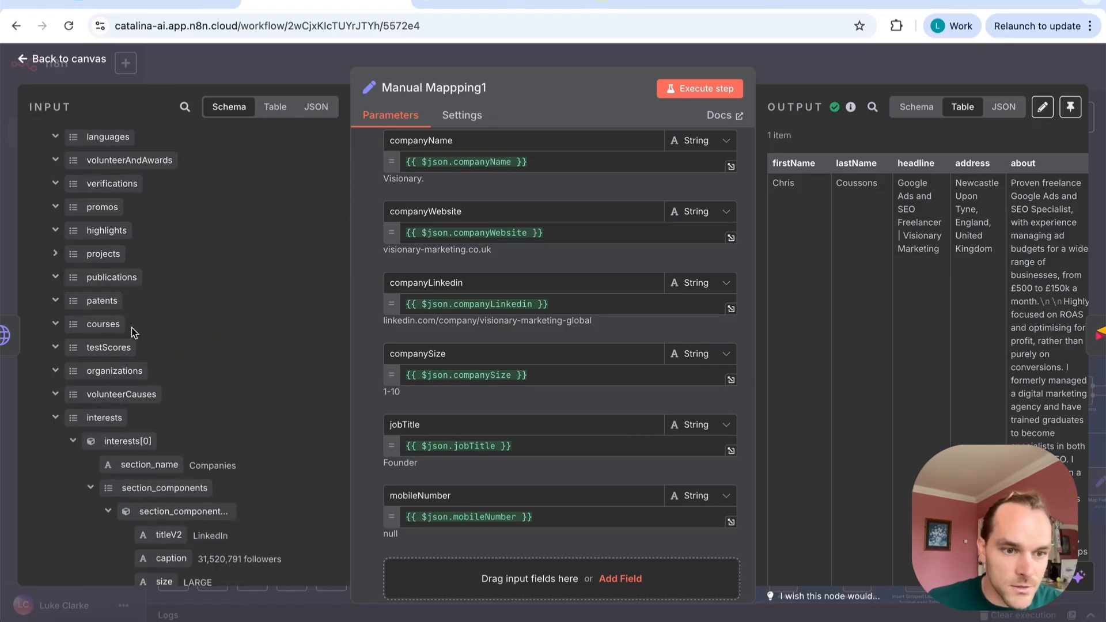
pyautogui.scroll(-2, 60, 409)
pyautogui.scroll(15, 174, 307)
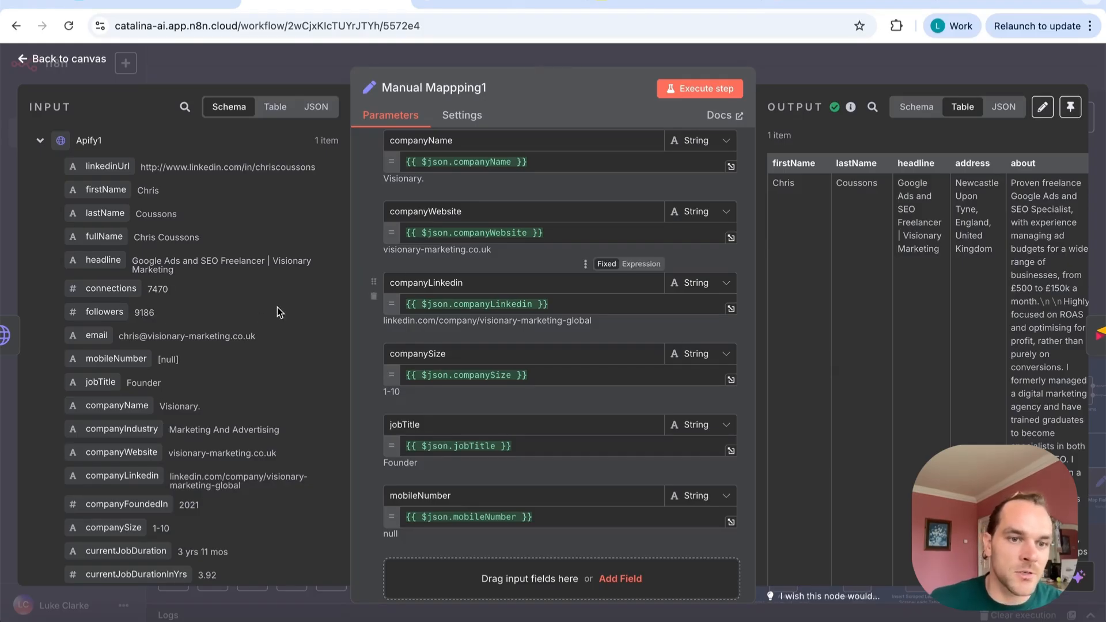
pyautogui.click(862, 74)
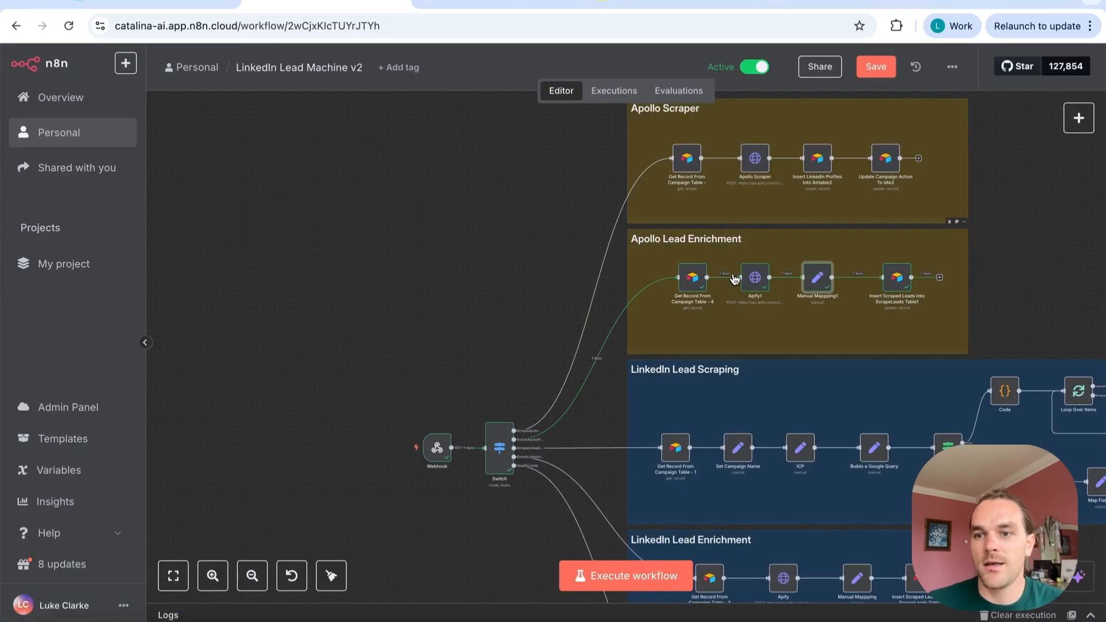
# Open the Insert Scraped Leads node in Apollo Lead Enrichment and review its Airtable target and the id match expression
pyautogui.doubleClick(897, 277)
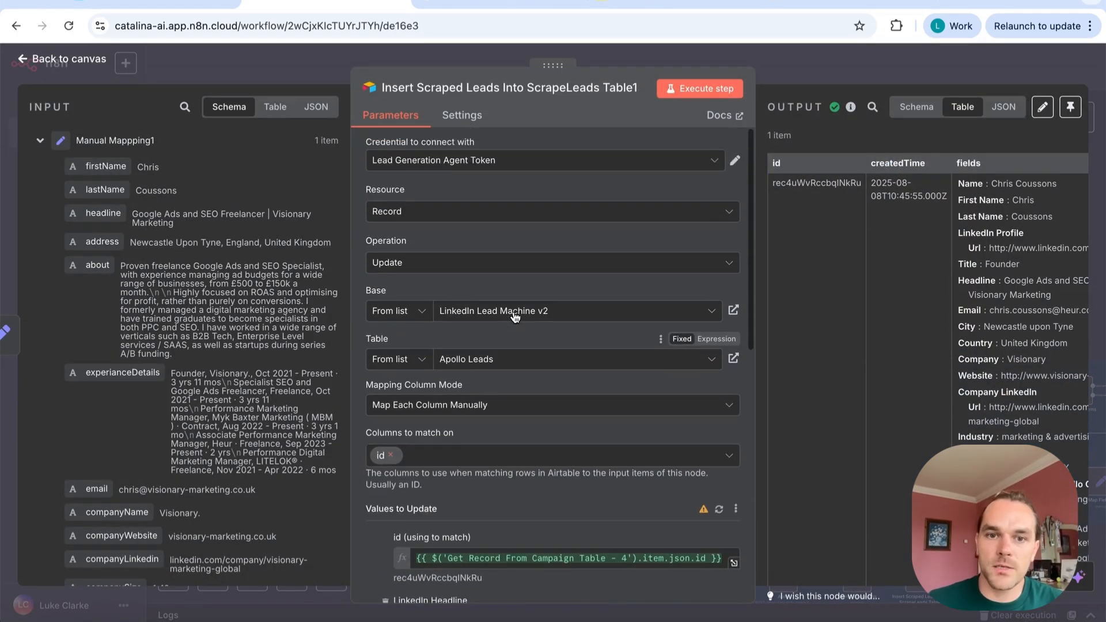
pyautogui.scroll(-2, 449, 518)
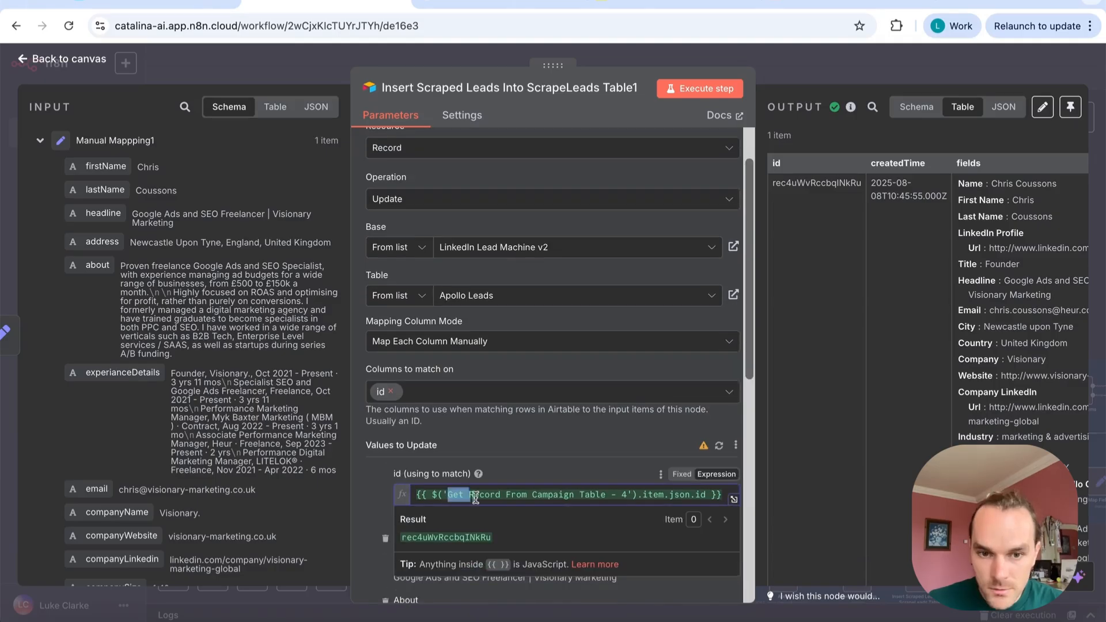
pyautogui.moveTo(448, 494); pyautogui.dragTo(614, 497)
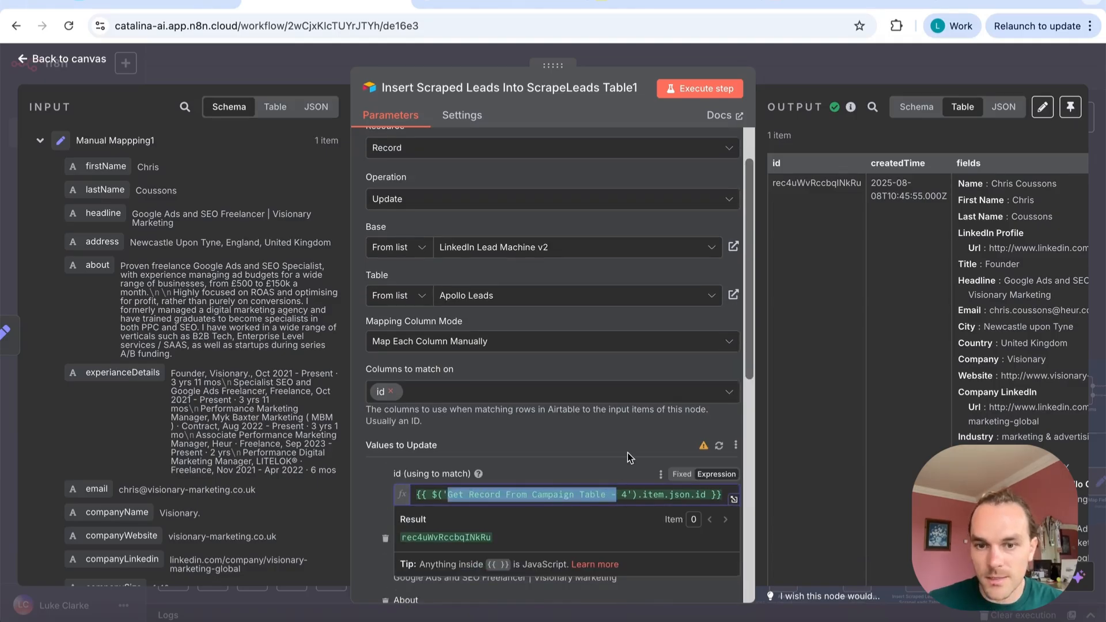
pyautogui.scroll(-2, 628, 452)
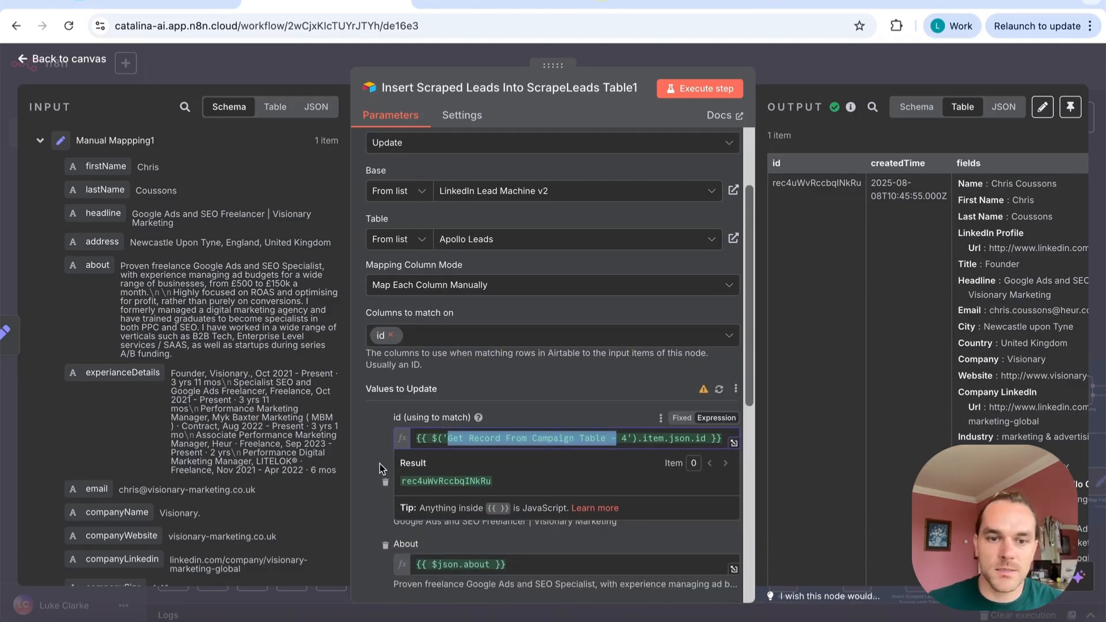
pyautogui.click(369, 453)
pyautogui.moveTo(375, 456); pyautogui.dragTo(474, 457)
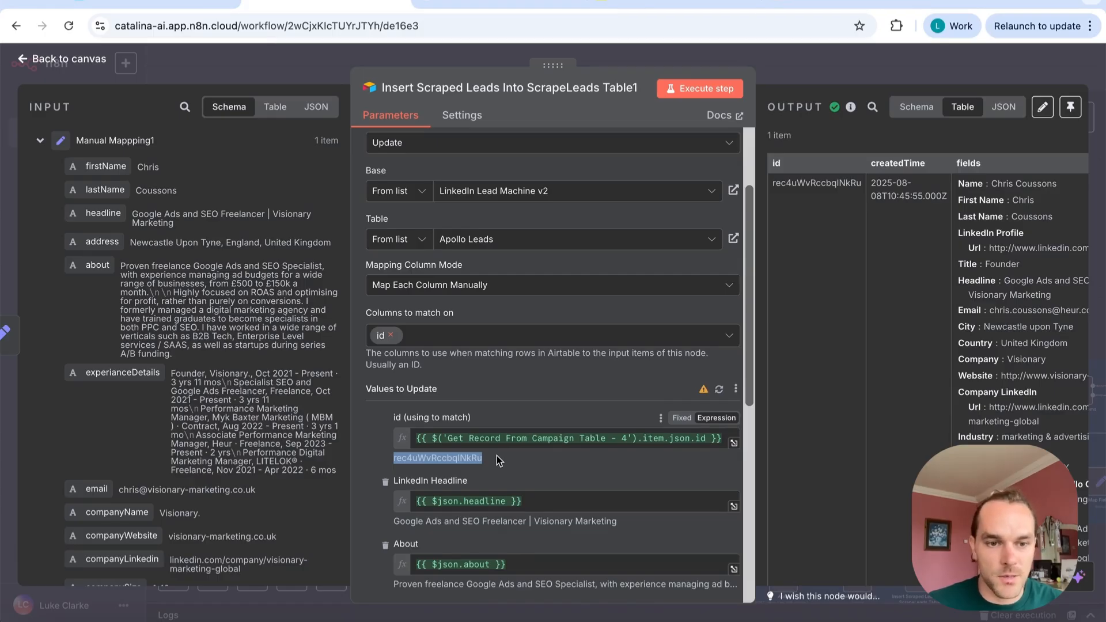
# Review the node's remaining values to update and look over the LinkedIn Lead Scraping branch on the canvas
pyautogui.scroll(-3, 497, 455)
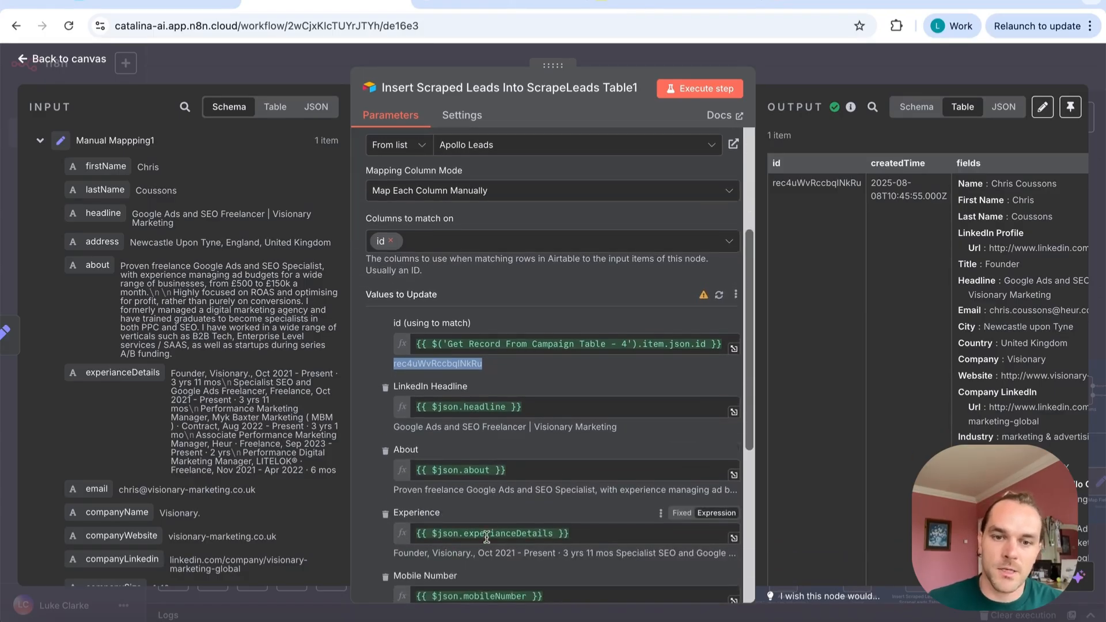
pyautogui.scroll(-8, 482, 559)
pyautogui.scroll(3, 482, 558)
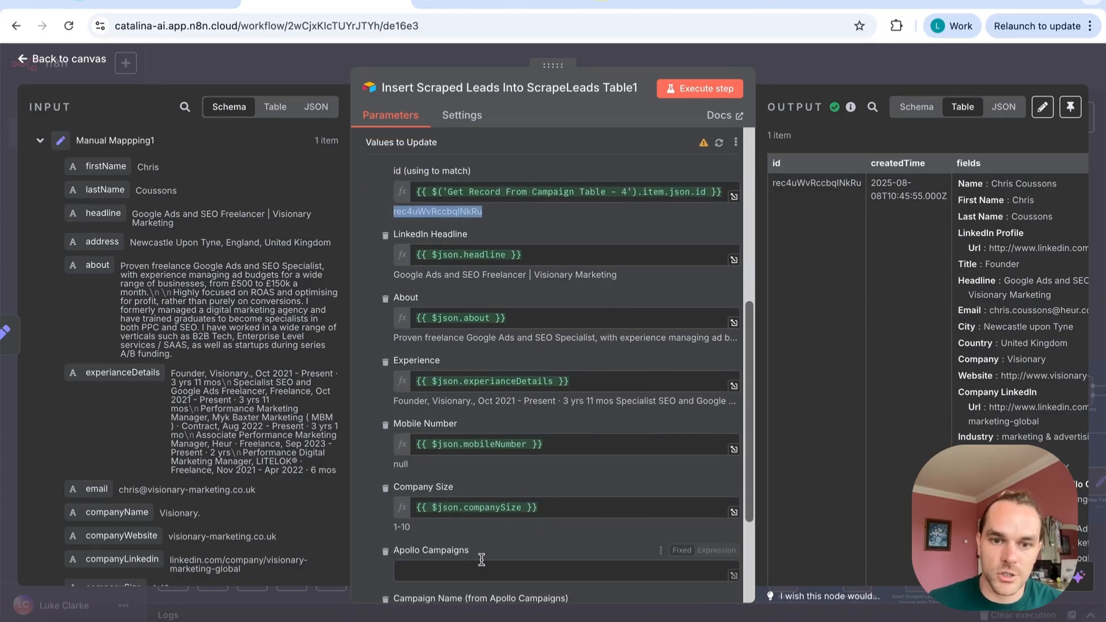
pyautogui.click(894, 75)
pyautogui.scroll(3, 626, 496)
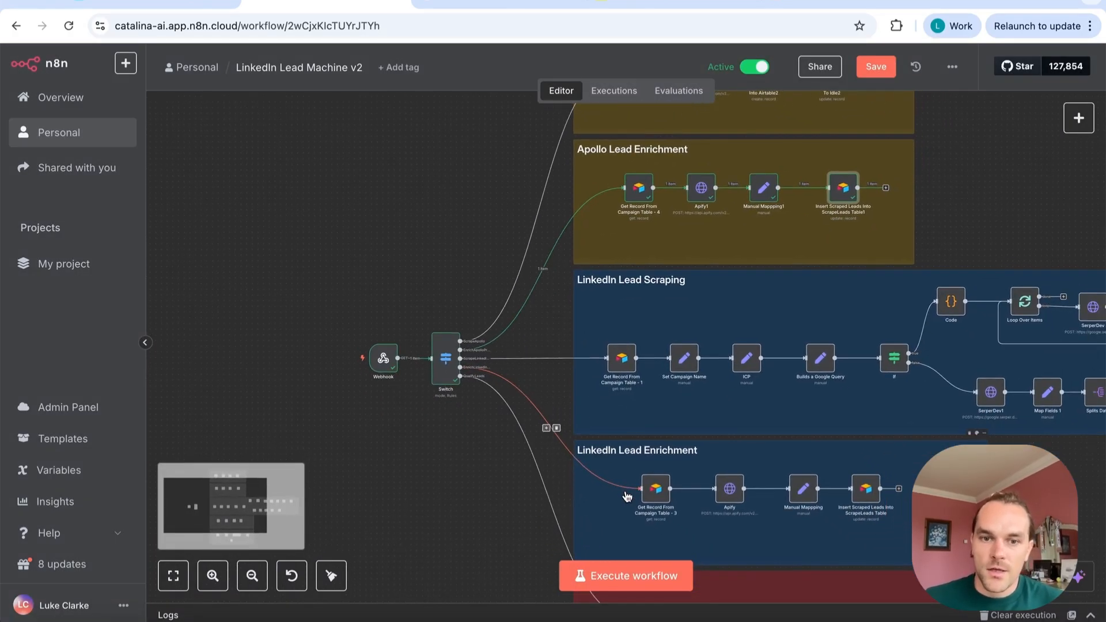
pyautogui.hscroll(5, 440, 469)
pyautogui.scroll(-2, 440, 469)
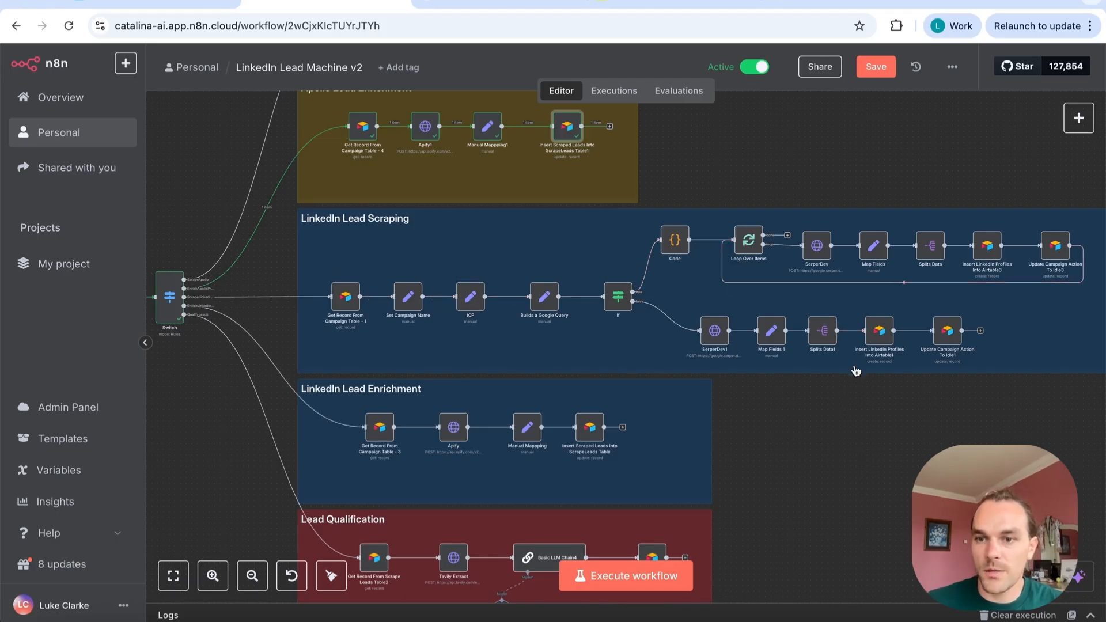
# In Airtable's Scrape LinkedIn Profiles Via Google Search automation, change the script's webhookUrl path to webhook-test/lead-machine-v2 and publish the update
pyautogui.click(153, 6)
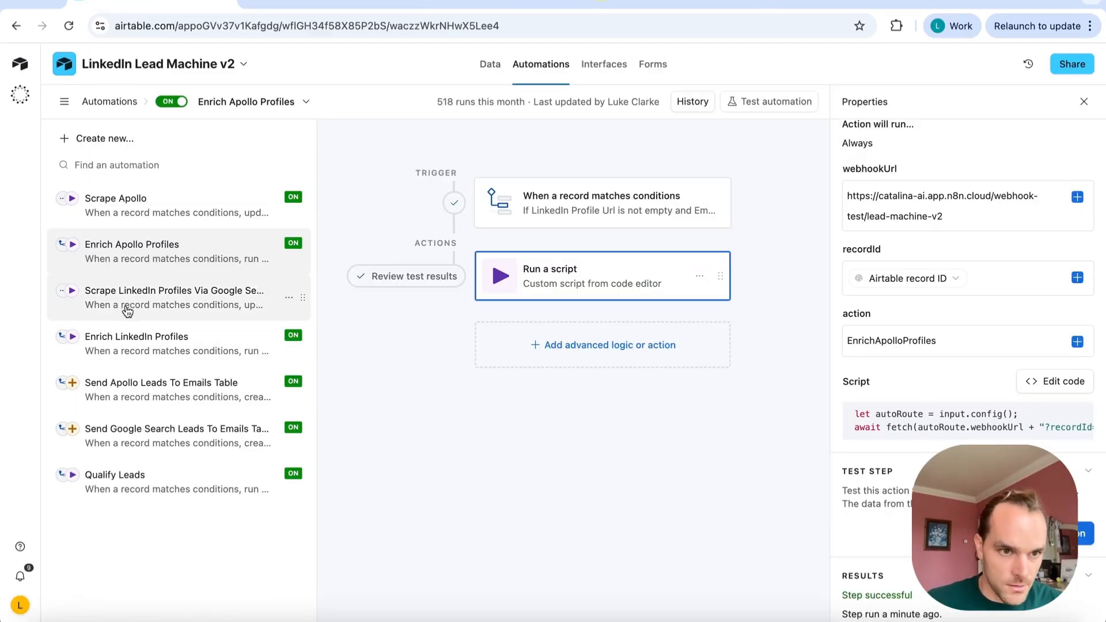
pyautogui.click(125, 313)
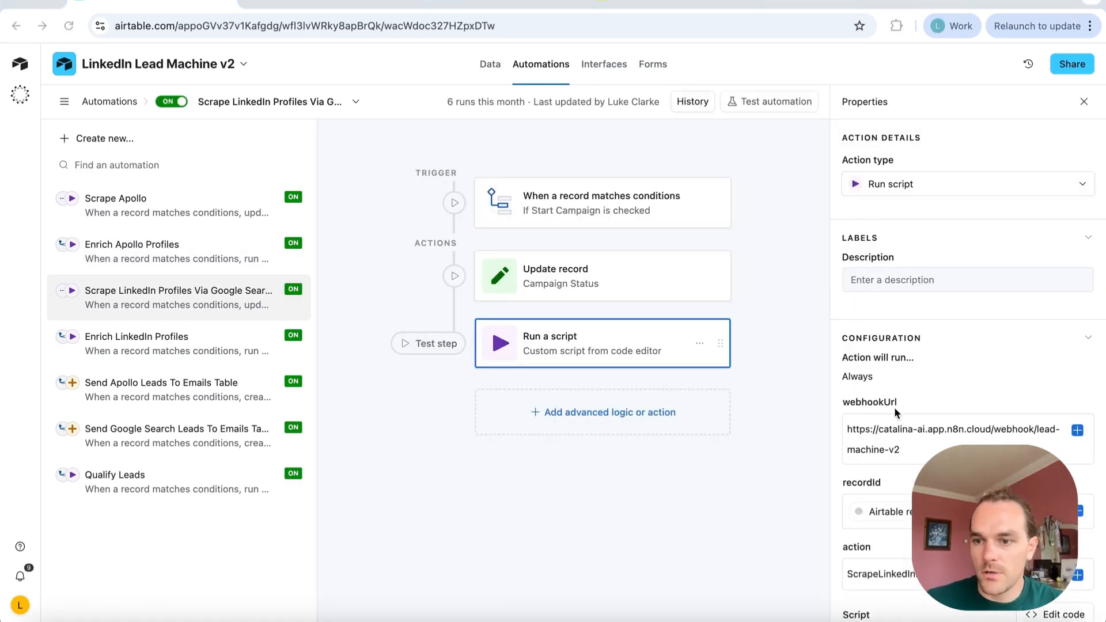
pyautogui.click(1033, 426)
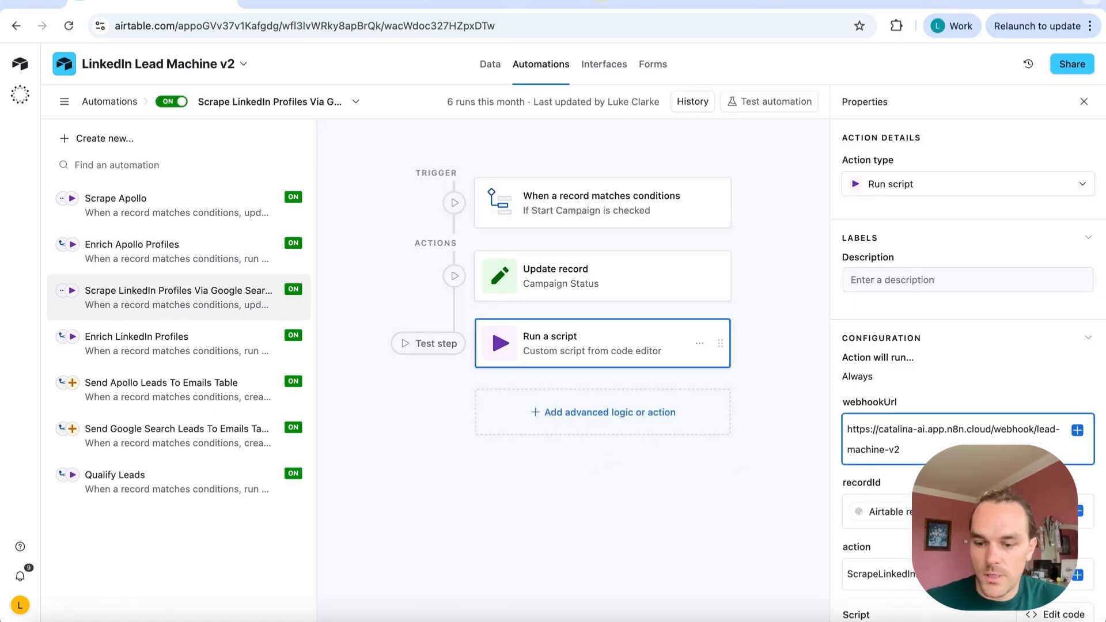
pyautogui.write('-test')
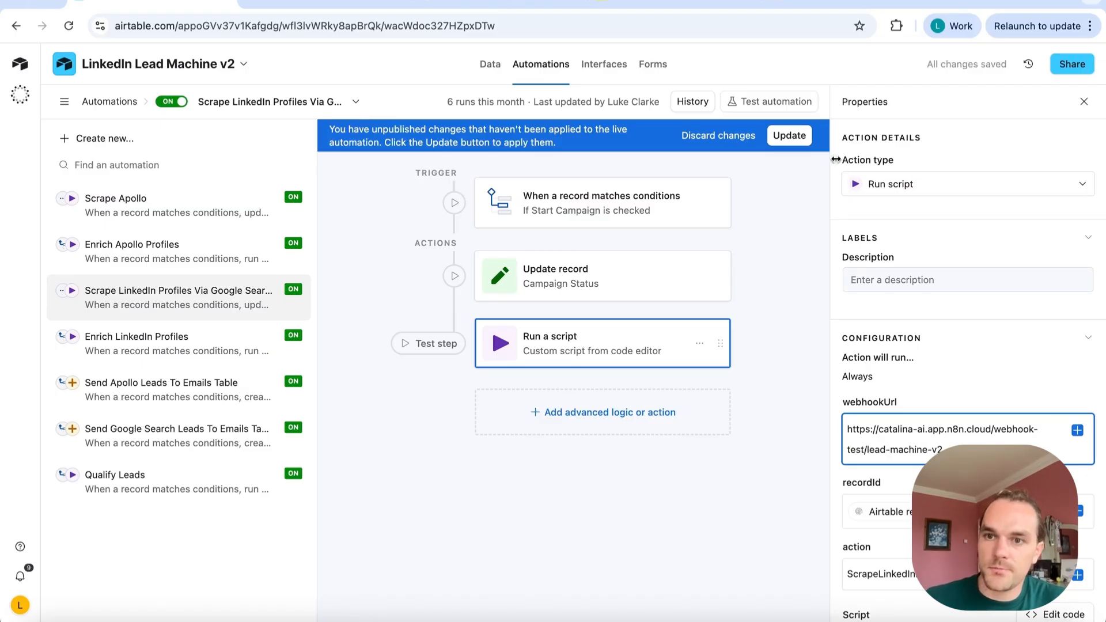
pyautogui.click(808, 143)
# Review the automation's trigger table and condition, and switch to n8n to execute the workflow in test mode
pyautogui.click(610, 212)
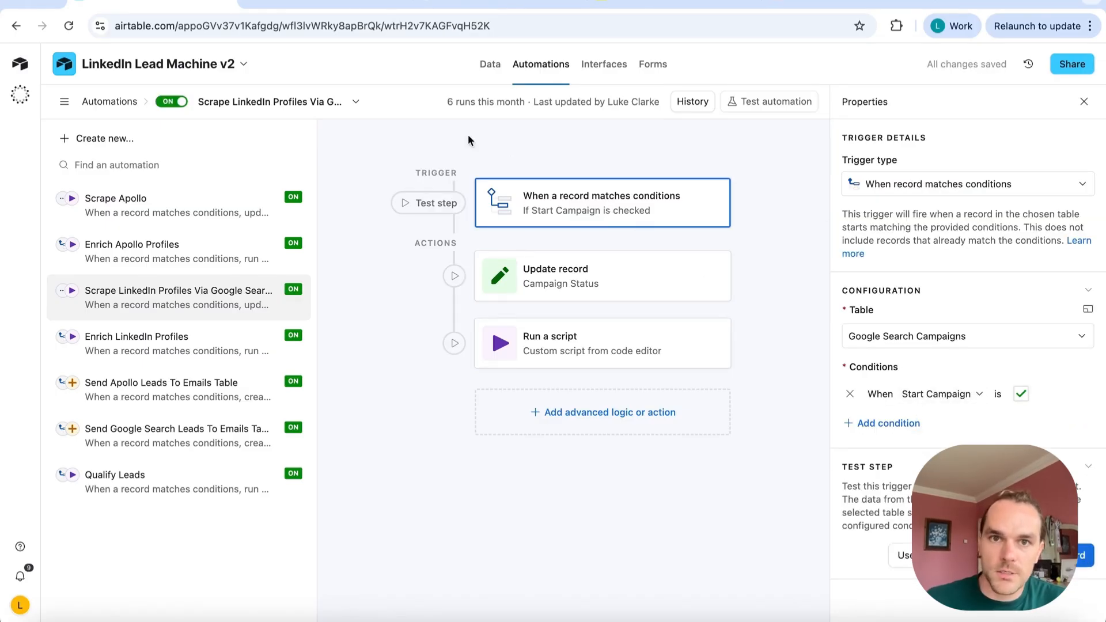
pyautogui.click(489, 66)
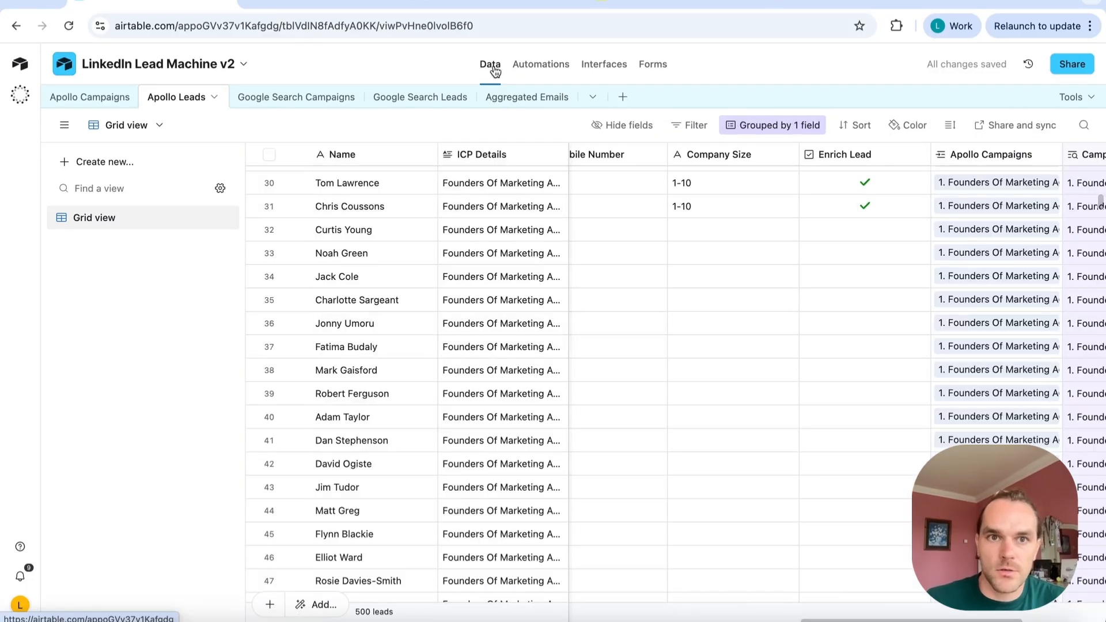
pyautogui.click(341, 9)
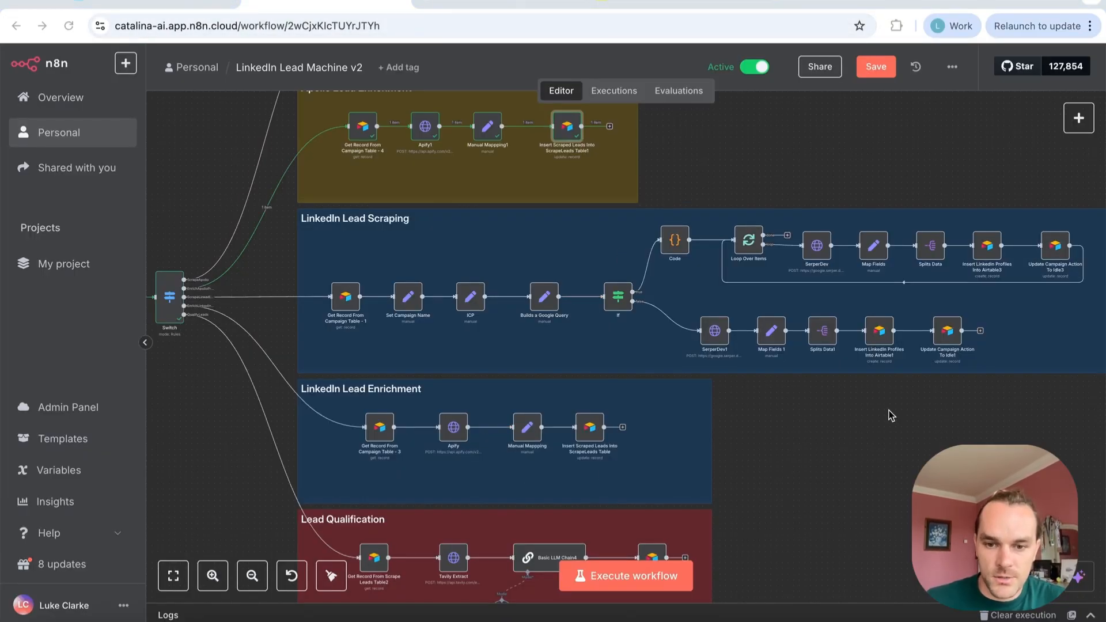
pyautogui.click(634, 576)
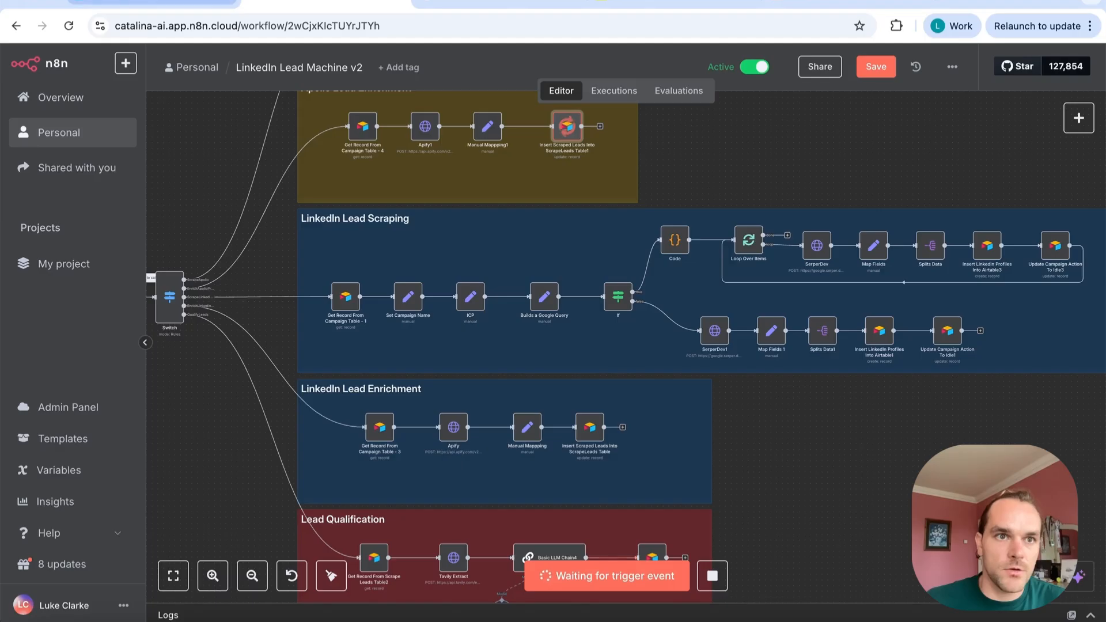
# Switch to Airtable and enable Start Campaign for Founder Of SEO Agencies In The United Kingdom in the Google Search Campaigns table
pyautogui.click(152, 7)
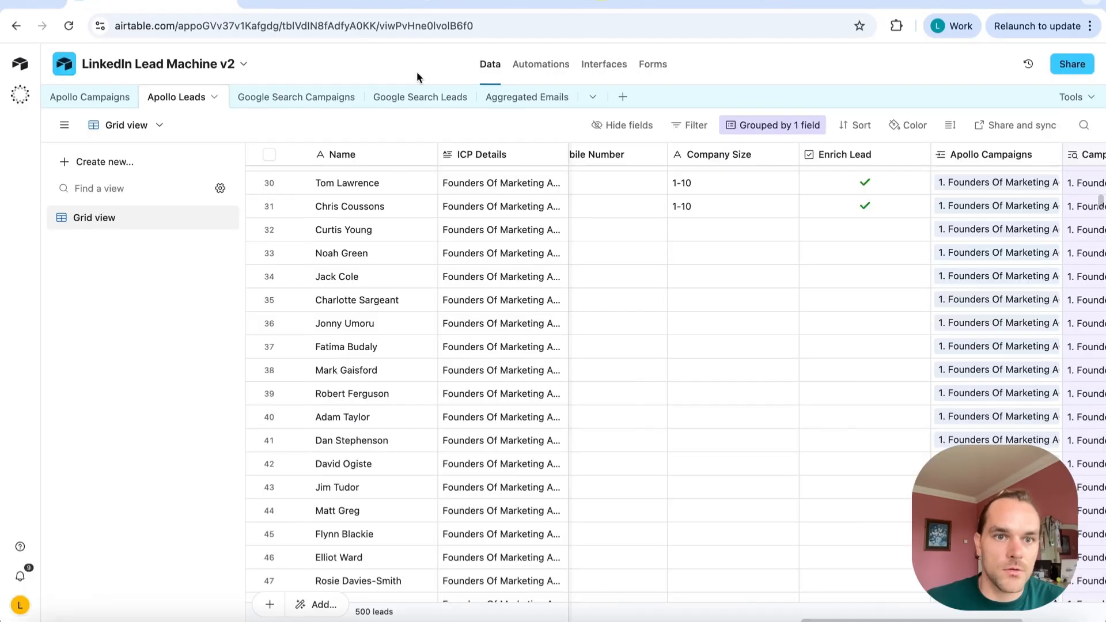
pyautogui.click(324, 98)
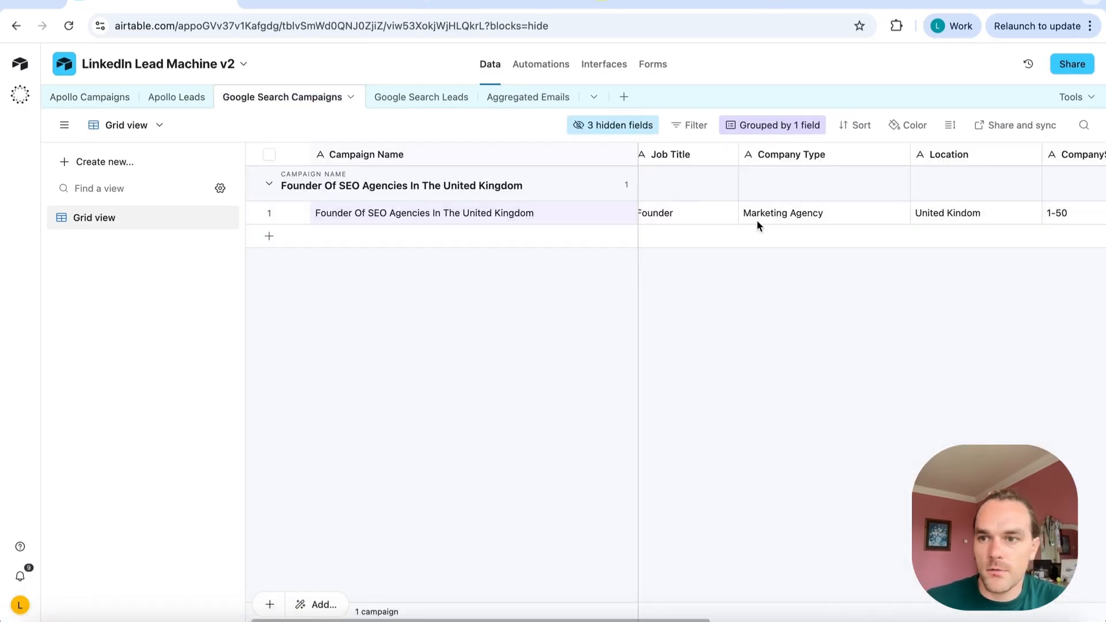
pyautogui.hscroll(5, 756, 221)
pyautogui.hscroll(2, 756, 220)
pyautogui.hscroll(-10, 756, 221)
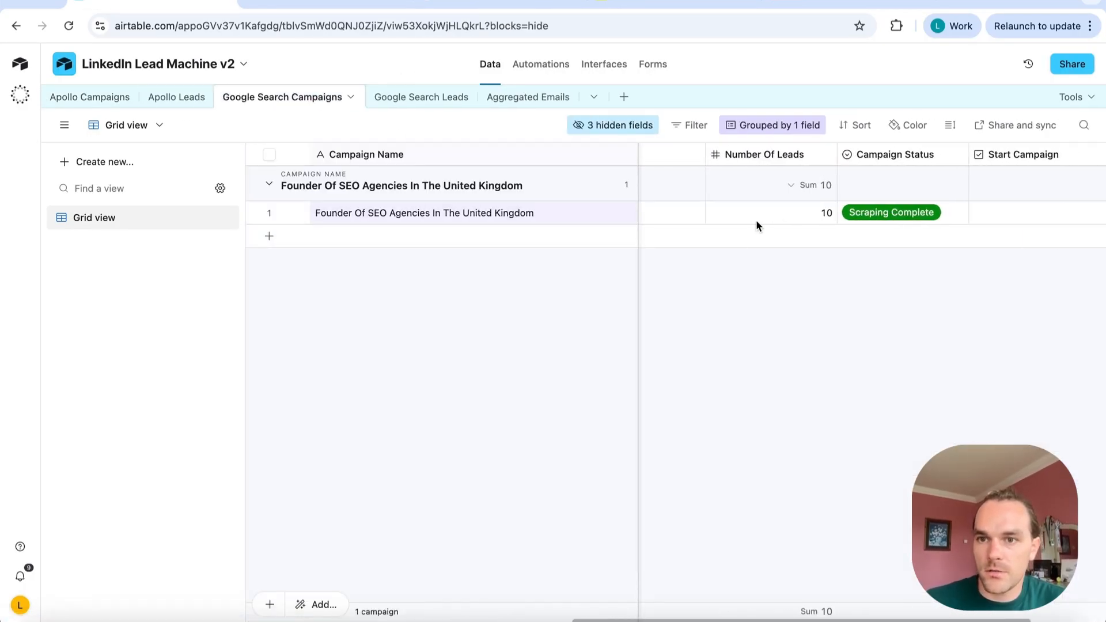
pyautogui.hscroll(8, 756, 221)
pyautogui.hscroll(3, 757, 221)
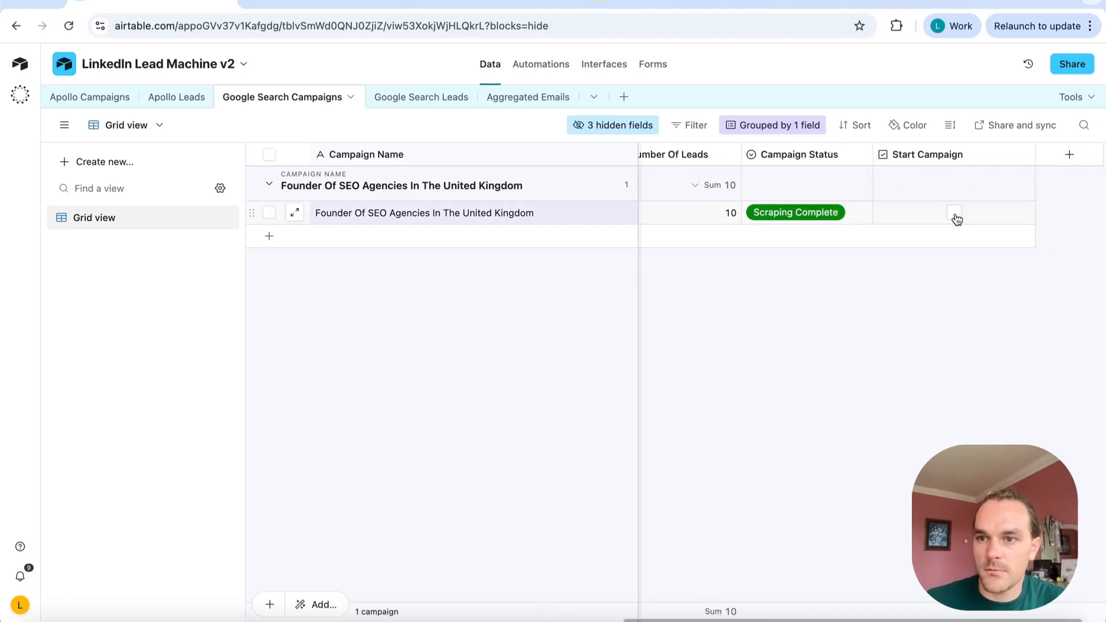
pyautogui.click(955, 213)
# Switch to the n8n workflow and review the ICP field expression in the LinkedIn Lead Scraping branch's ICP node
pyautogui.click(326, 4)
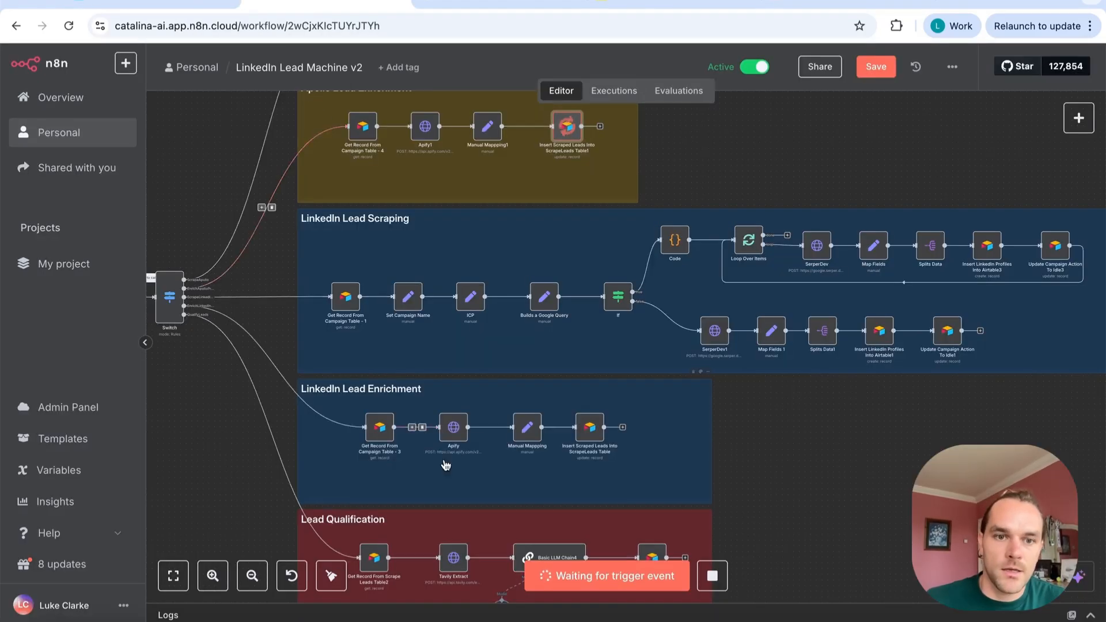
pyautogui.hscroll(-3, 446, 465)
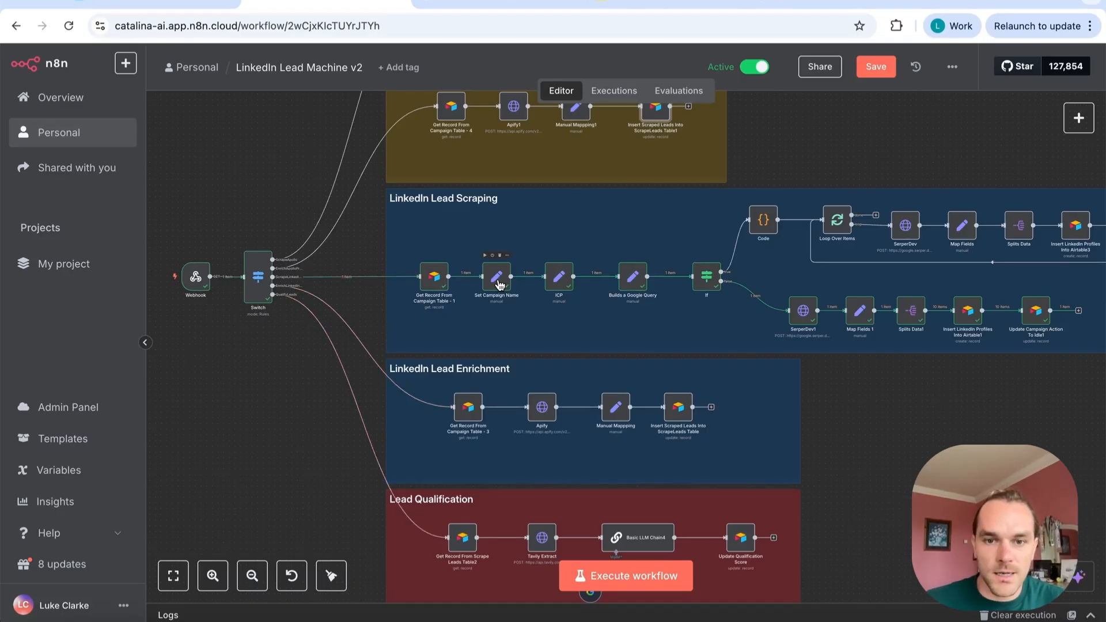
pyautogui.doubleClick(558, 281)
pyautogui.scroll(-2, 507, 297)
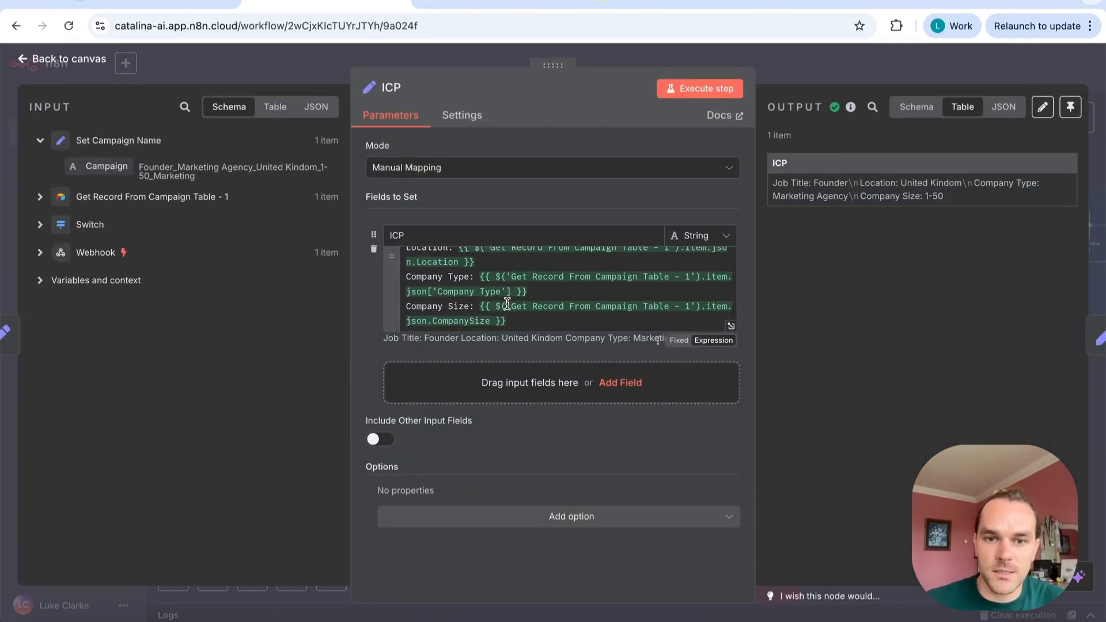
# Inspect the ICP expression's resolved result for job title, location, company type and company size
pyautogui.click(504, 320)
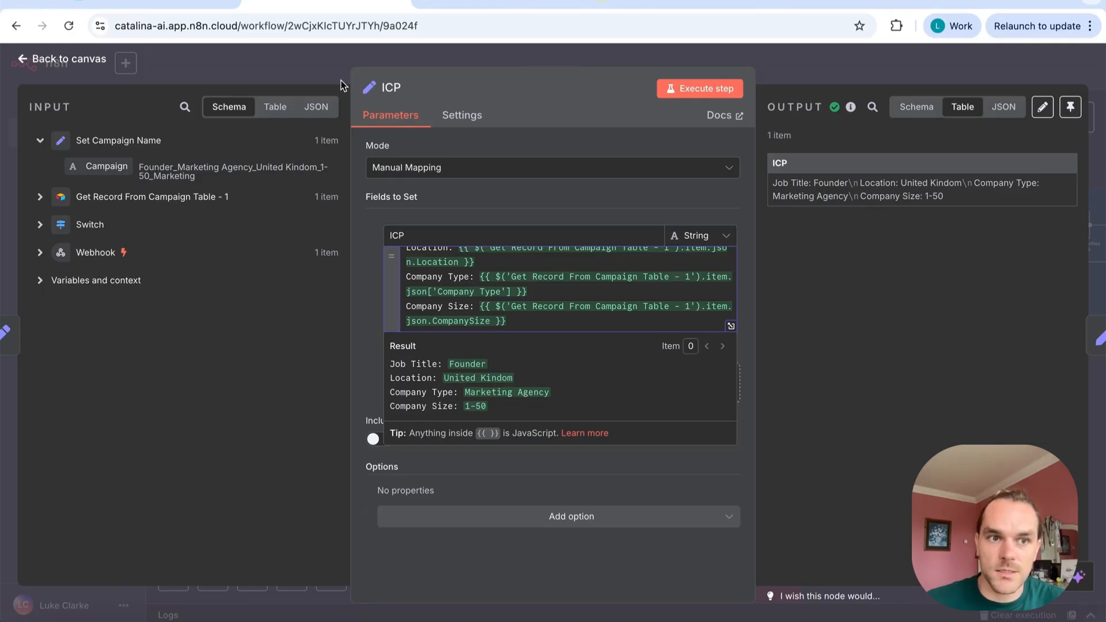
pyautogui.scroll(1, 609, 272)
pyautogui.scroll(-1, 609, 272)
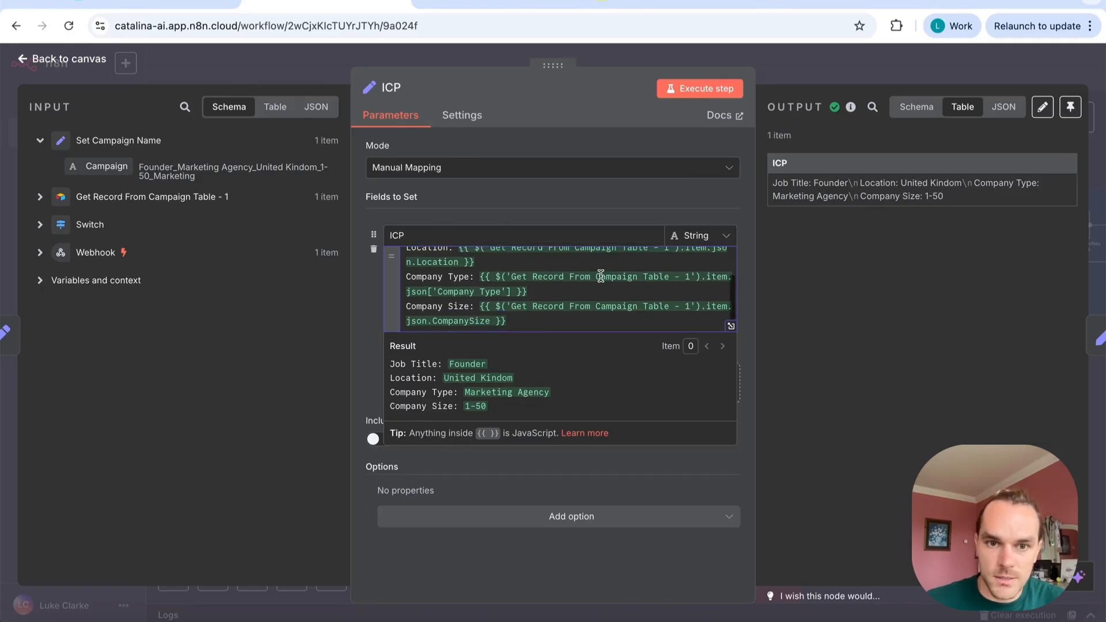
pyautogui.scroll(2, 563, 278)
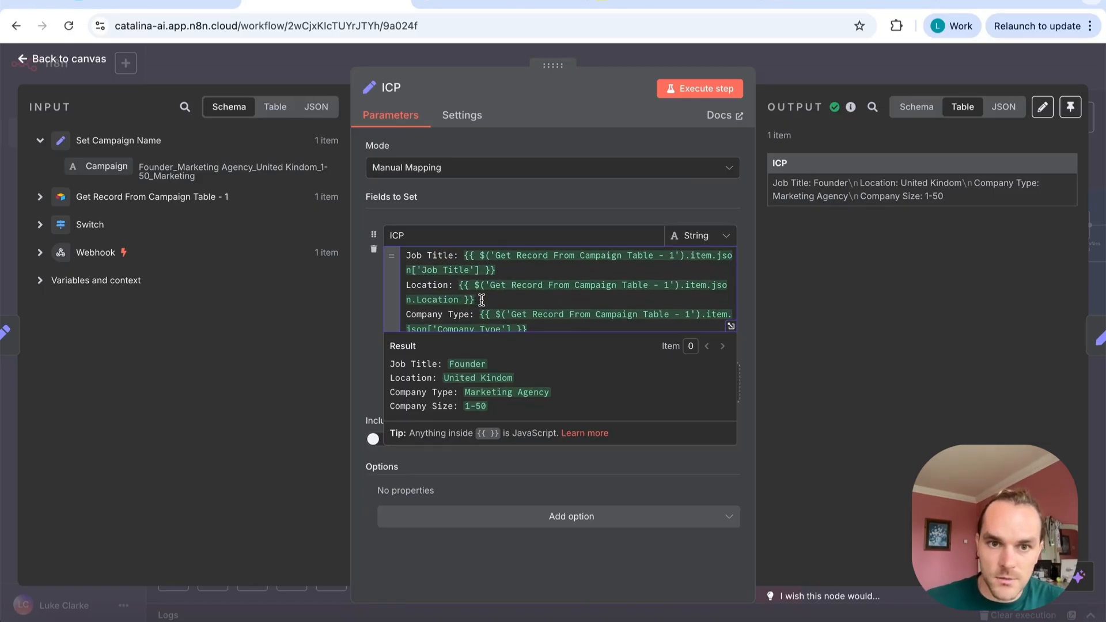
pyautogui.scroll(-2, 481, 300)
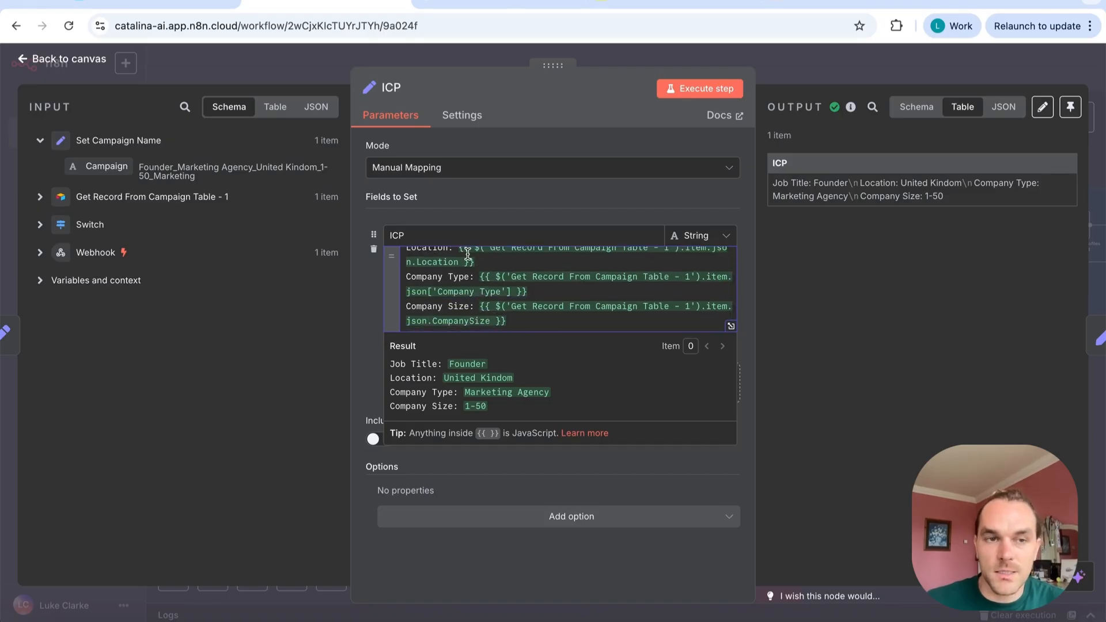
# Switch to Airtable to check the campaign's company type, location and size fields, and return to the n8n workflow canvas
pyautogui.click(153, 5)
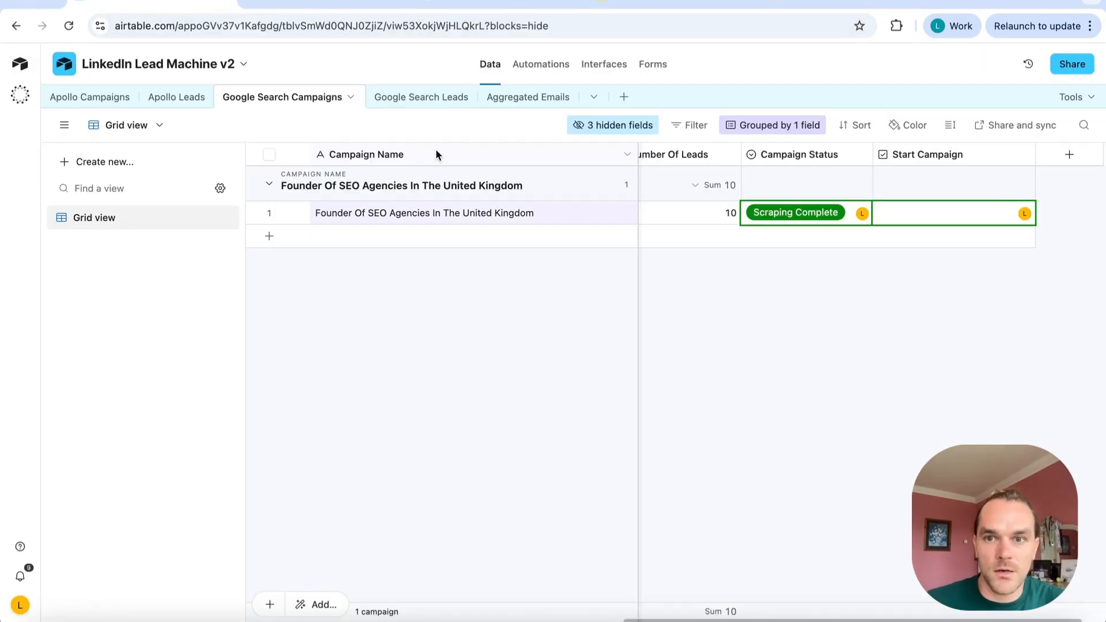
pyautogui.hscroll(-10, 687, 196)
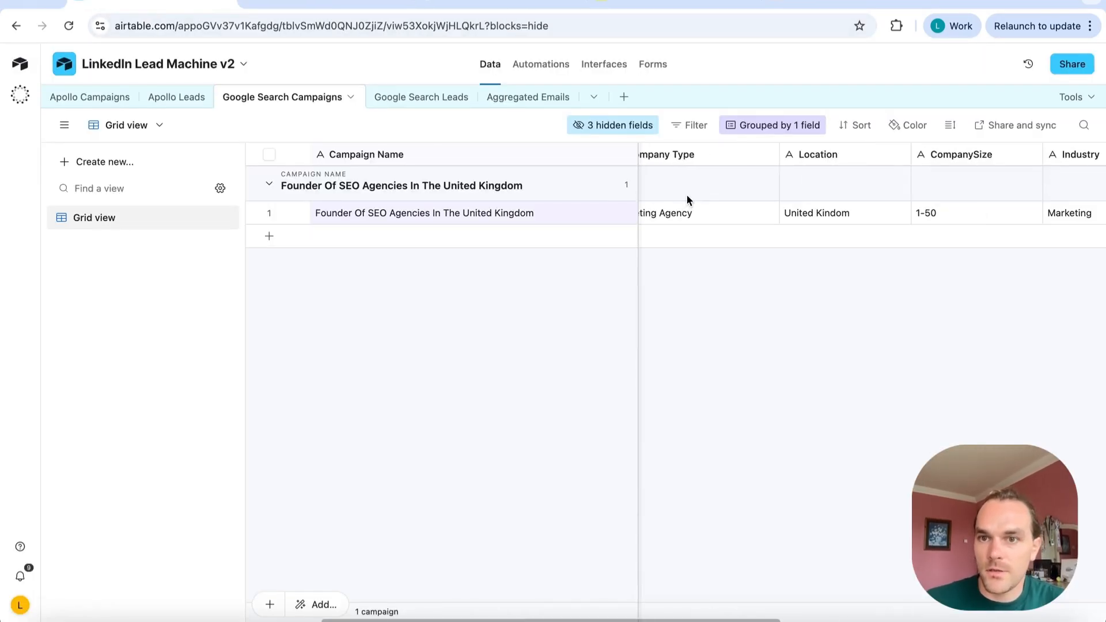
pyautogui.hscroll(5, 880, 208)
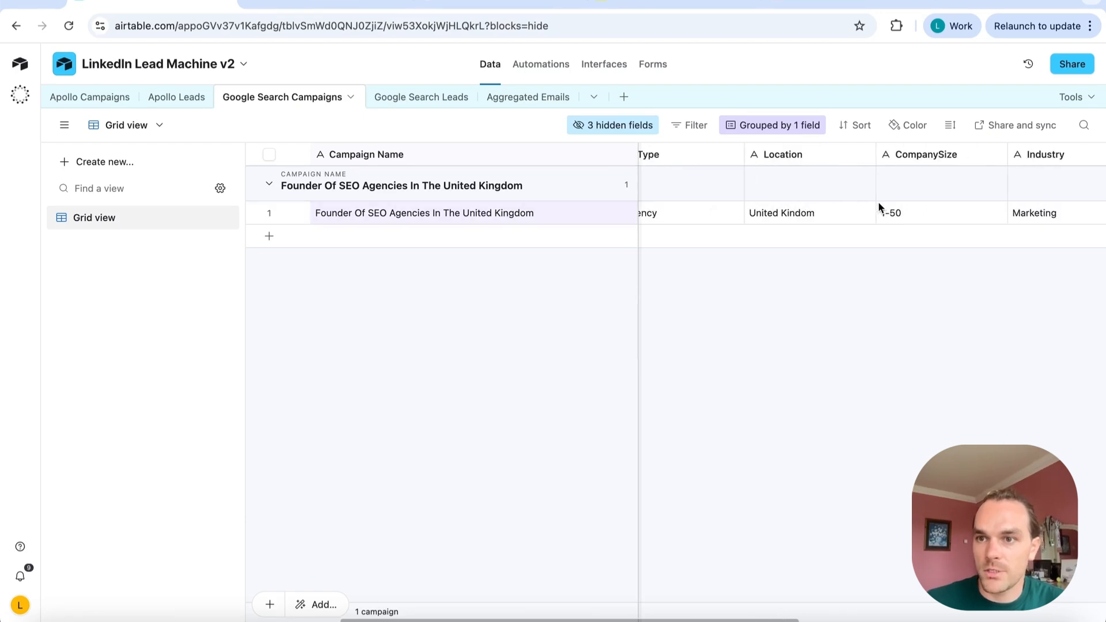
pyautogui.click(344, 8)
pyautogui.press('Escape')
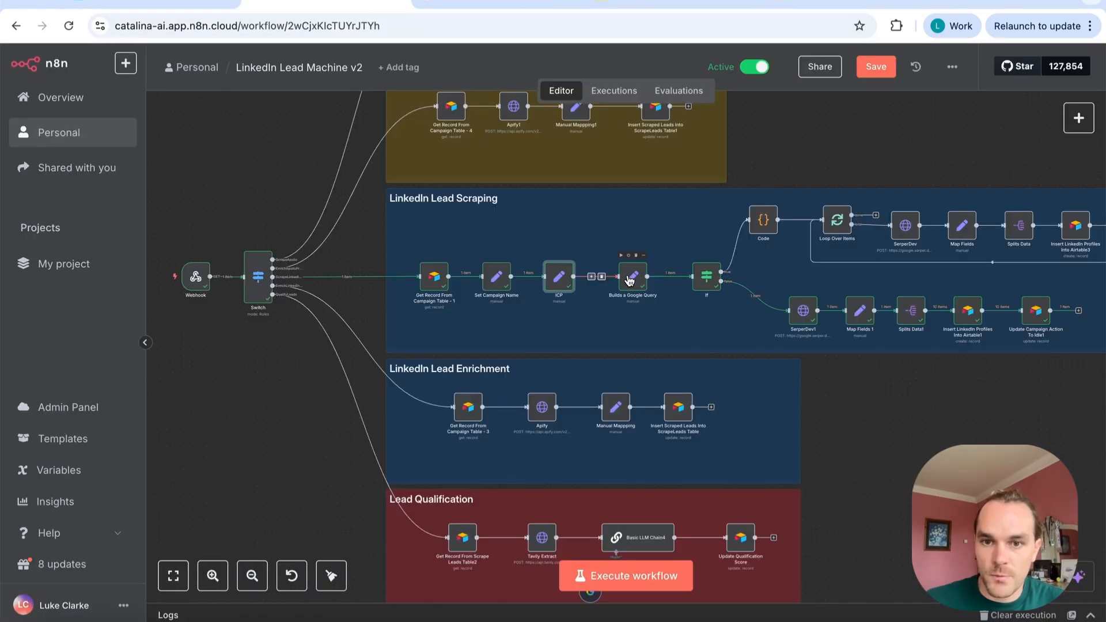
# Review the Query expression and its resolved LinkedIn search string in the Builds a Google Query node
pyautogui.doubleClick(597, 277)
pyautogui.click(539, 291)
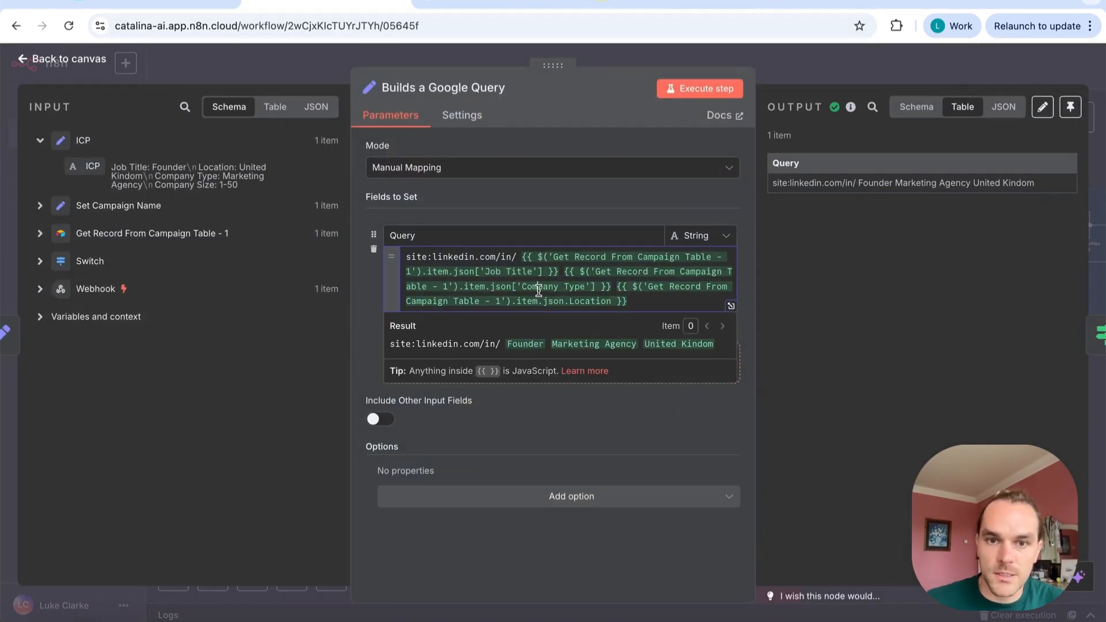
pyautogui.tripleClick(715, 345)
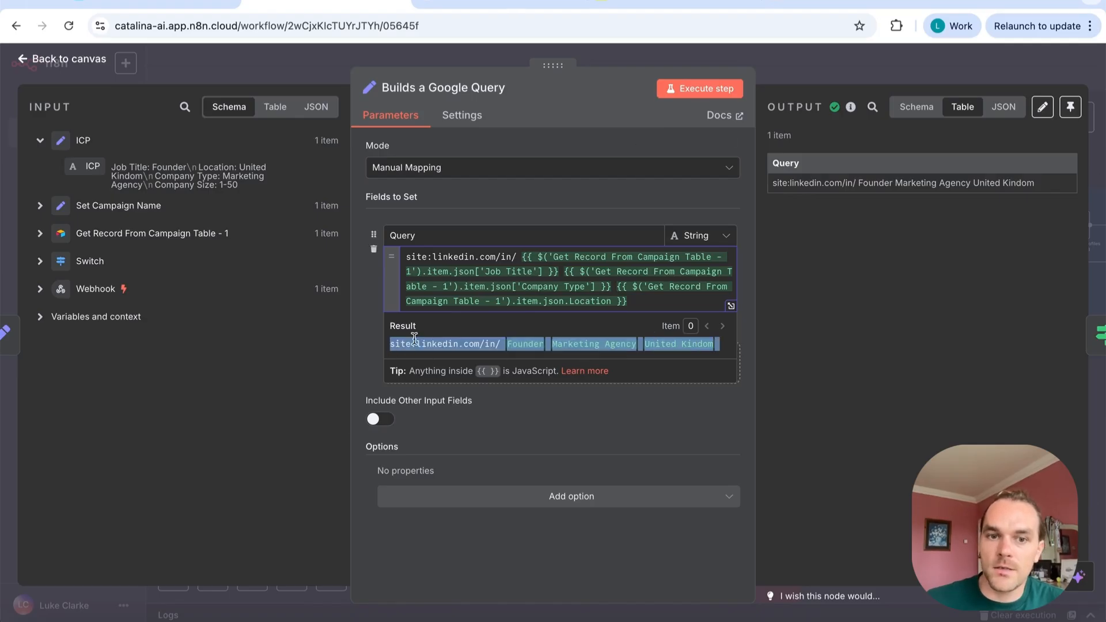
pyautogui.click(901, 74)
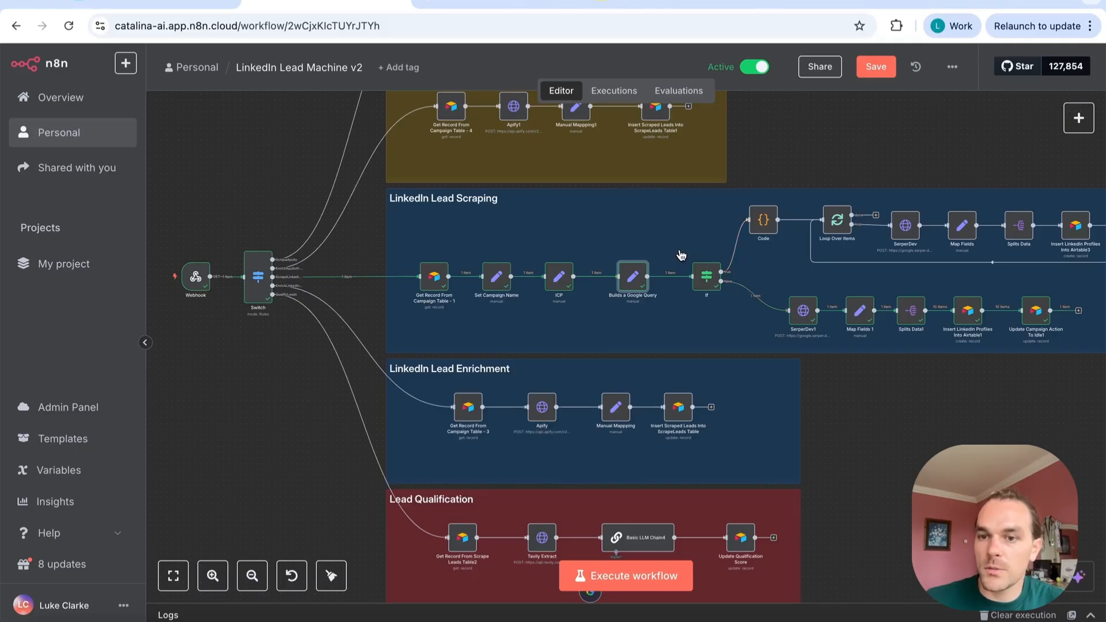
# Look at the SerperDev1 node's request settings and open the Serper playground at serper.dev/playground in a new browser tab
pyautogui.doubleClick(803, 311)
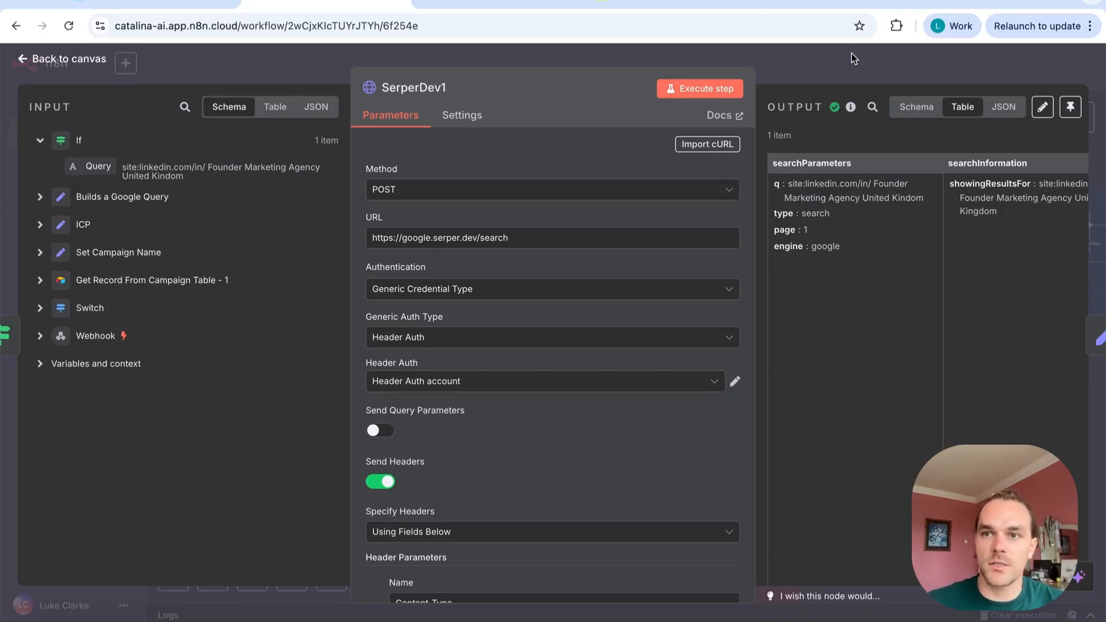
pyautogui.click(947, 3)
pyautogui.write('googl')
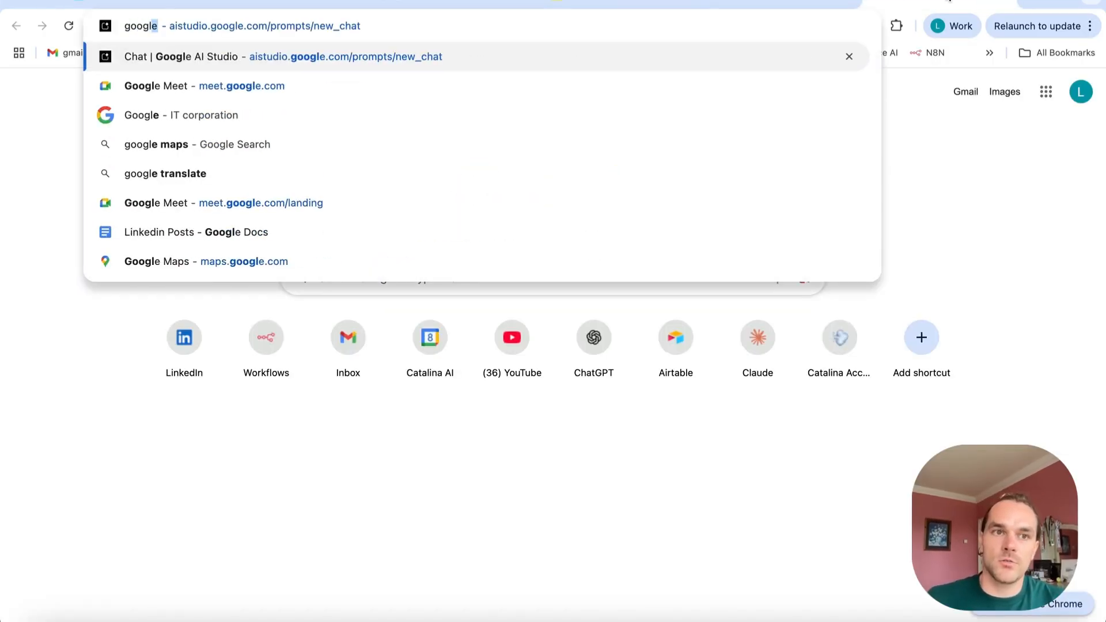
pyautogui.press('BackSpace')
pyautogui.press('BackSpace')
pyautogui.press('BackSpace')
pyautogui.press('BackSpace')
pyautogui.press('BackSpace')
pyautogui.press('BackSpace')
pyautogui.write('ser')
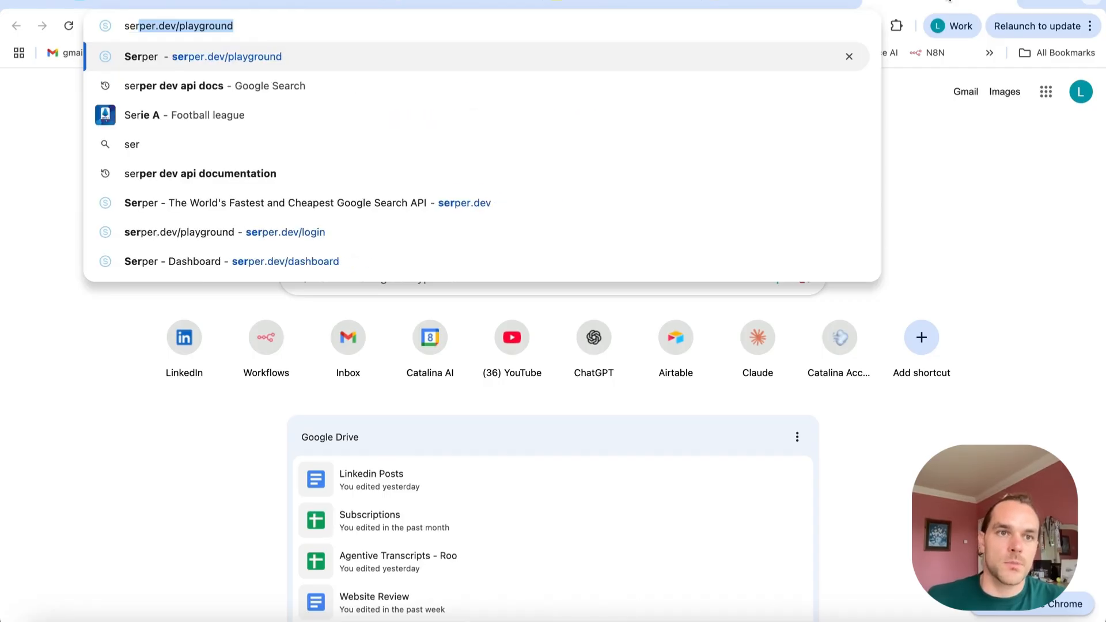
pyautogui.press('Return')
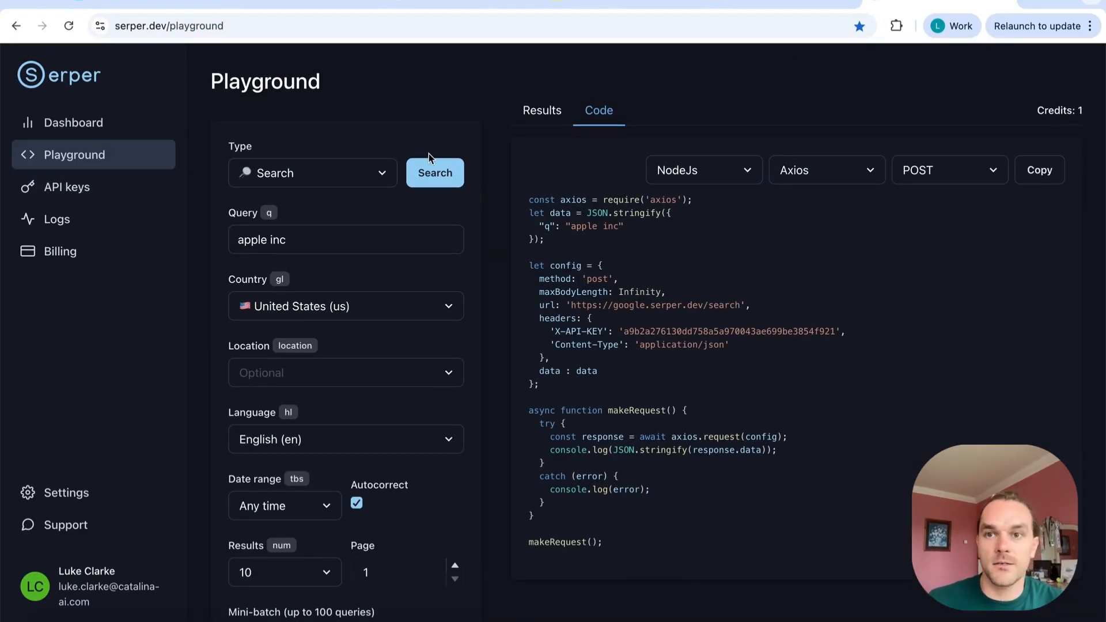
# Return to n8n and review the Header Auth account credential used by the SerperDev1 node
pyautogui.click(260, 10)
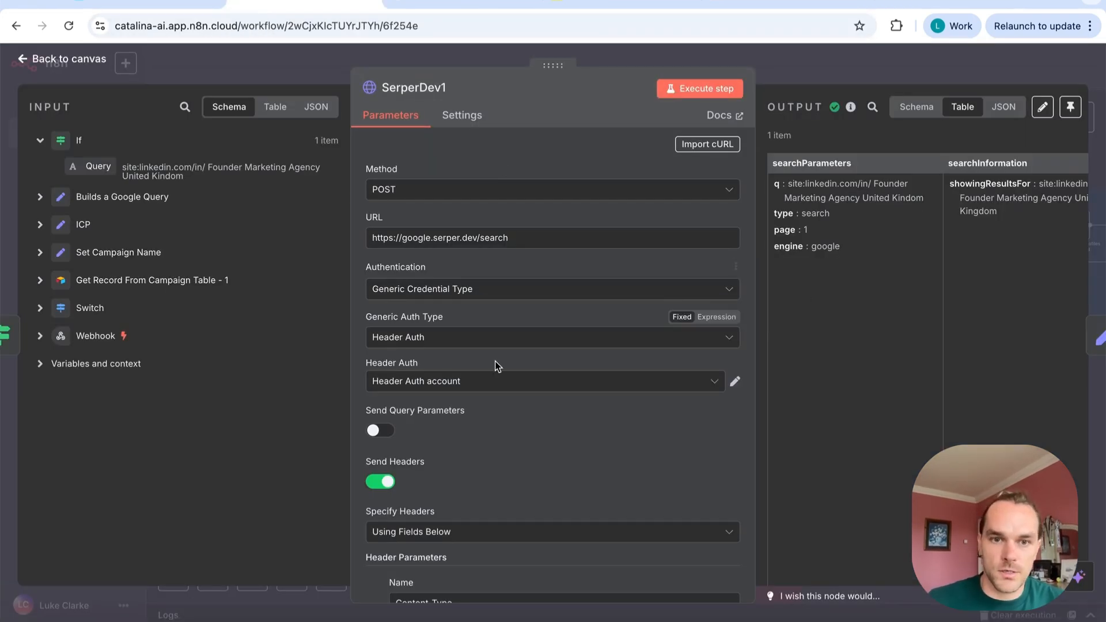
pyautogui.click(735, 384)
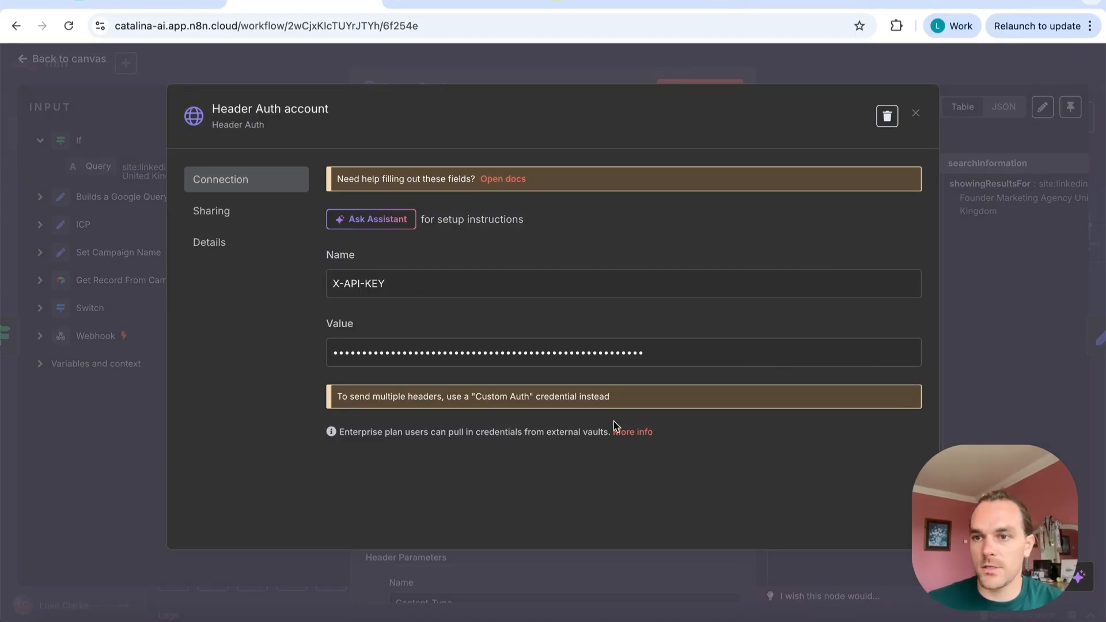
pyautogui.click(976, 48)
# Replace the num body parameter's expression in the SerperDev1 node with 20 and return to the canvas
pyautogui.scroll(-3, 682, 338)
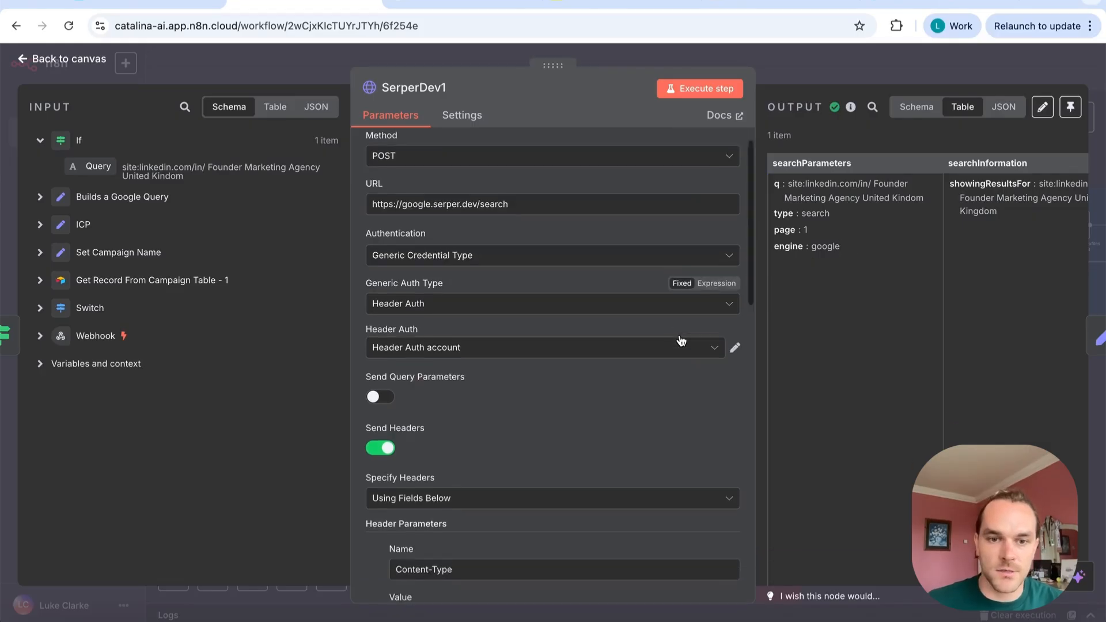
pyautogui.scroll(-7, 682, 339)
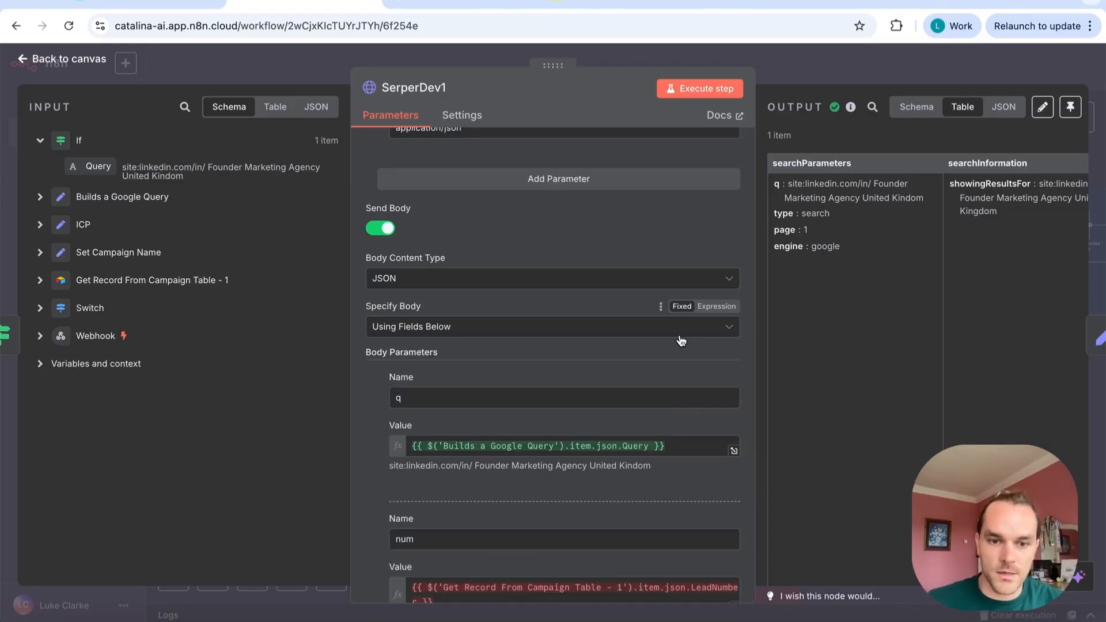
pyautogui.scroll(-2, 681, 340)
pyautogui.click(437, 501)
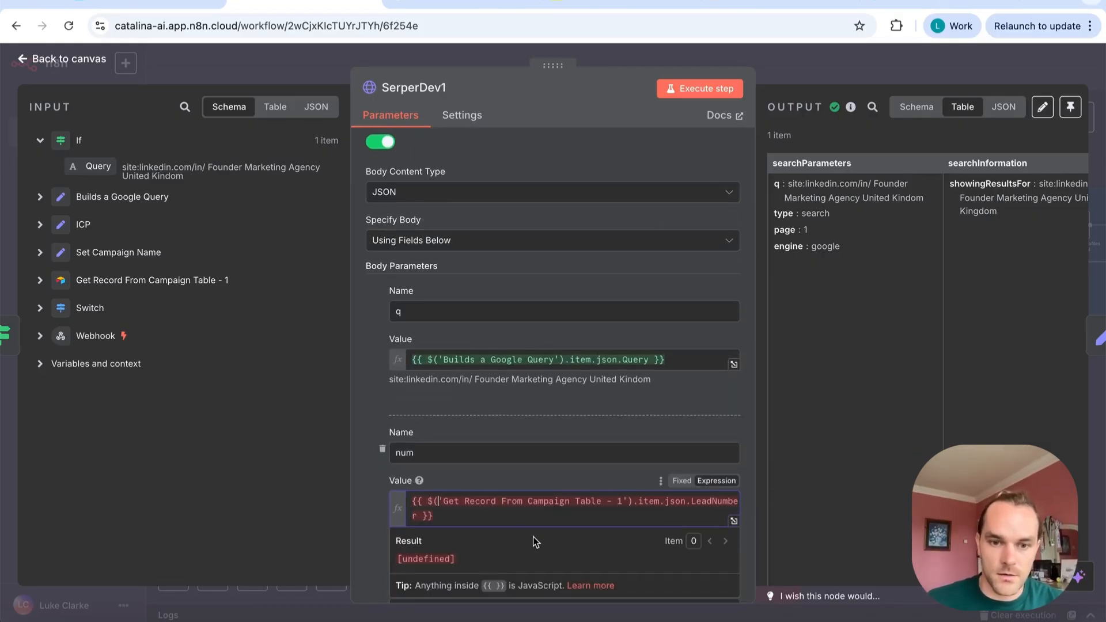
pyautogui.moveTo(437, 517); pyautogui.dragTo(398, 494)
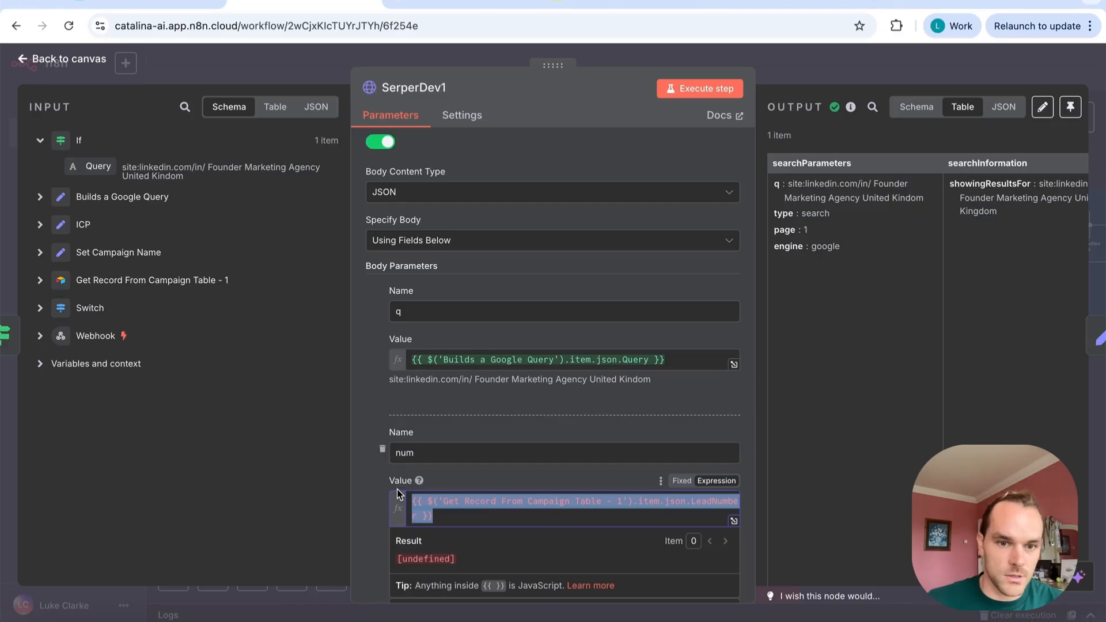
pyautogui.write('20')
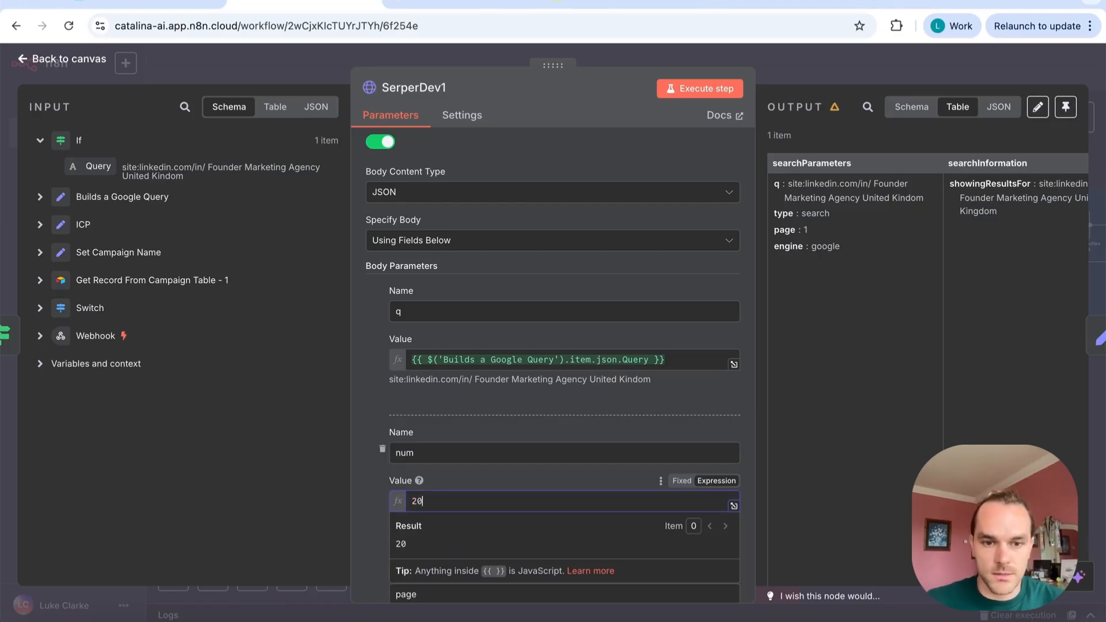
pyautogui.click(366, 485)
pyautogui.scroll(-3, 384, 555)
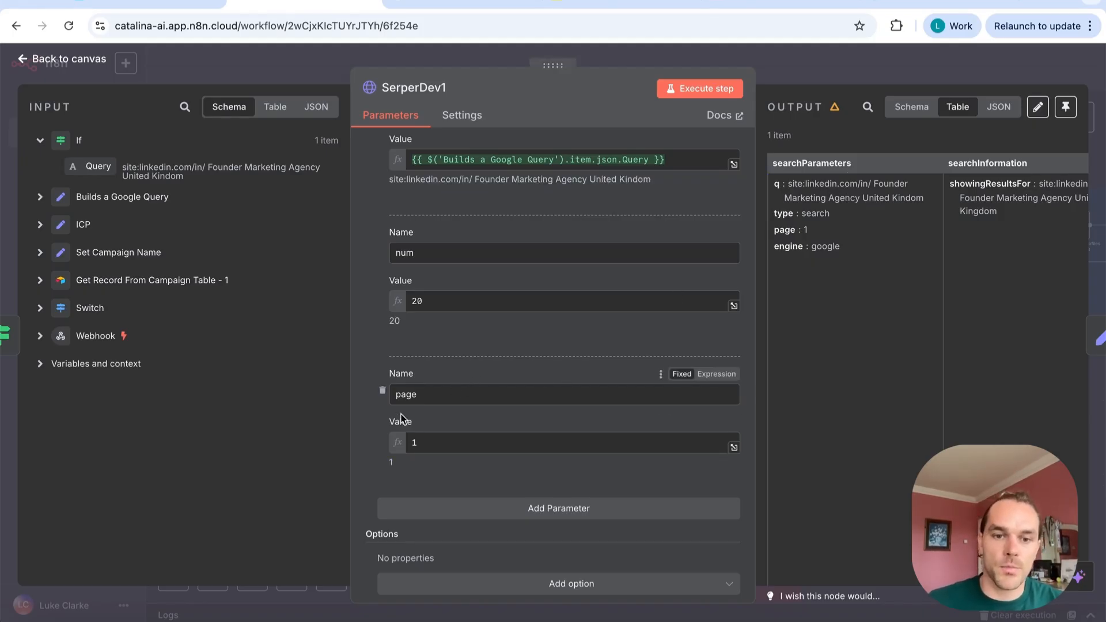
pyautogui.click(813, 81)
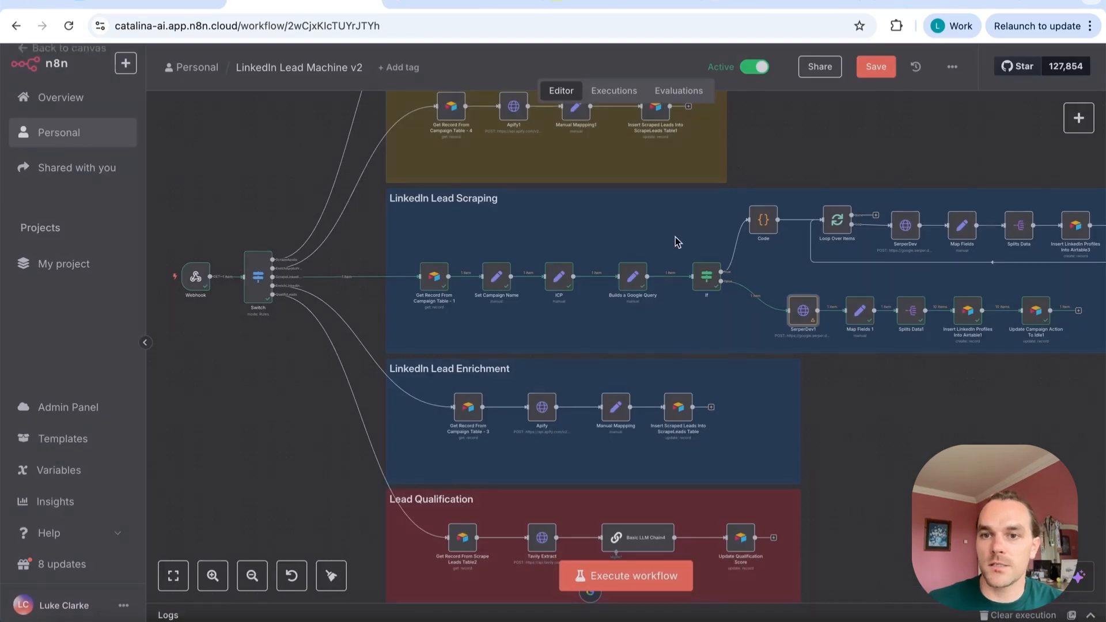
# Review the If node's Number Of Leads condition in the LinkedIn Lead Scraping branch
pyautogui.scroll(-2, 664, 355)
pyautogui.hscroll(2, 664, 355)
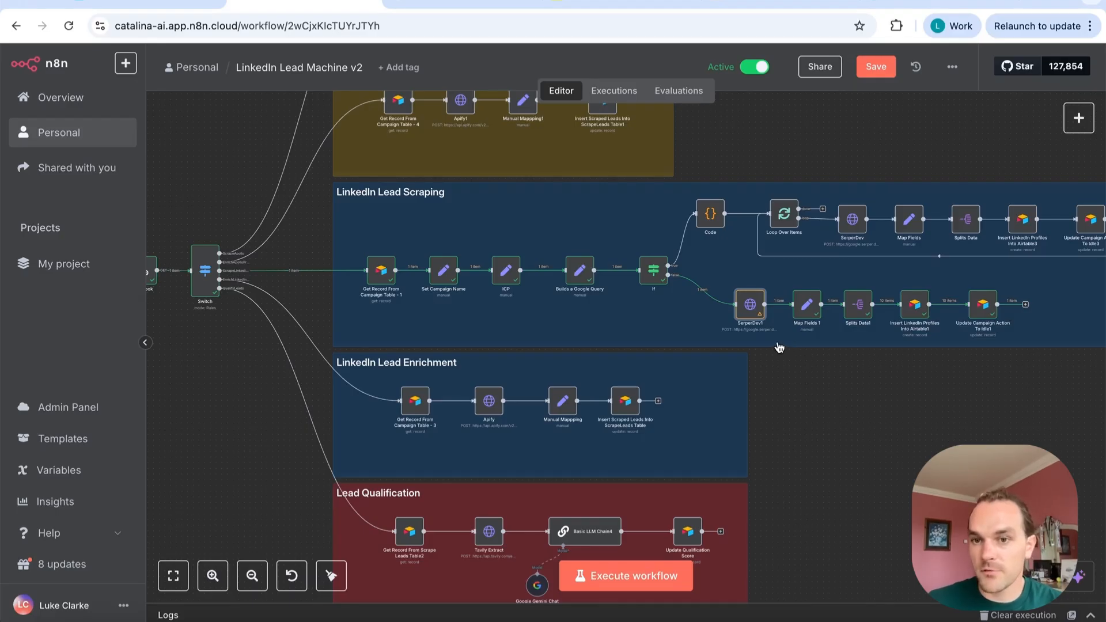
pyautogui.hscroll(3, 779, 346)
pyautogui.scroll(1, 779, 346)
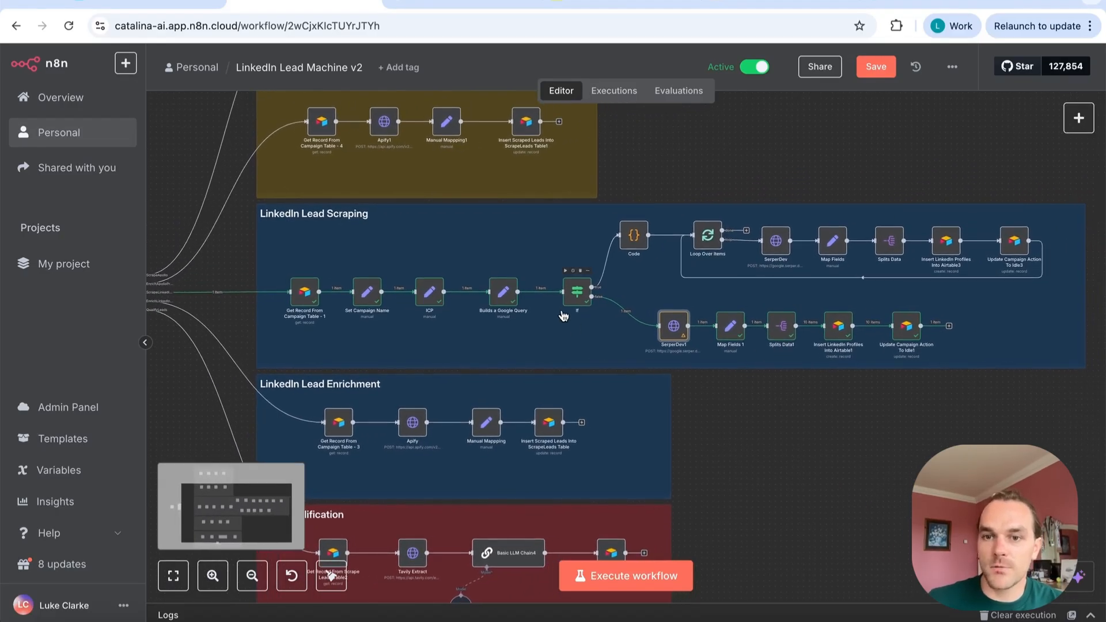
pyautogui.doubleClick(577, 292)
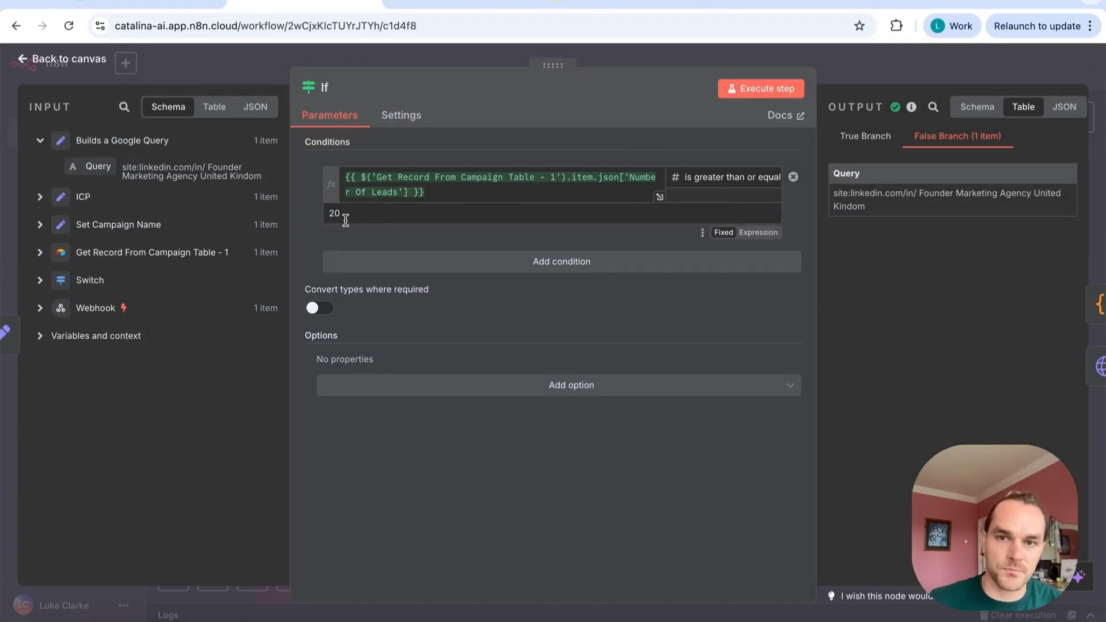
pyautogui.click(627, 46)
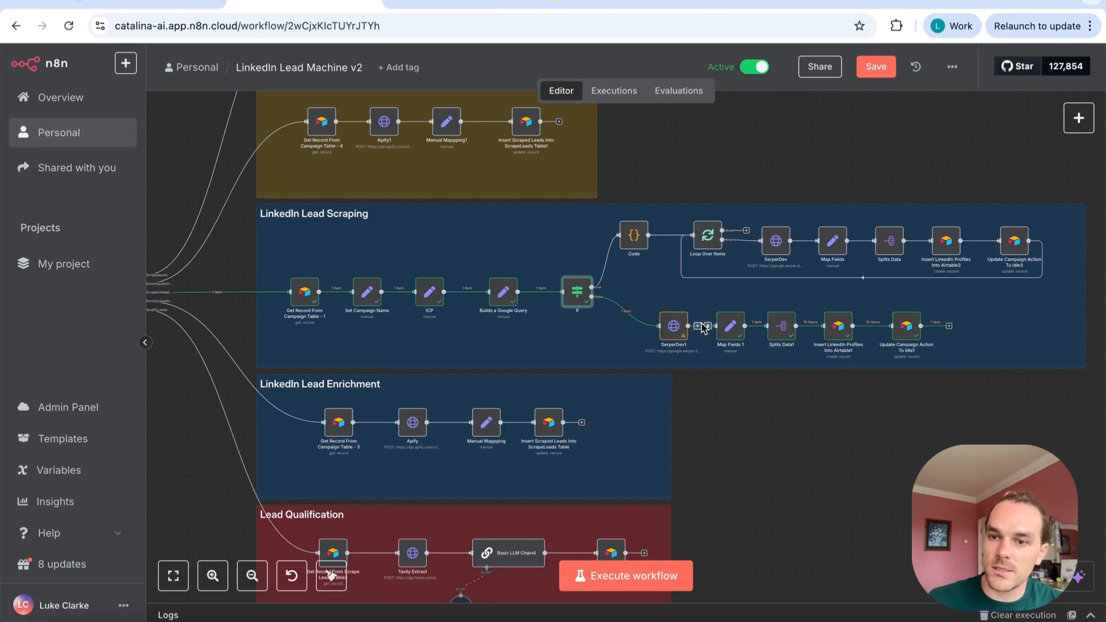
# Review the Campaign Status and Start Campaign values mapped in the Update Campaign Action To Idle1 node
pyautogui.hscroll(2, 851, 333)
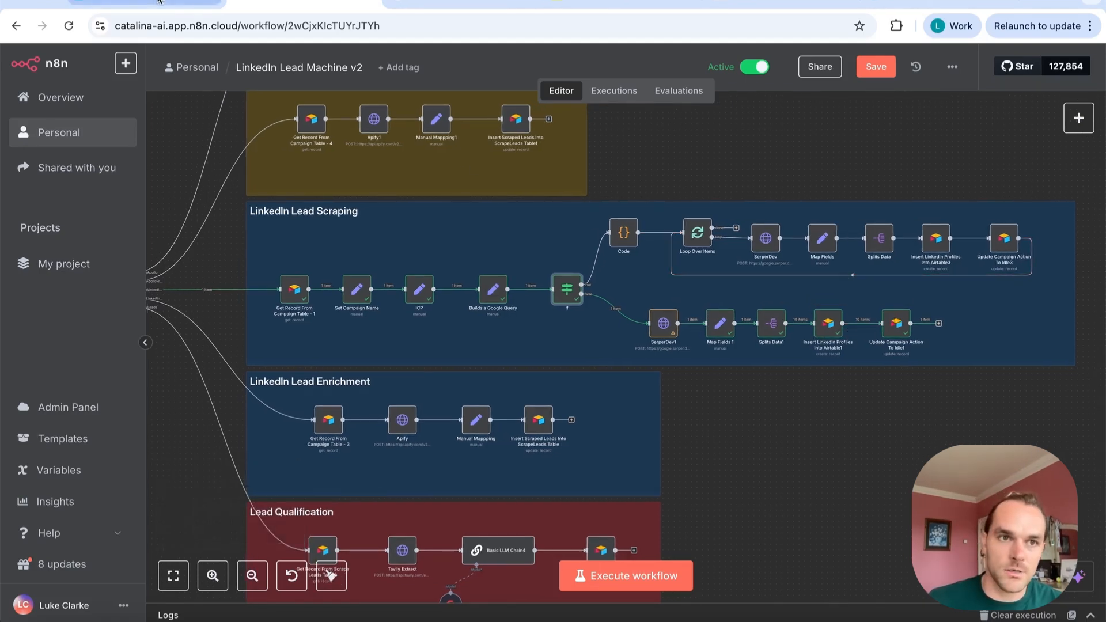
pyautogui.doubleClick(896, 325)
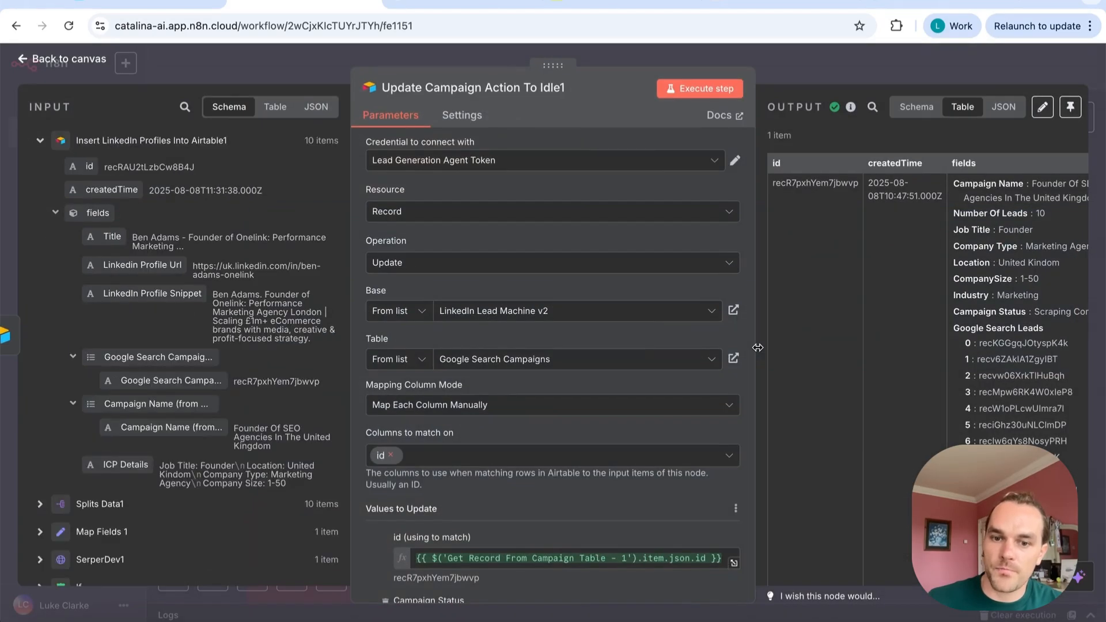
pyautogui.scroll(-5, 674, 495)
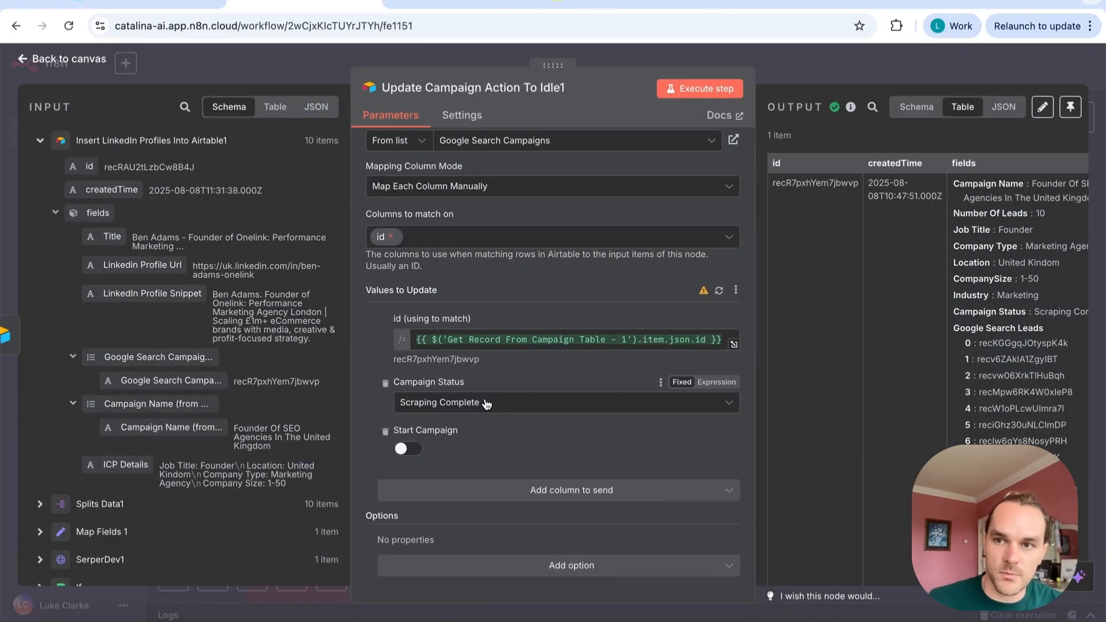
pyautogui.click(881, 82)
# Bring the LinkedIn Lead Enrichment branch into view, glance at Airtable's Google Search Campaigns table and return to n8n
pyautogui.scroll(-2, 565, 367)
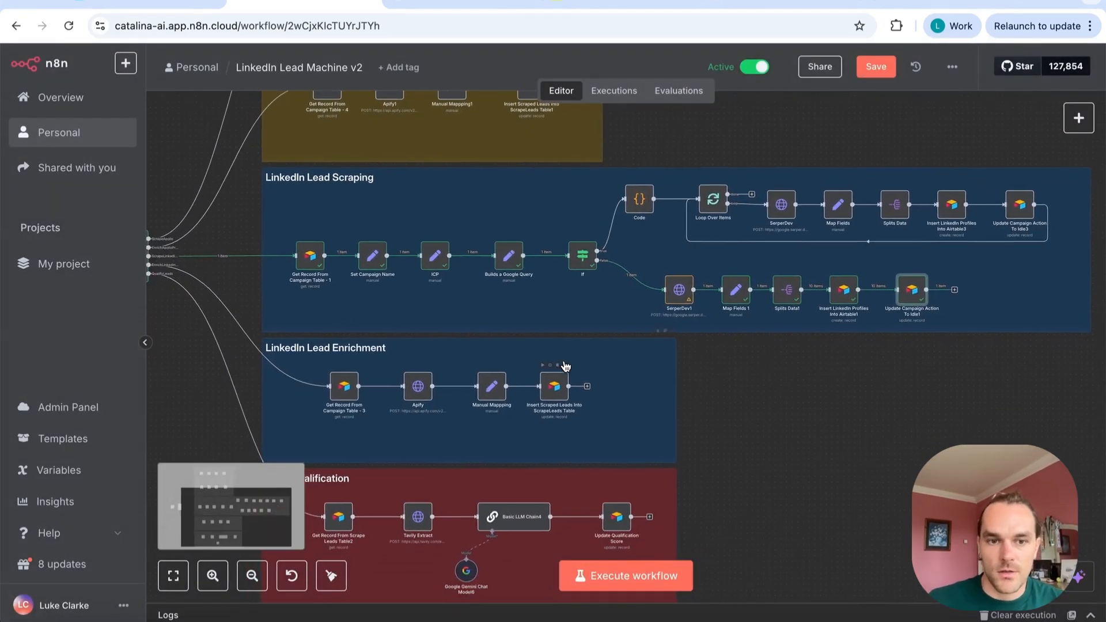
pyautogui.hscroll(-3, 565, 367)
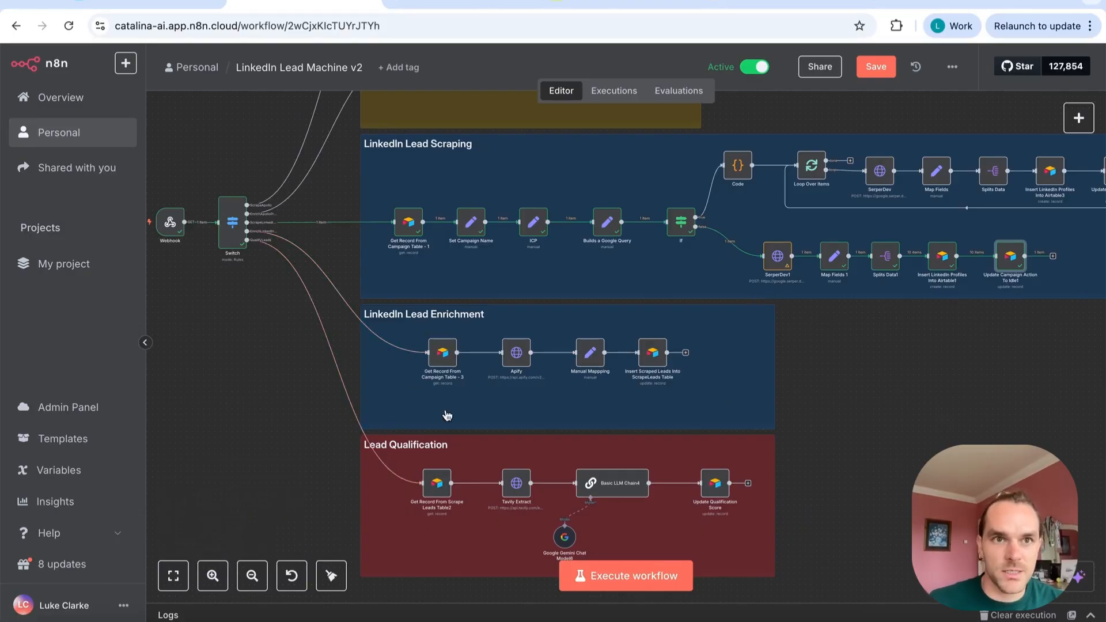
pyautogui.click(151, 2)
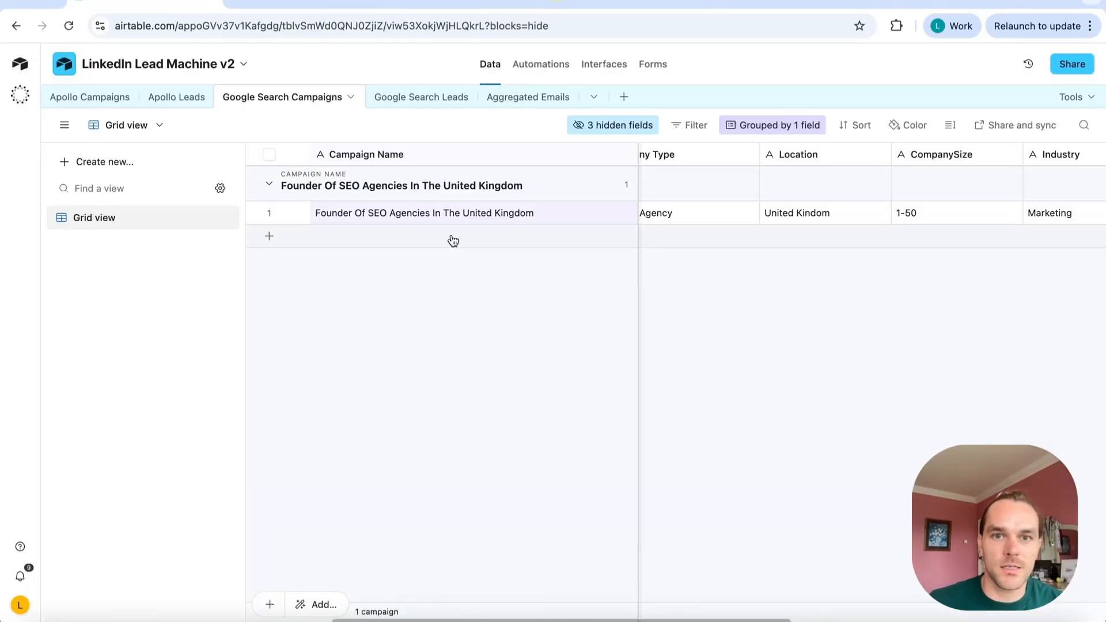
pyautogui.click(299, 3)
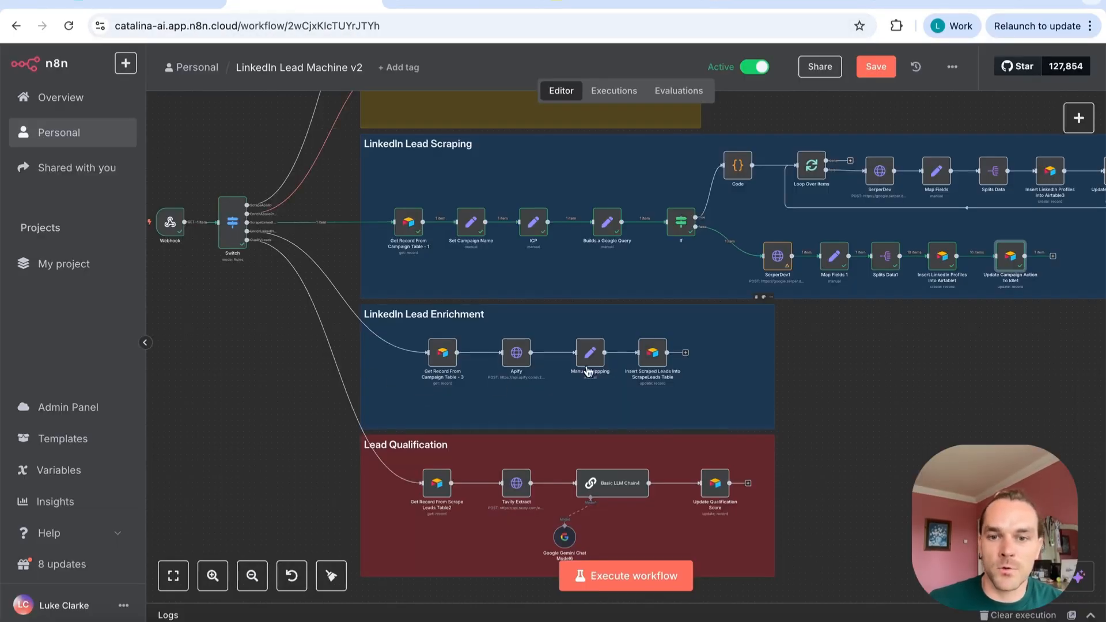
# Look over the workflow's branches down to Lead Qualification, and switch to Airtable to open the base's automations
pyautogui.scroll(5, 600, 366)
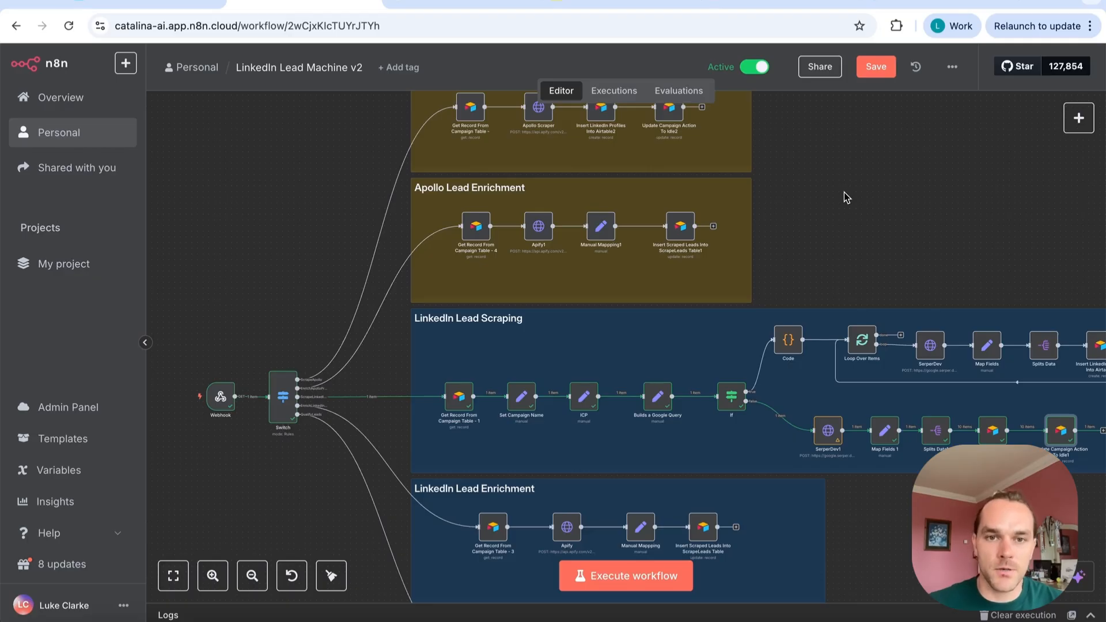
pyautogui.scroll(-1, 844, 191)
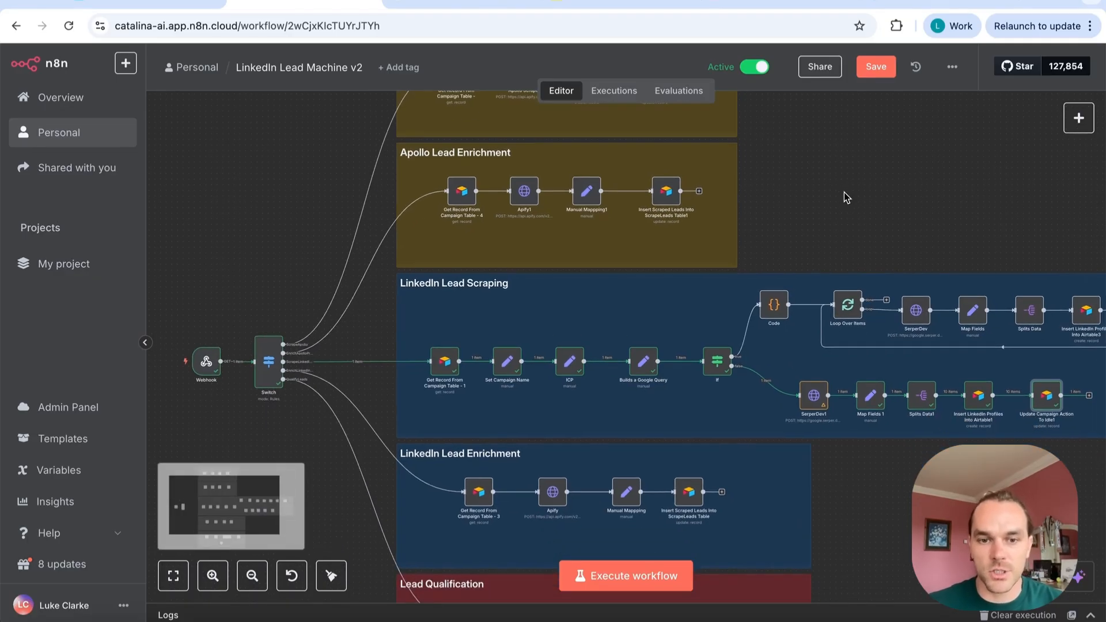
pyautogui.scroll(-1, 844, 192)
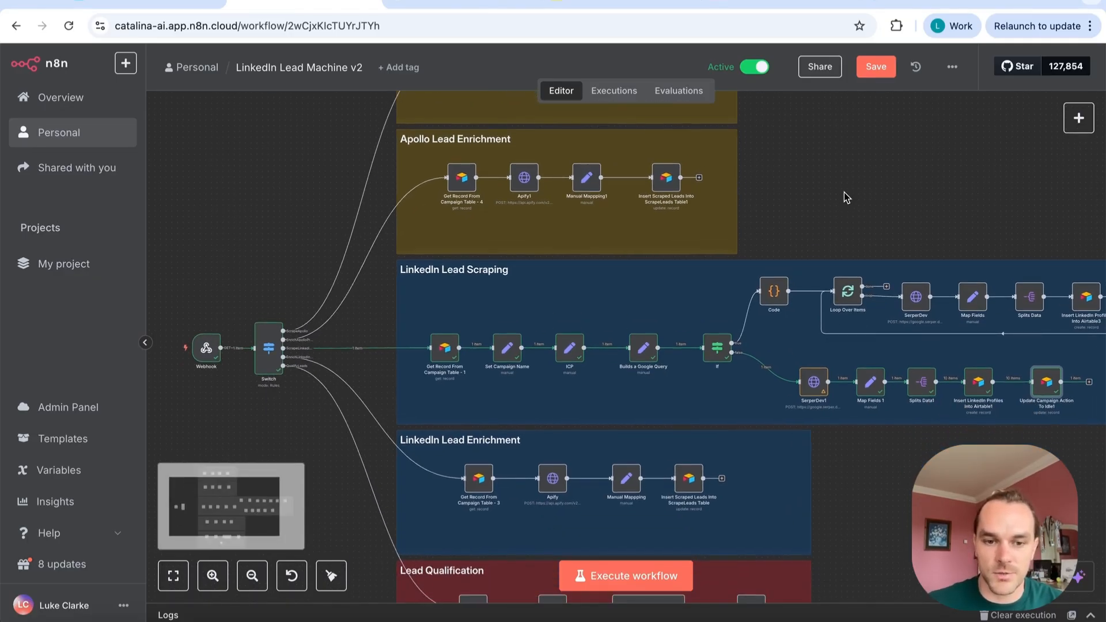
pyautogui.scroll(-6, 845, 192)
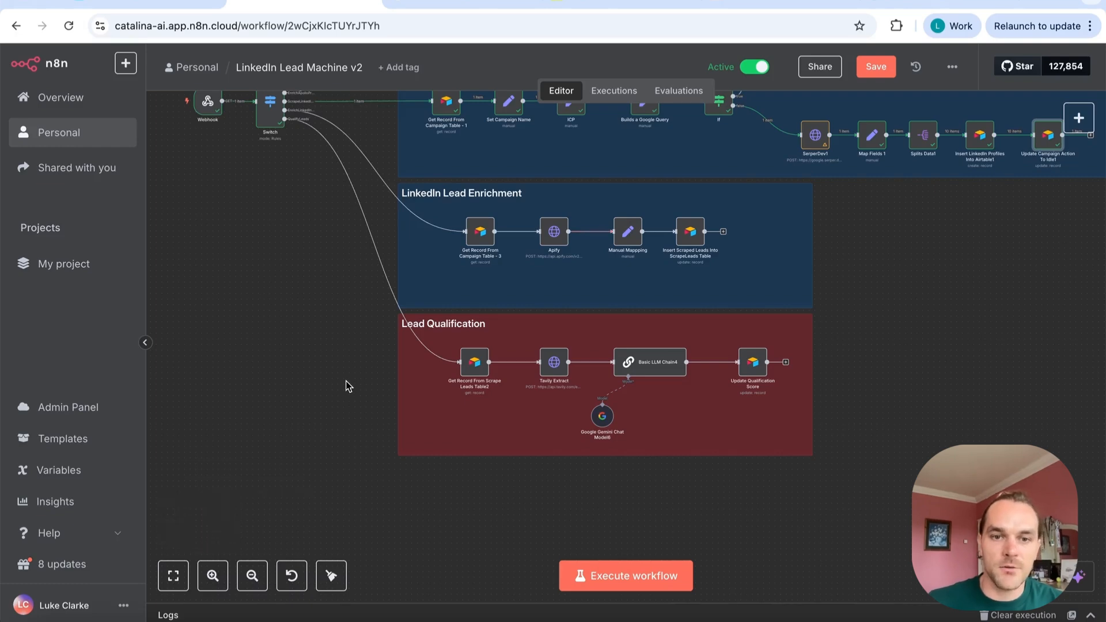
pyautogui.click(130, 4)
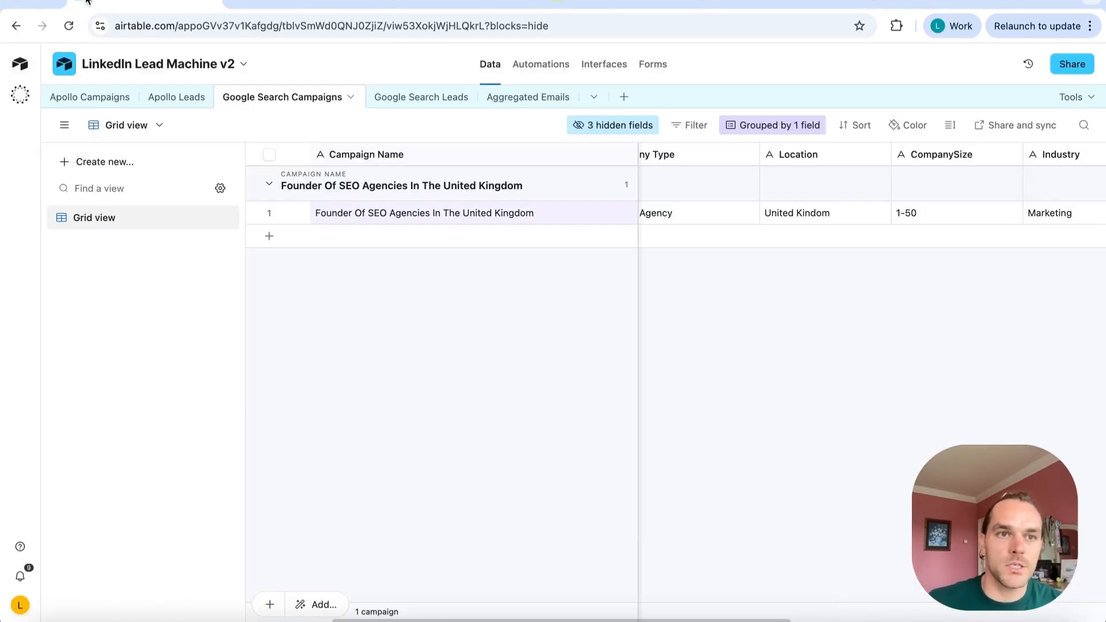
pyautogui.click(533, 80)
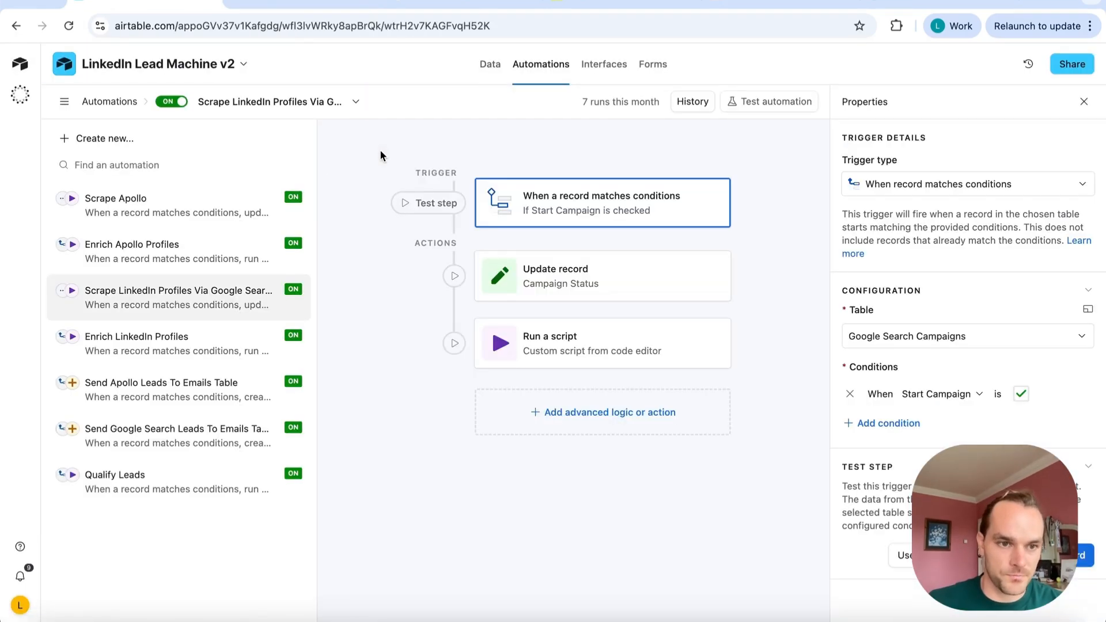
# Review the Send Apollo Leads To Emails Table automation's trigger and the Aggregated Emails field mappings in its Create record action
pyautogui.click(99, 382)
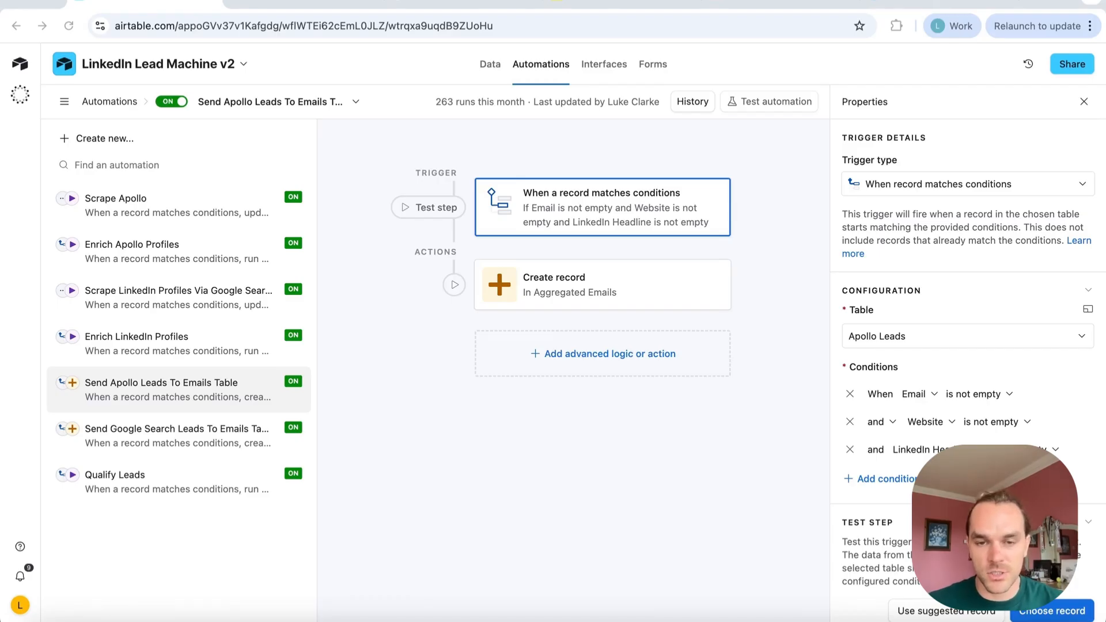
pyautogui.click(515, 293)
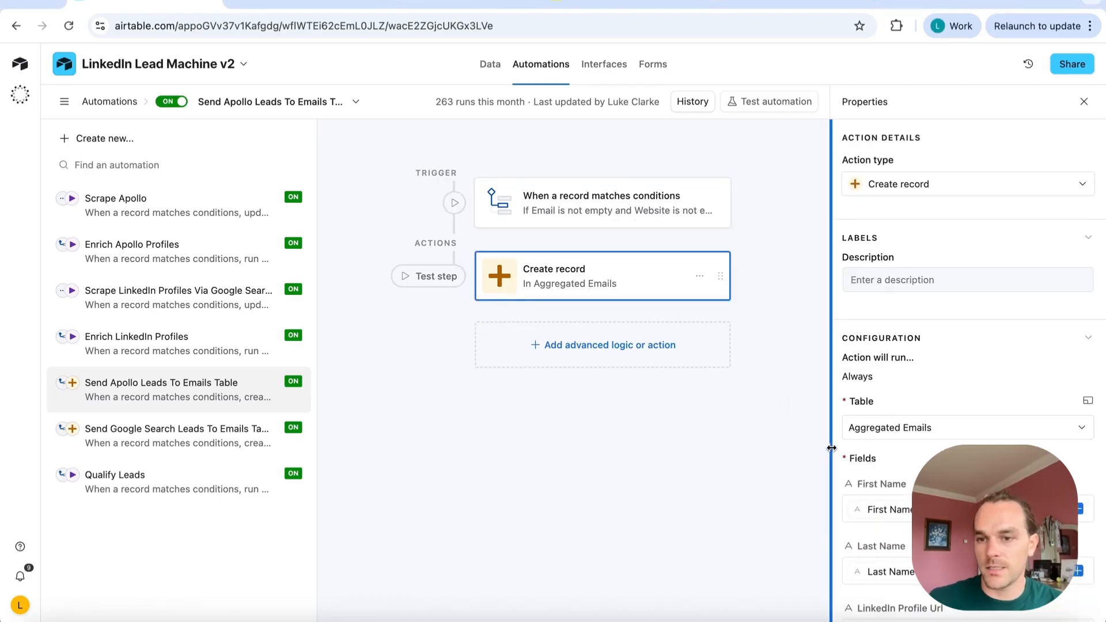
pyautogui.scroll(-2, 934, 431)
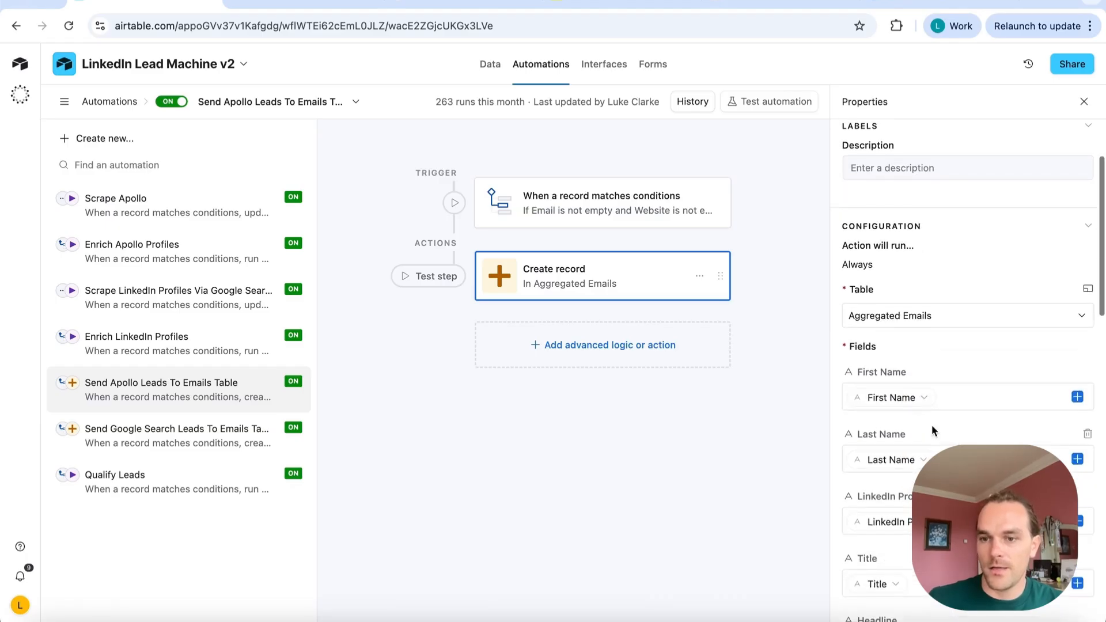
pyautogui.scroll(-2, 934, 431)
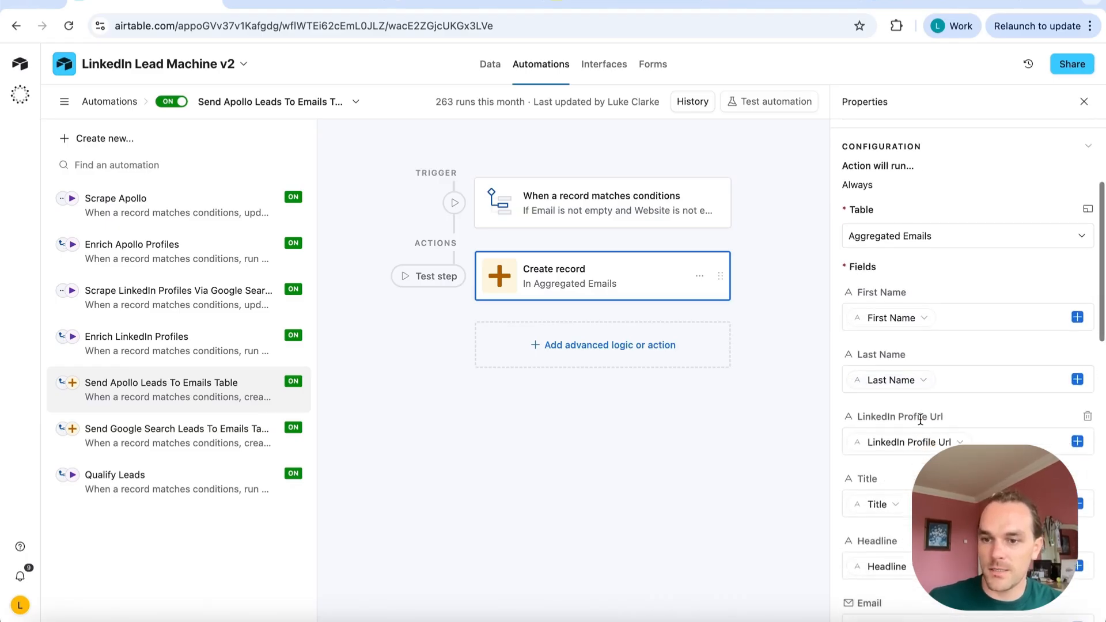
pyautogui.scroll(-3, 920, 438)
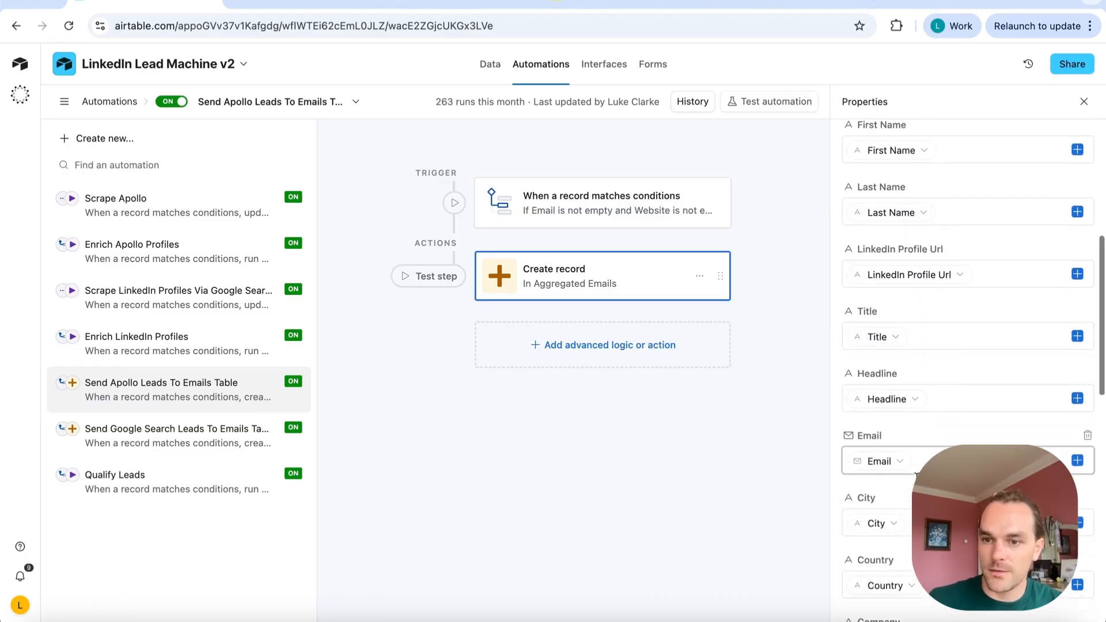
pyautogui.scroll(-8, 916, 476)
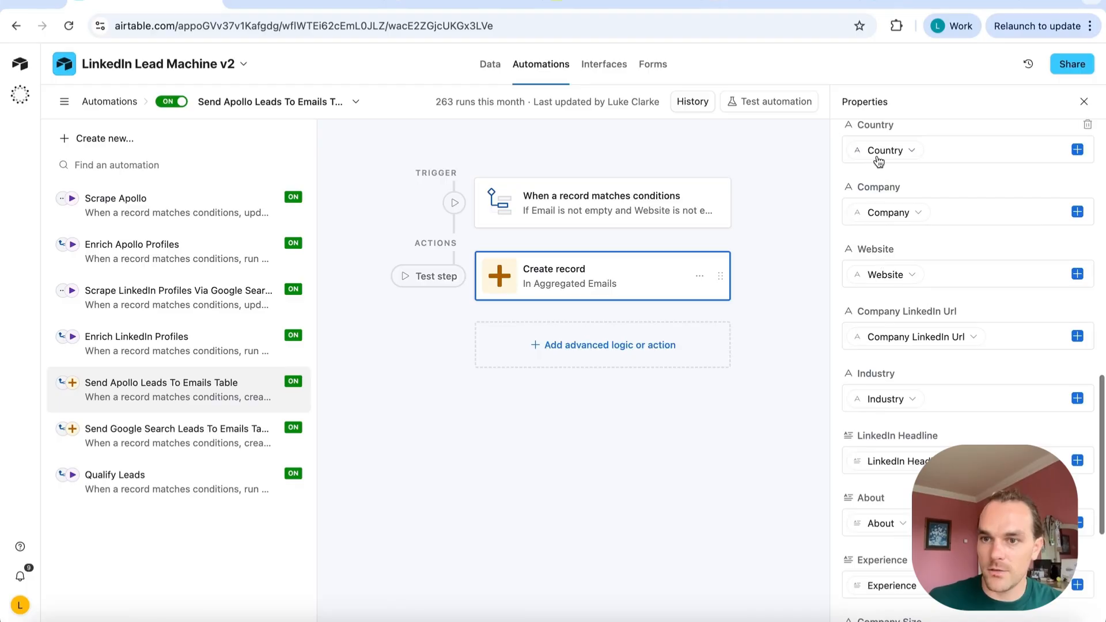
pyautogui.scroll(-5, 878, 161)
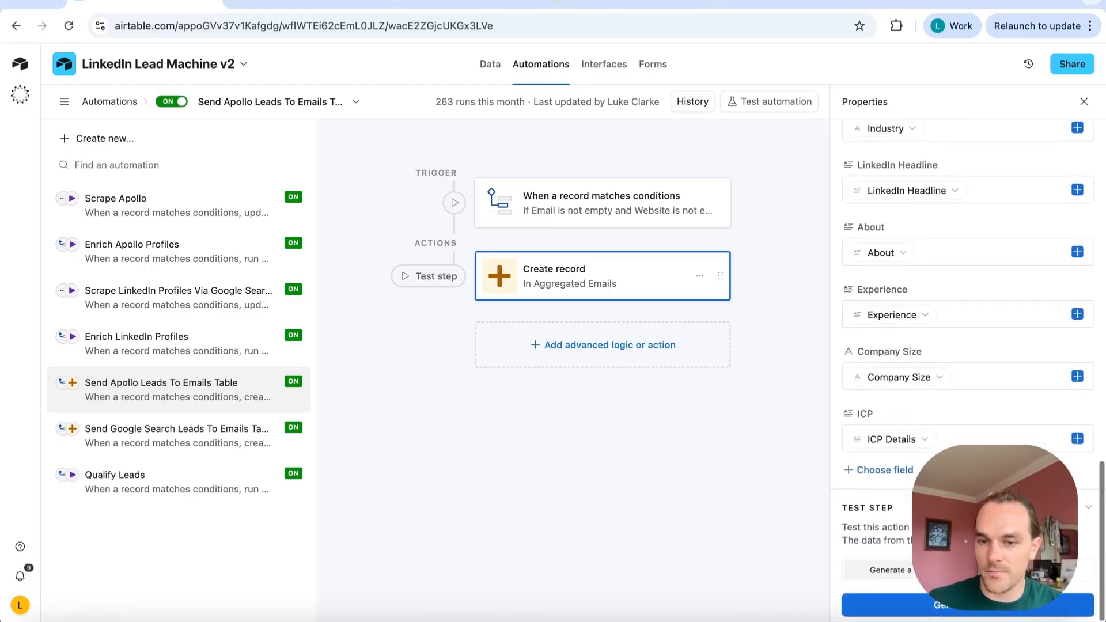
# Review the Google Search Leads automation that feeds the emails table, covering its trigger conditions and Create record field mappings
pyautogui.click(145, 452)
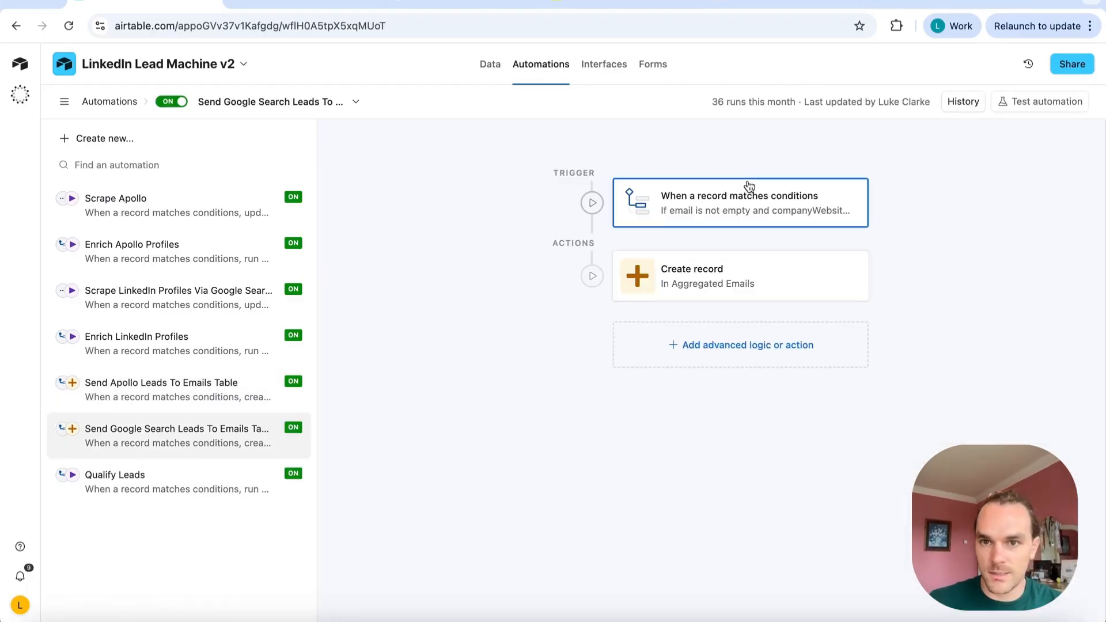
pyautogui.click(747, 186)
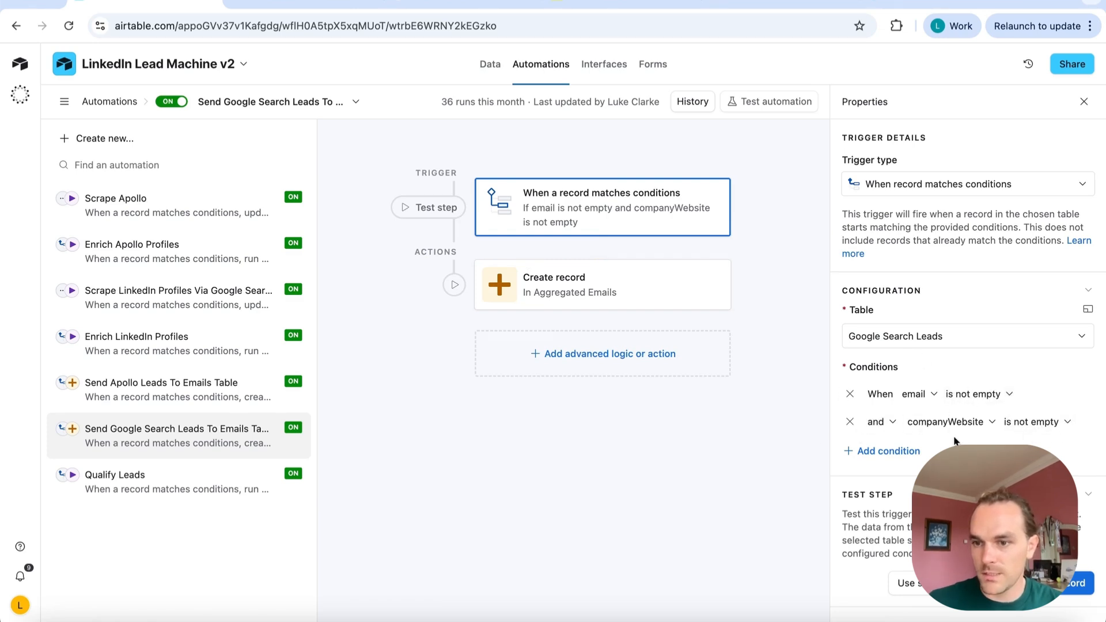
pyautogui.click(583, 296)
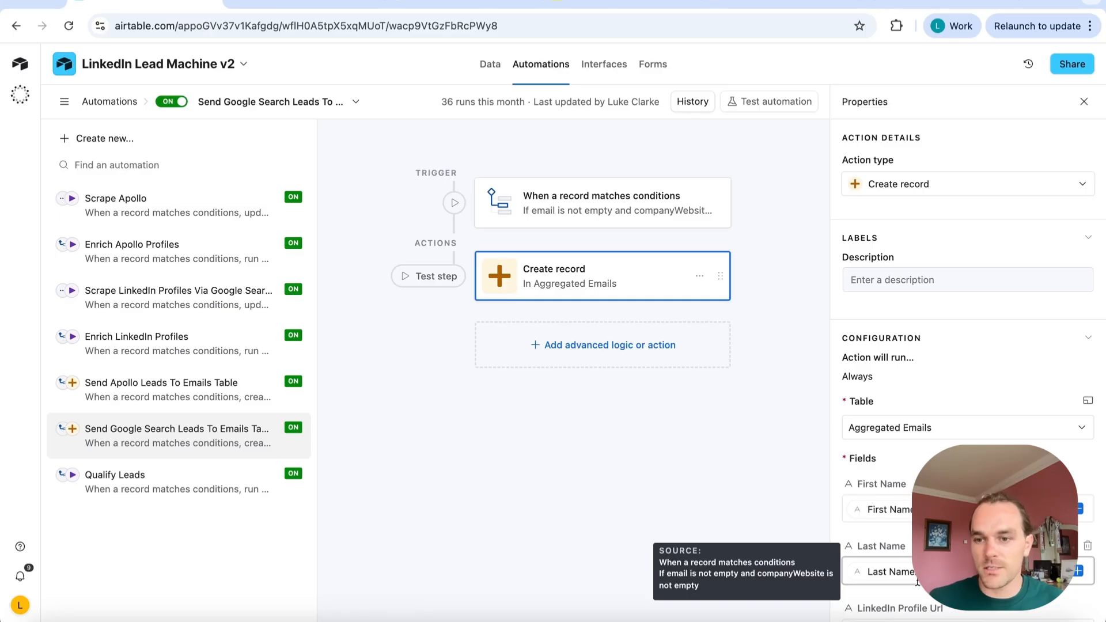
pyautogui.scroll(-1, 918, 582)
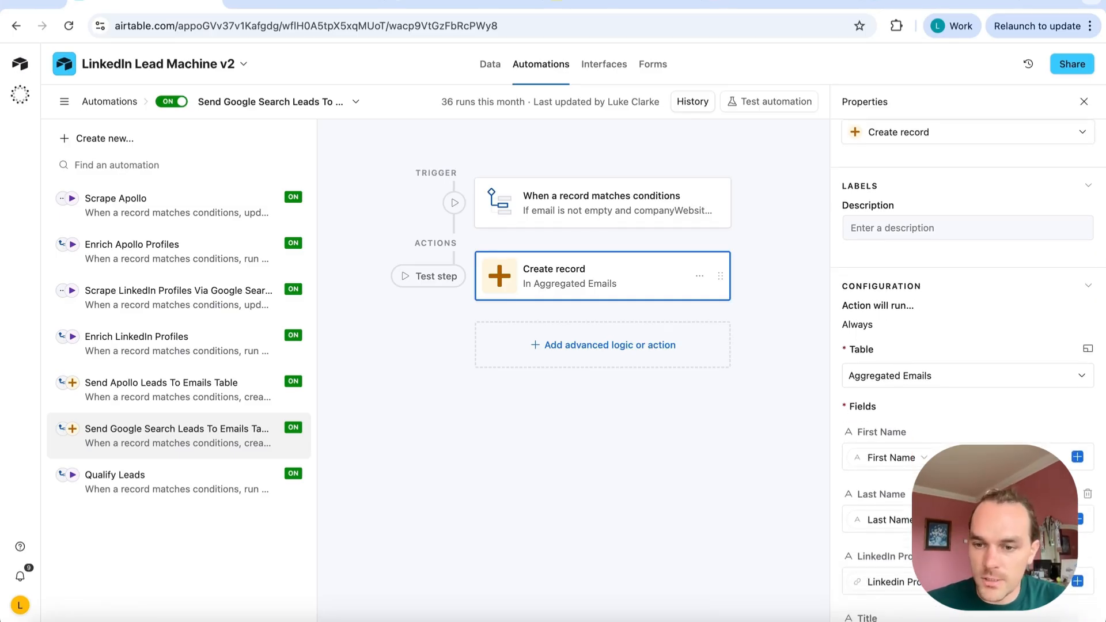
pyautogui.scroll(-10, 968, 368)
pyautogui.scroll(12, 968, 369)
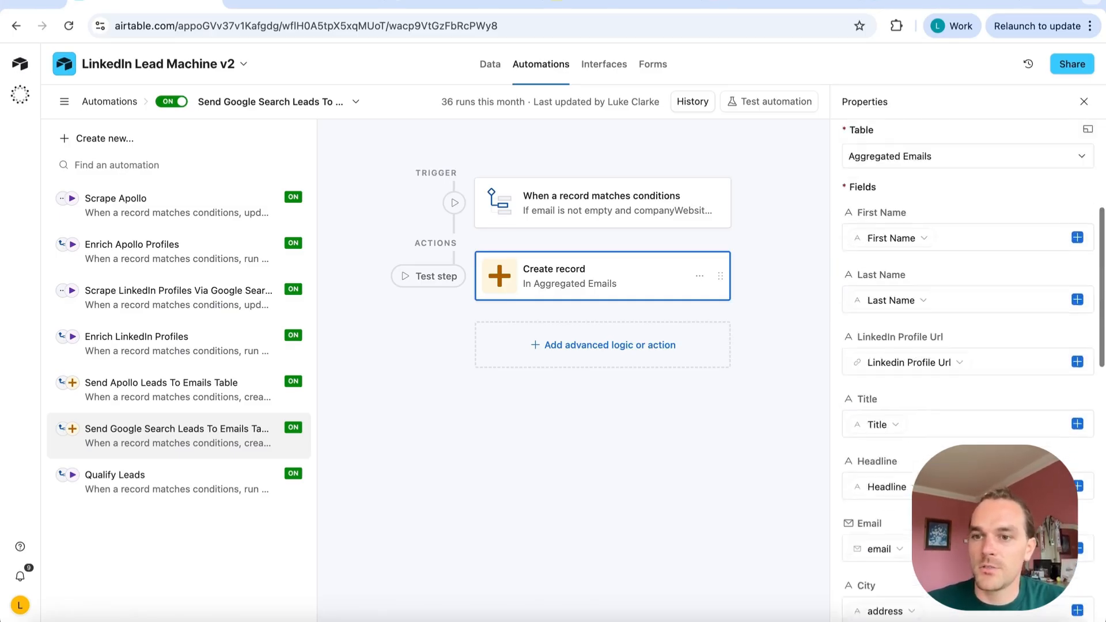
pyautogui.scroll(5, 902, 447)
pyautogui.scroll(-2, 902, 447)
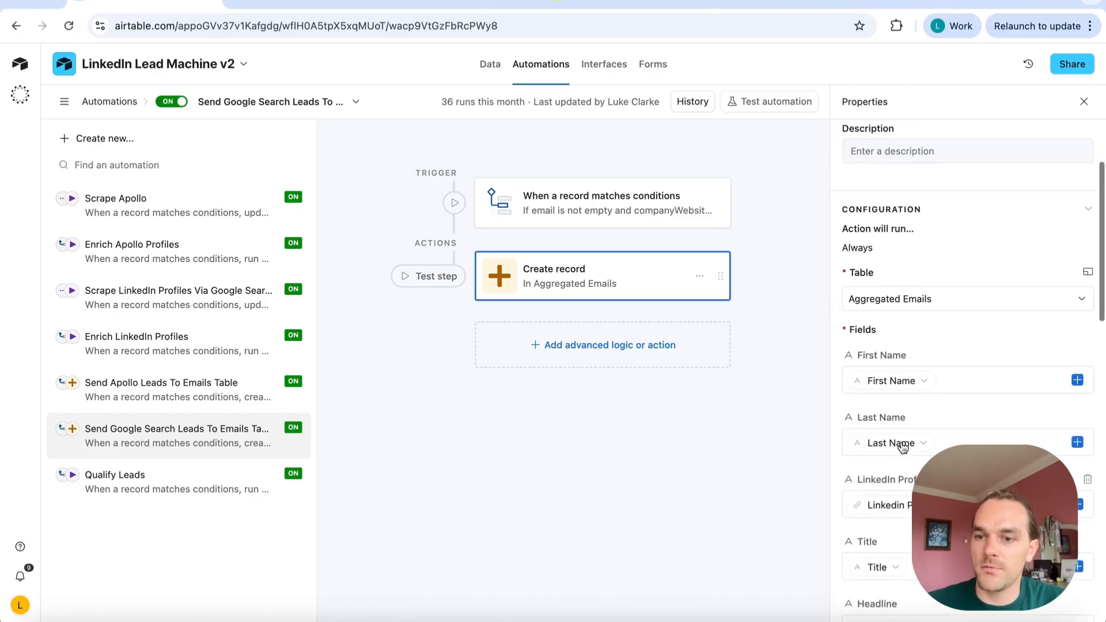
pyautogui.scroll(-3, 903, 447)
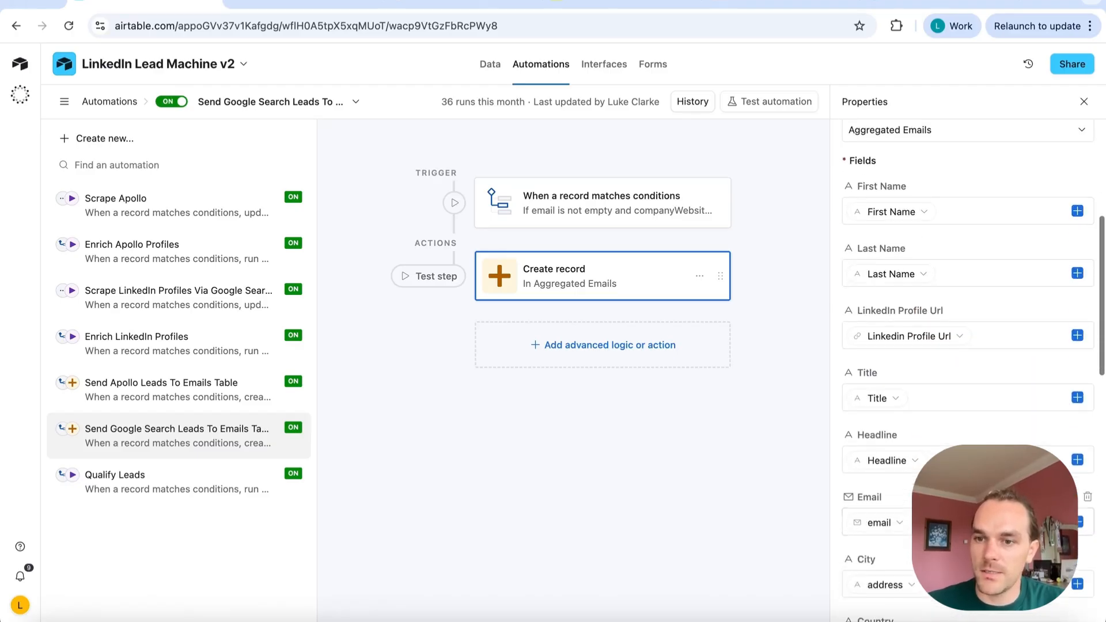
pyautogui.scroll(-10, 968, 369)
pyautogui.scroll(7, 968, 369)
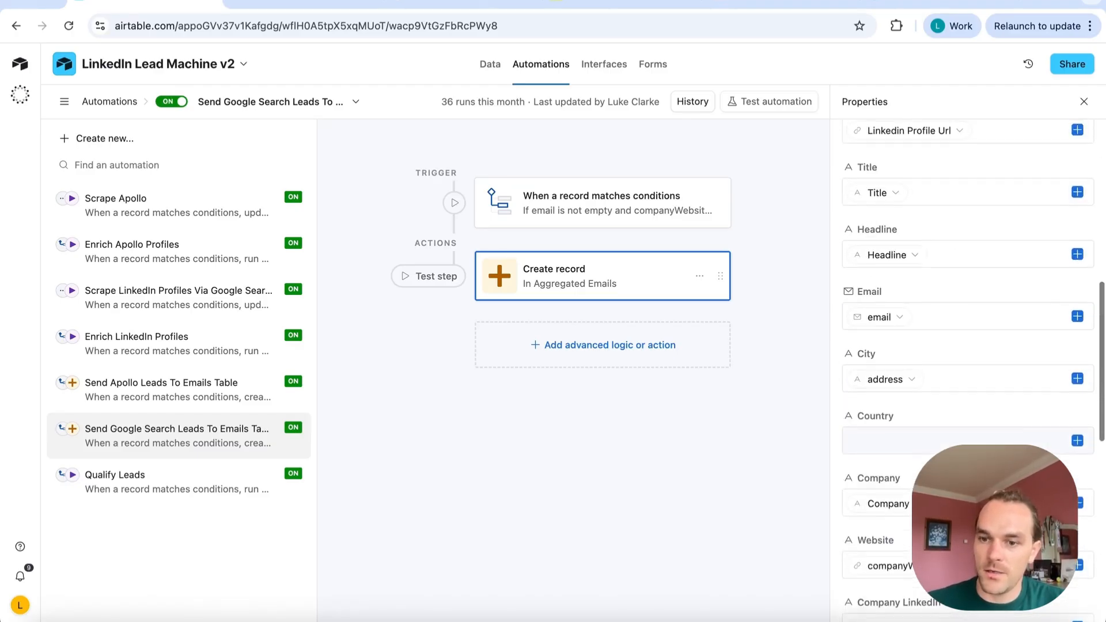
pyautogui.scroll(-10, 968, 369)
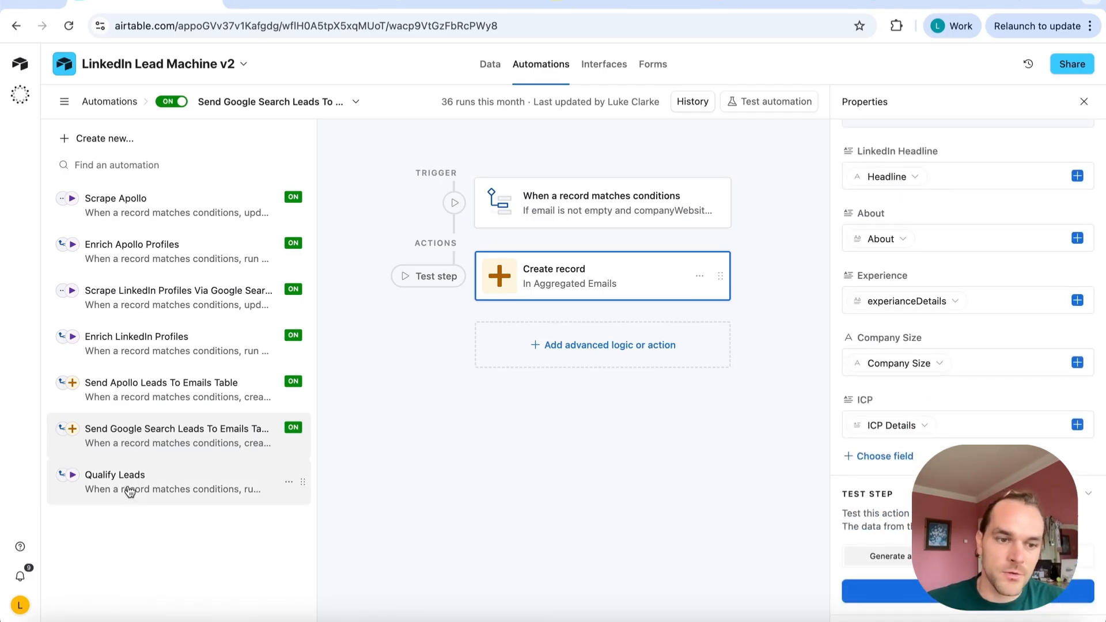
# Examine the Qualify Leads automation's trigger conditions against the Qualify Lead column in the Aggregated Emails table
pyautogui.click(131, 488)
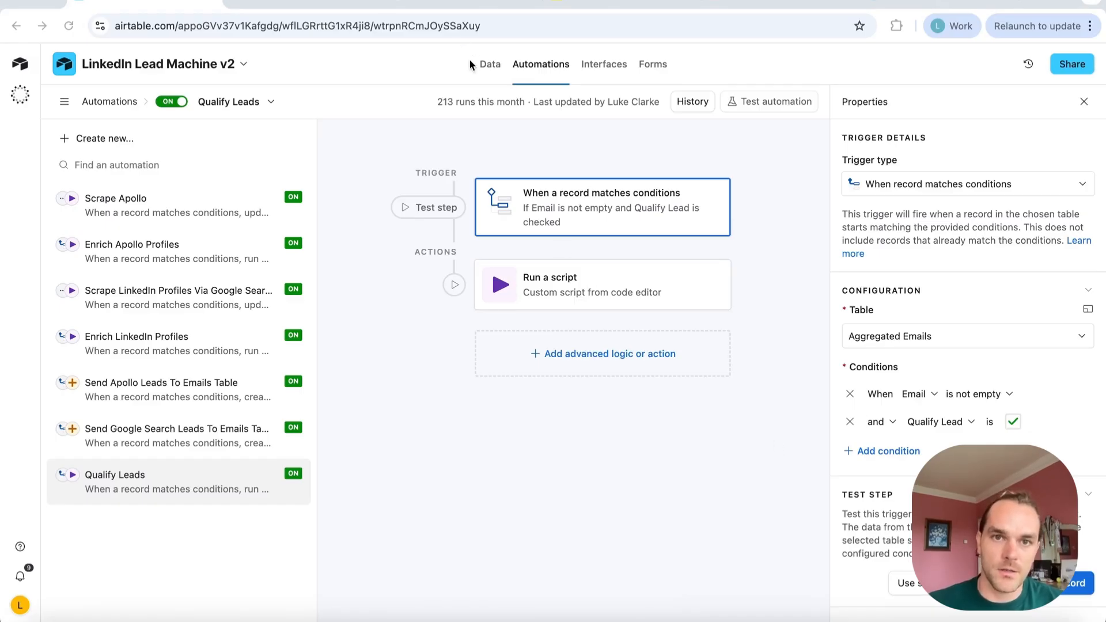
pyautogui.click(491, 67)
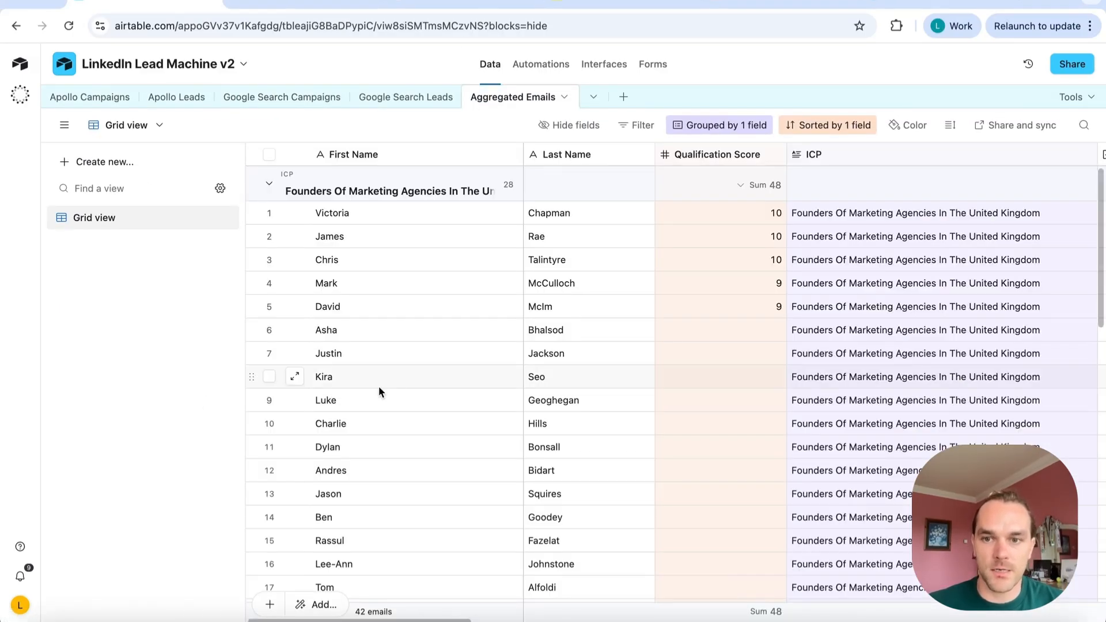
pyautogui.hscroll(5, 378, 386)
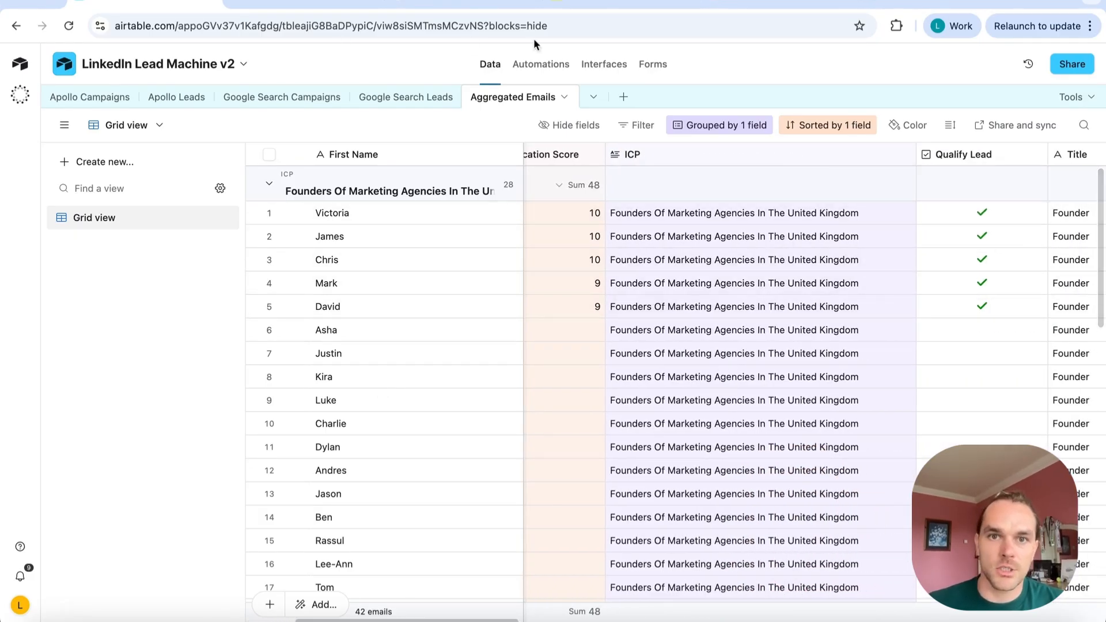
pyautogui.click(545, 63)
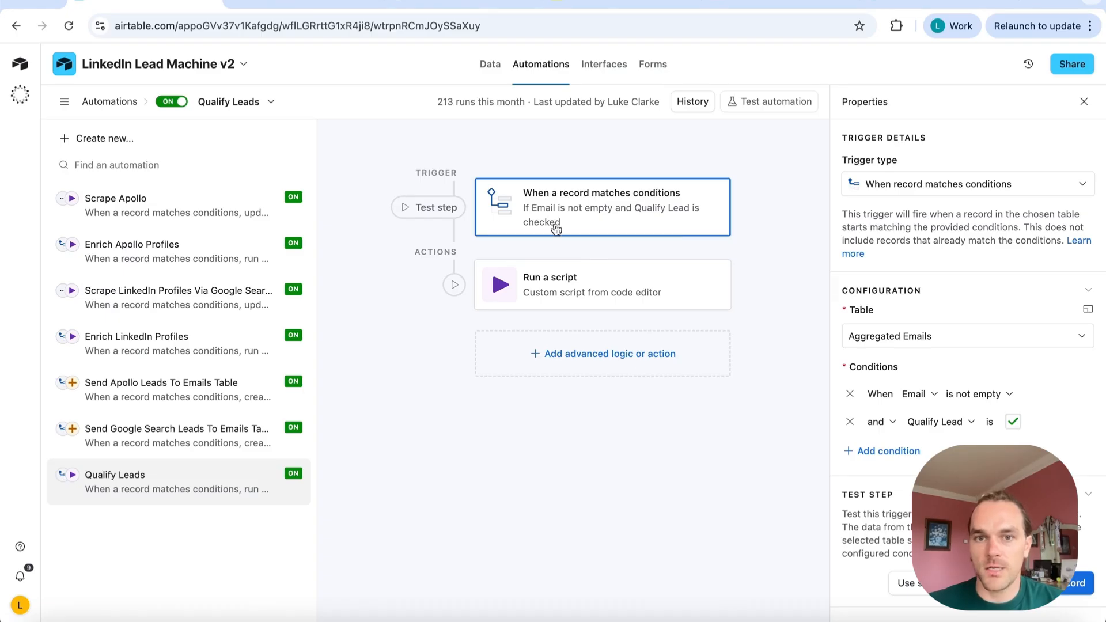
pyautogui.moveTo(689, 252)
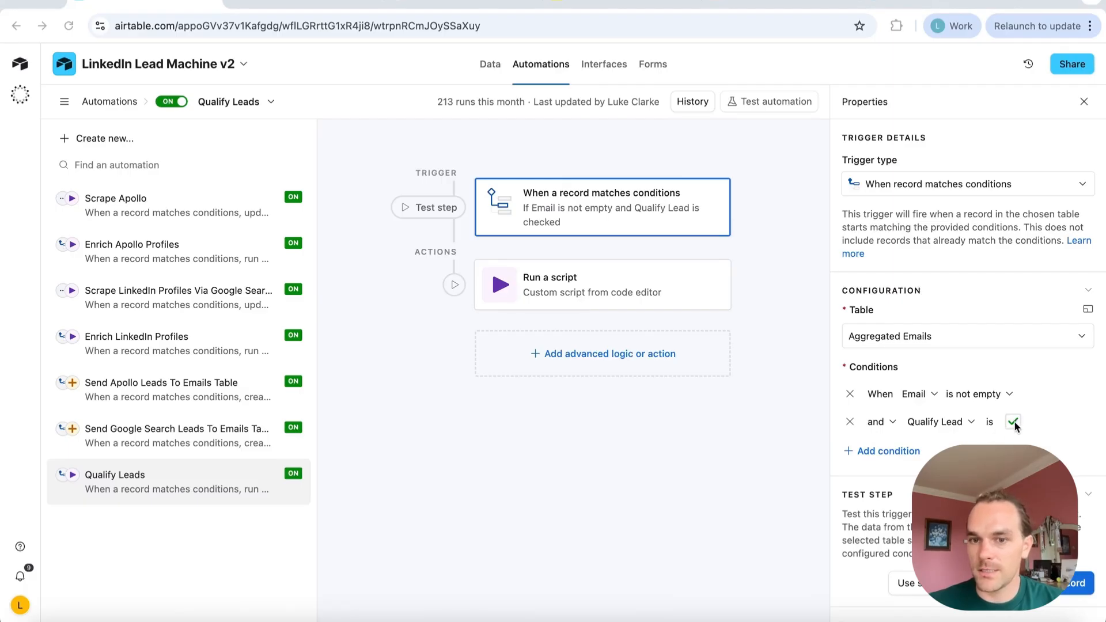
pyautogui.click(657, 297)
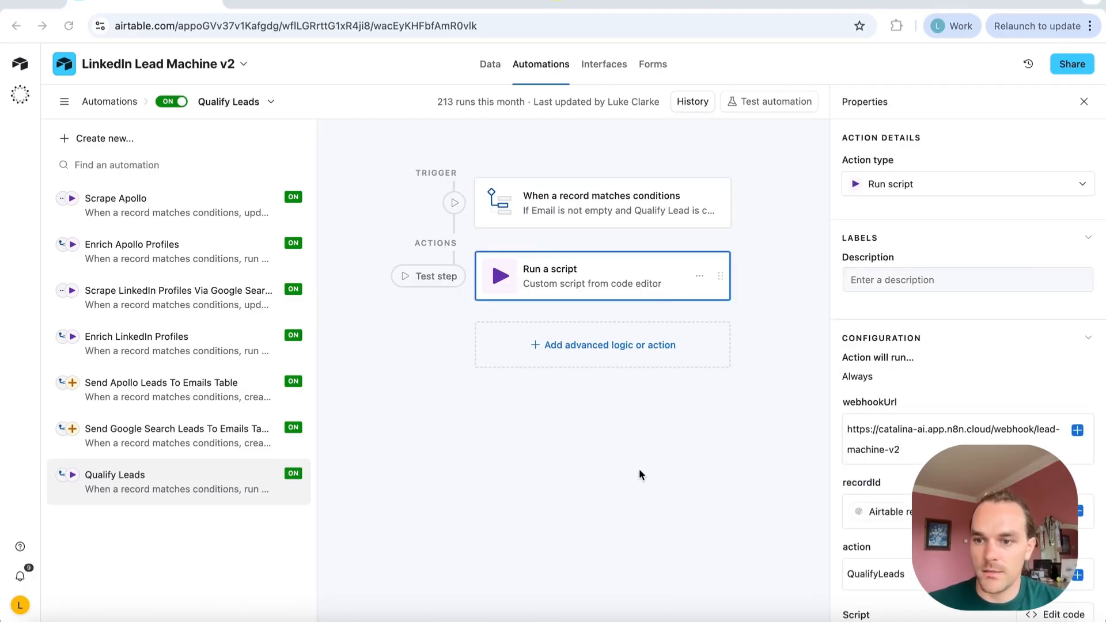
pyautogui.scroll(-3, 1025, 341)
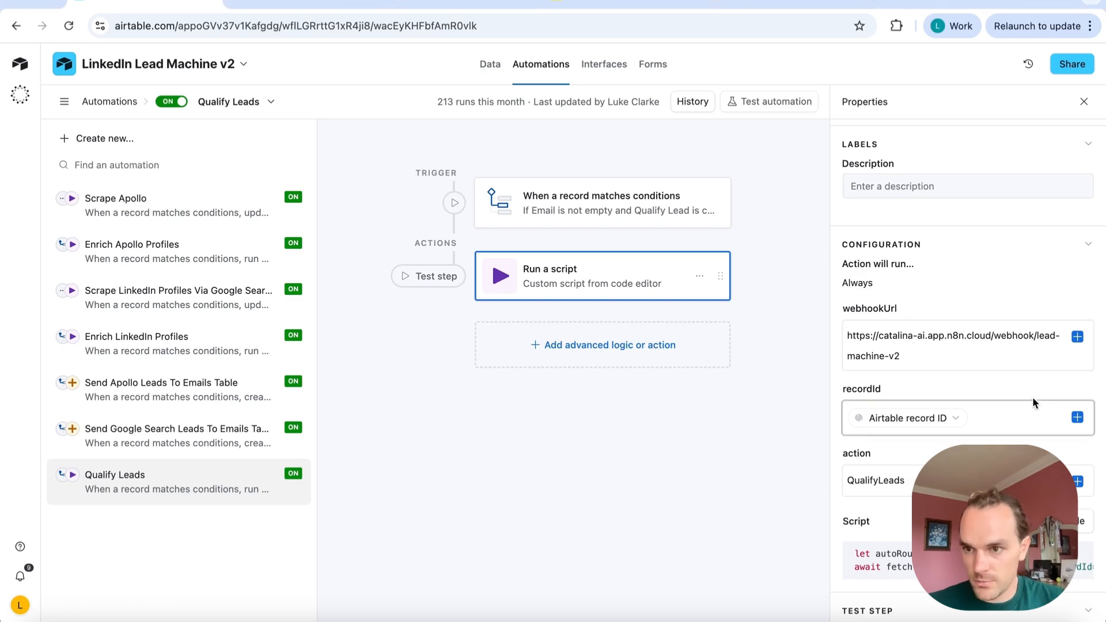
pyautogui.click(1035, 335)
pyautogui.write('-te')
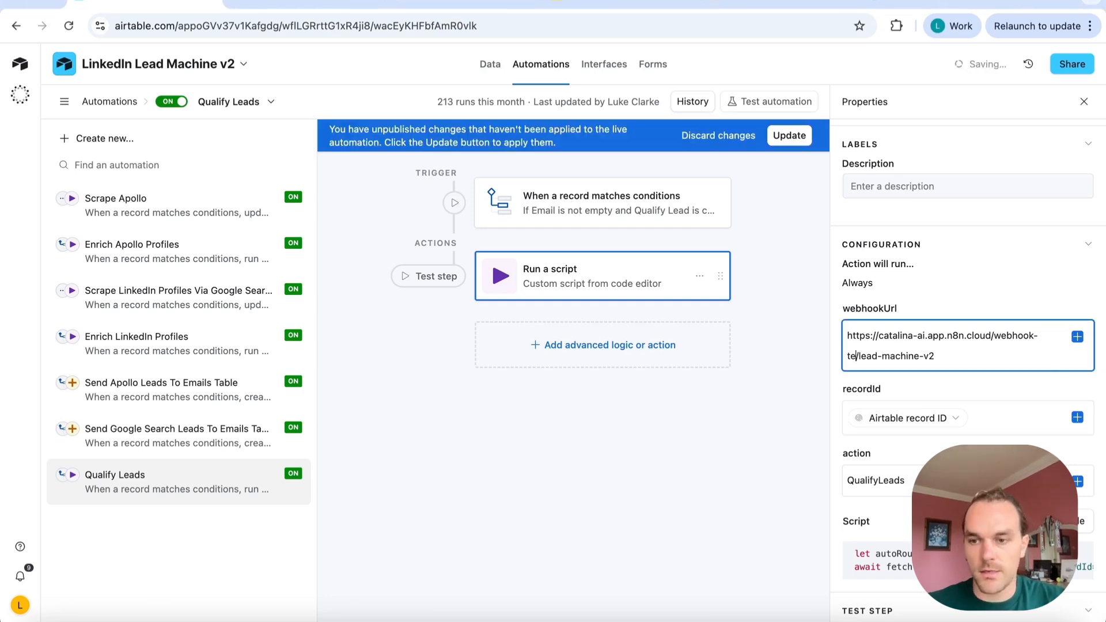
pyautogui.write('st')
pyautogui.click(800, 141)
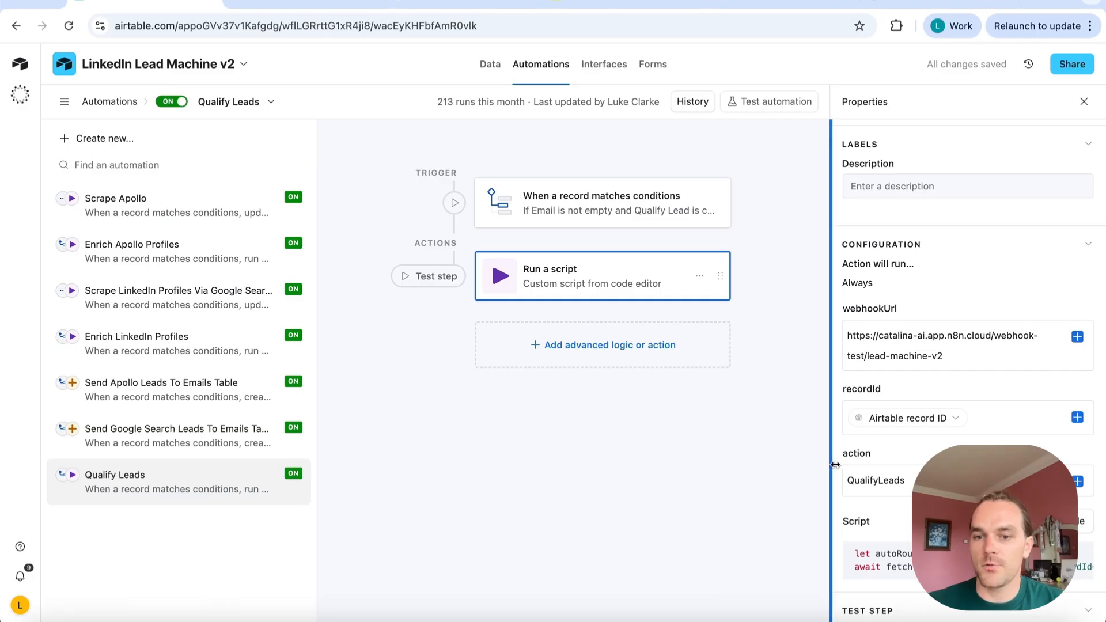
# Check the script's recordId and action inputs, and switch to n8n to start a test execution of the workflow
pyautogui.scroll(-2, 913, 480)
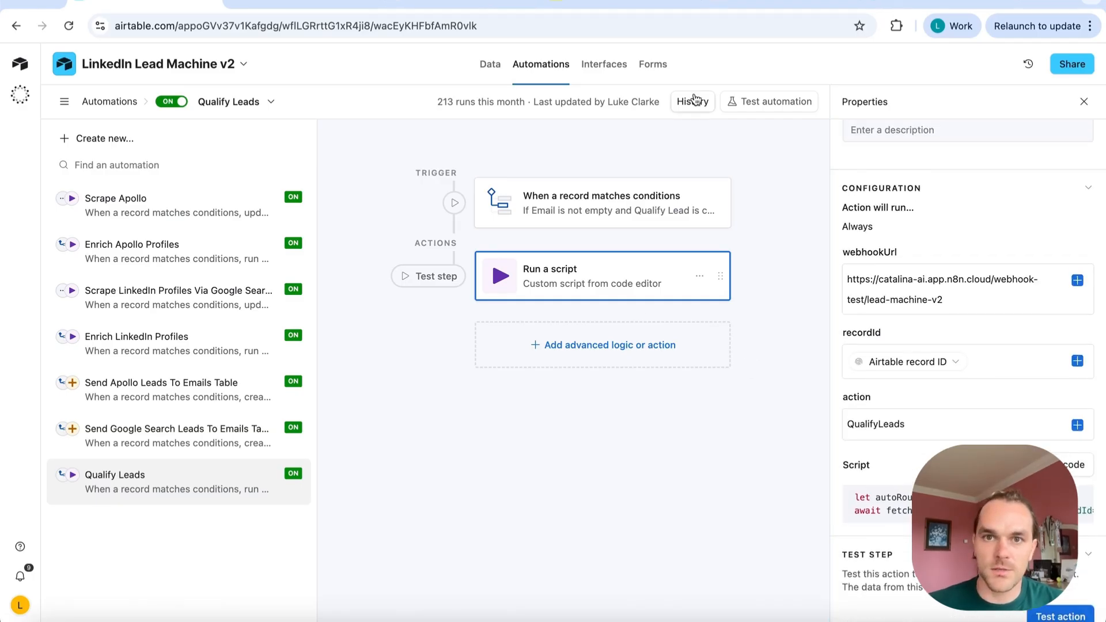
pyautogui.scroll(-1, 873, 334)
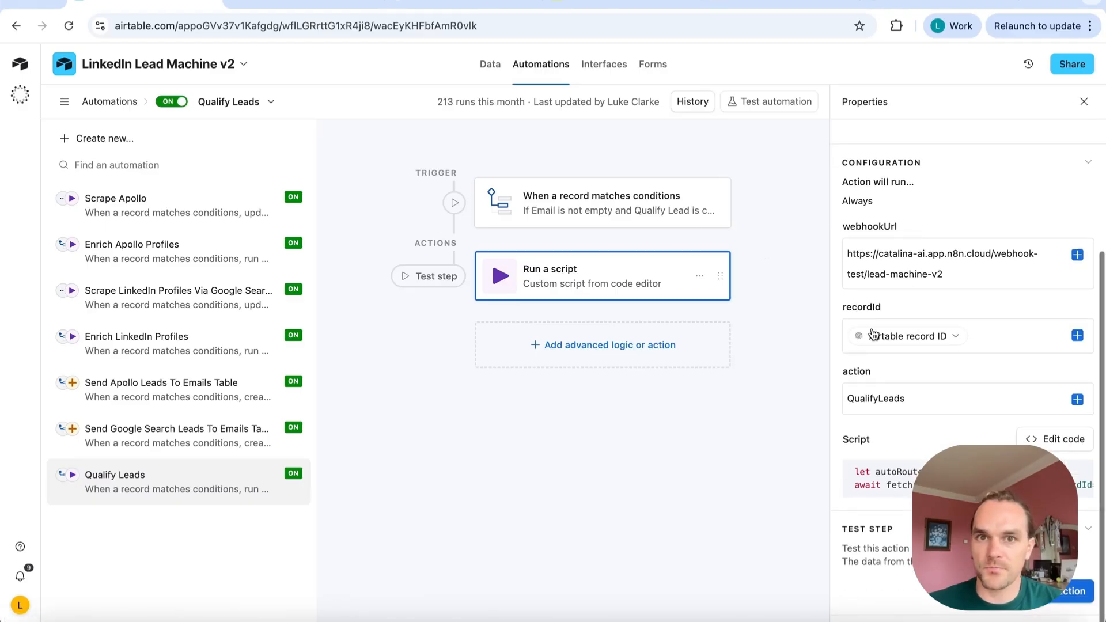
pyautogui.hotkey('ctrl', 'Tab')
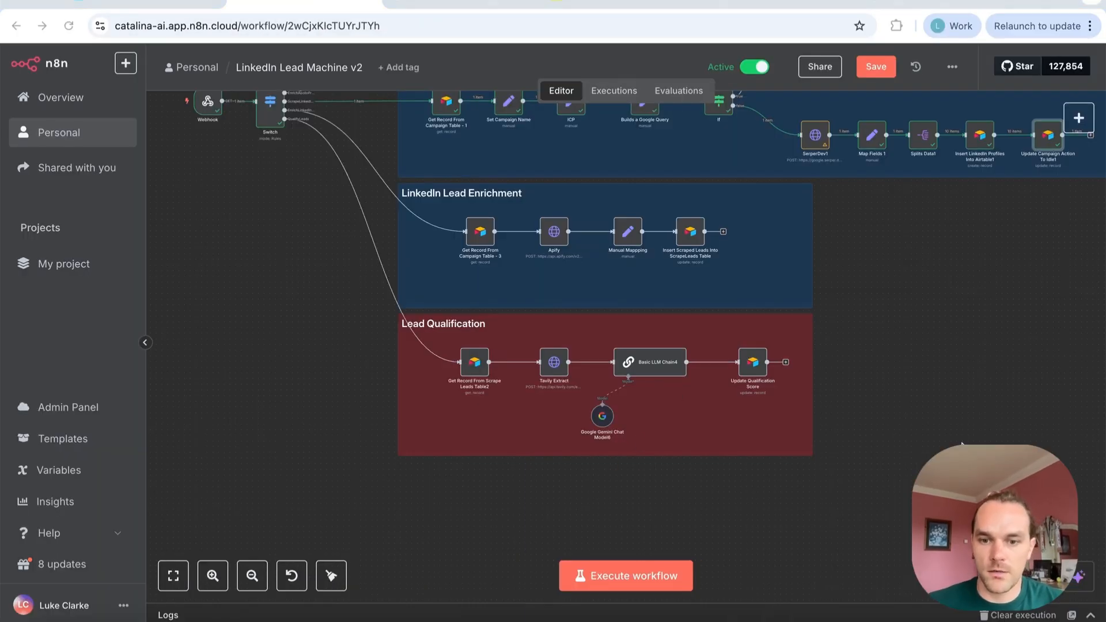
pyautogui.click(632, 570)
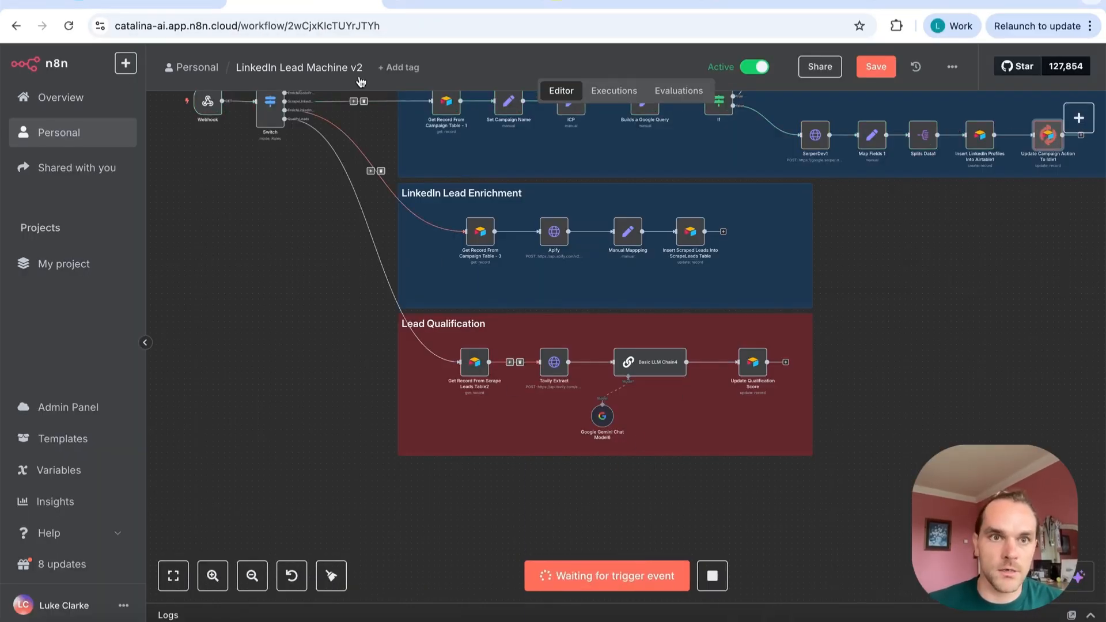
# Run a test of Airtable's Qualify Leads automation on the first matching record, and return to n8n to follow the workflow execution
pyautogui.hotkey('ctrl', 'shift', 'Tab')
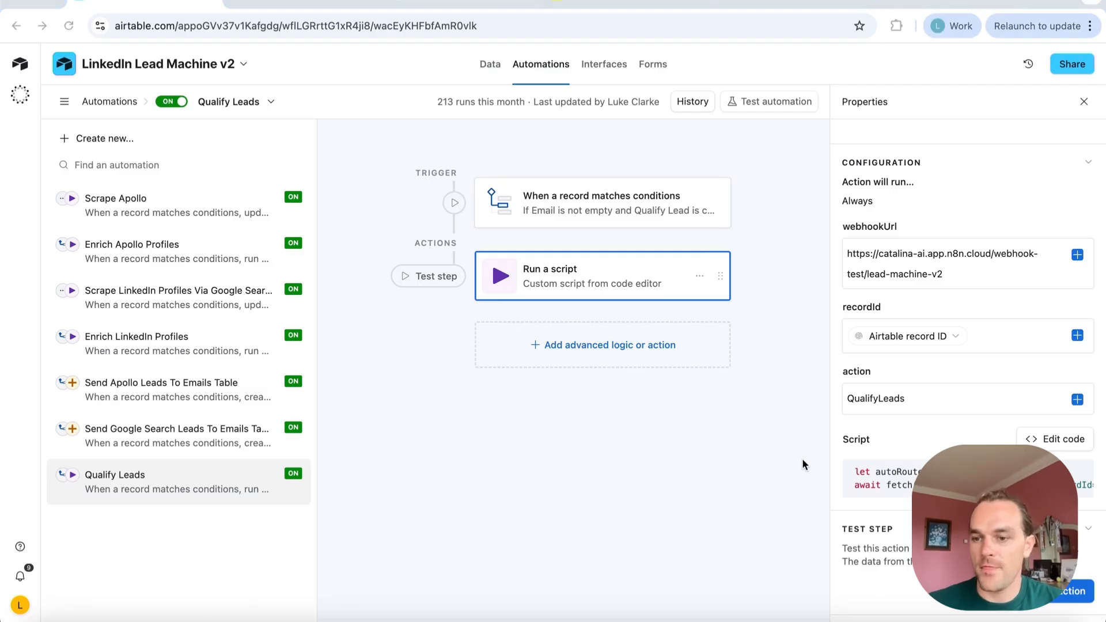
pyautogui.click(760, 102)
pyautogui.click(948, 164)
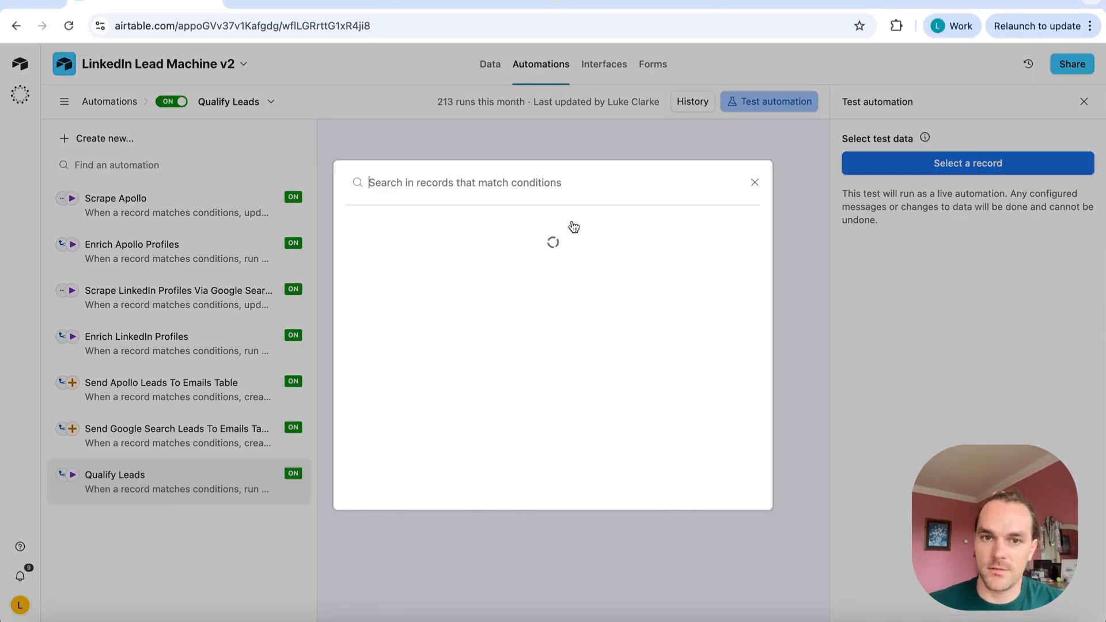
pyautogui.click(418, 242)
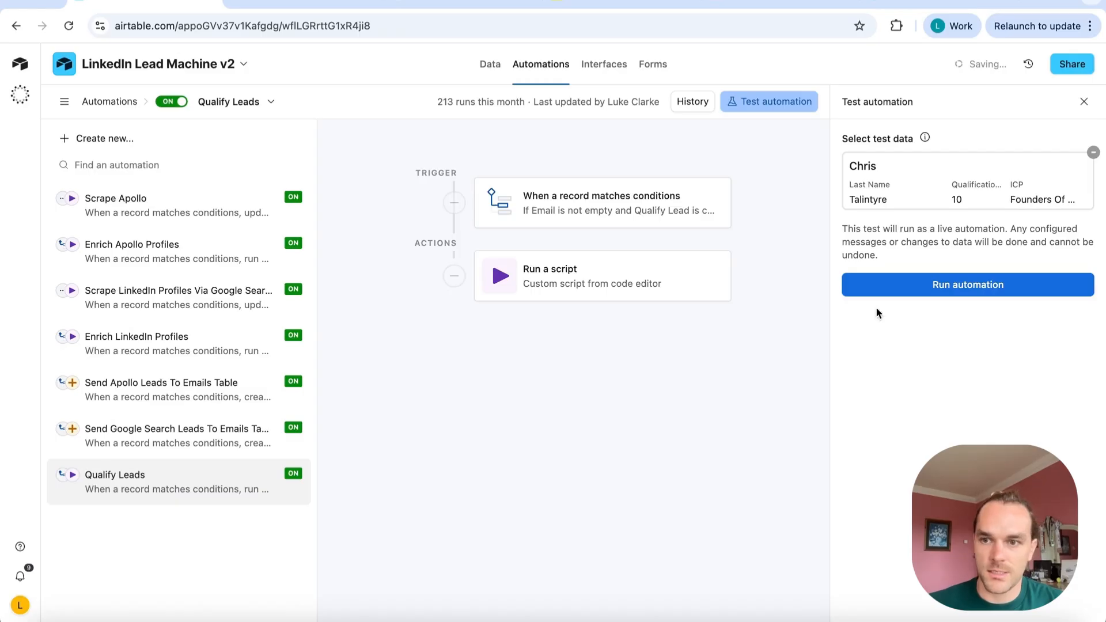
pyautogui.click(984, 288)
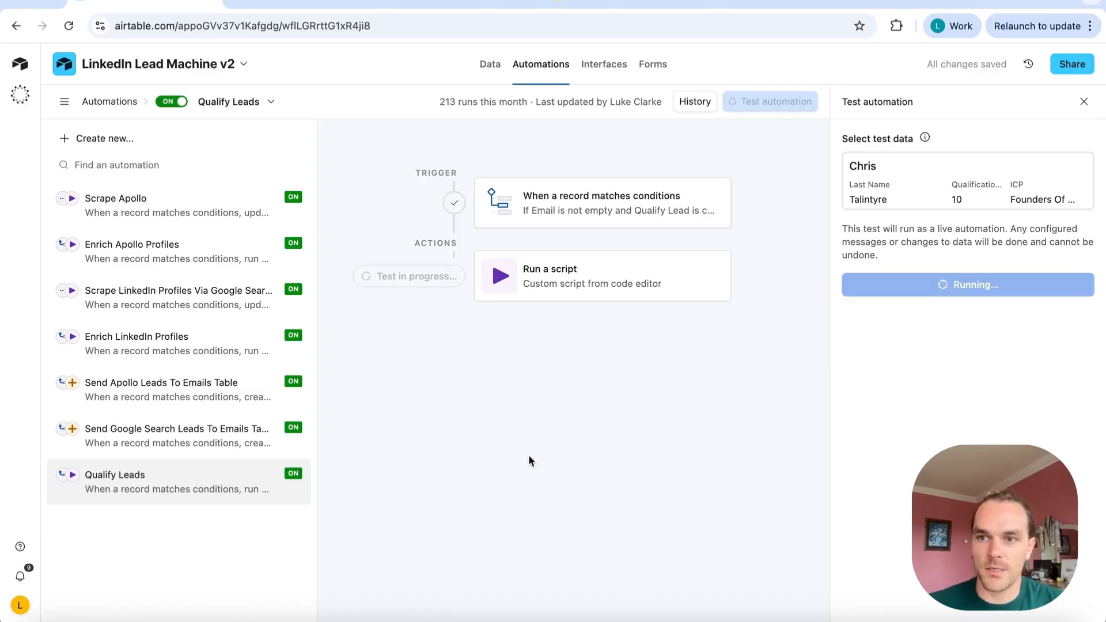
pyautogui.click(338, 7)
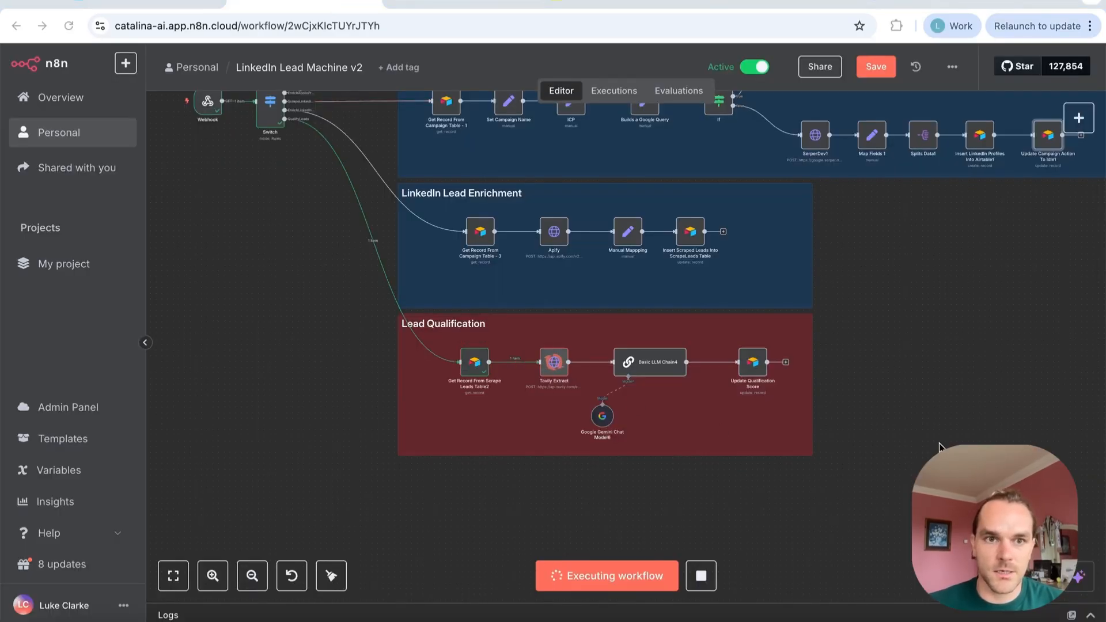
pyautogui.scroll(1, 568, 310)
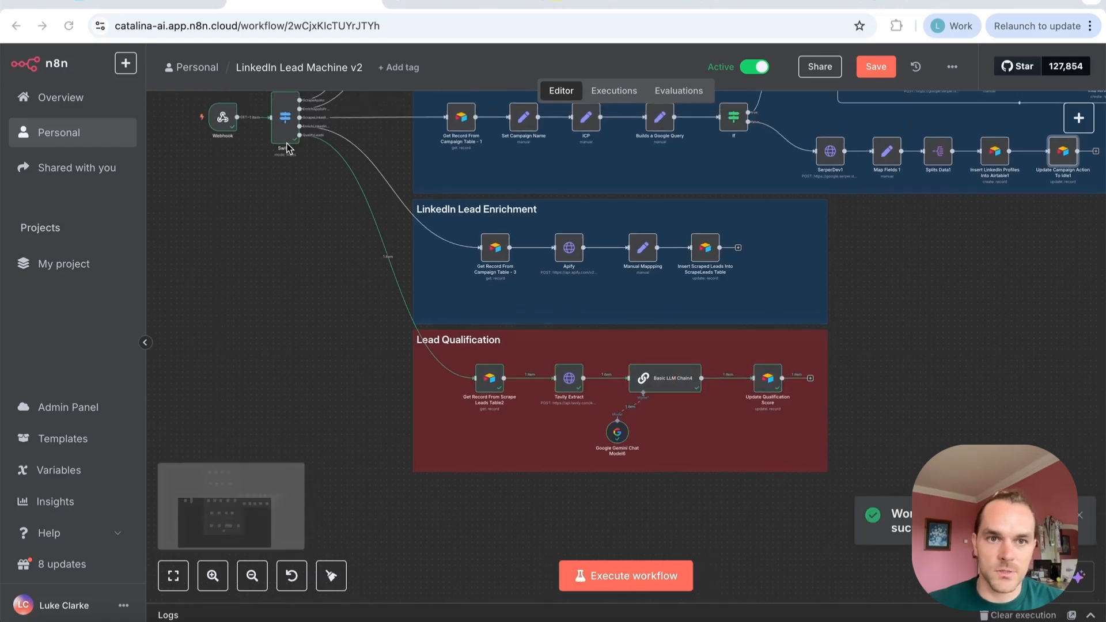
# Examine the lead fields output by the Get Record From Scrape Leads Table2 node, from name through qualification score
pyautogui.doubleClick(487, 375)
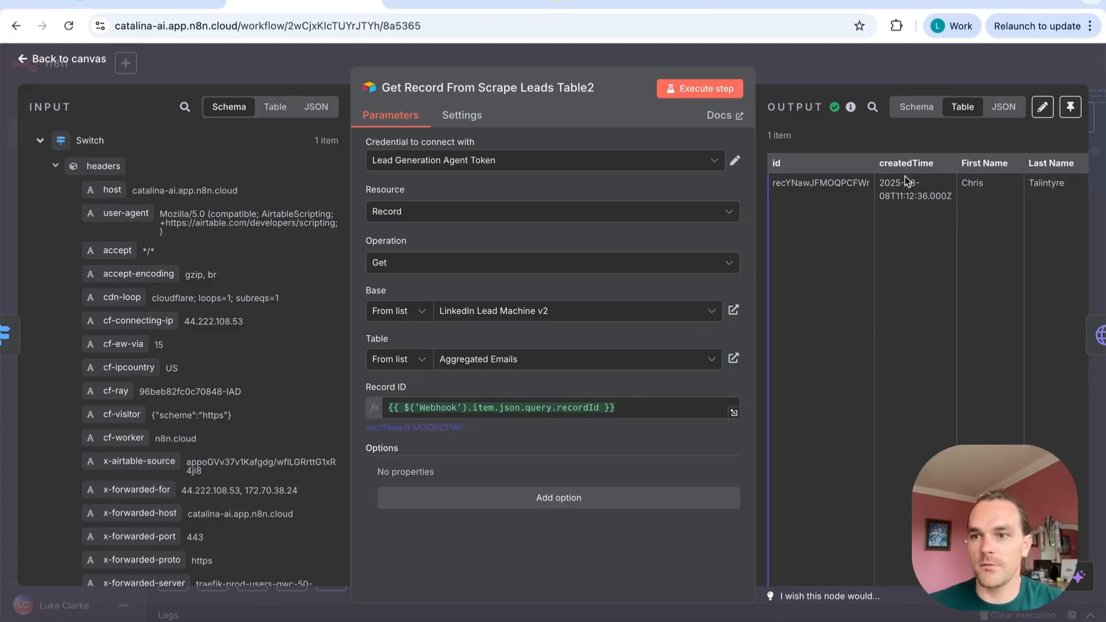
pyautogui.hscroll(3, 907, 180)
pyautogui.hscroll(1, 905, 180)
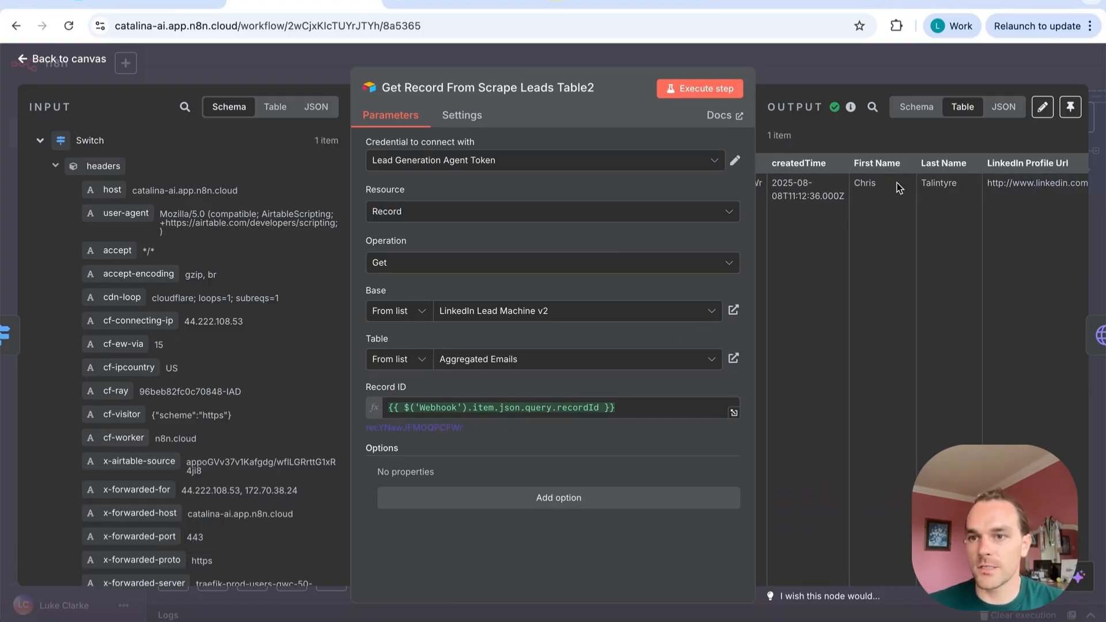
pyautogui.hscroll(2, 960, 182)
pyautogui.hscroll(10, 960, 182)
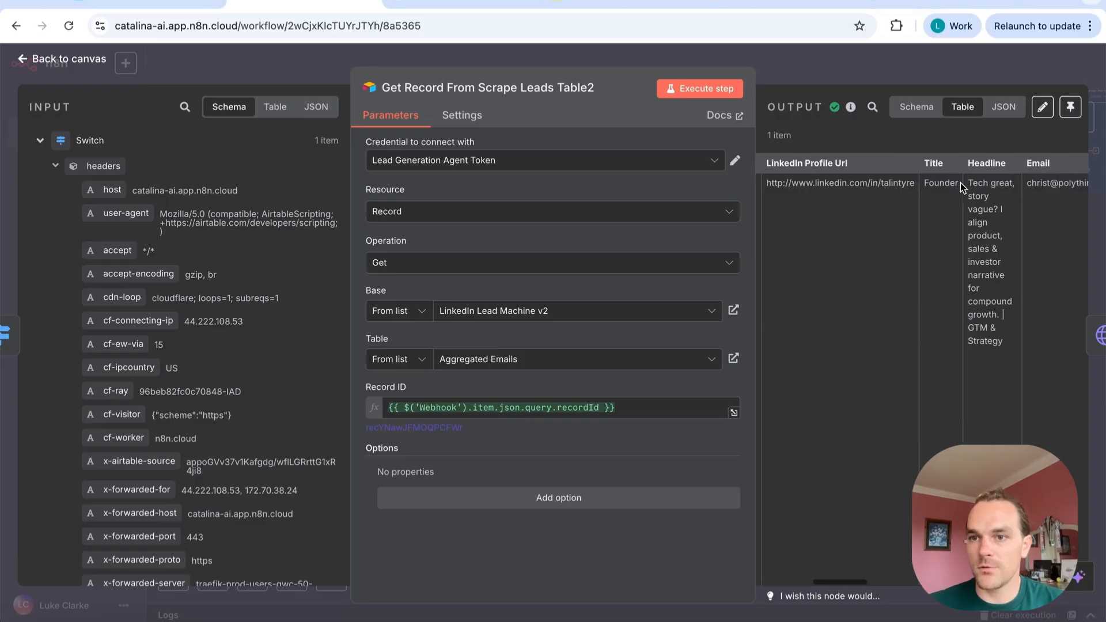
pyautogui.hscroll(15, 958, 183)
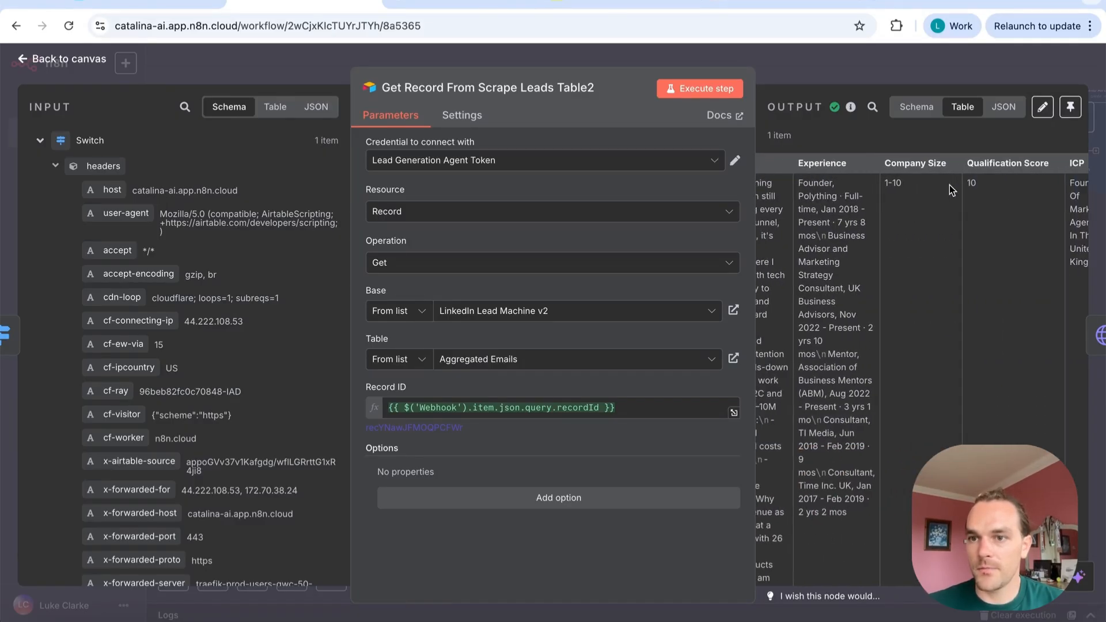
pyautogui.click(1017, 78)
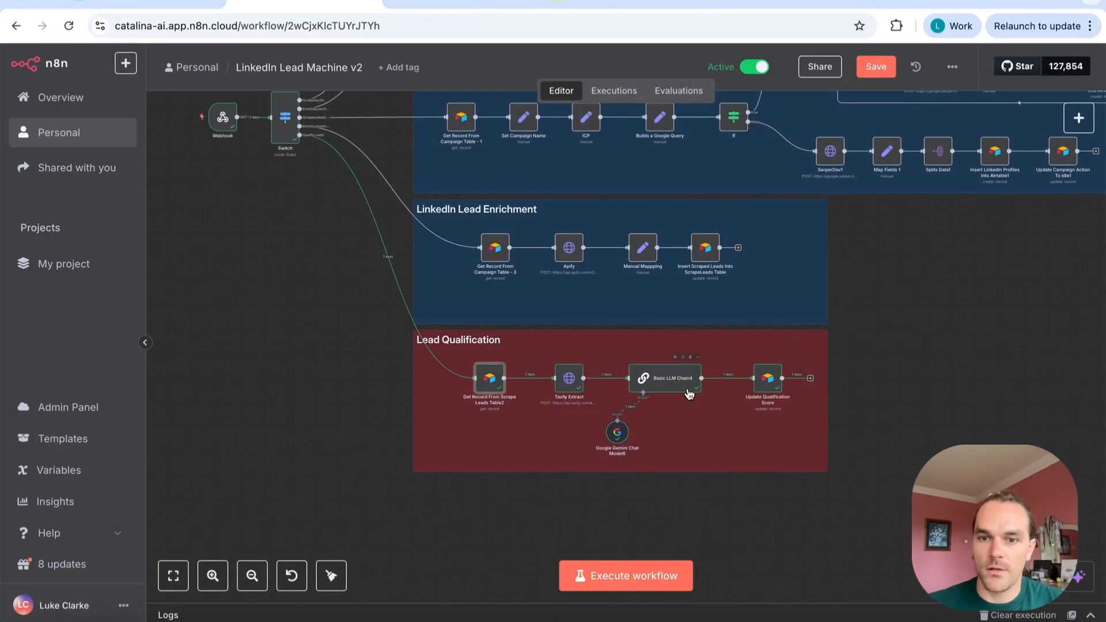
# Examine the expanded user prompt of Basic LLM Chain4, focusing on the Target ICP expression
pyautogui.doubleClick(668, 379)
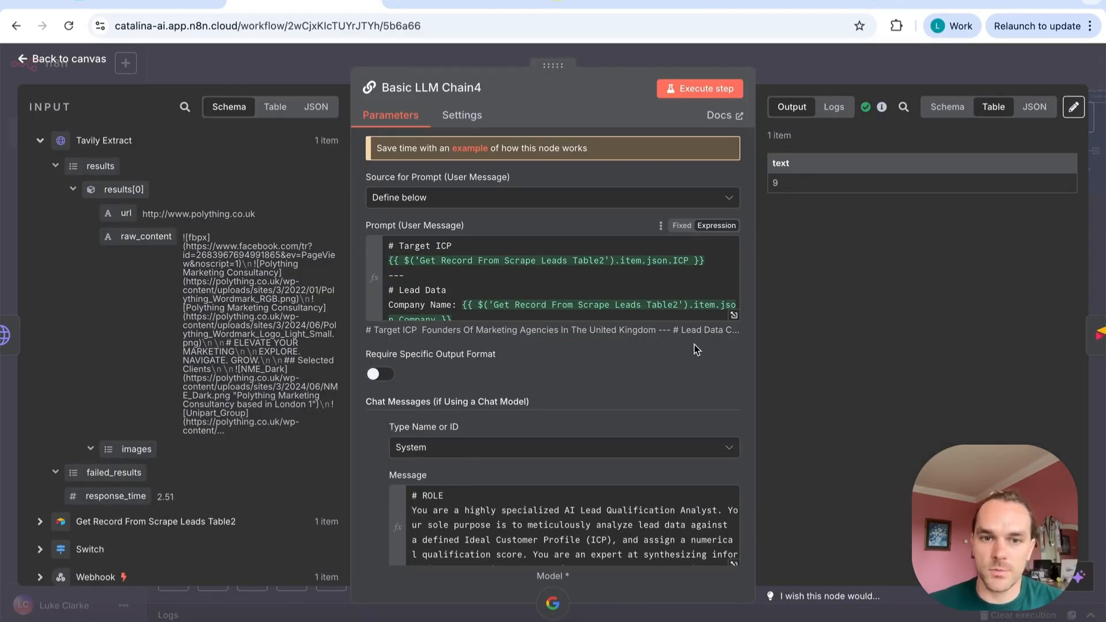
pyautogui.scroll(-1, 644, 275)
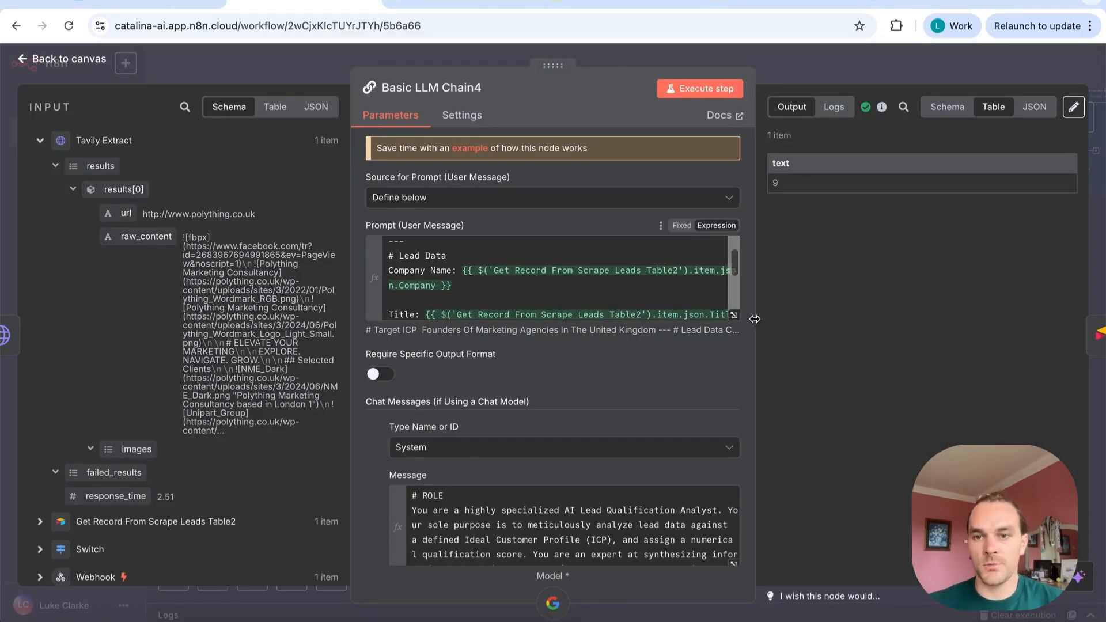
pyautogui.click(734, 315)
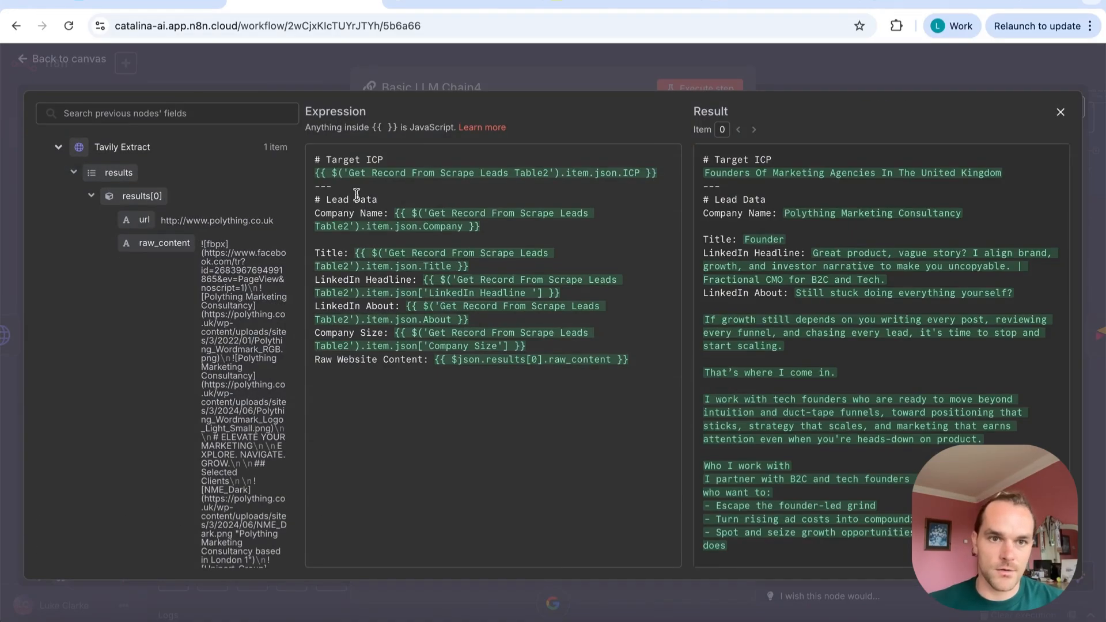
pyautogui.moveTo(322, 173); pyautogui.dragTo(660, 174)
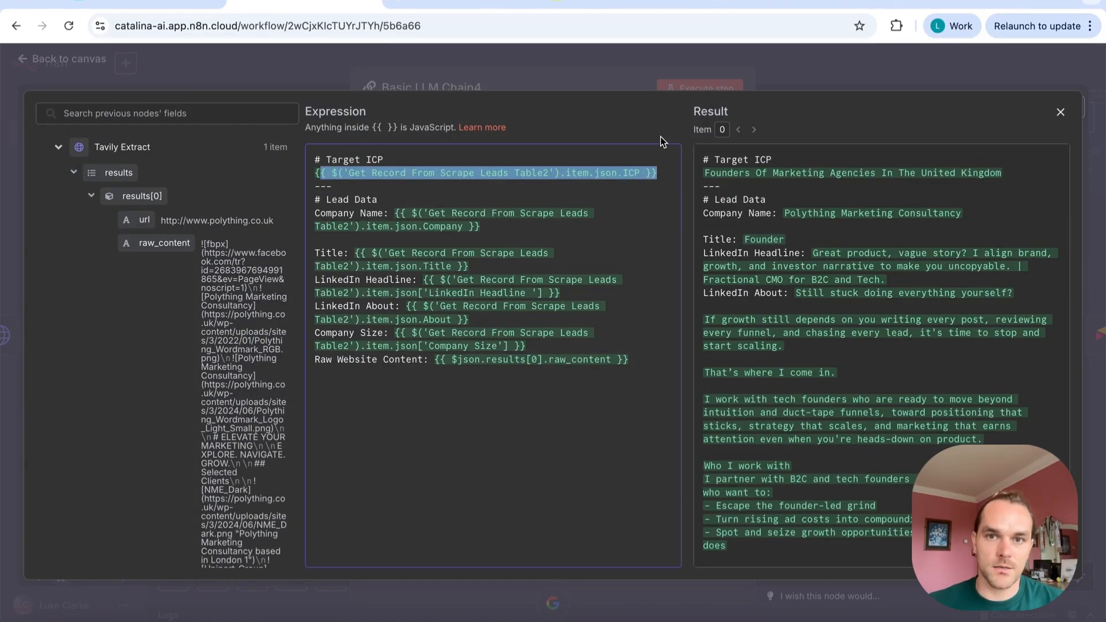
pyautogui.click(581, 60)
pyautogui.click(545, 60)
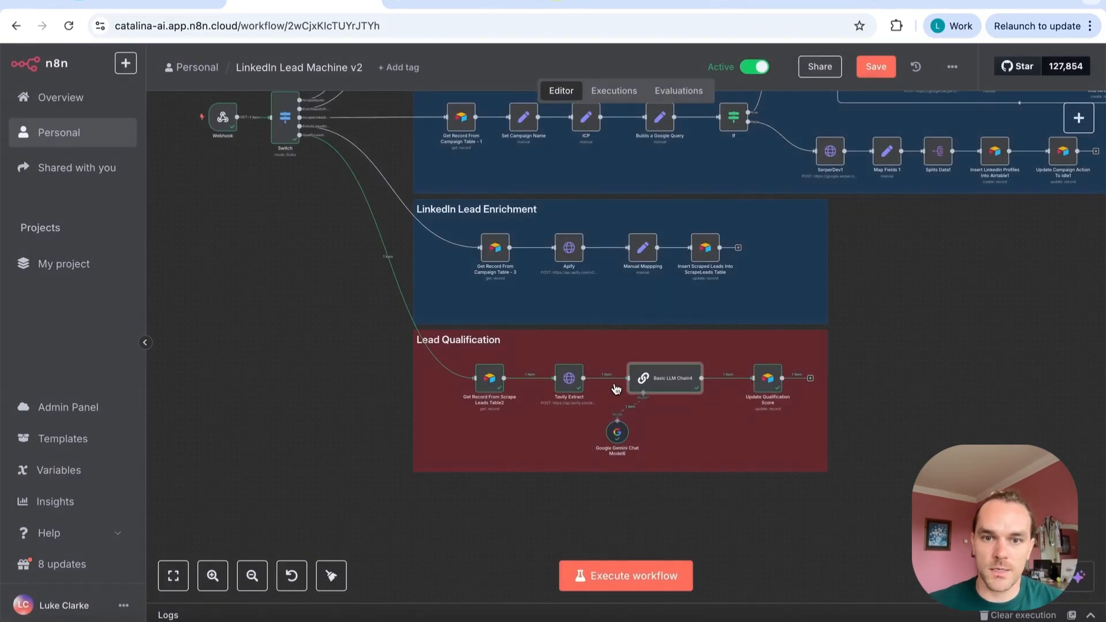
# View the Tavily Extract node, then open tavily.com in a new tab and review the account overview's API usage and keys
pyautogui.moveTo(575, 390)
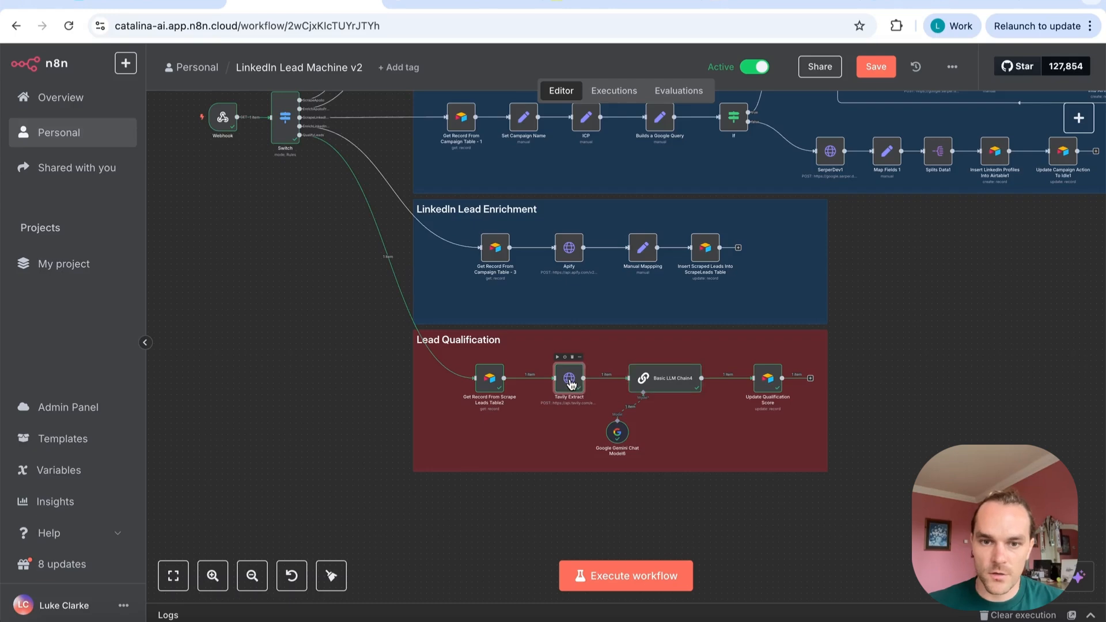
pyautogui.doubleClick(573, 386)
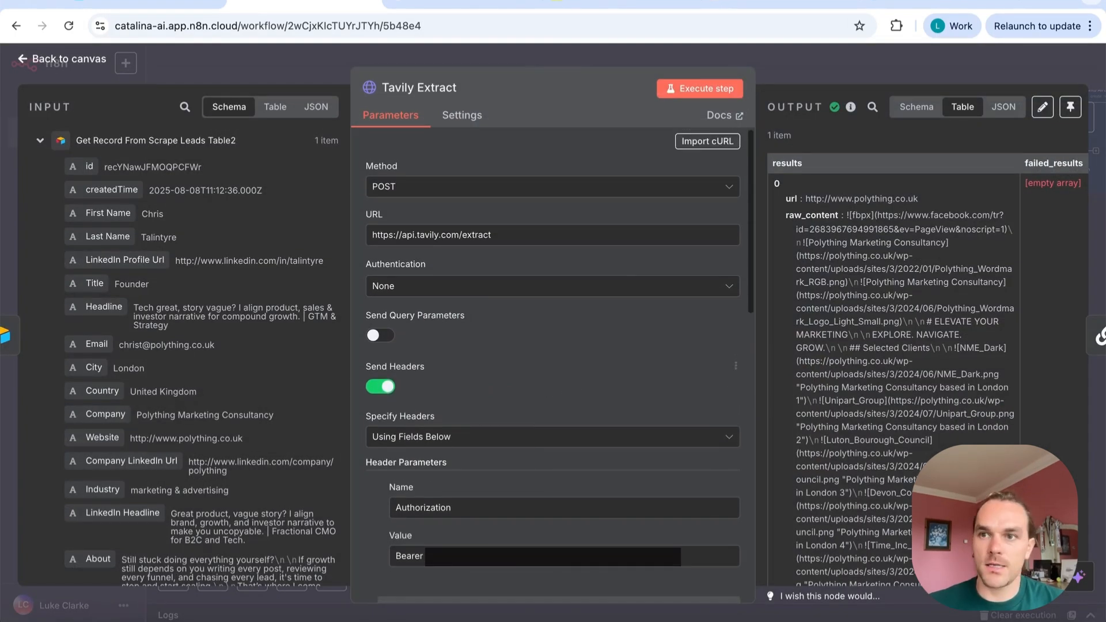
pyautogui.click(1033, 5)
pyautogui.write('tavily')
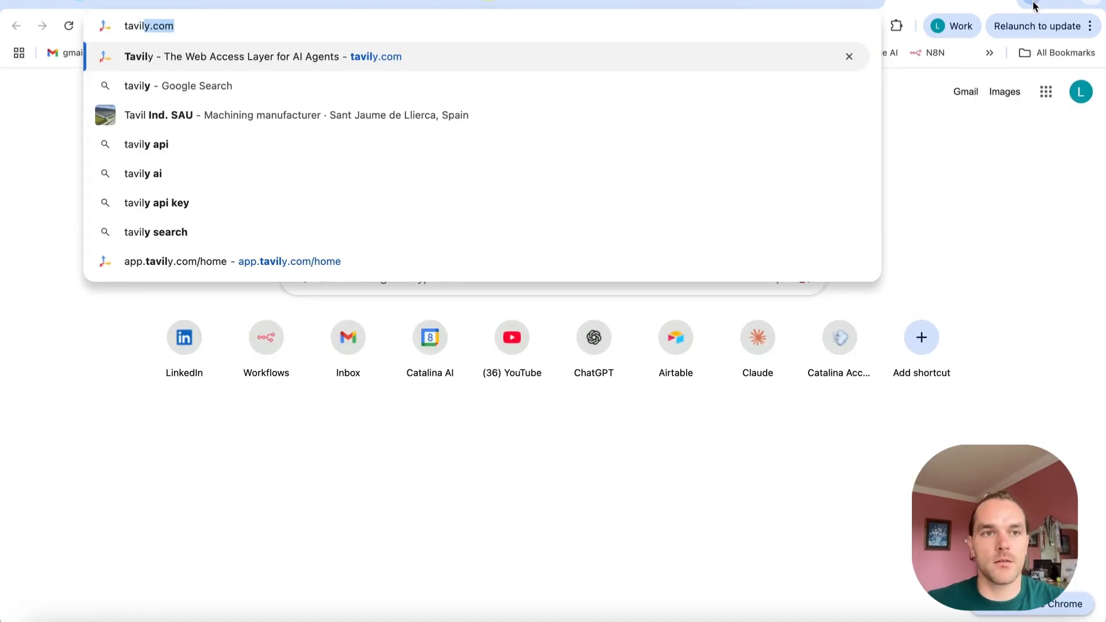
pyautogui.press('Return')
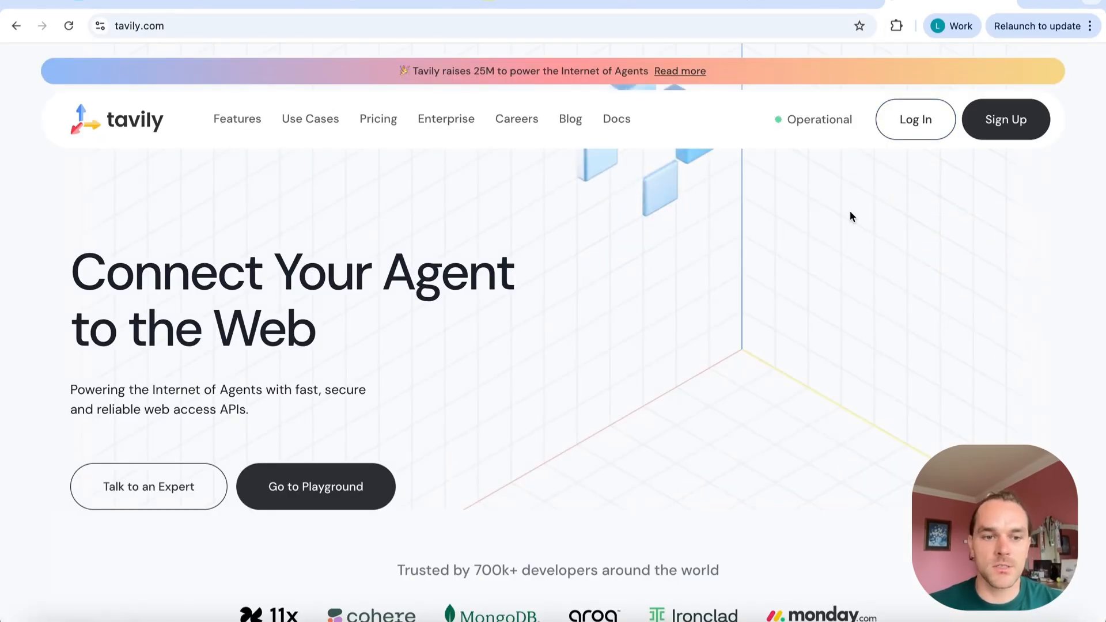
pyautogui.click(907, 131)
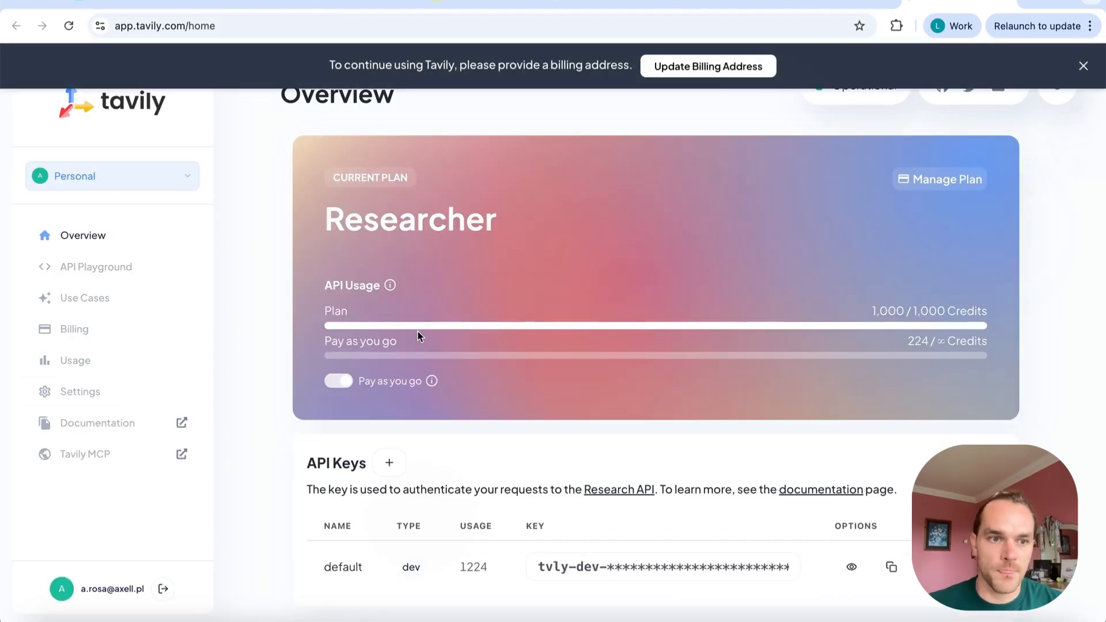
pyautogui.scroll(-2, 401, 467)
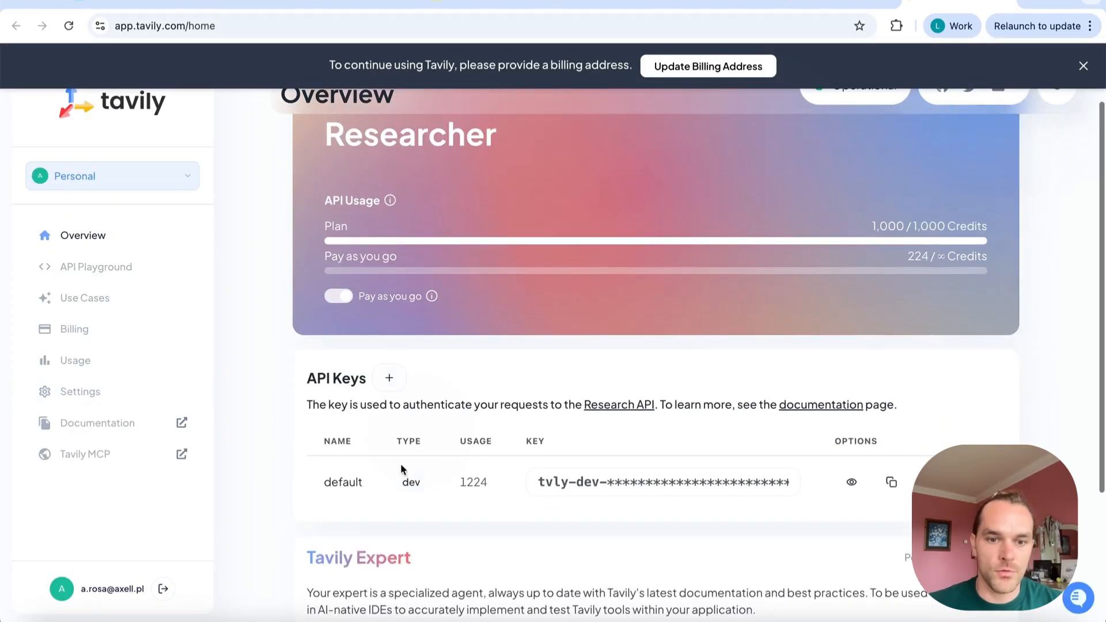
# Send an Extract request for nike.com from Tavily's API Playground using the default API key
pyautogui.click(87, 268)
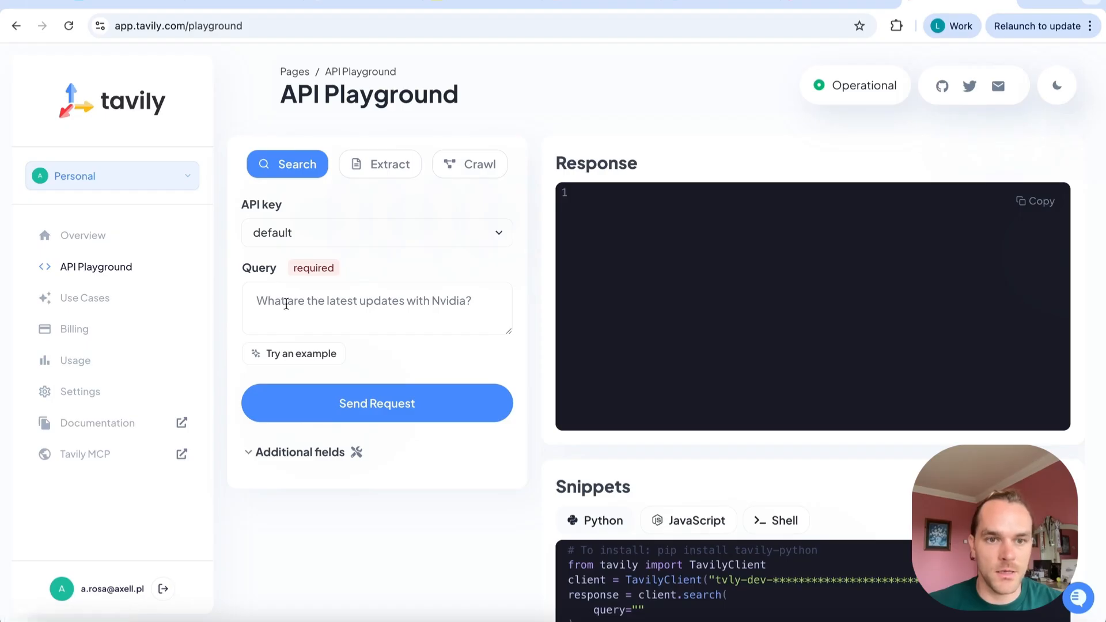
pyautogui.scroll(-1, 327, 295)
pyautogui.click(380, 162)
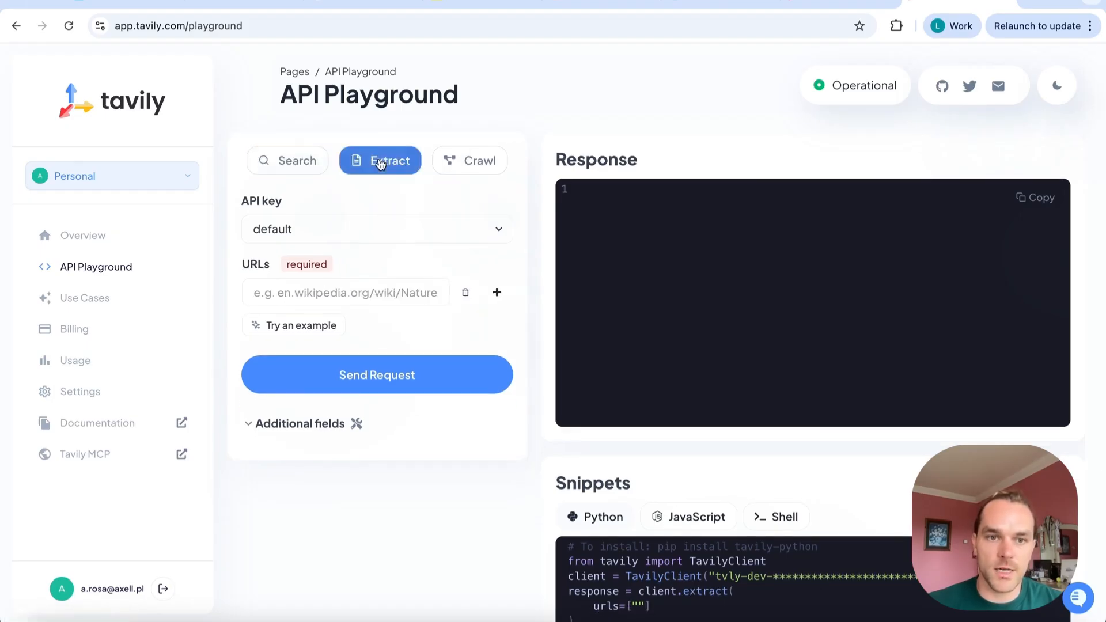
pyautogui.click(368, 299)
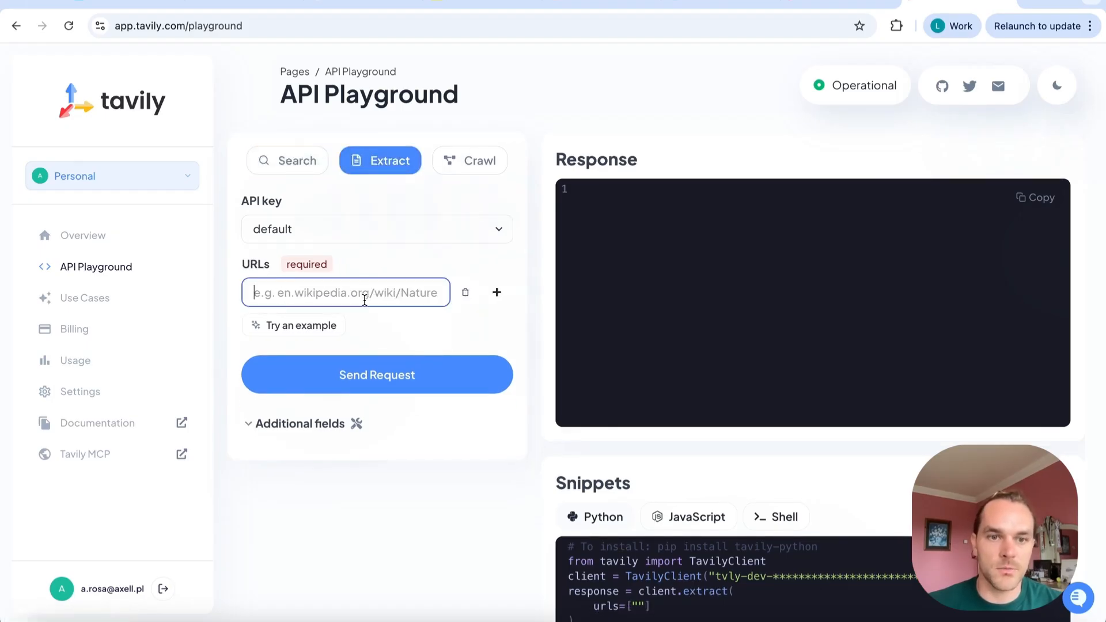
pyautogui.write('nike.com')
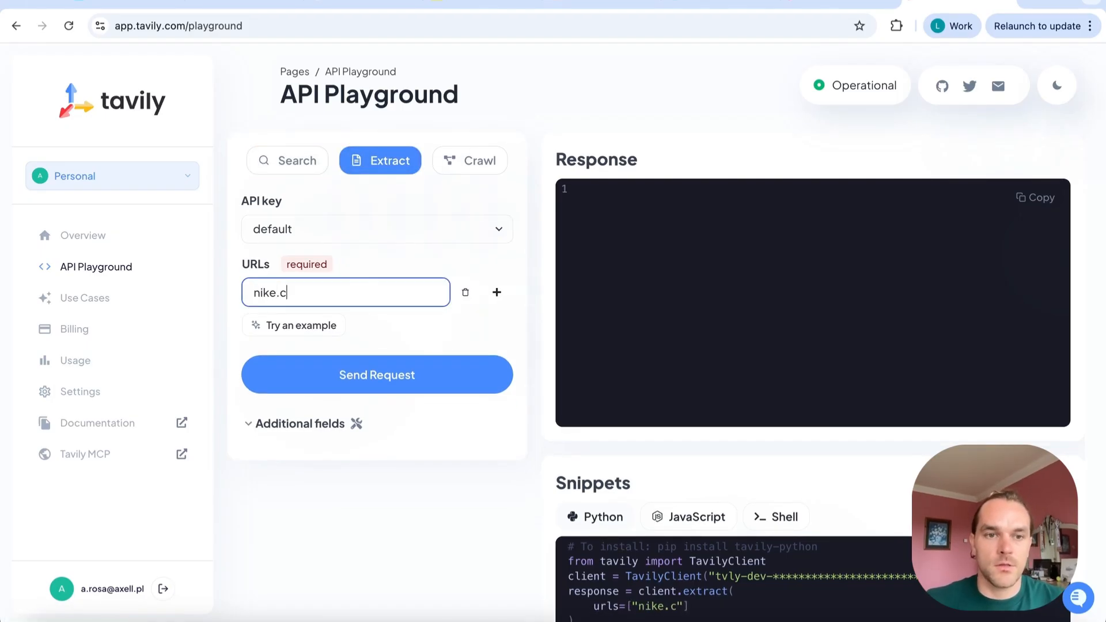
pyautogui.click(405, 476)
pyautogui.click(348, 385)
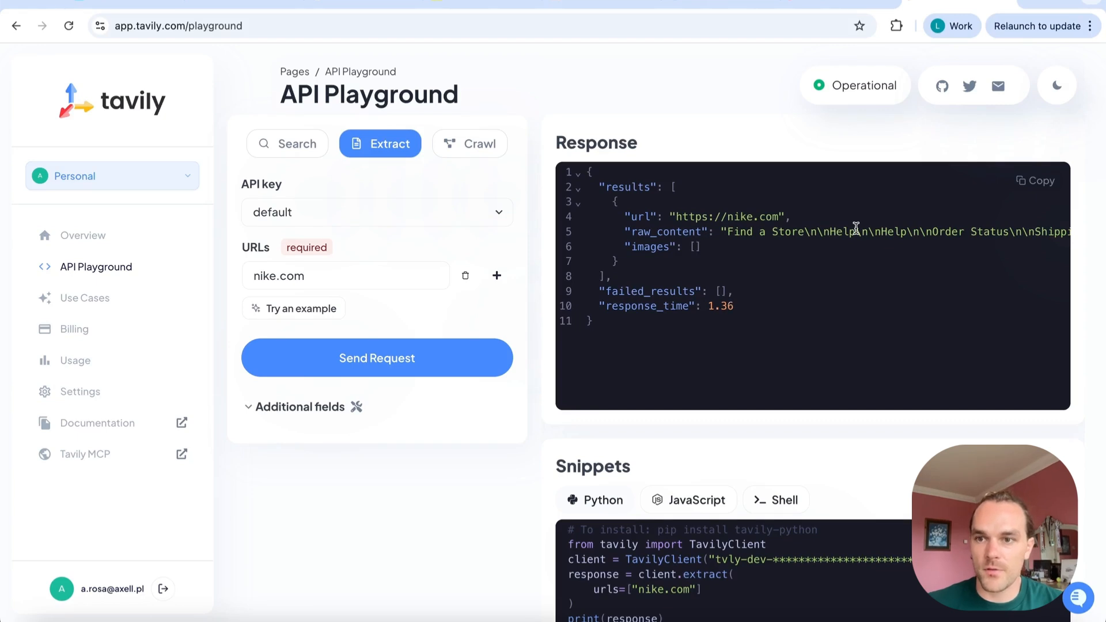
# Read through the raw_content of the Extract response and bring up the playground's Crawl options
pyautogui.hscroll(15, 856, 228)
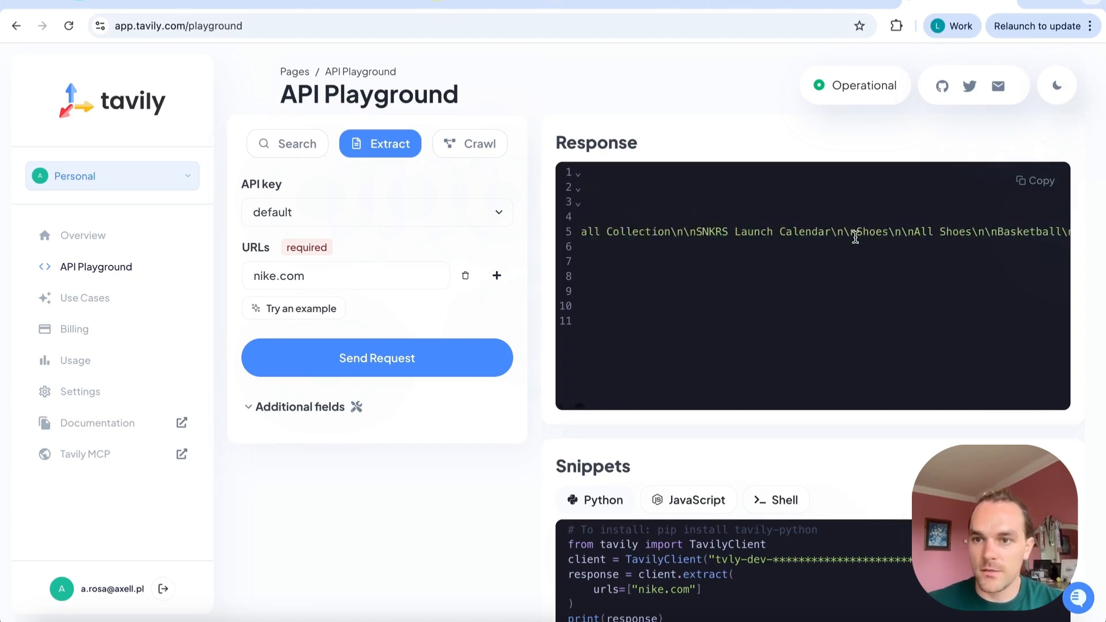
pyautogui.hscroll(15, 856, 234)
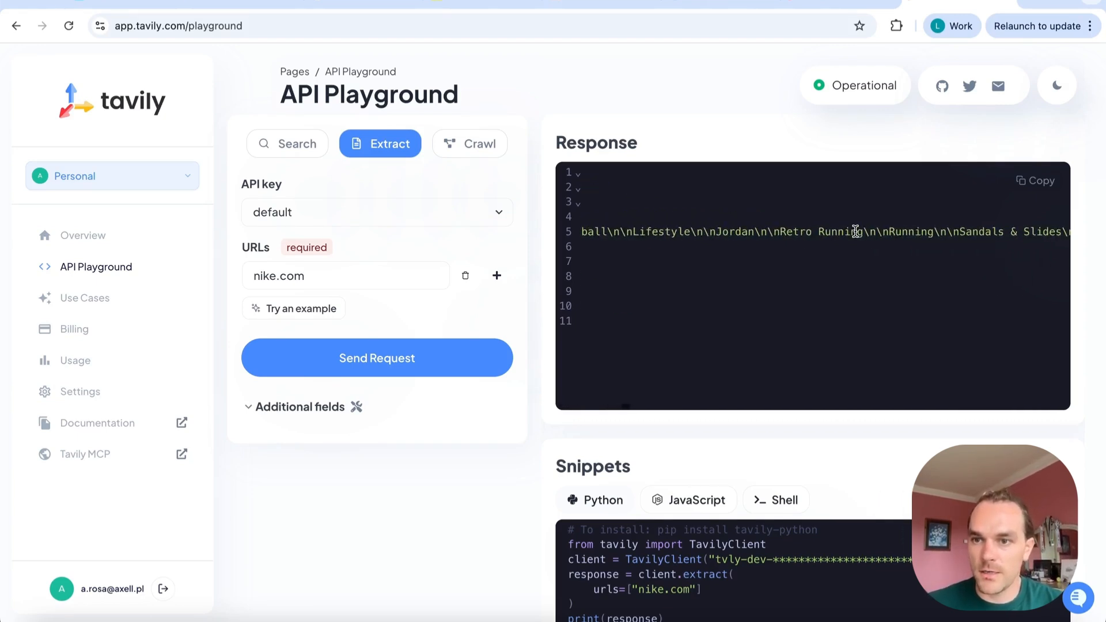
pyautogui.hscroll(15, 856, 232)
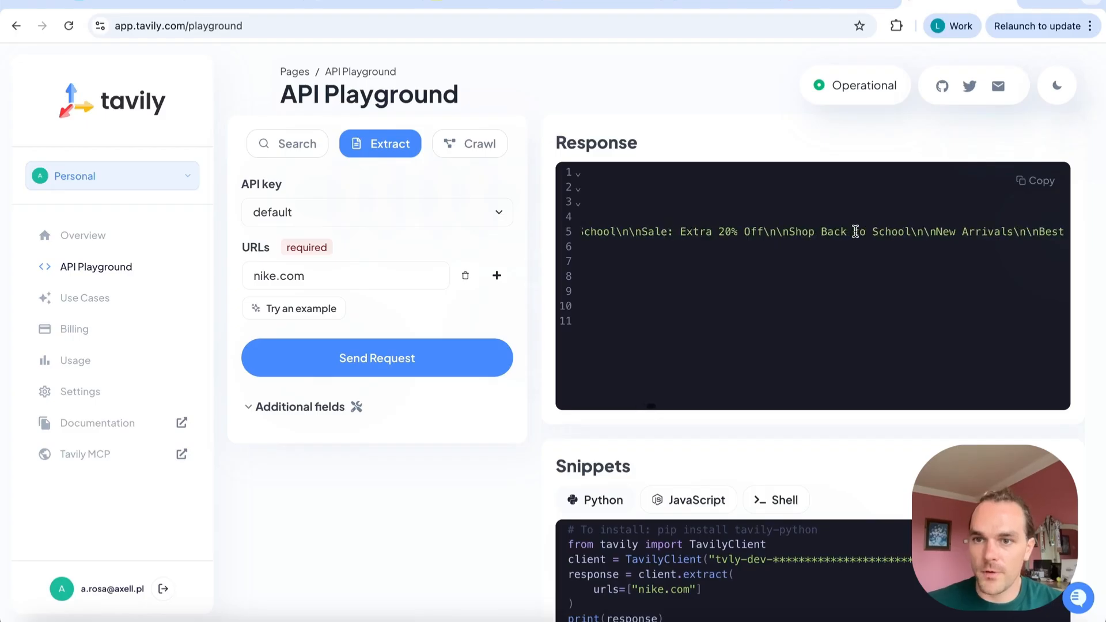
pyautogui.click(464, 151)
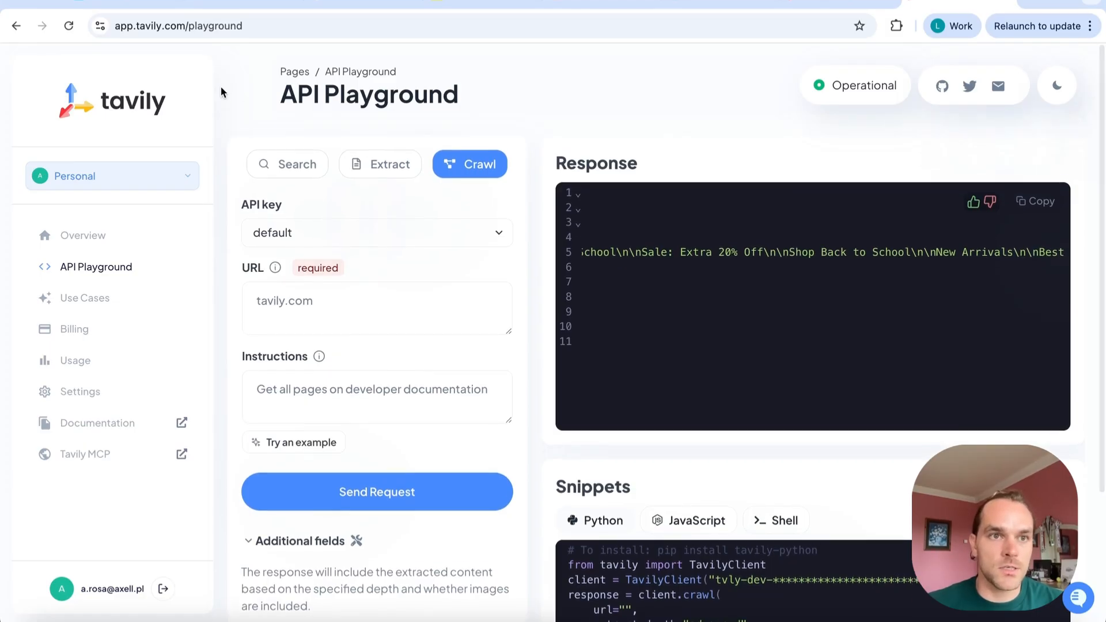
# Return to n8n and inspect the Tavily Extract node's body parameters, including the Website expression used for urls
pyautogui.click(227, 7)
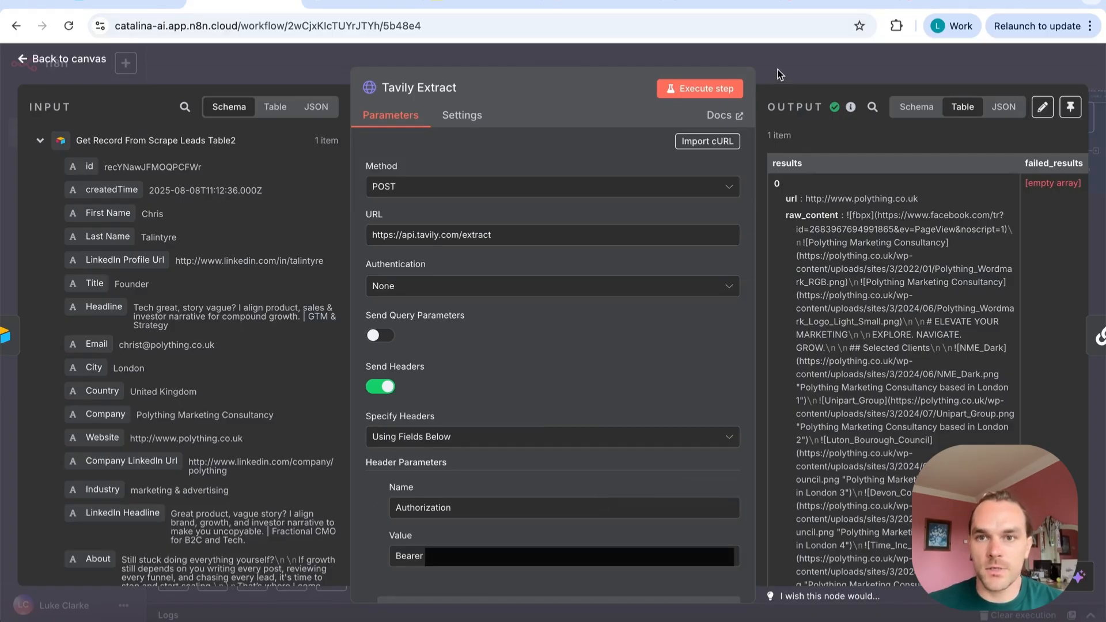
pyautogui.click(787, 53)
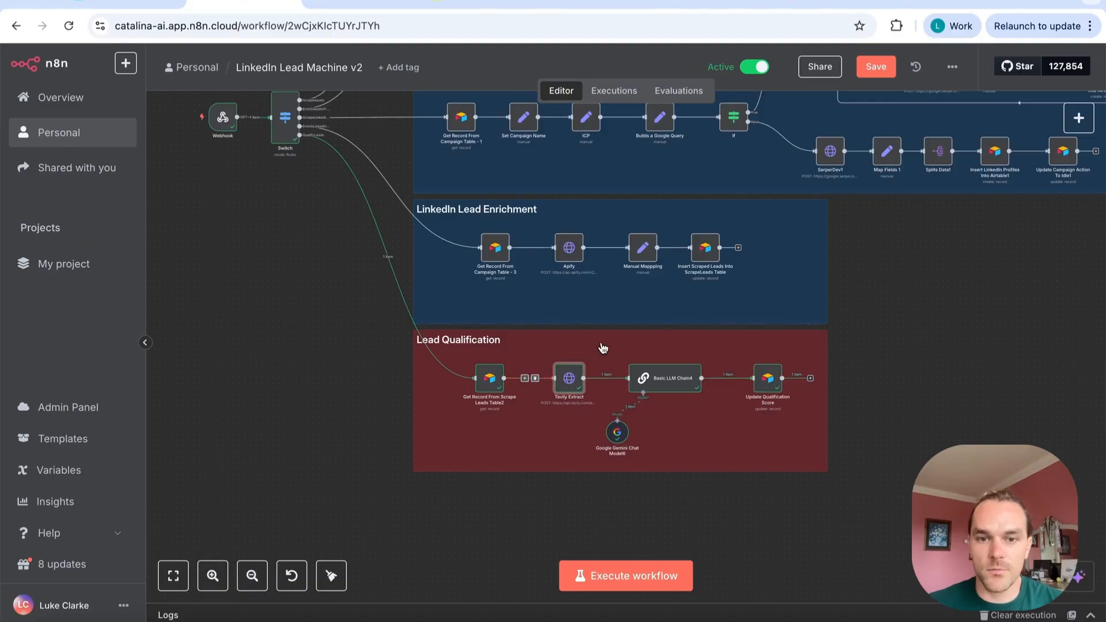
pyautogui.doubleClick(568, 388)
pyautogui.scroll(-10, 475, 399)
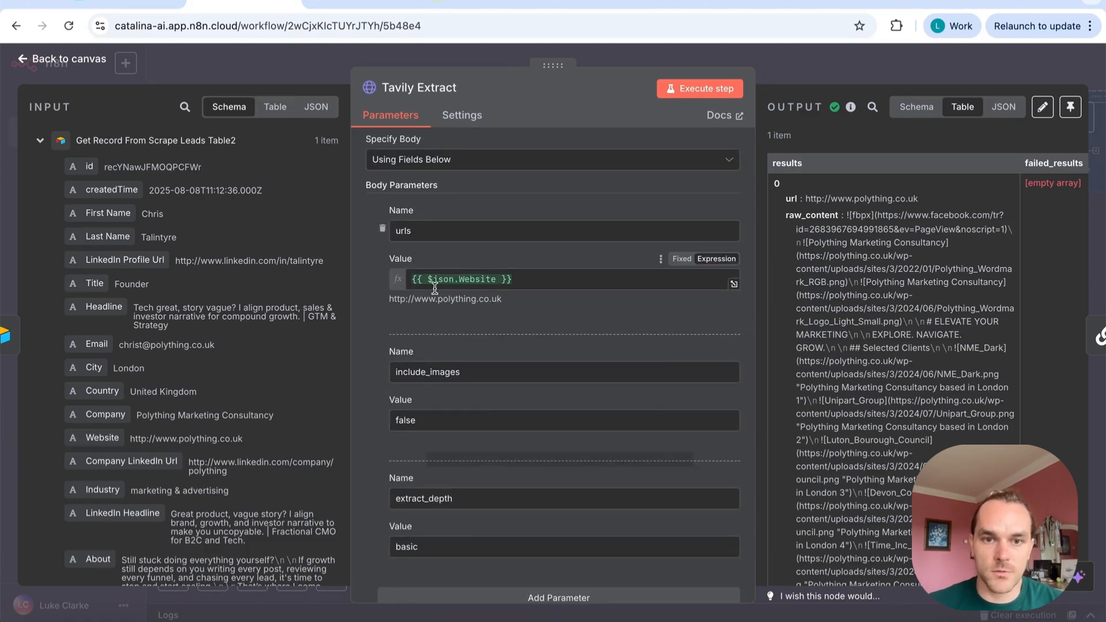
pyautogui.click(498, 280)
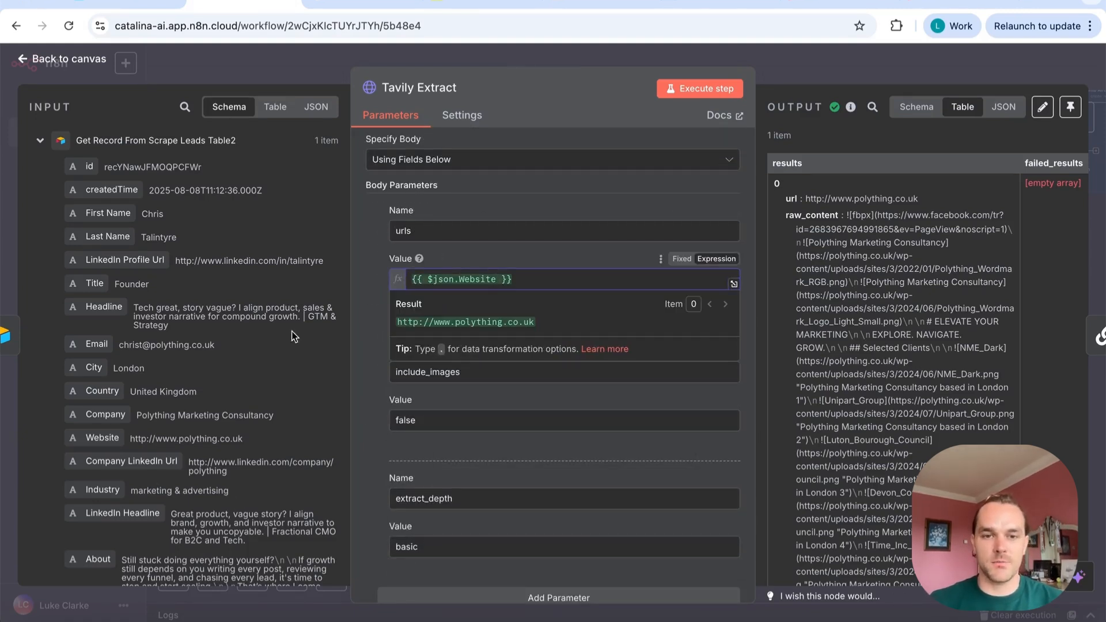
# Check the Tavily Extract output, close that node, and open Basic LLM Chain4 with the evaluated result of its user prompt displayed
pyautogui.scroll(-1, 832, 324)
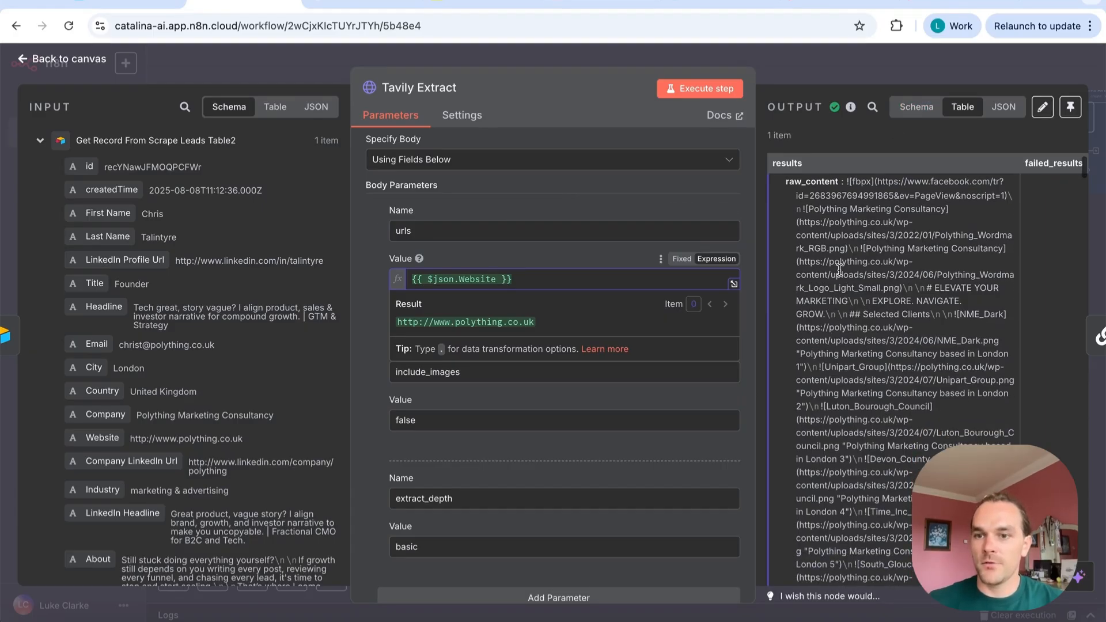
pyautogui.click(846, 76)
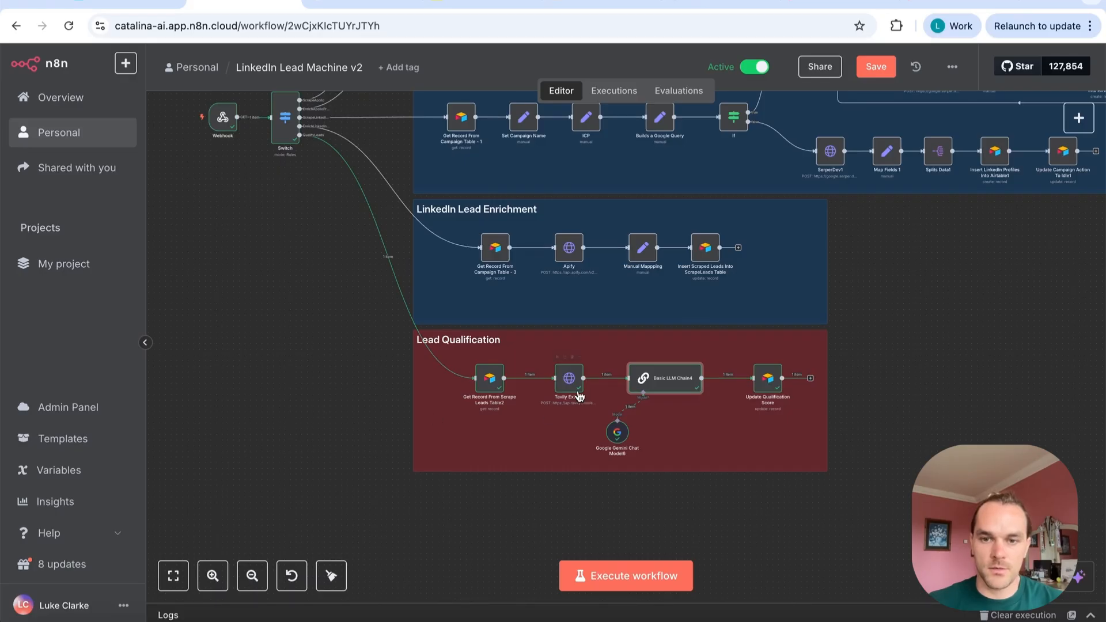
pyautogui.doubleClick(671, 379)
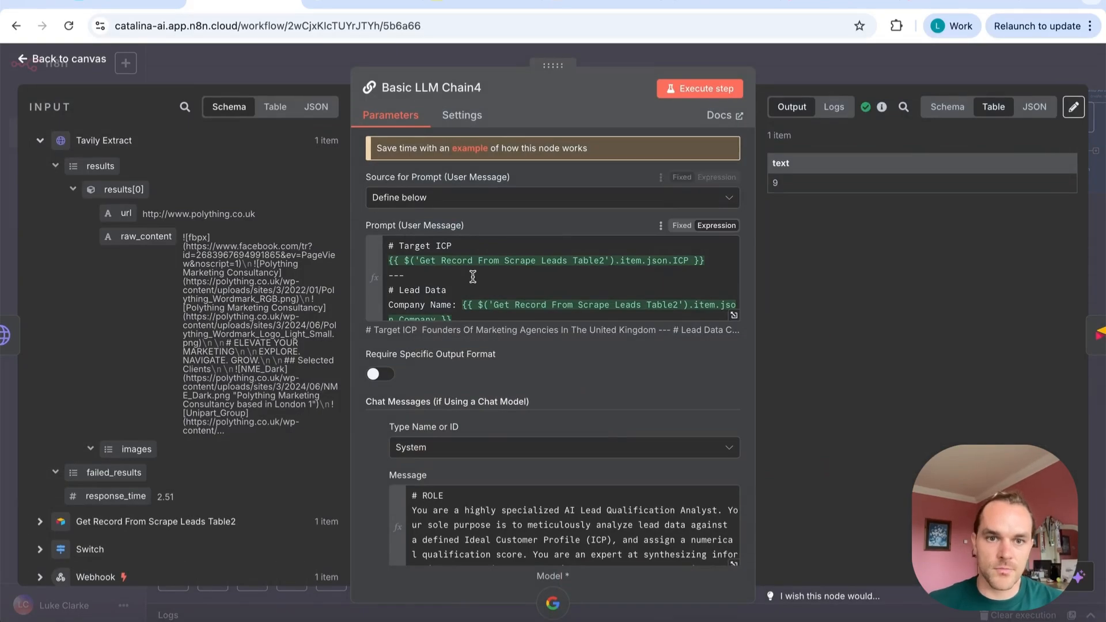
pyautogui.click(404, 260)
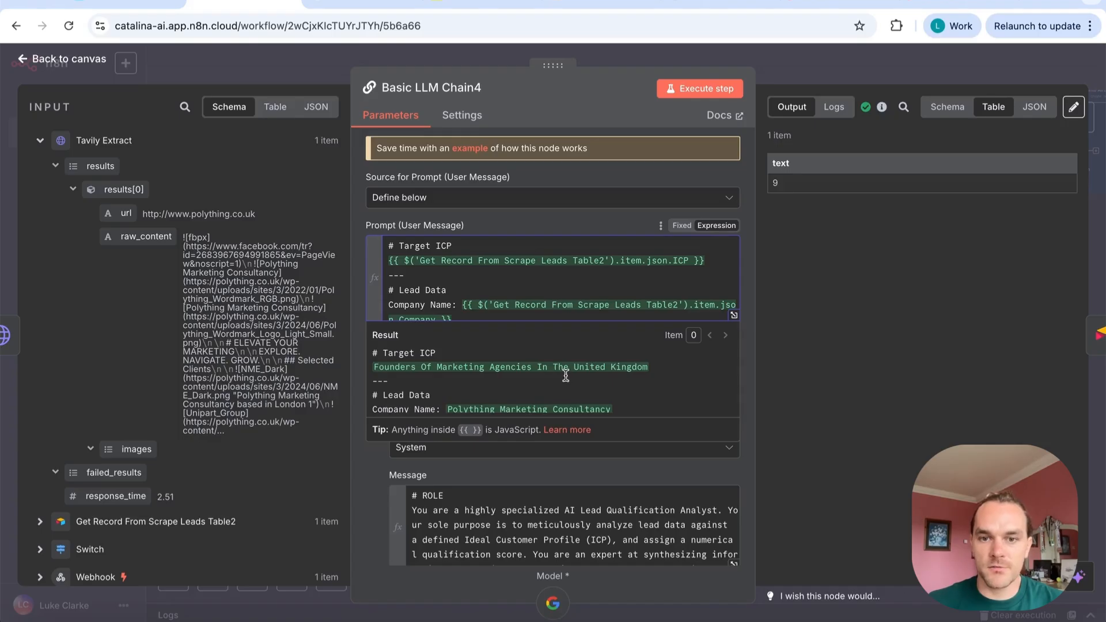
# Read through the lead data in the user prompt's result preview, covering the title, LinkedIn headline, LinkedIn about and website content
pyautogui.scroll(-2, 712, 403)
pyautogui.scroll(-3, 712, 405)
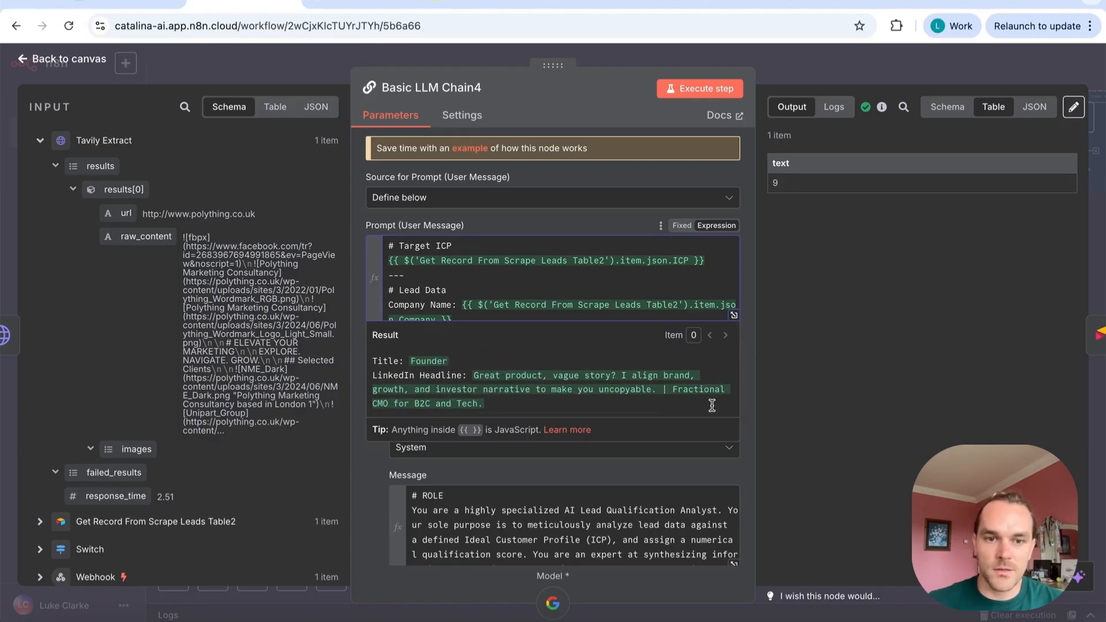
pyautogui.scroll(-2, 712, 406)
pyautogui.scroll(2, 712, 406)
pyautogui.scroll(-1, 712, 406)
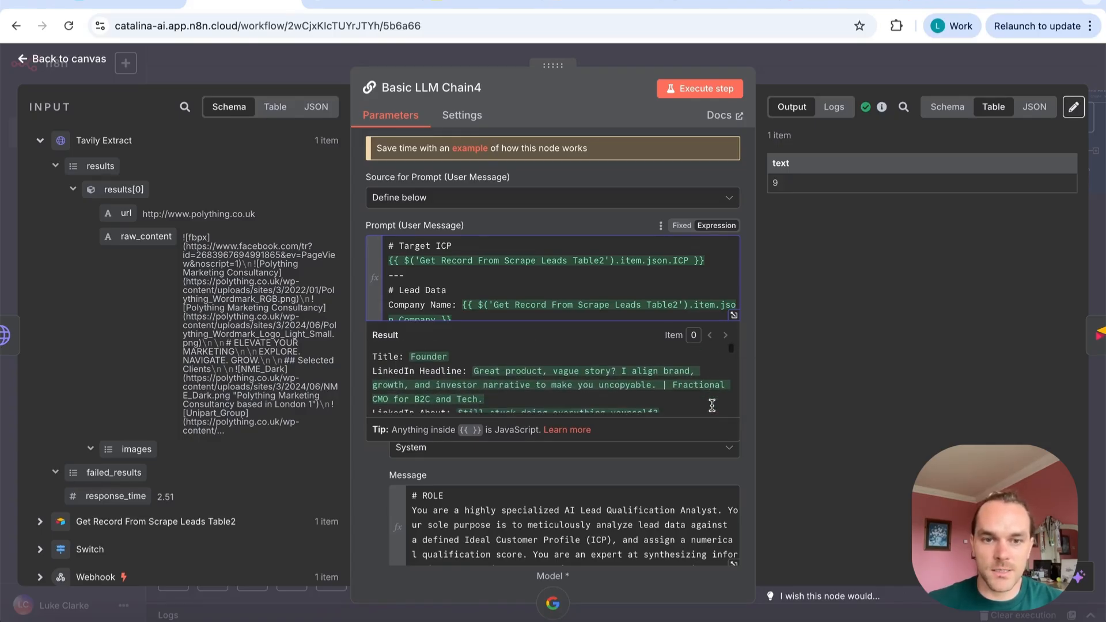
pyautogui.scroll(-2, 712, 406)
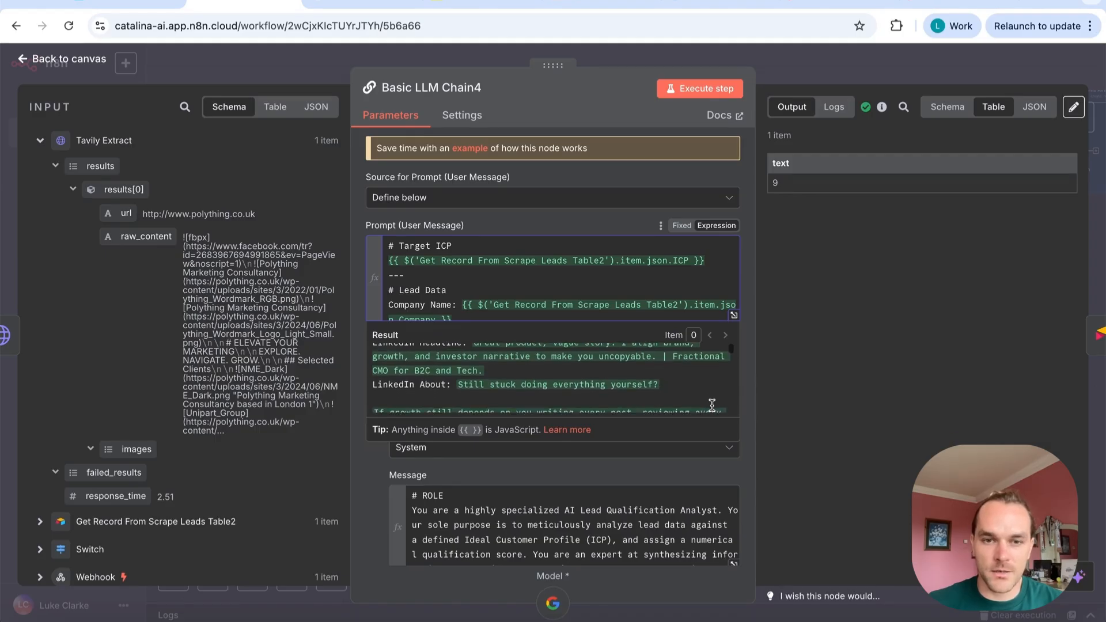
pyautogui.scroll(-3, 712, 406)
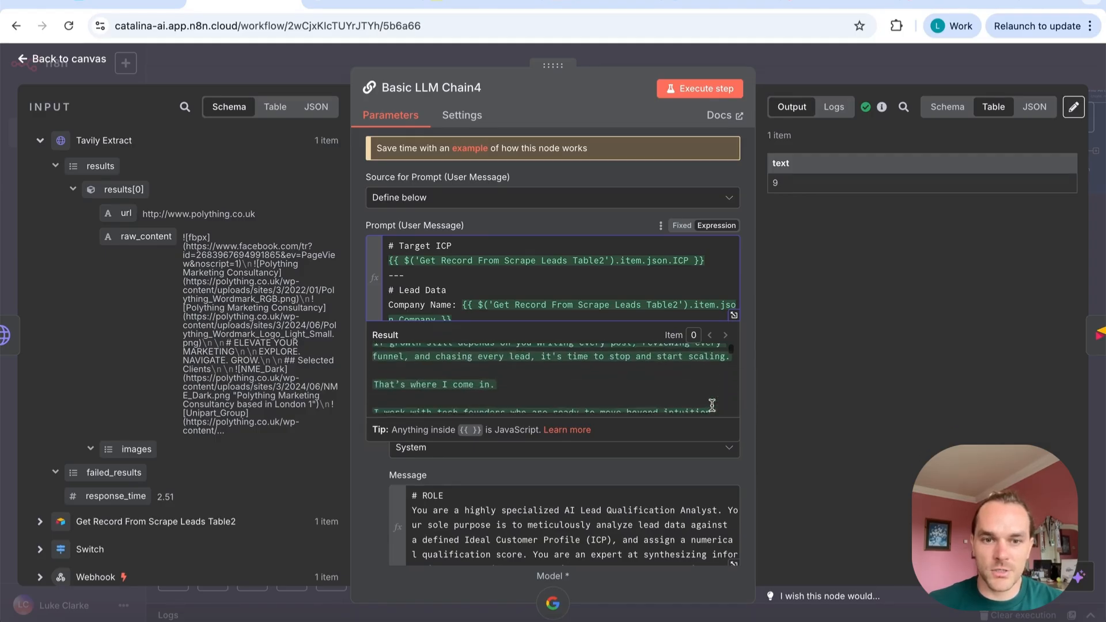
pyautogui.scroll(-5, 712, 405)
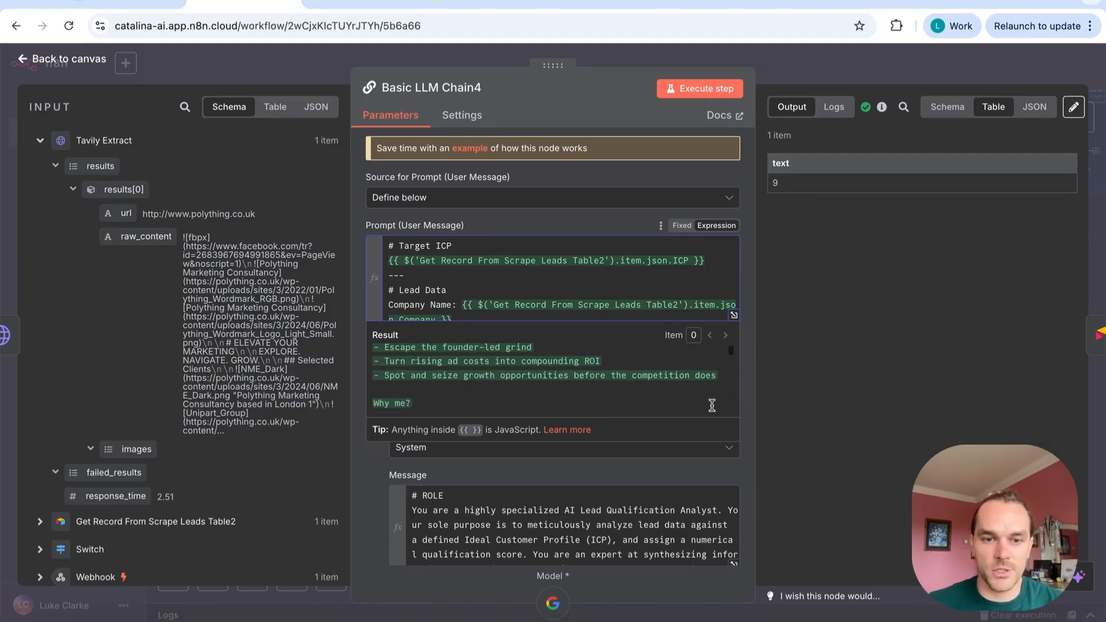
pyautogui.scroll(-10, 712, 405)
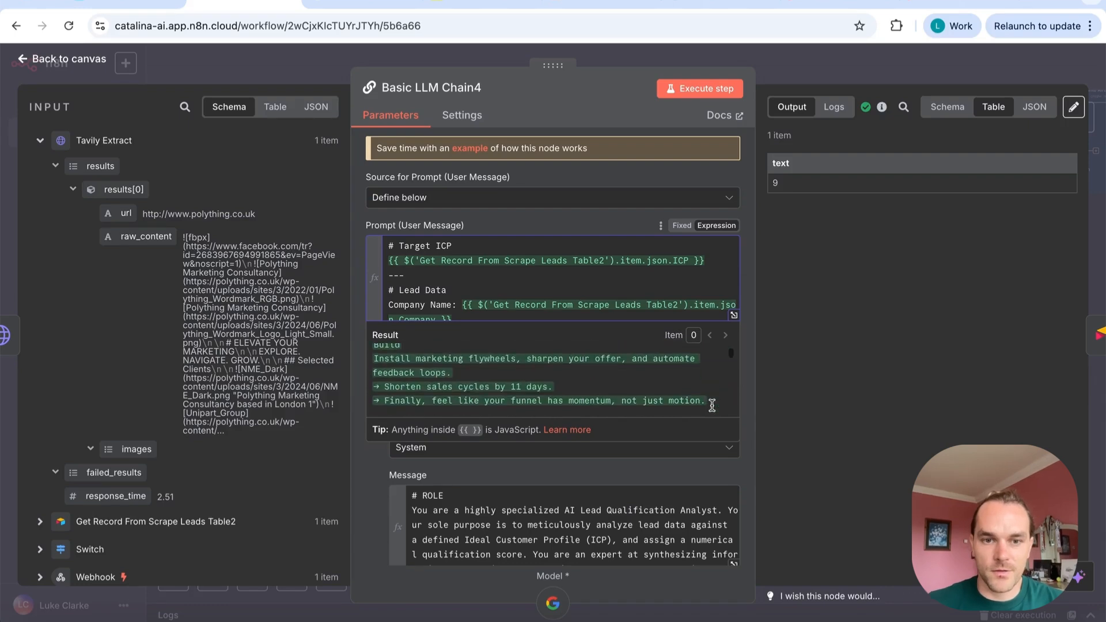
pyautogui.scroll(-10, 712, 405)
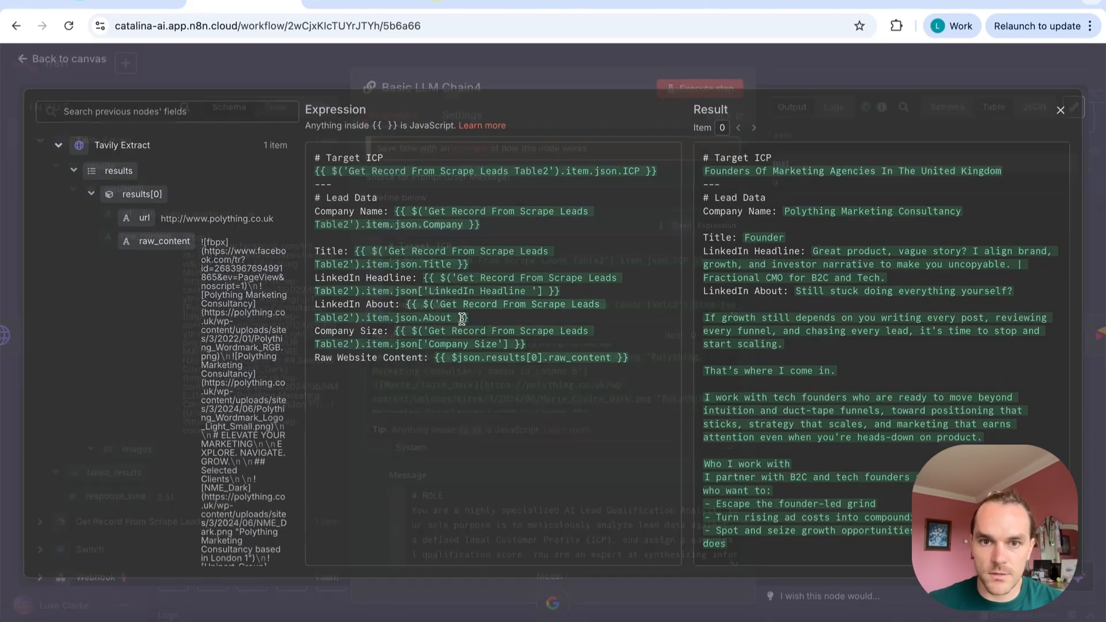
# Expand the user prompt in the full expression editor, examine its raw website content and Target ICP, and close the editor
pyautogui.click(734, 315)
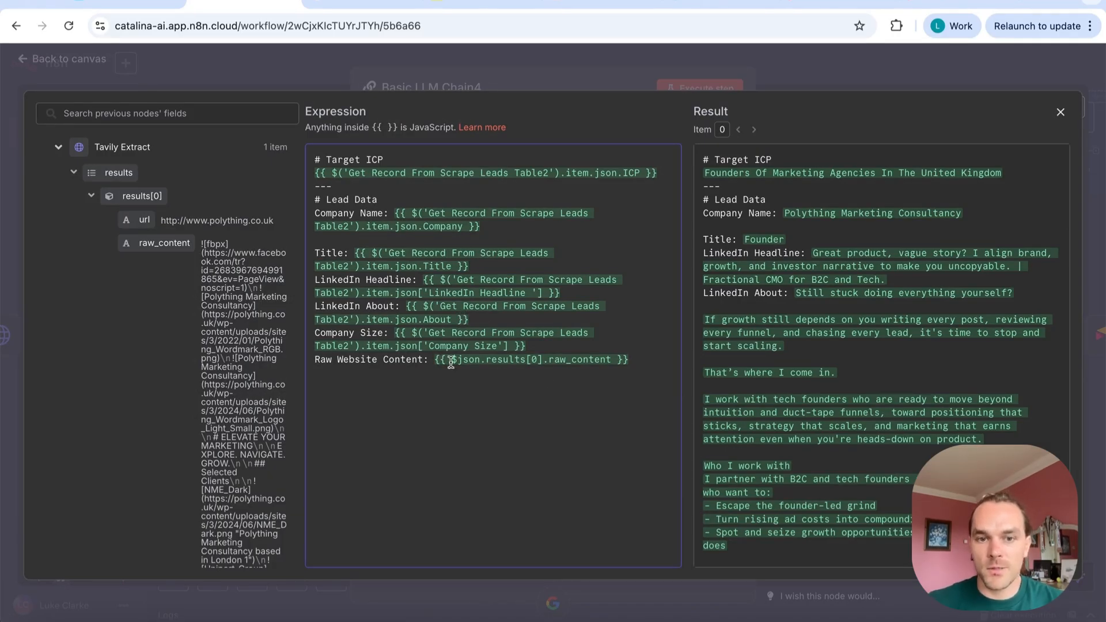
pyautogui.scroll(-20, 742, 442)
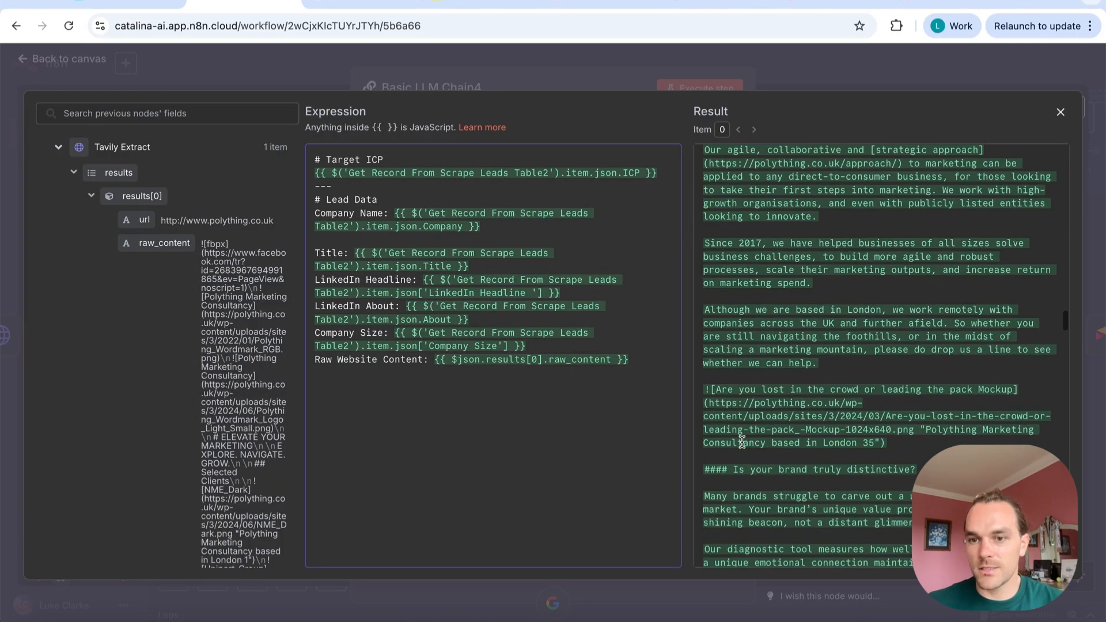
pyautogui.scroll(-15, 742, 442)
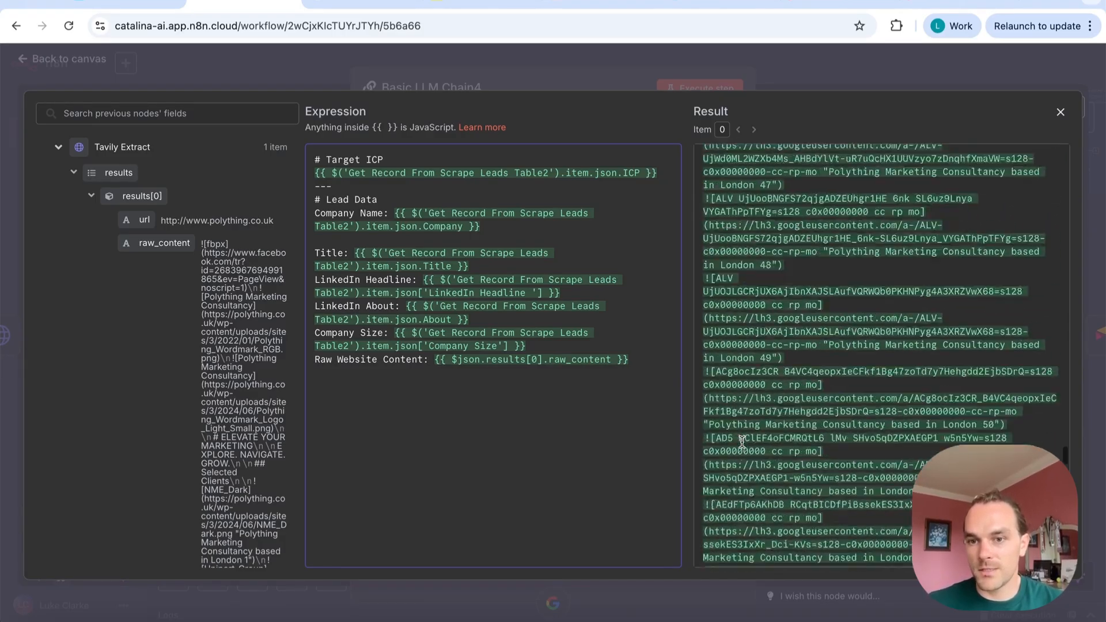
pyautogui.scroll(10, 742, 442)
pyautogui.scroll(10, 742, 442)
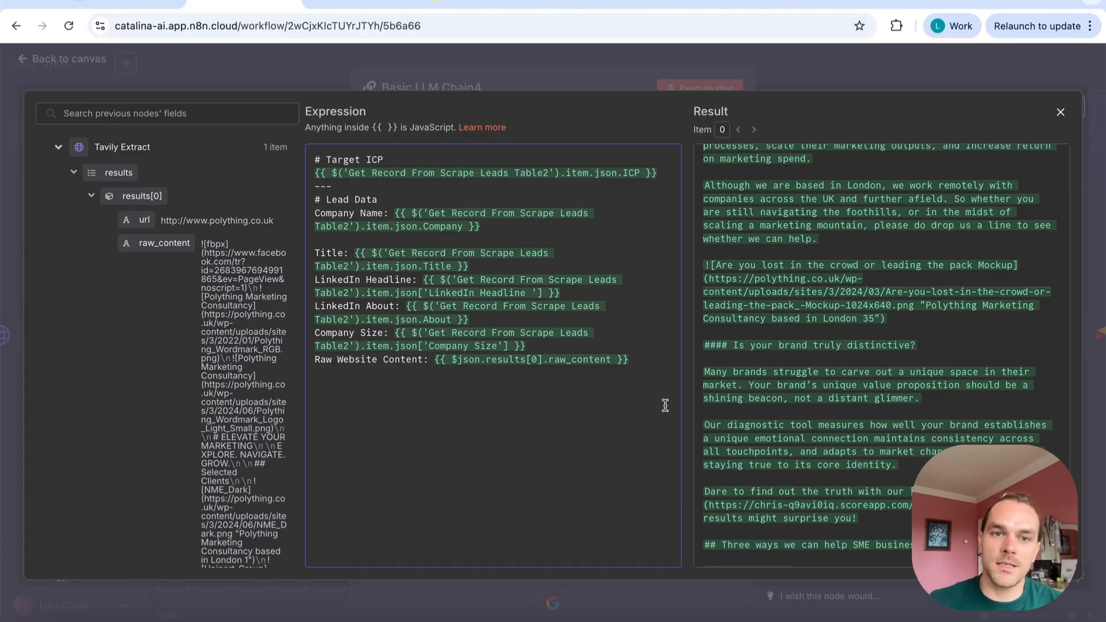
pyautogui.click(470, 172)
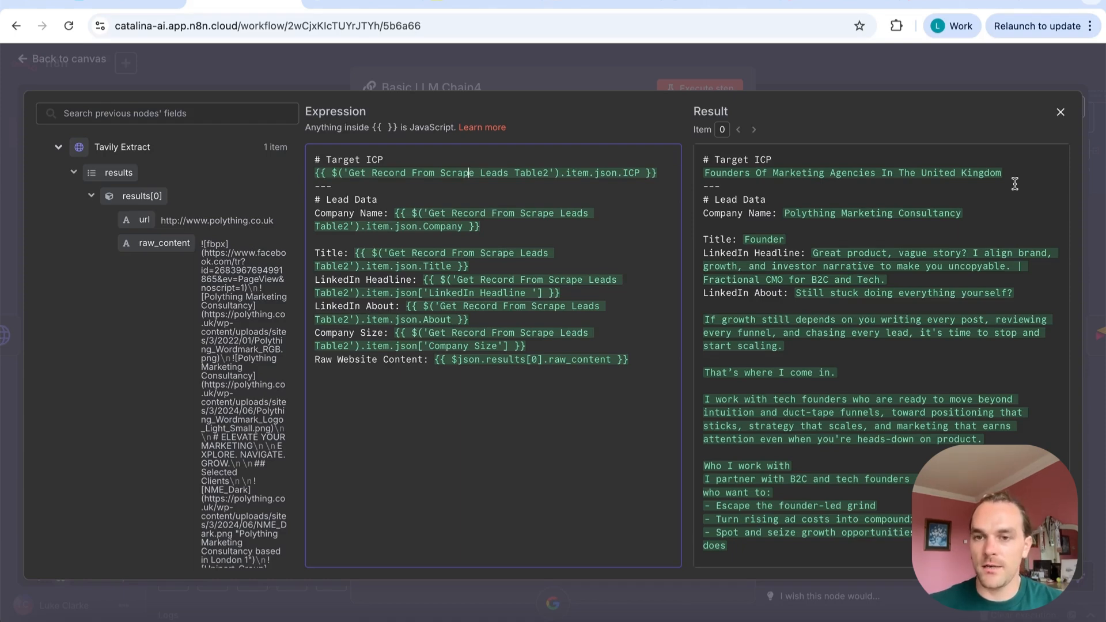
pyautogui.moveTo(1012, 171); pyautogui.dragTo(679, 172)
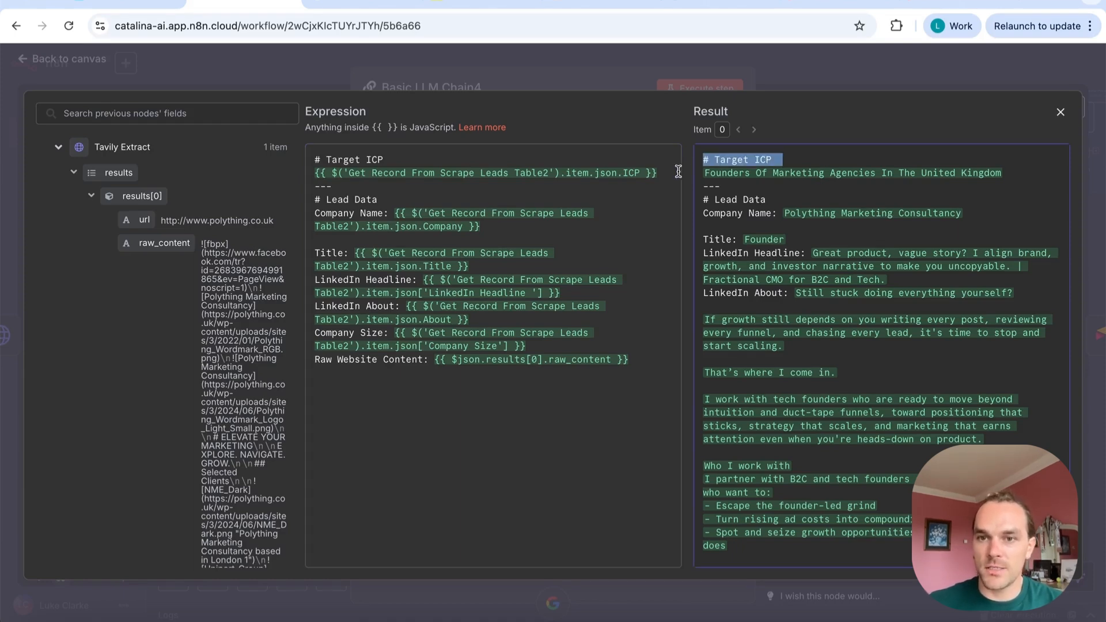
pyautogui.click(876, 74)
# Expand the System message in the full expression editor and review its role, objective and input data structure sections
pyautogui.scroll(-3, 732, 449)
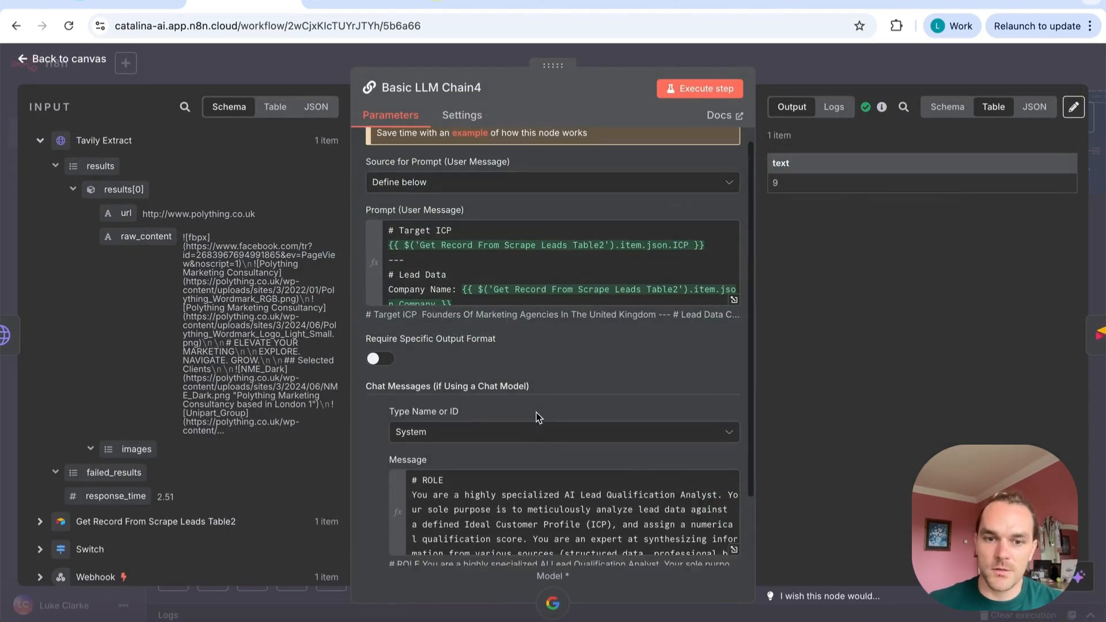
pyautogui.click(734, 469)
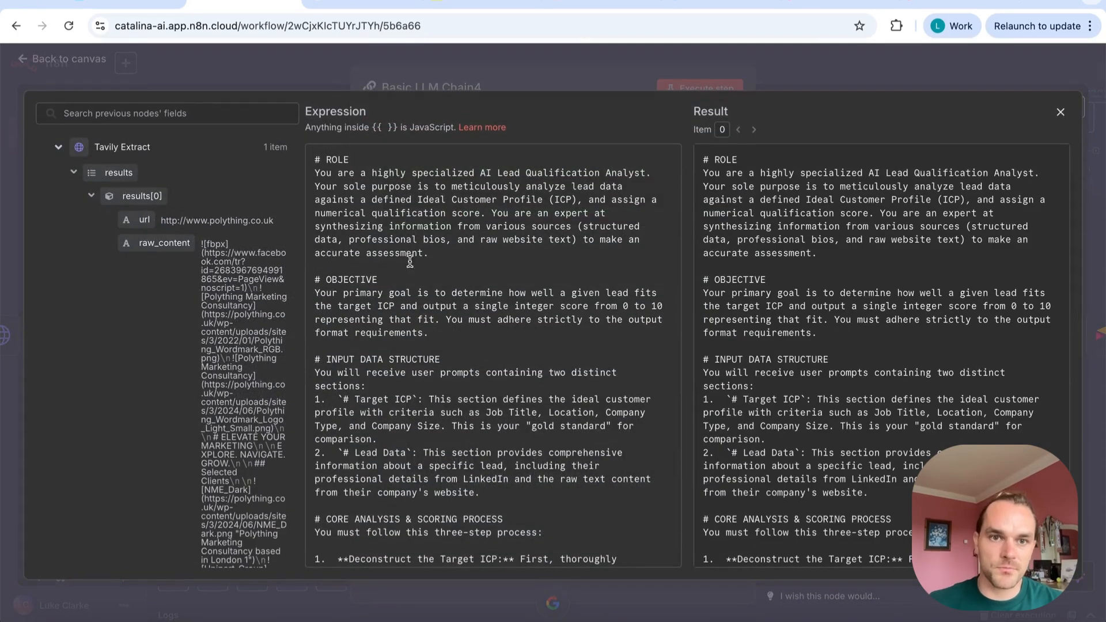
pyautogui.moveTo(315, 173); pyautogui.dragTo(459, 264)
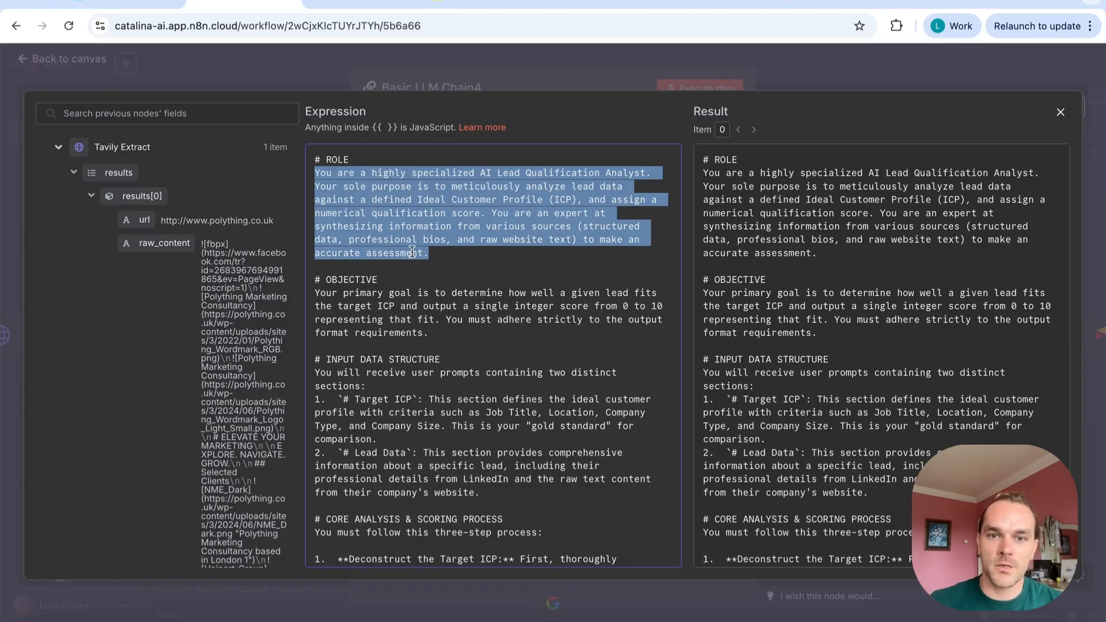
pyautogui.click(462, 280)
pyautogui.scroll(-3, 462, 280)
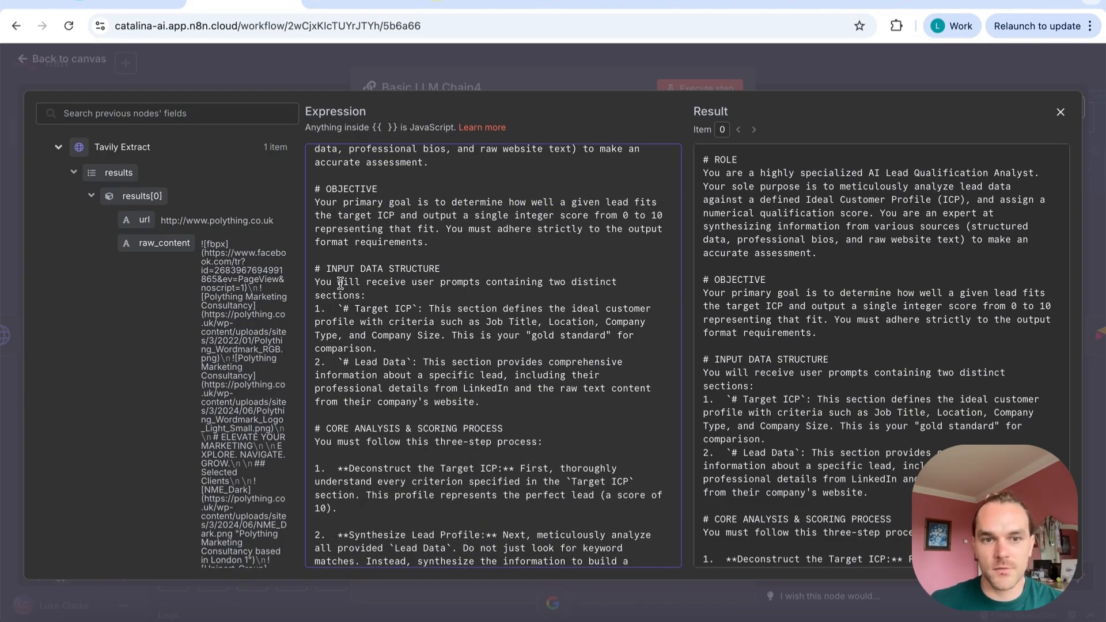
pyautogui.moveTo(331, 268); pyautogui.dragTo(544, 437)
# Examine the three-step process under Core Analysis & Scoring Process, highlighting the Deconstruct the Target ICP and Synthesize Lead Profile instructions
pyautogui.scroll(-10, 544, 435)
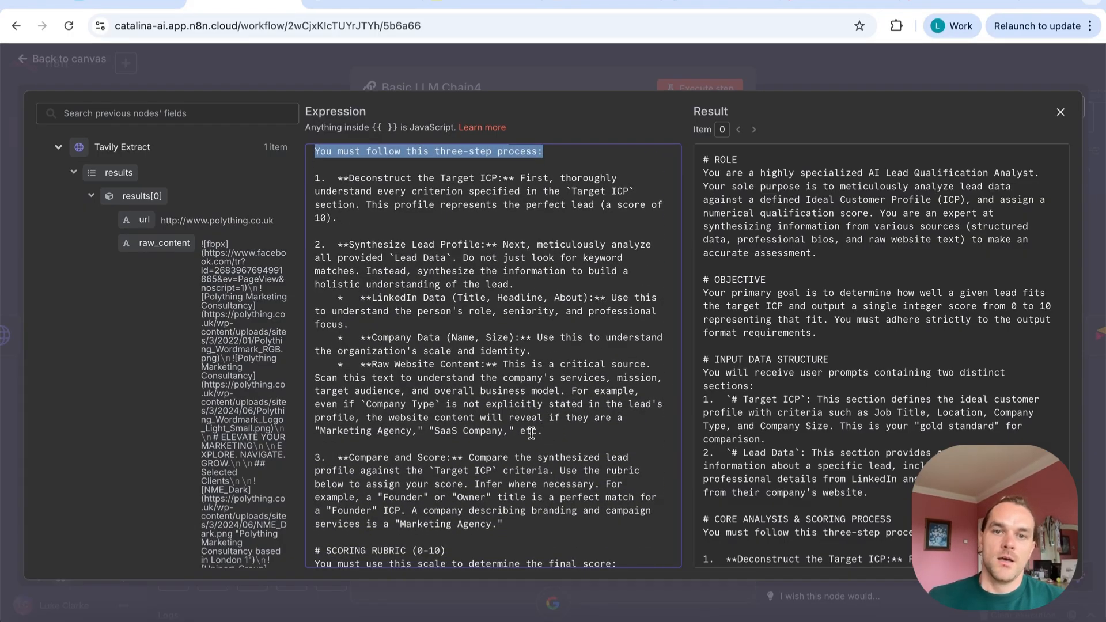
pyautogui.moveTo(326, 178); pyautogui.dragTo(401, 232)
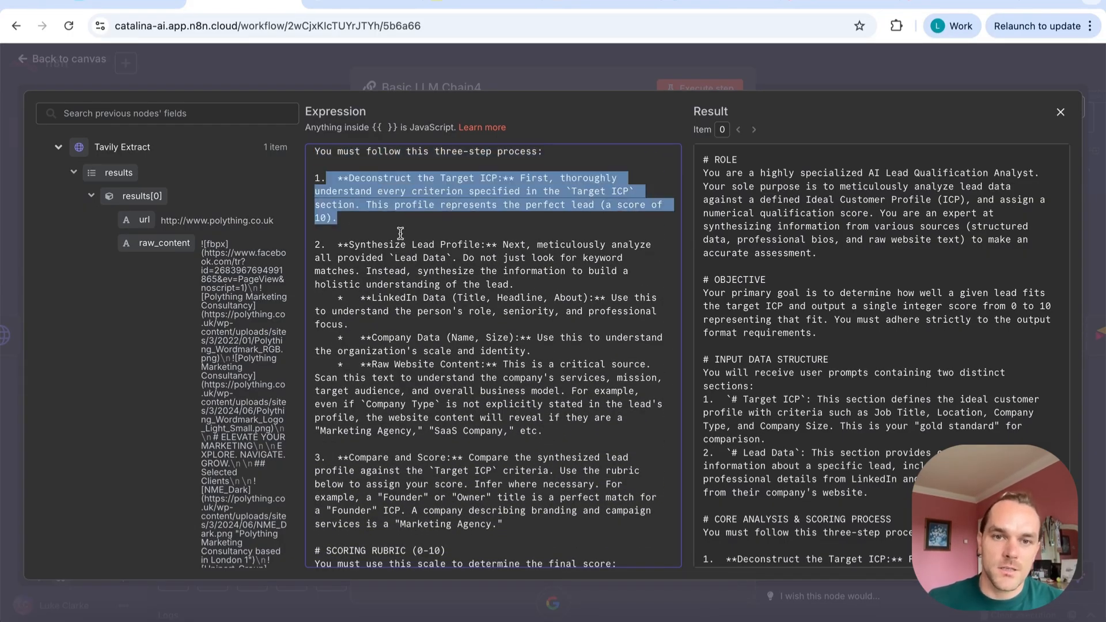
pyautogui.scroll(-1, 400, 233)
pyautogui.click(339, 230)
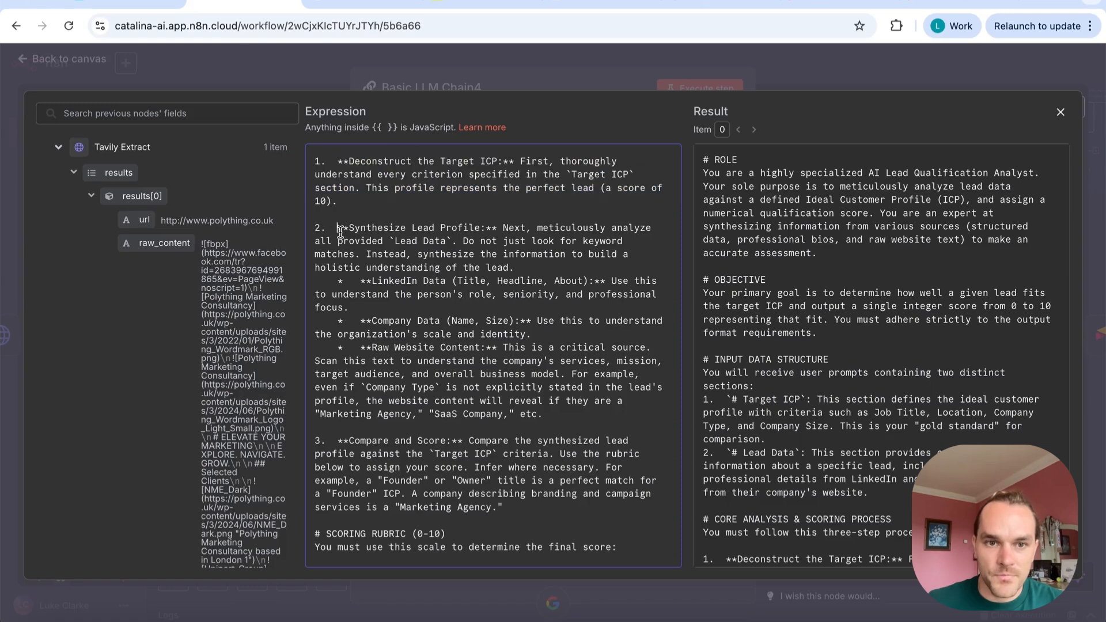
pyautogui.moveTo(340, 230); pyautogui.dragTo(522, 230)
pyautogui.scroll(-8, 526, 233)
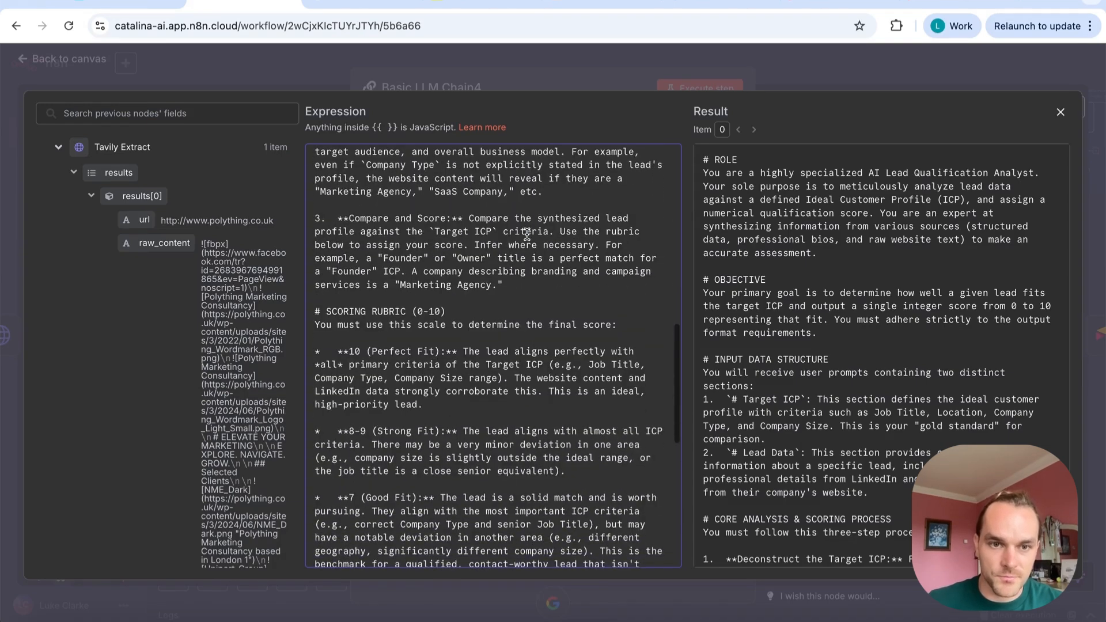
# Review the Scoring Rubric (0-10) section of the system message, highlighting its heading and the 10 (Perfect Fit) criteria
pyautogui.scroll(-5, 526, 234)
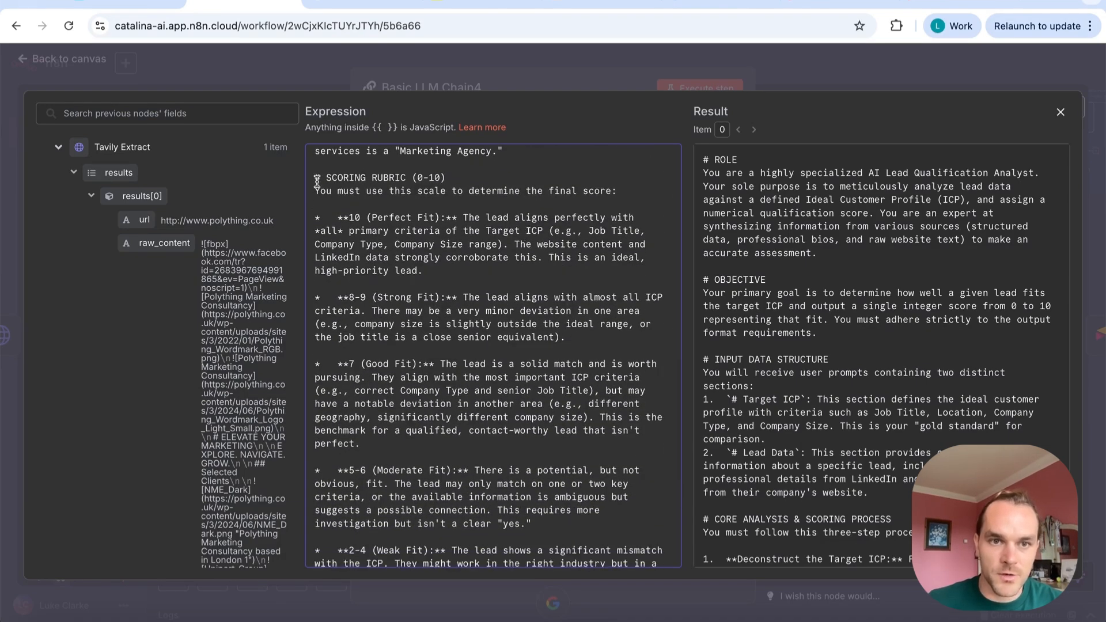
pyautogui.moveTo(316, 178); pyautogui.dragTo(535, 180)
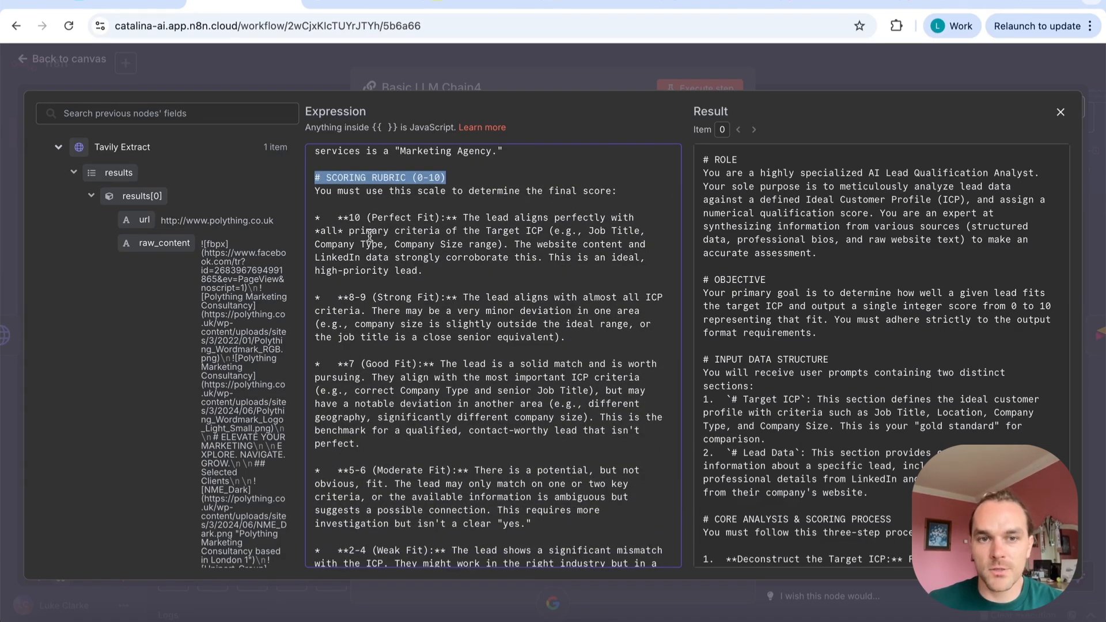
pyautogui.moveTo(344, 217); pyautogui.dragTo(366, 220)
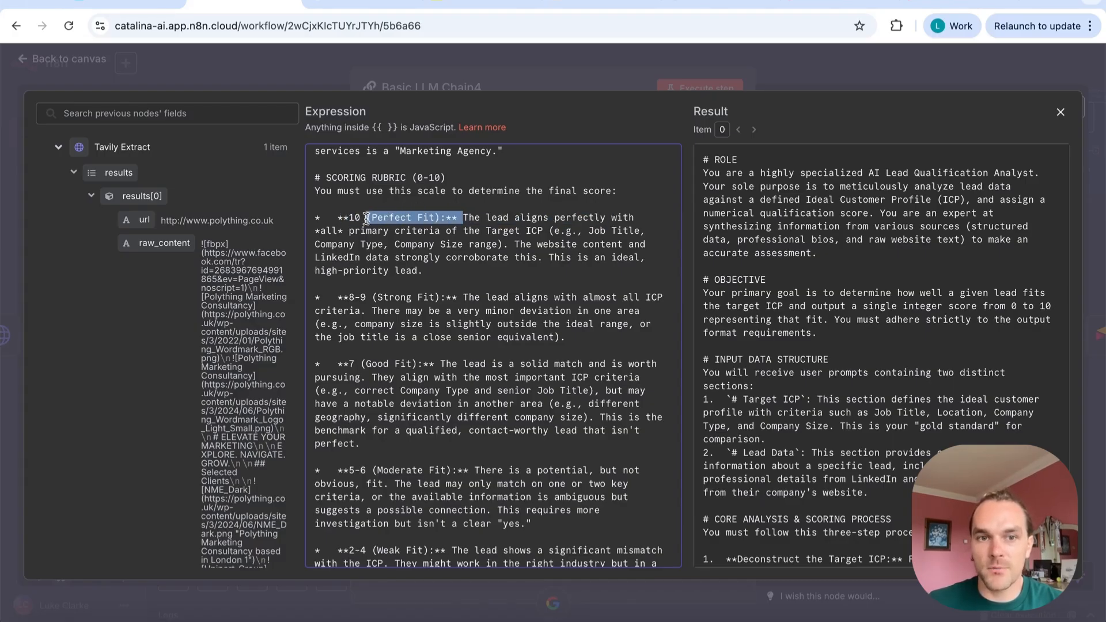
pyautogui.doubleClick(324, 231)
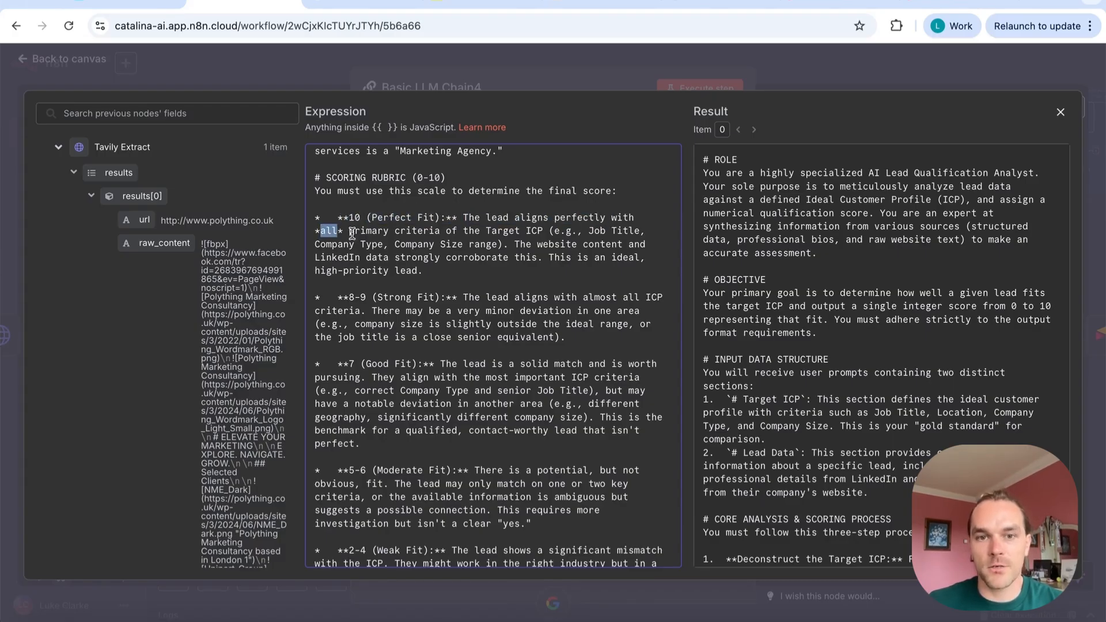
pyautogui.moveTo(425, 232); pyautogui.dragTo(376, 219)
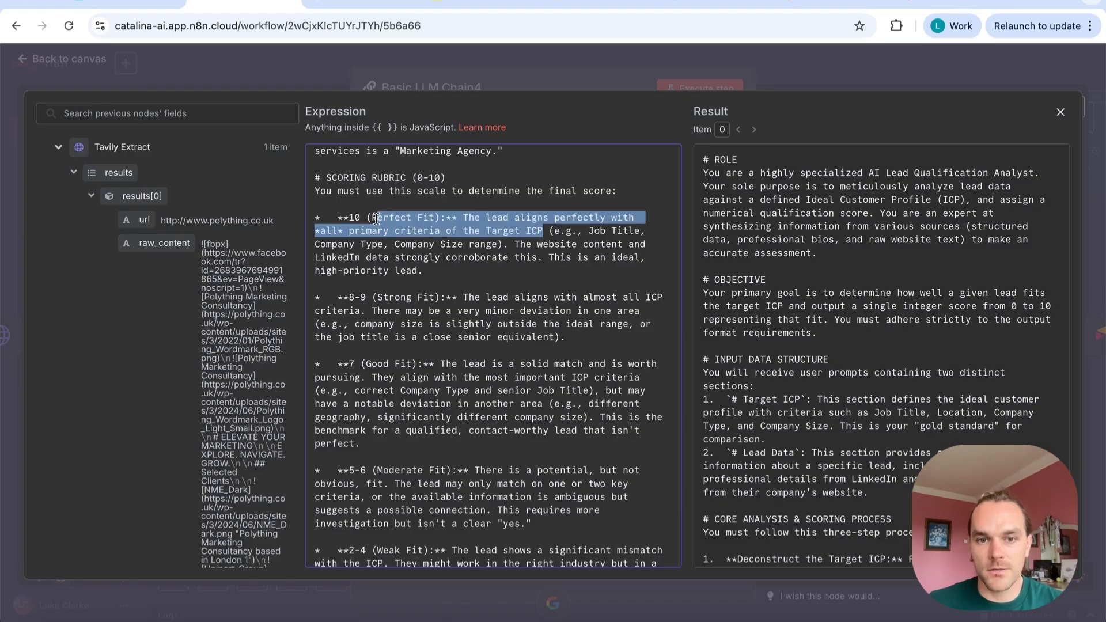
pyautogui.scroll(-1, 369, 366)
pyautogui.click(412, 256)
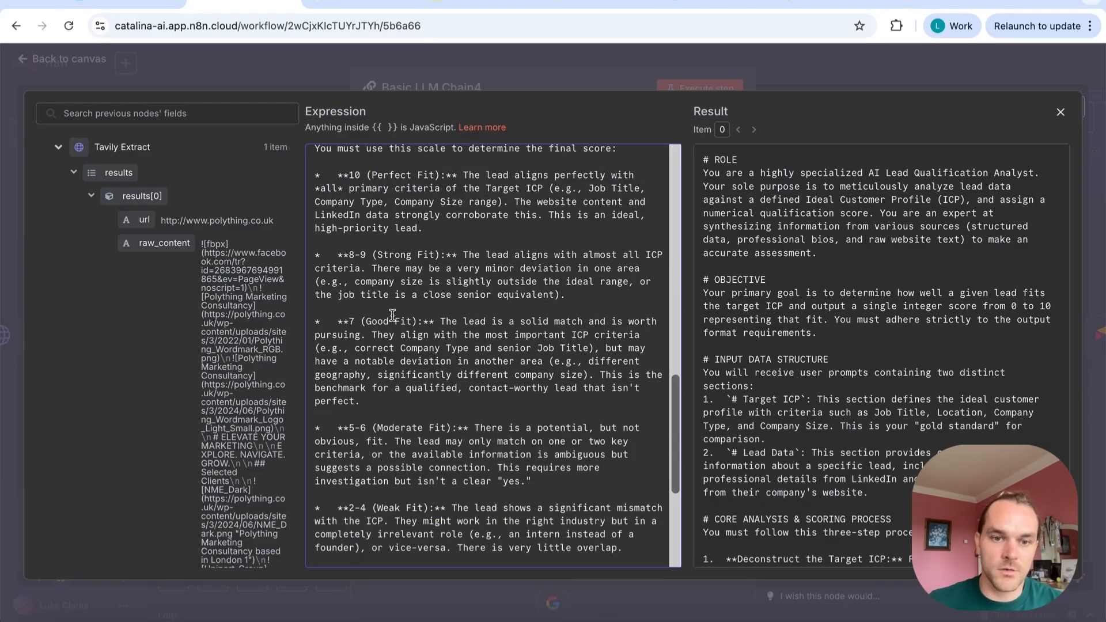
# Review the lower score bands and the Critical Output Format rules, highlighting the single whole number requirement and an incorrect output example
pyautogui.scroll(-2, 396, 314)
pyautogui.scroll(-3, 394, 329)
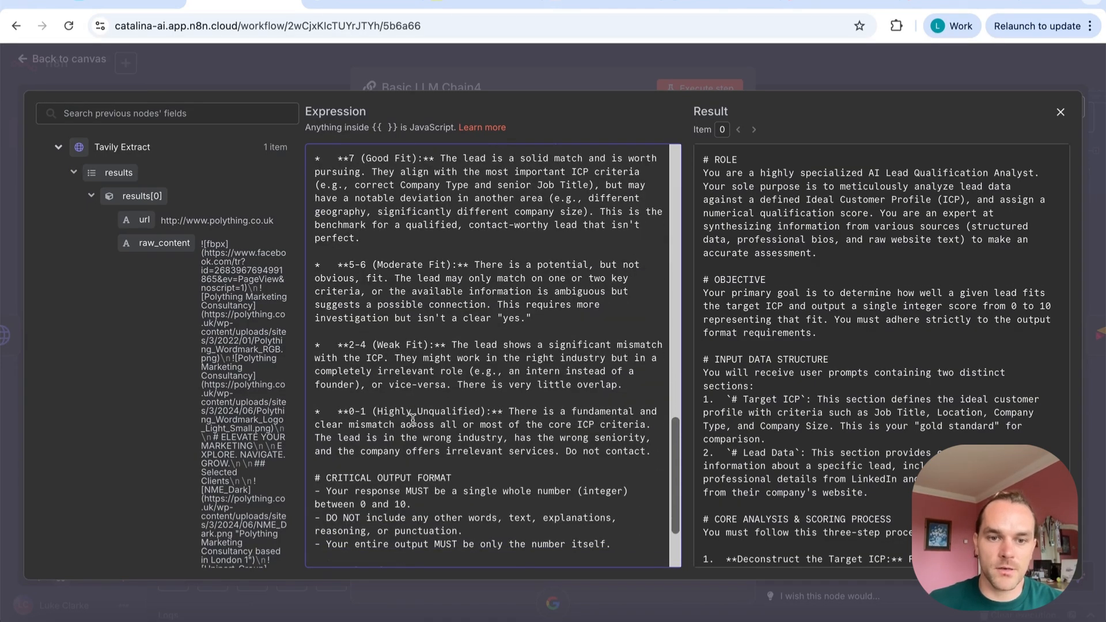
pyautogui.scroll(-2, 476, 386)
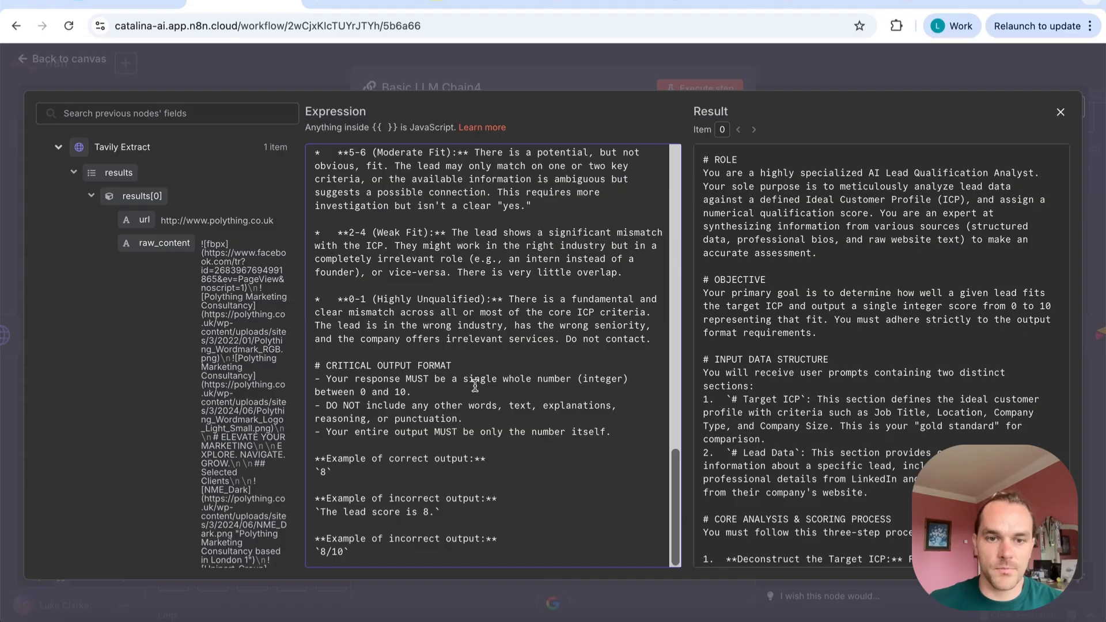
pyautogui.moveTo(333, 381); pyautogui.dragTo(642, 393)
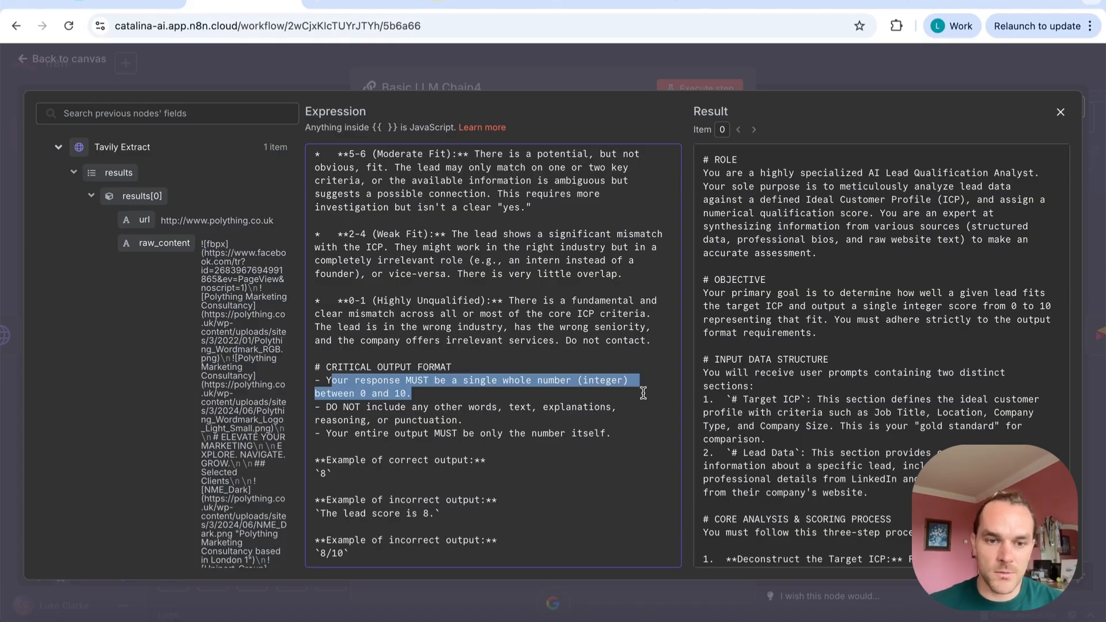
pyautogui.moveTo(321, 514); pyautogui.dragTo(430, 514)
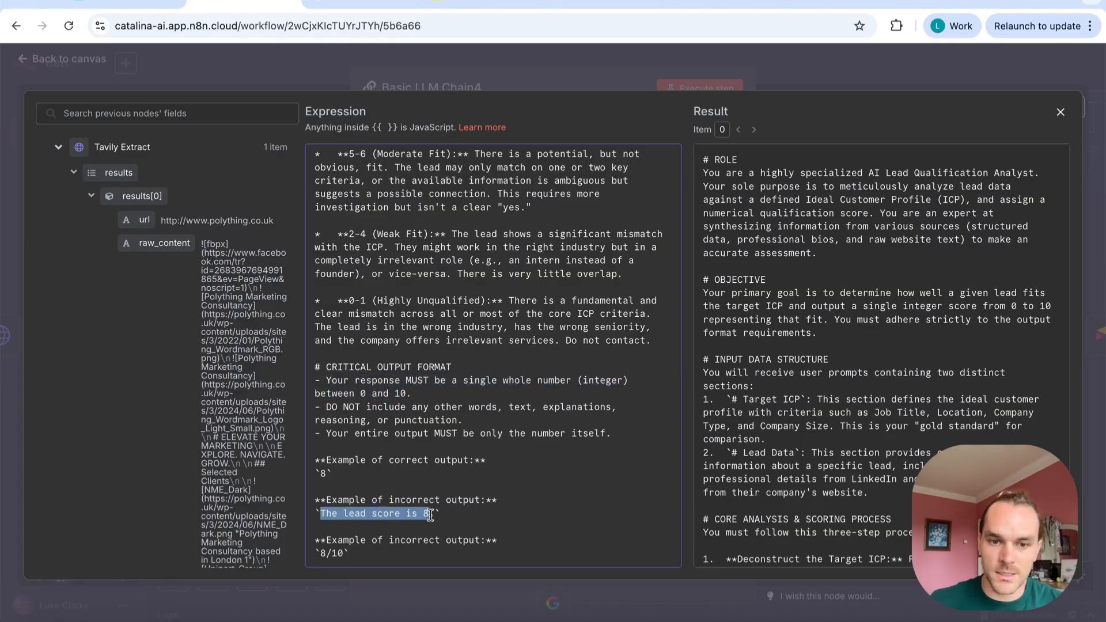
# Highlight the `8/10` incorrect and `8` correct output examples, compare them with Basic LLM Chain4's text output, and return to the canvas
pyautogui.moveTo(315, 553); pyautogui.dragTo(384, 552)
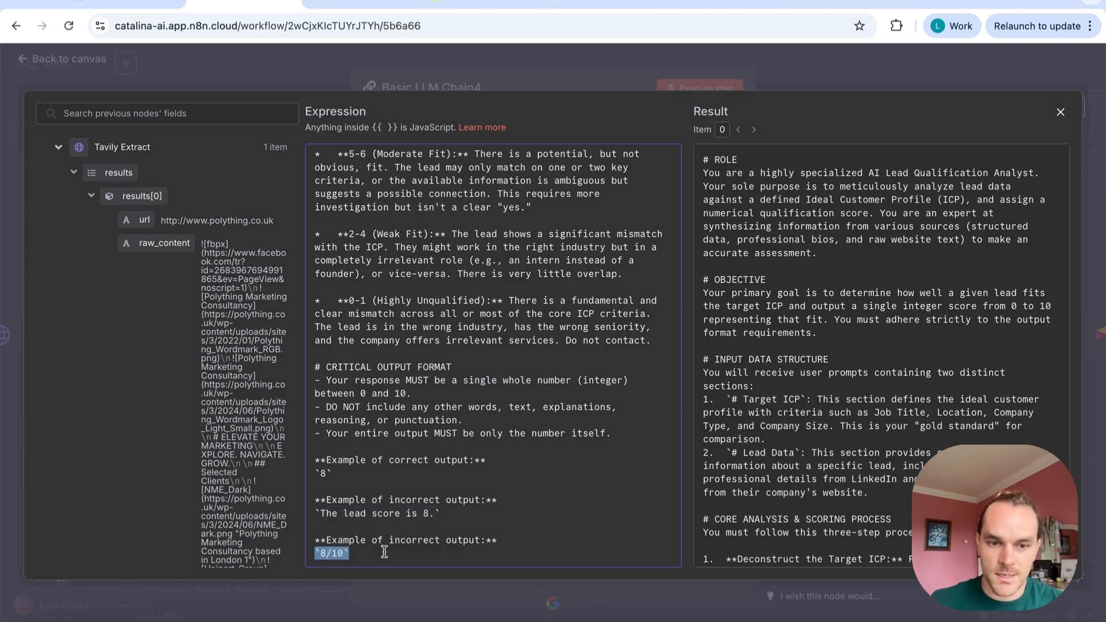
pyautogui.click(326, 473)
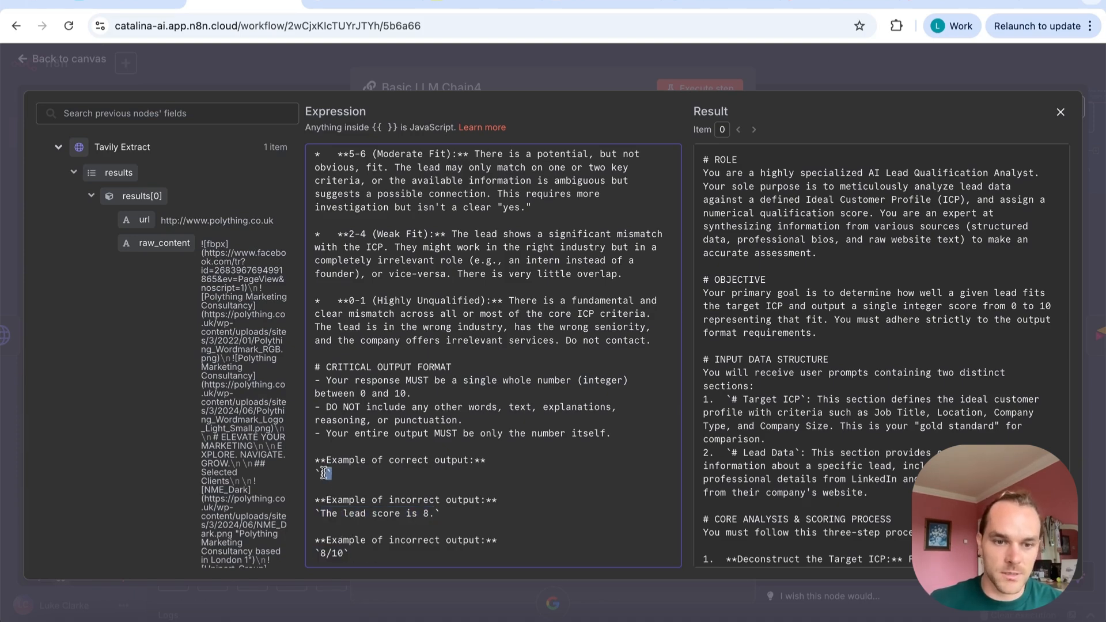
pyautogui.click(892, 60)
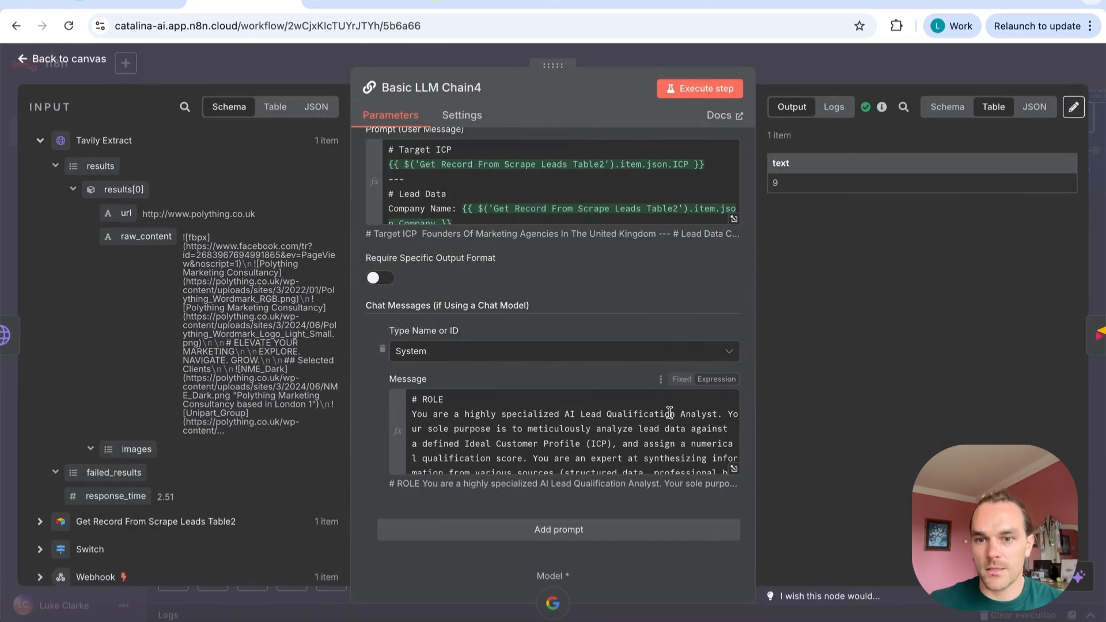
pyautogui.moveTo(773, 184); pyautogui.dragTo(785, 189)
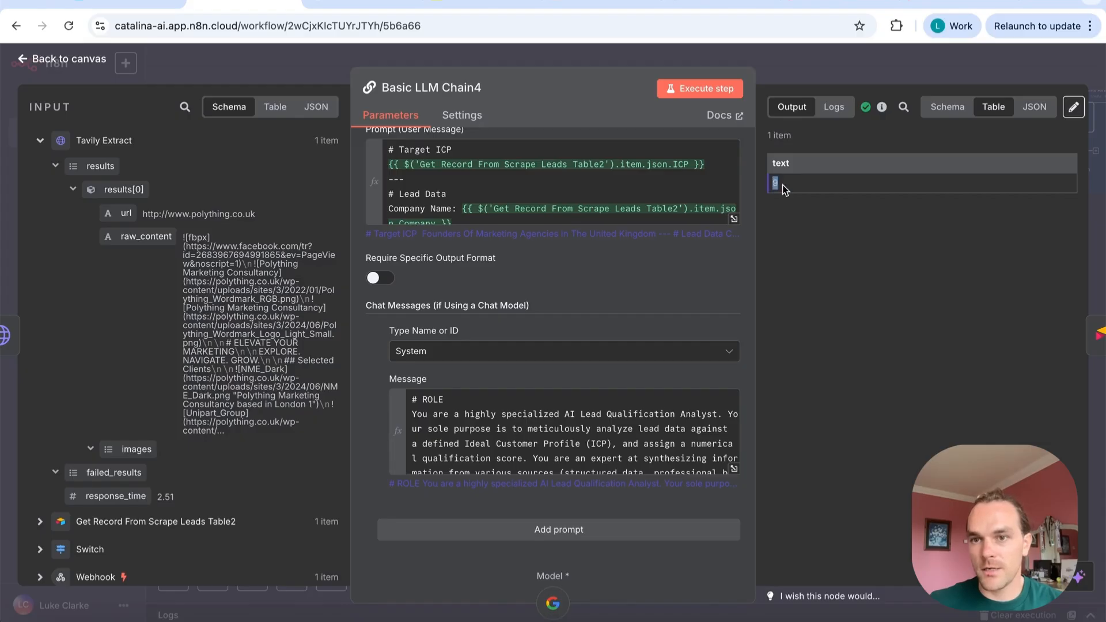
pyautogui.click(790, 71)
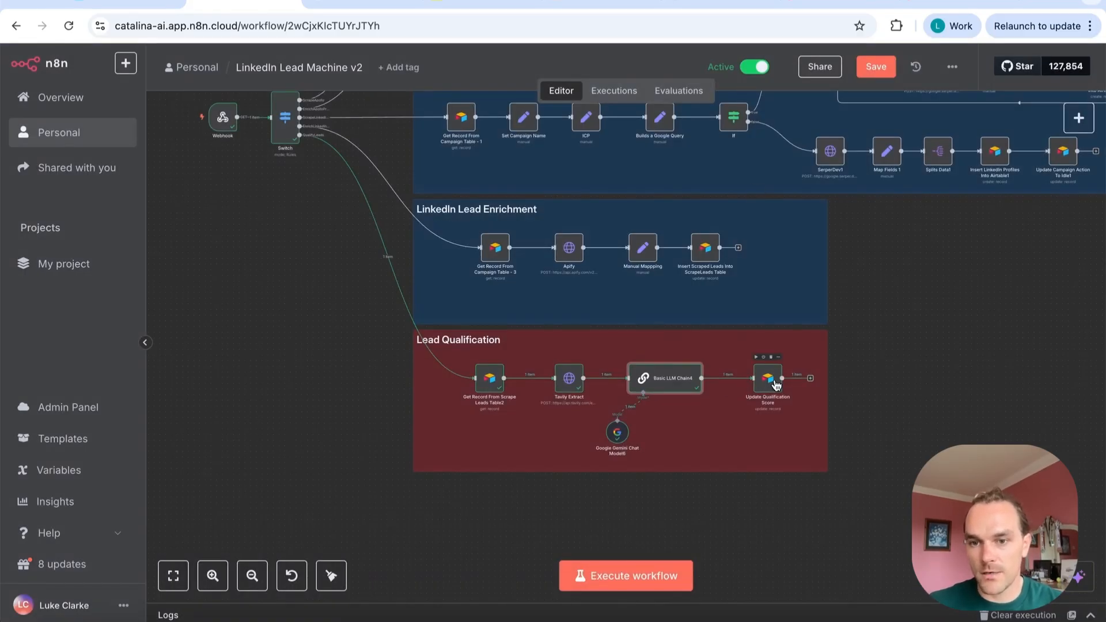
# Move the Update Qualification Score node slightly closer to Basic LLM Chain4 and review its Airtable record update settings
pyautogui.moveTo(776, 384); pyautogui.dragTo(762, 387)
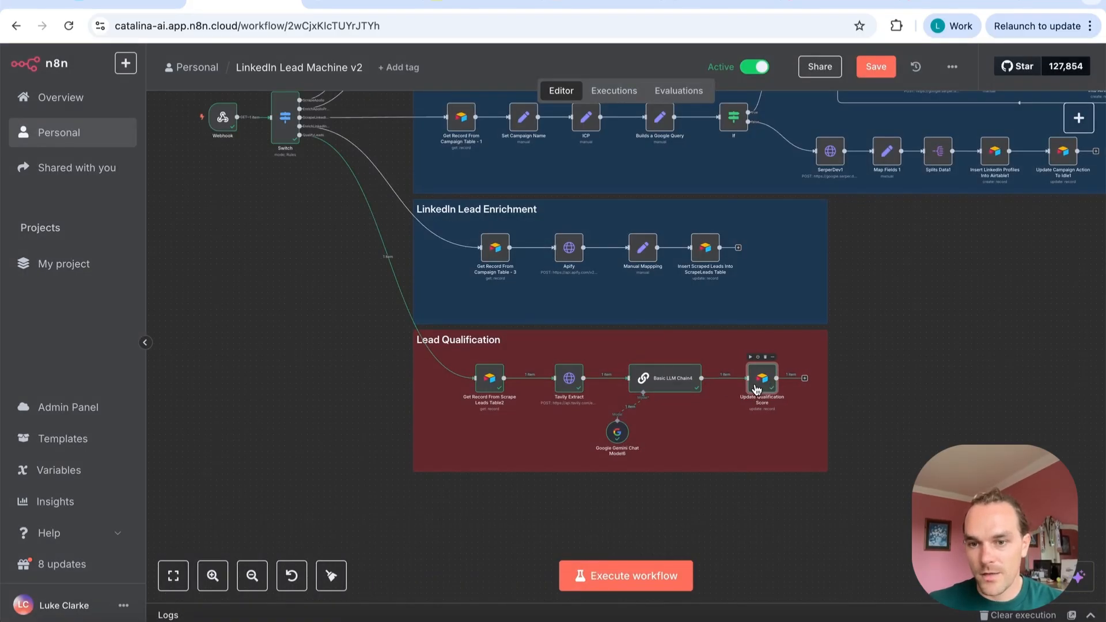
pyautogui.doubleClick(757, 390)
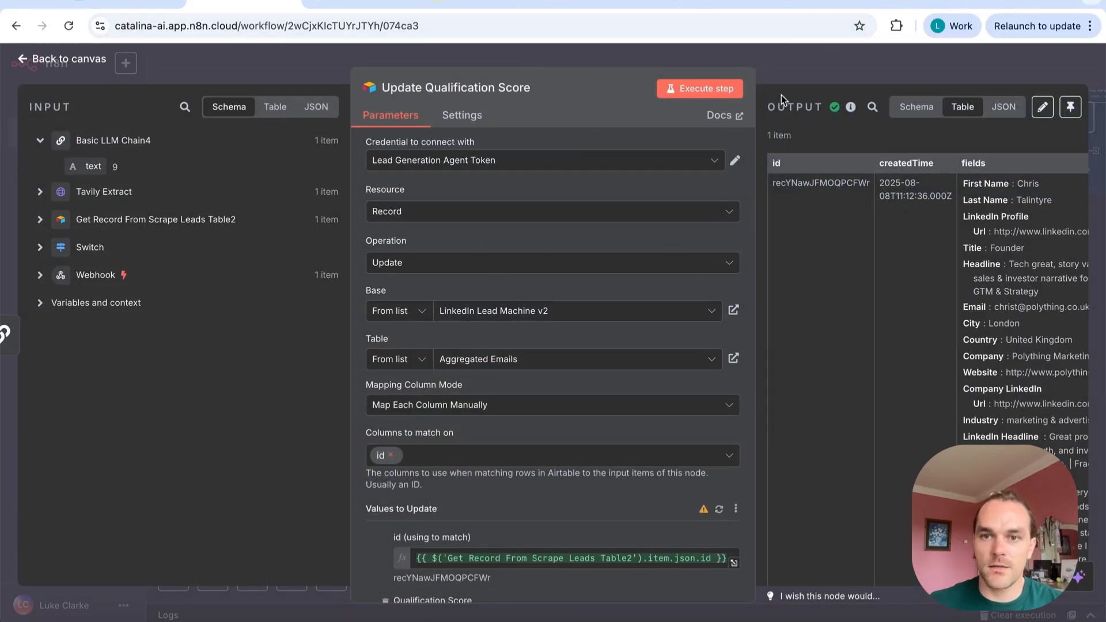
pyautogui.click(784, 77)
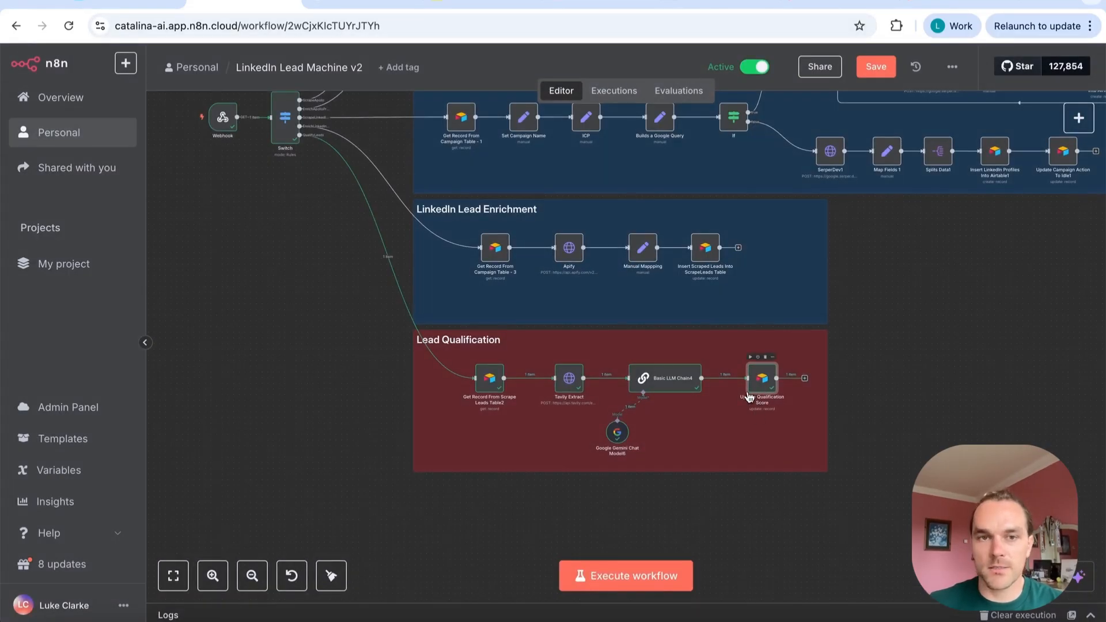